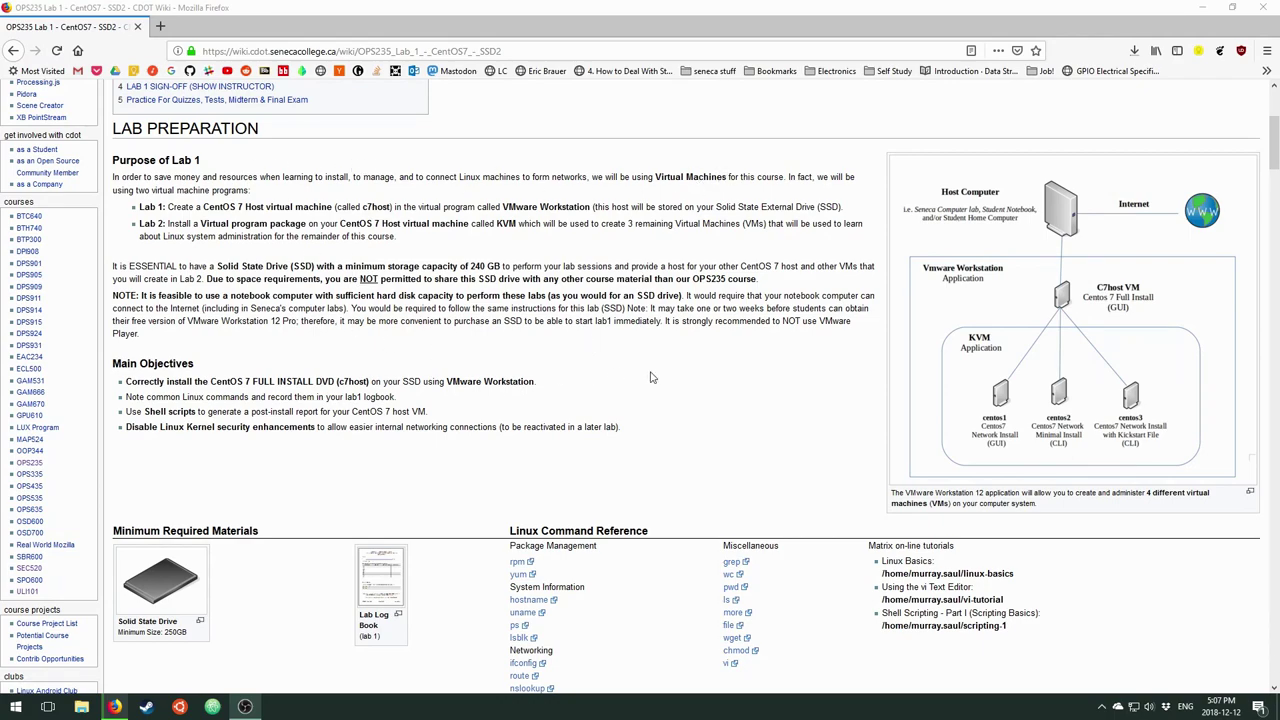
- Scroll the OPS235 Lab 1 page down to Part 1's c7host VM details and CentOS 7 download links
scroll(650, 379, down, 3)
scroll(650, 379, down, 5)
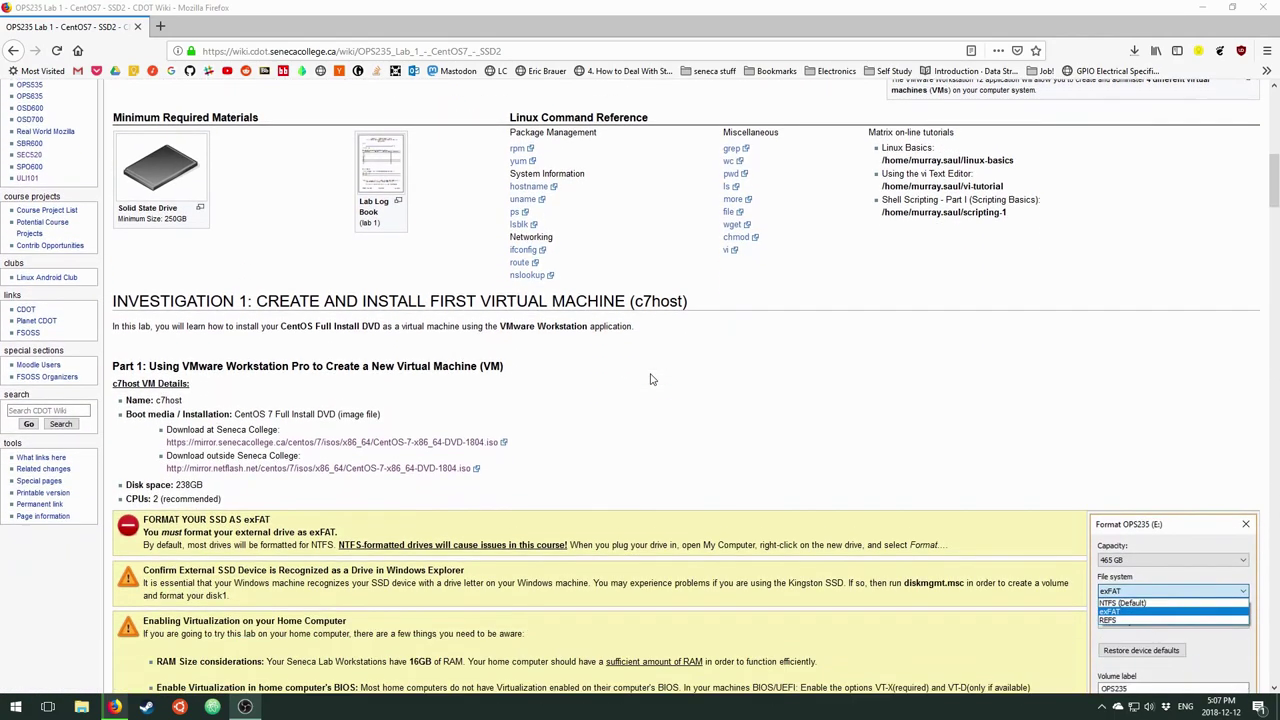
scroll(648, 379, down, 1)
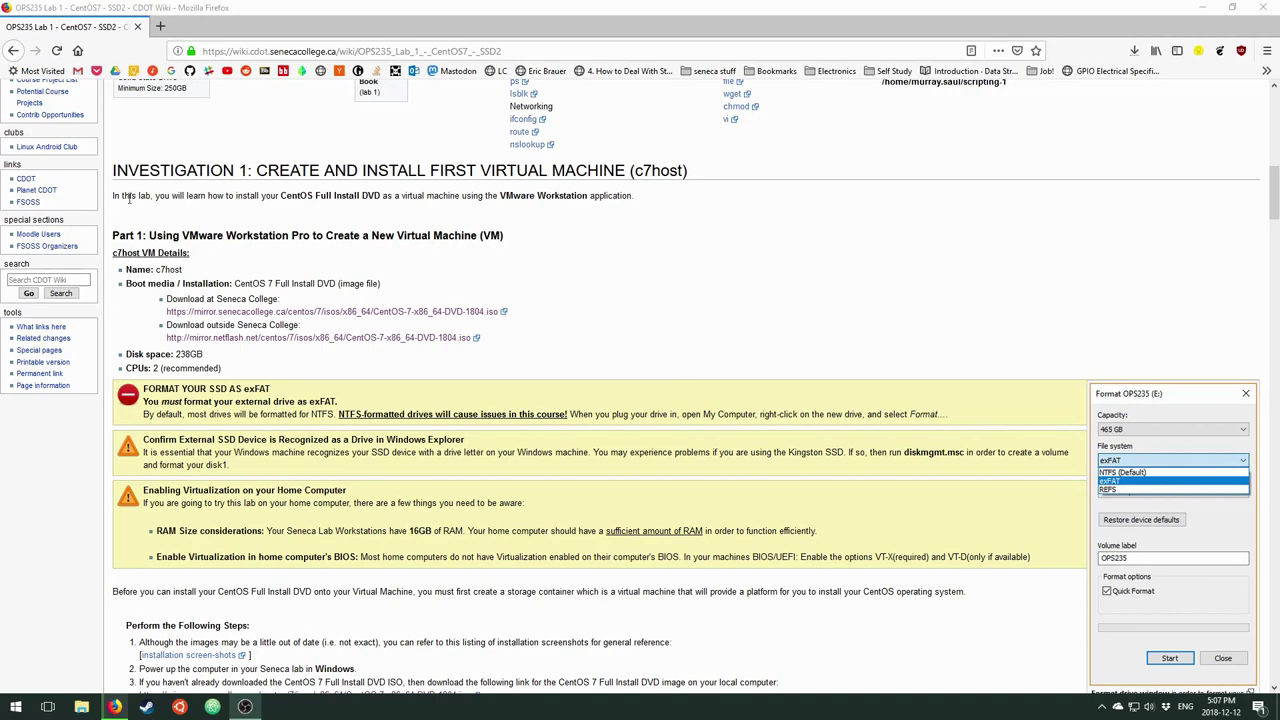
scroll(556, 254, down, 2)
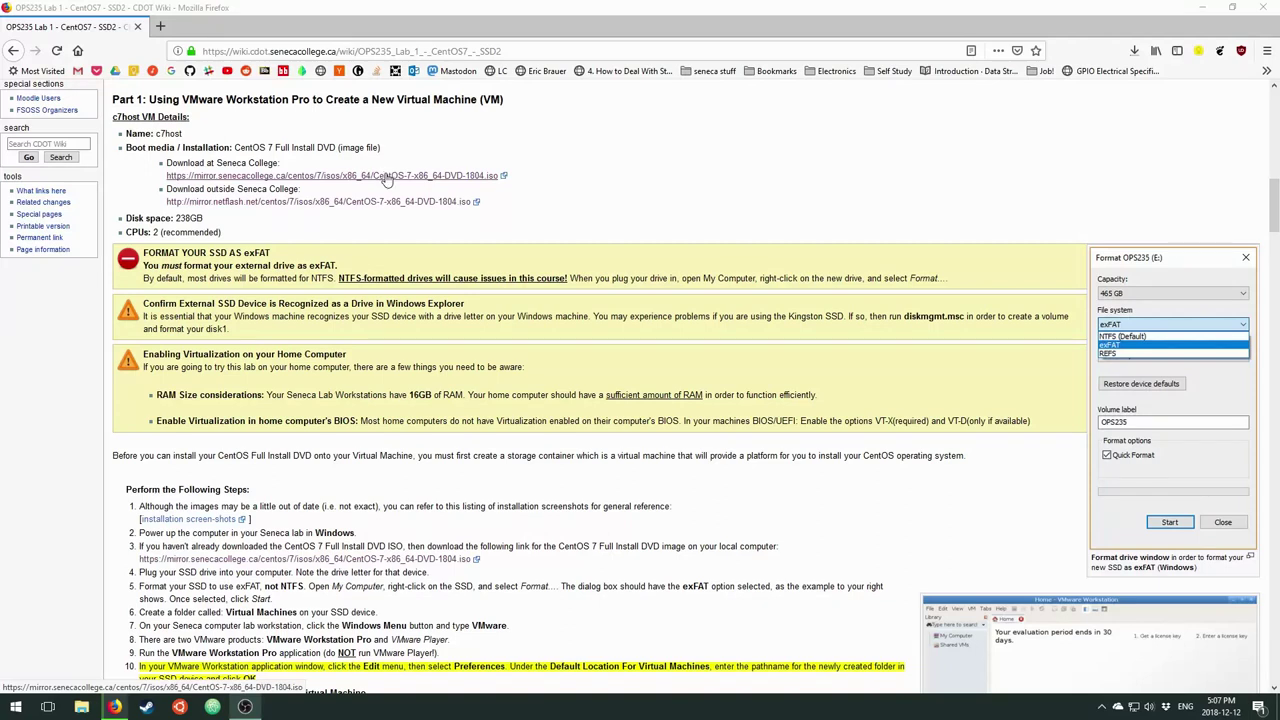
- Check the CentOS-7-x86_64-DVD-1804.iso download progress, then scroll down to the numbered steps list
click(1132, 52)
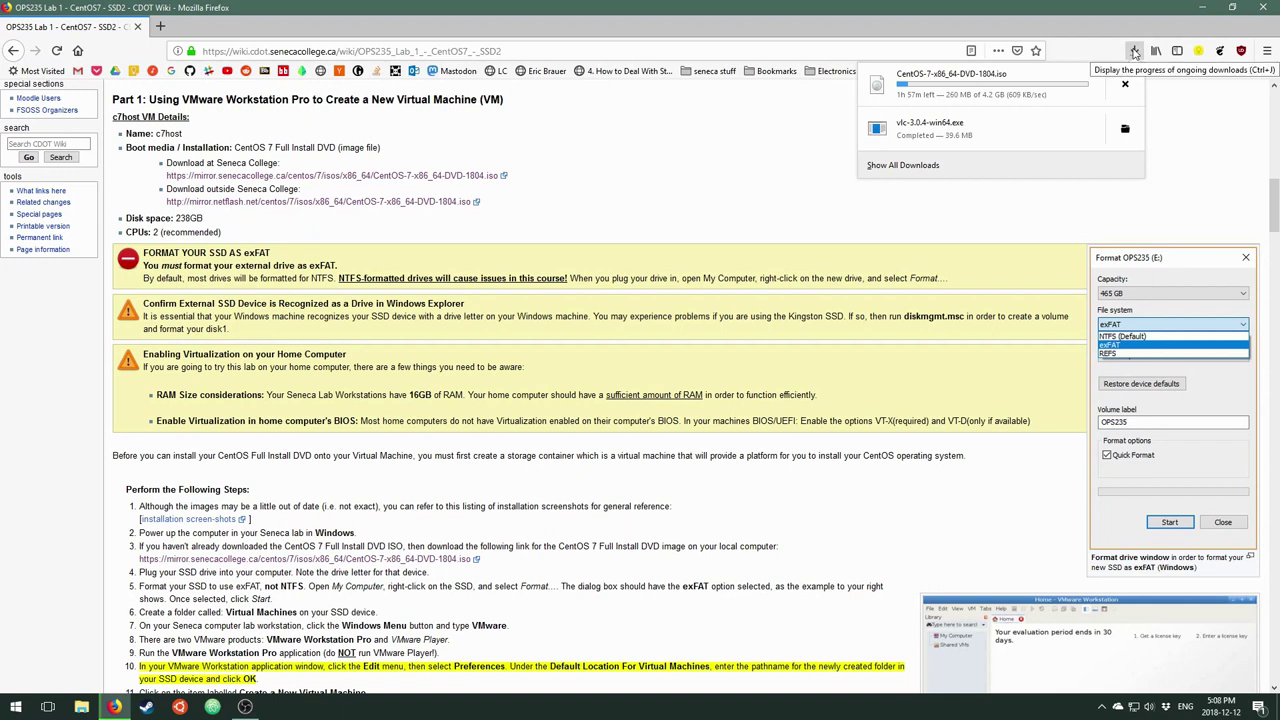
click(634, 157)
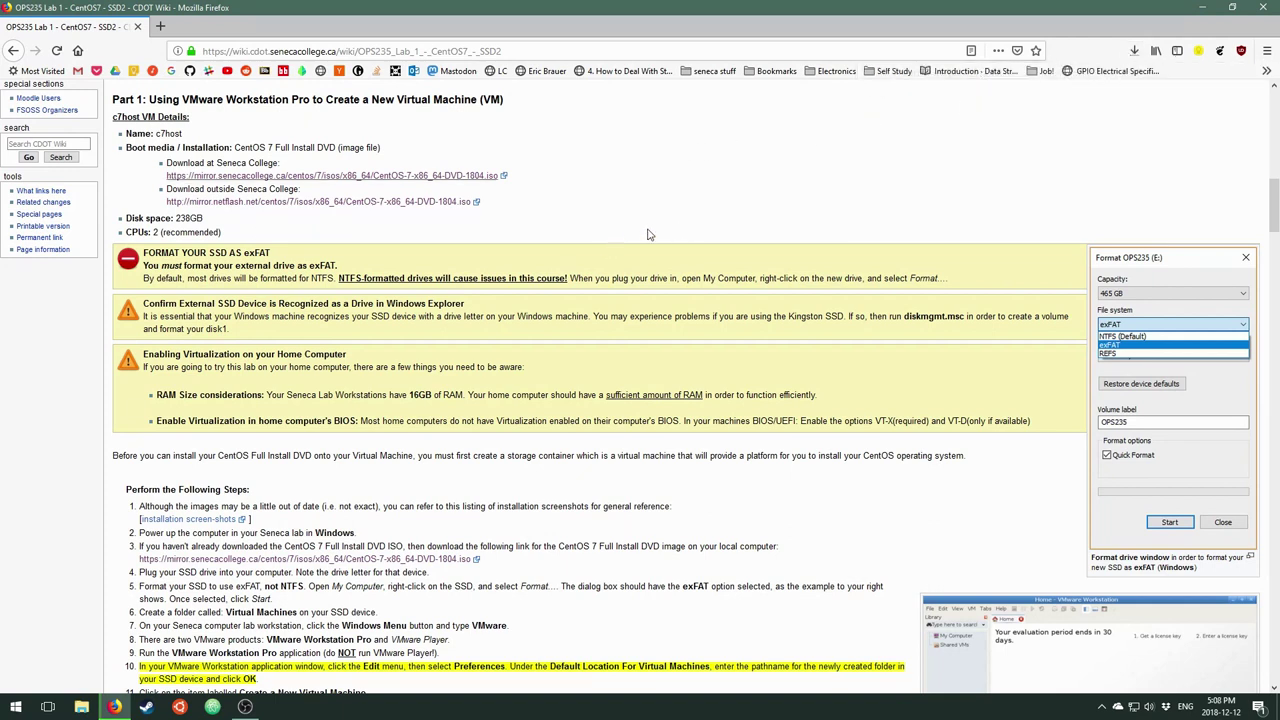
scroll(651, 235, down, 3)
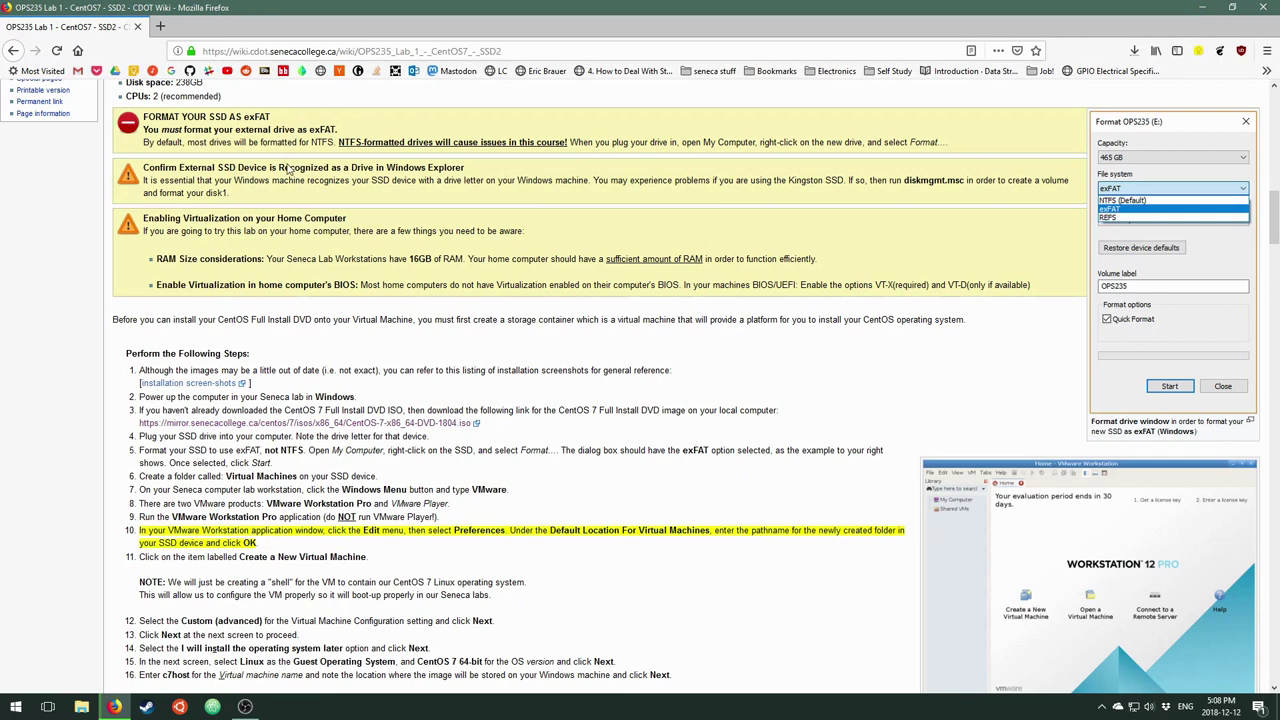
- Restore File Explorer to a smaller window and select KingstonSSD (F:) under This PC
click(81, 706)
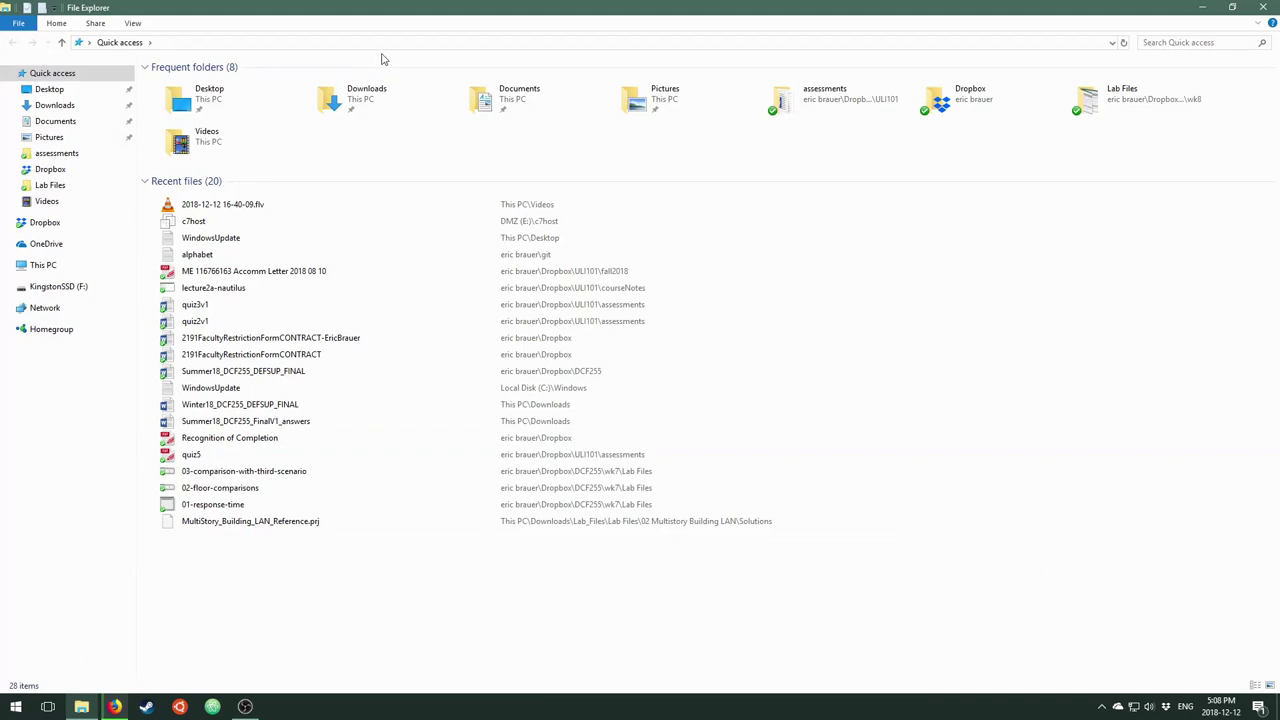
drag(383, 11, 649, 121)
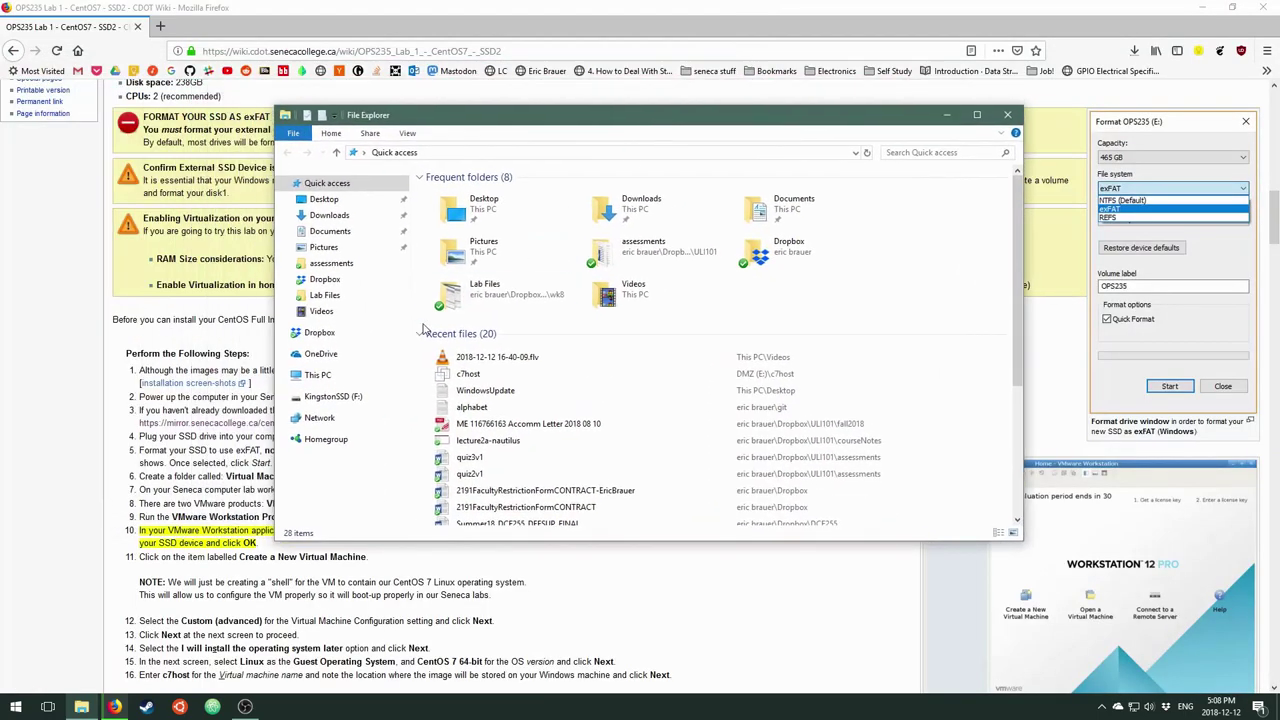
click(316, 374)
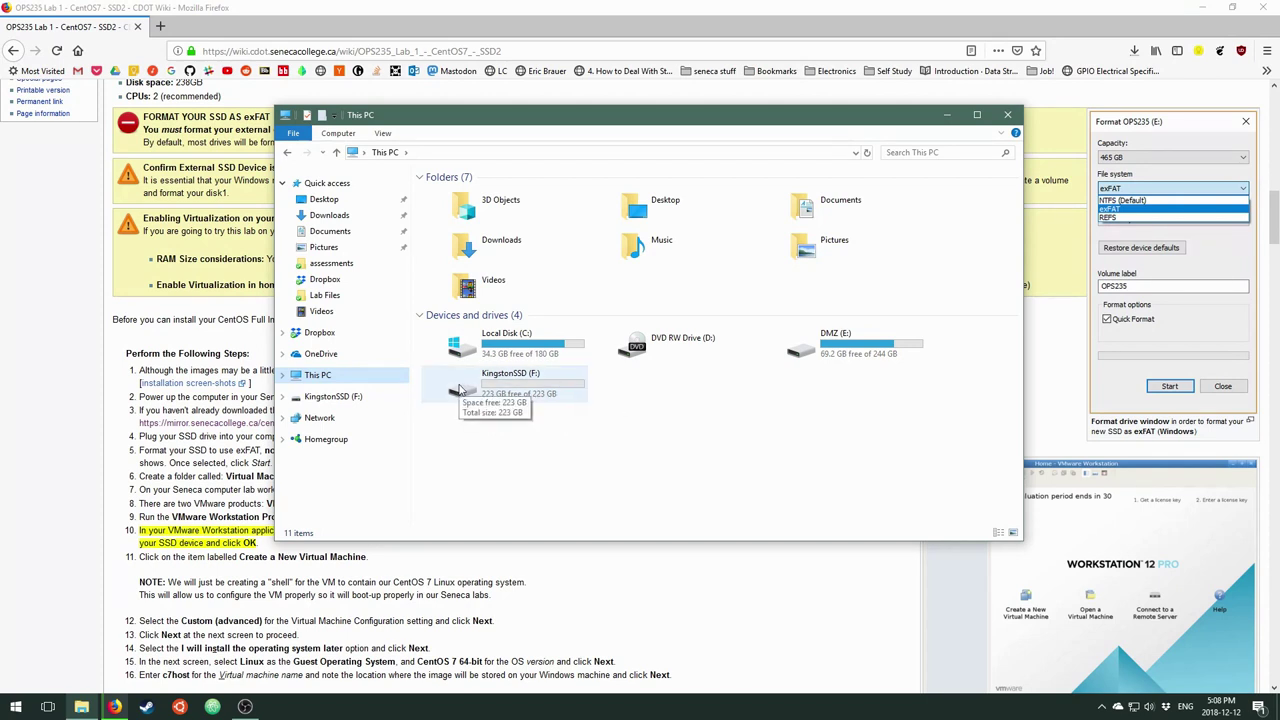
click(460, 388)
- View KingstonSSD (F:) Properties to confirm its exFAT file system, then cancel
right_click(510, 390)
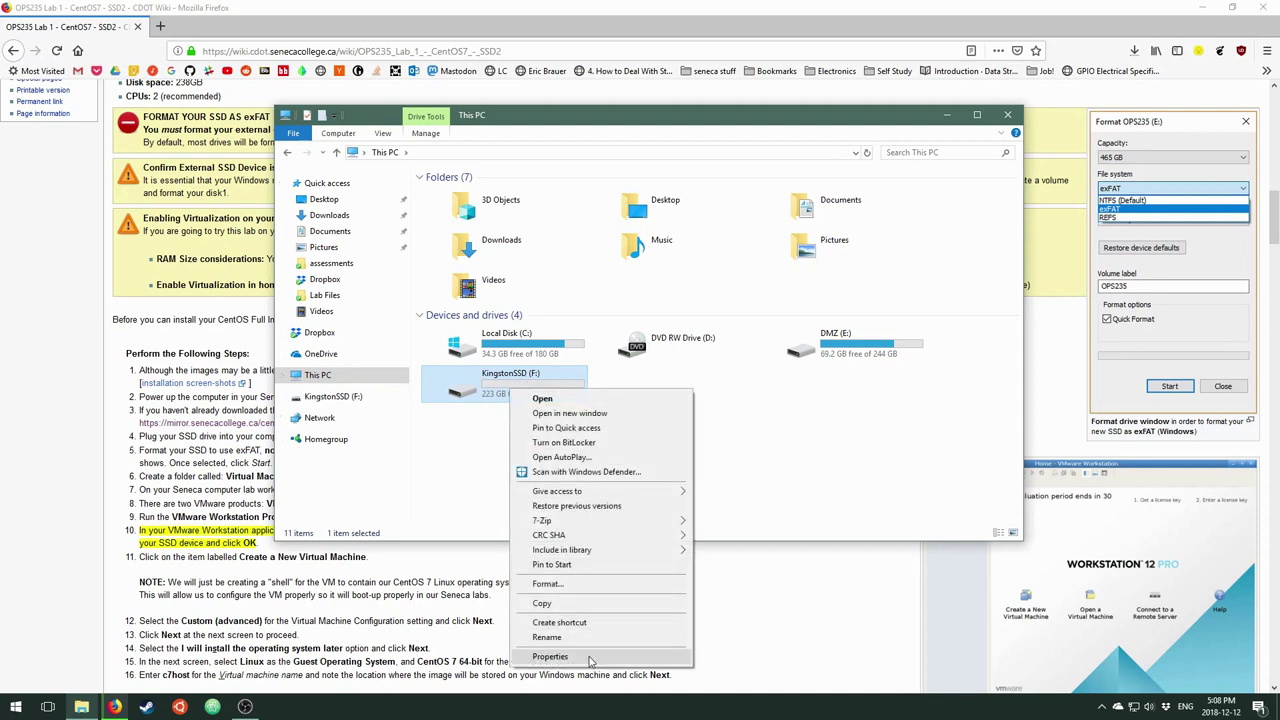
click(550, 657)
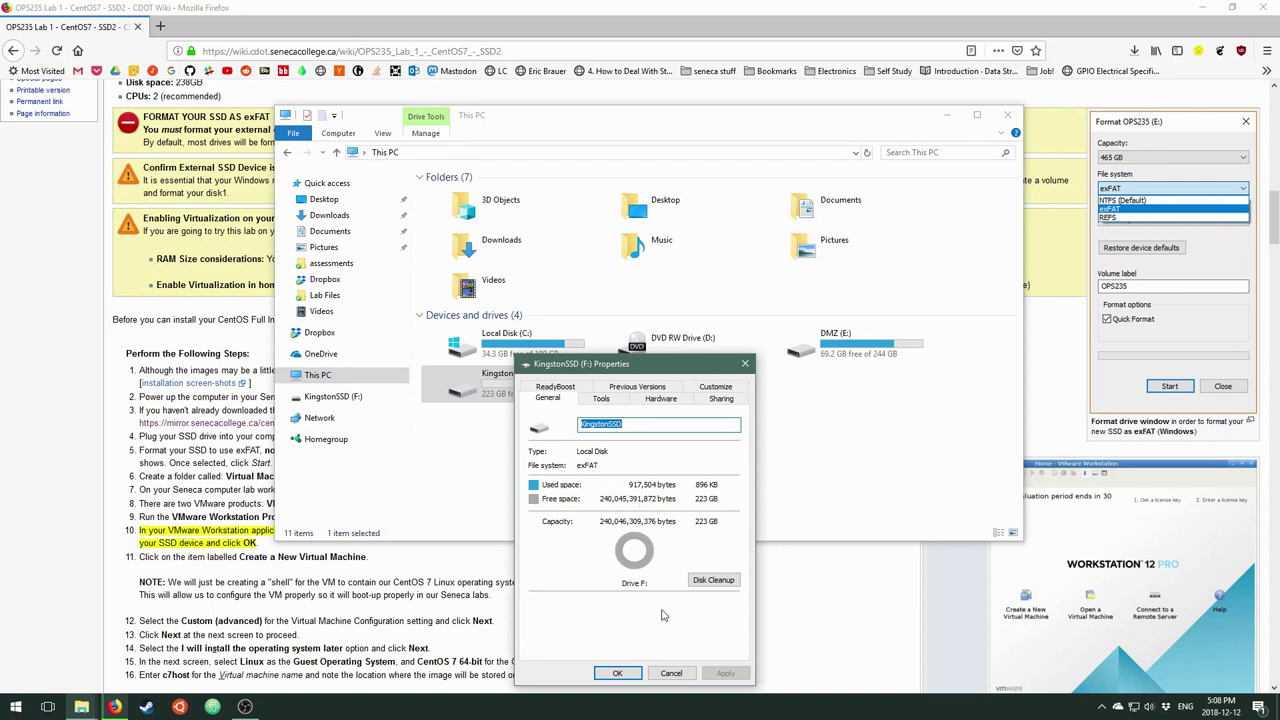
click(671, 673)
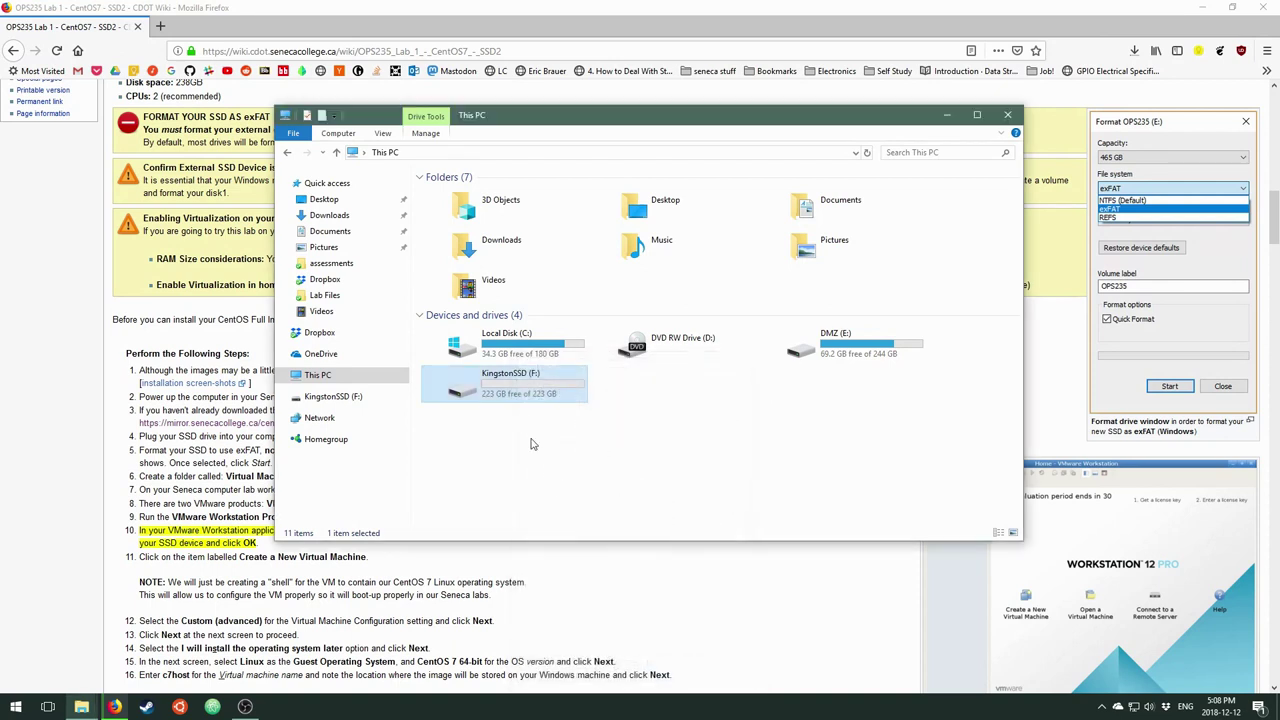
- Confirm exFAT with 128-kilobyte allocation units in the Format dialog without formatting, then close File Explorer
right_click(488, 390)
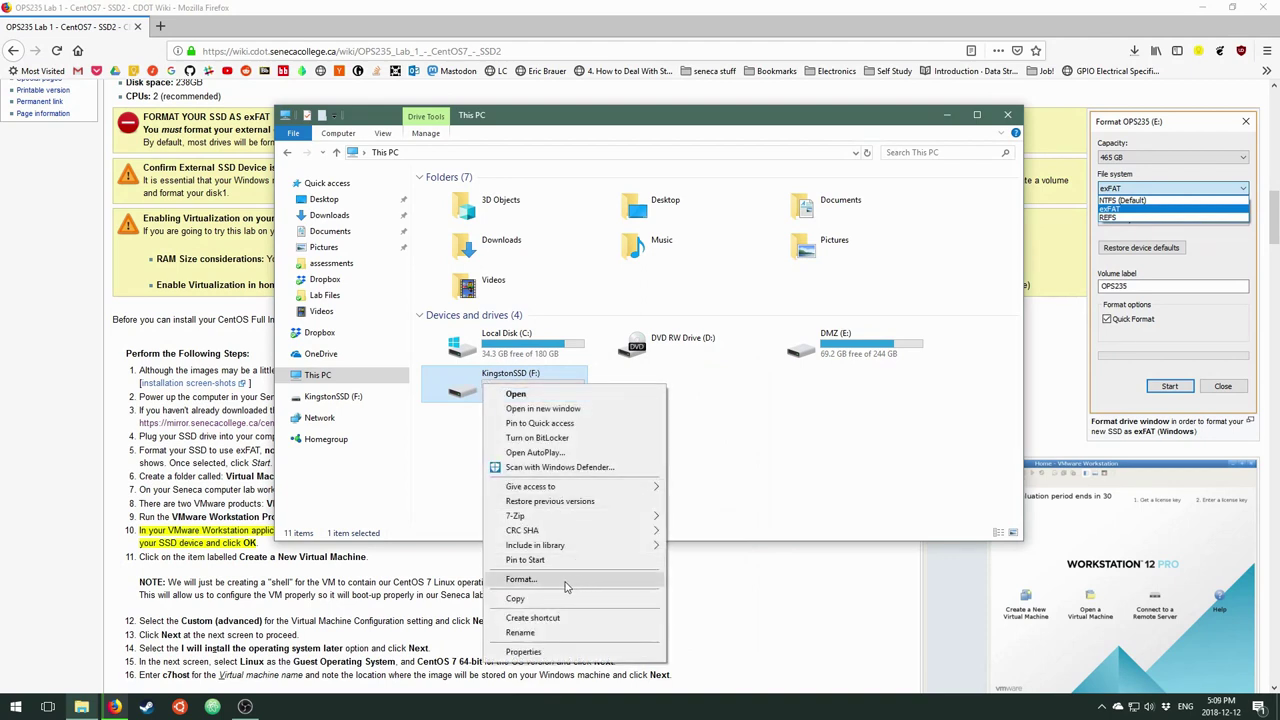
click(570, 586)
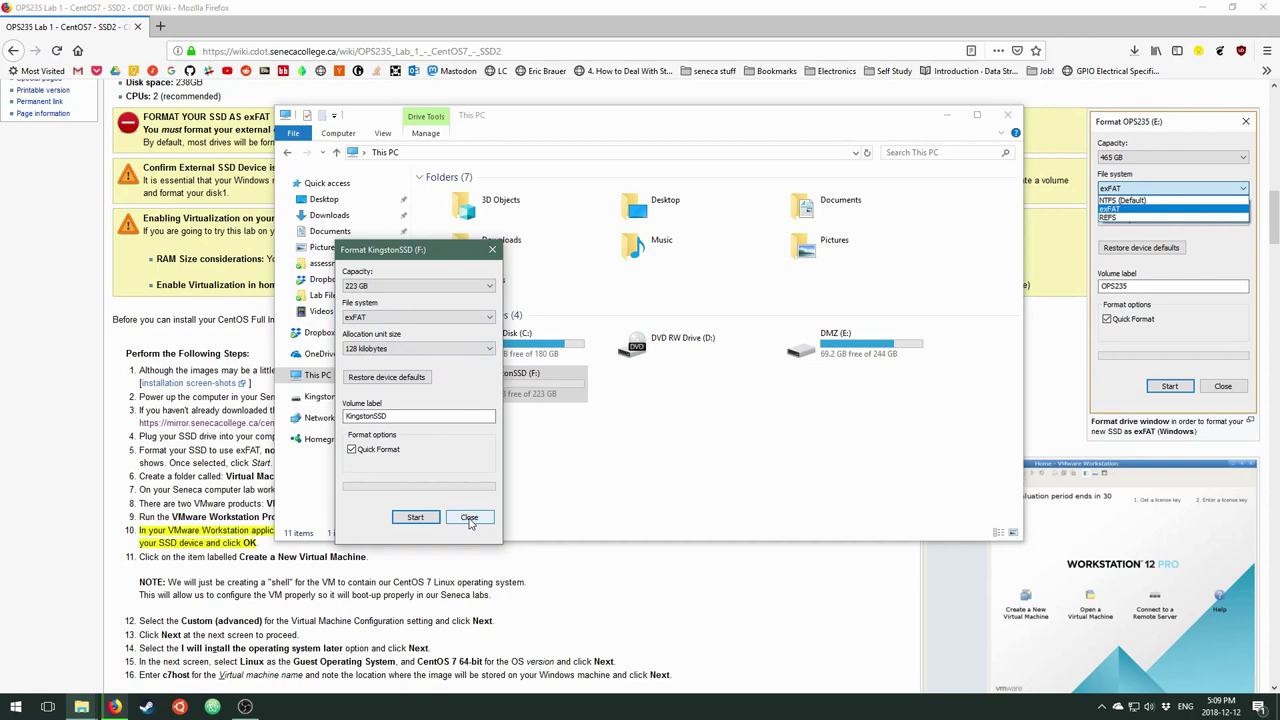
click(469, 518)
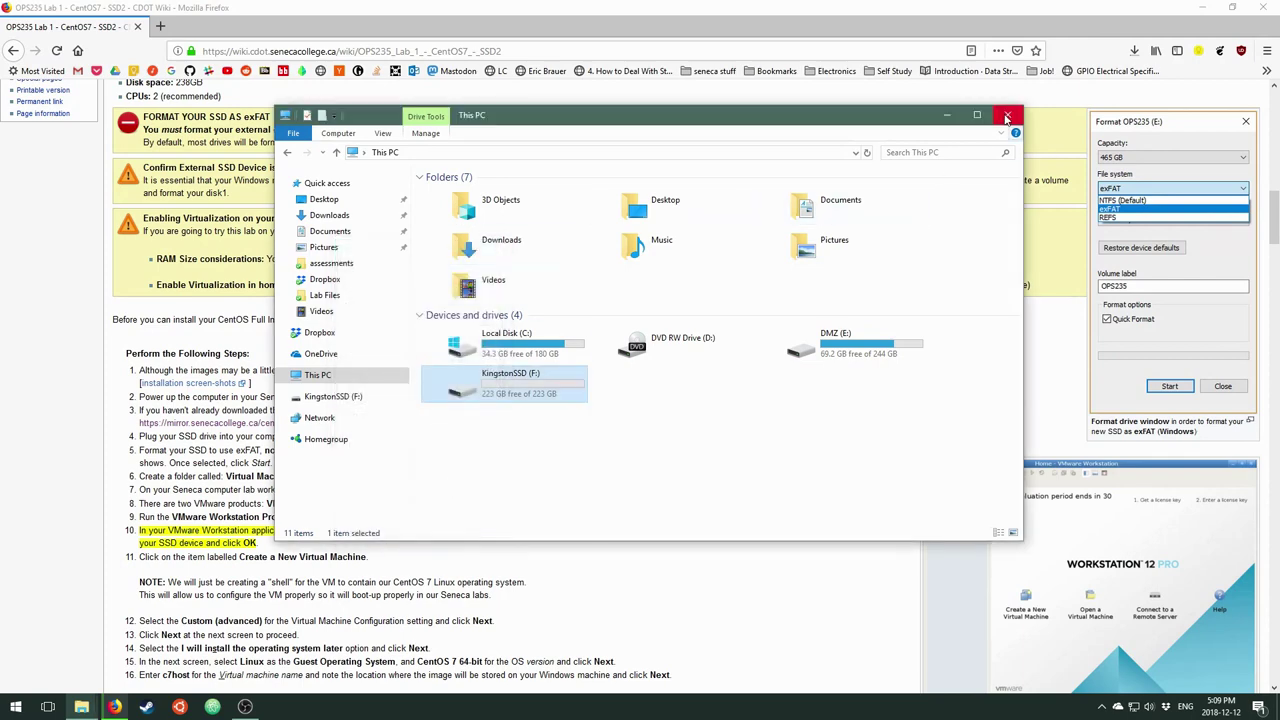
click(1007, 114)
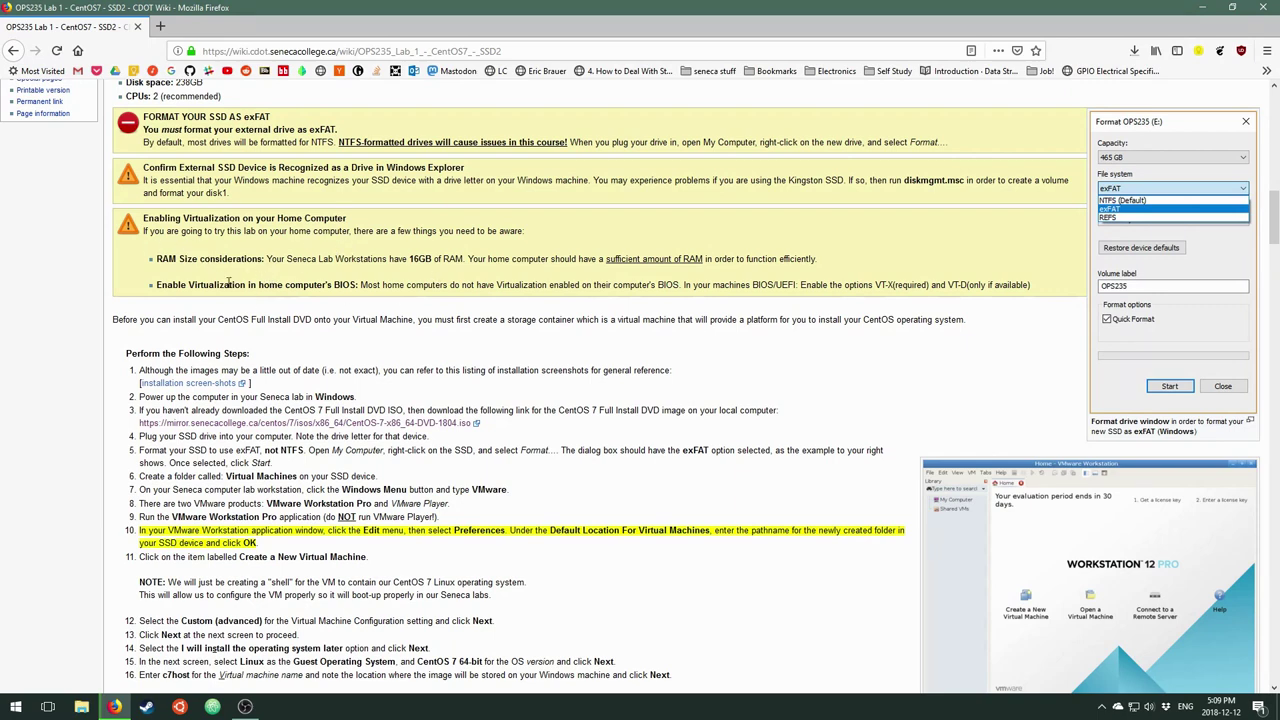
scroll(527, 369, down, 3)
scroll(527, 369, down, 3)
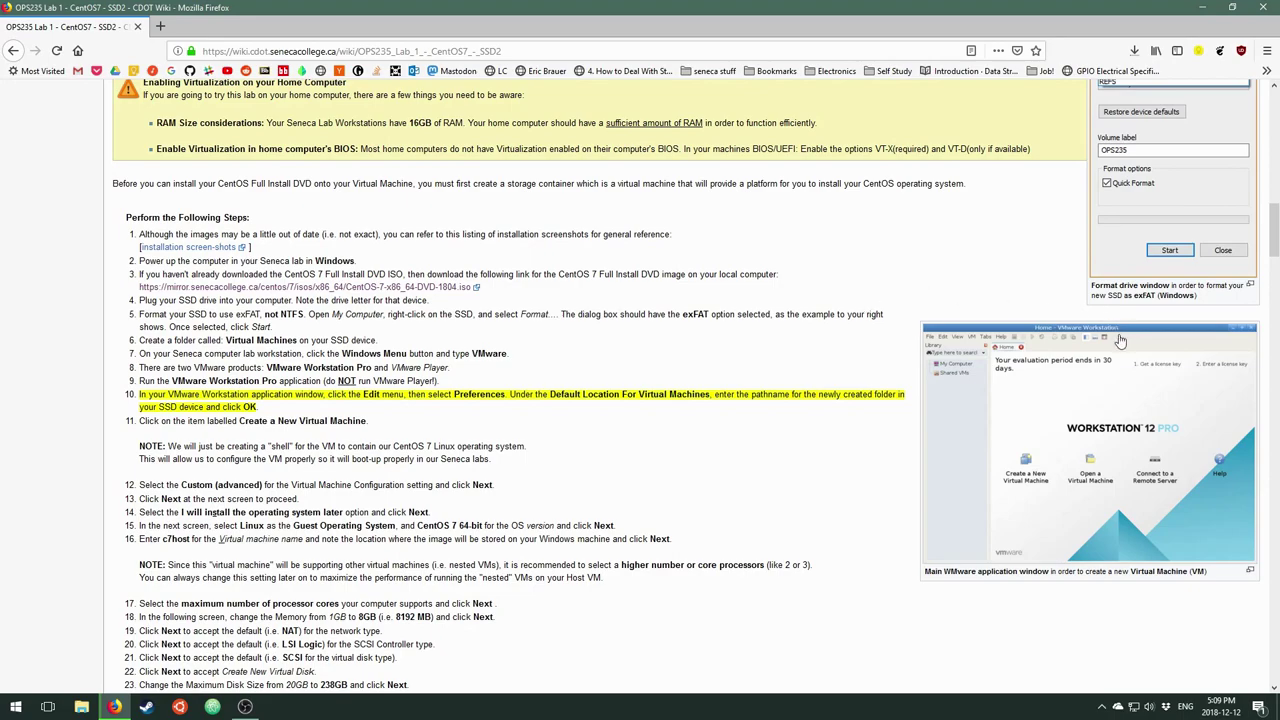
scroll(970, 420, down, 20)
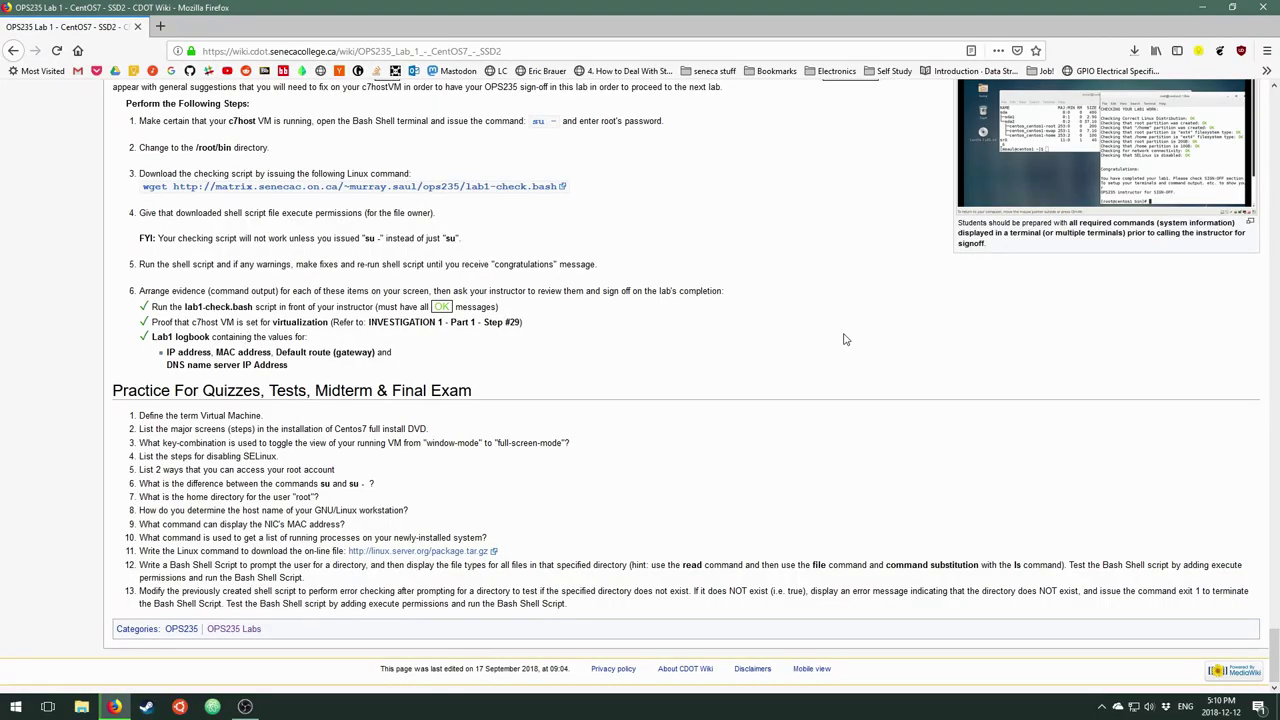
scroll(864, 262, up, 20)
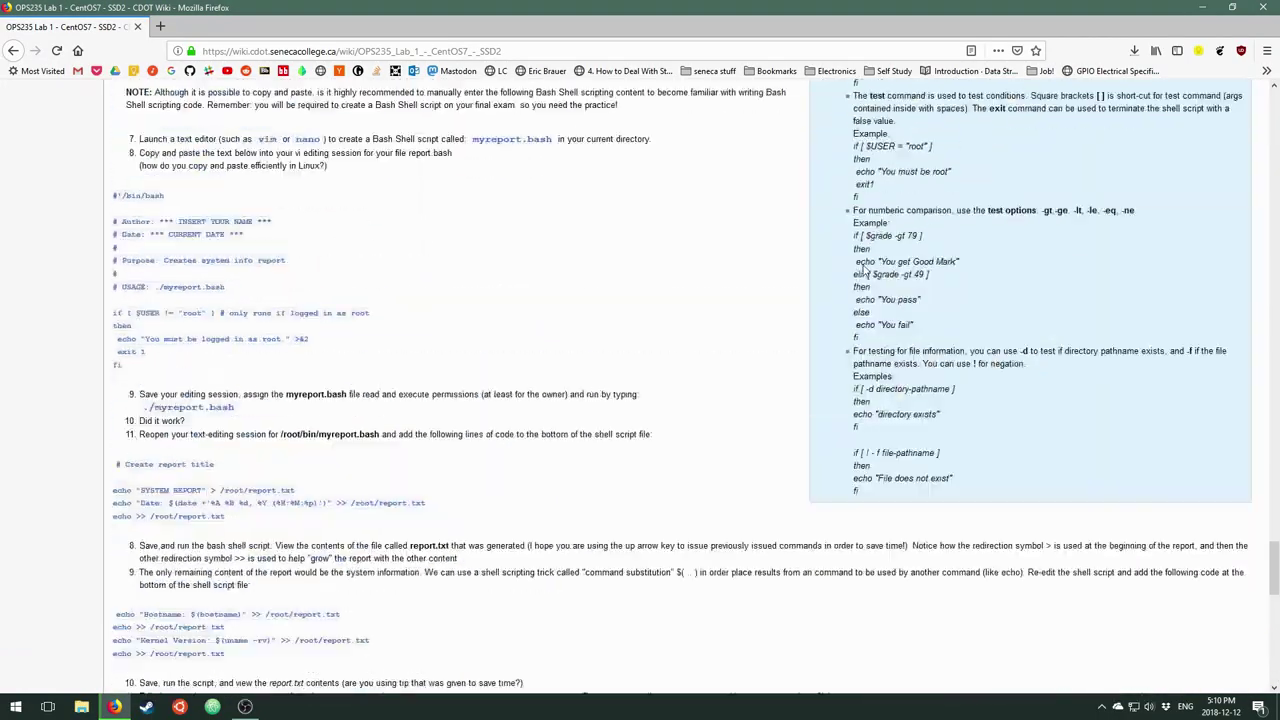
scroll(864, 265, up, 20)
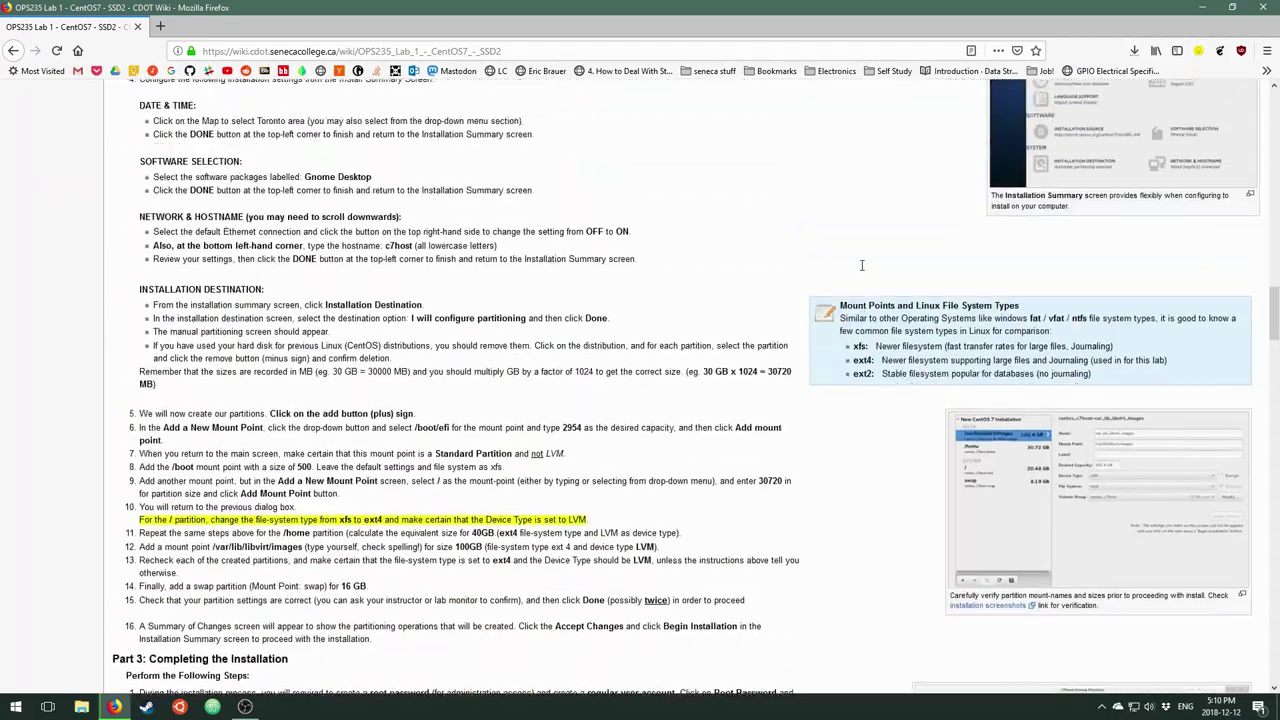
scroll(864, 268, up, 15)
scroll(922, 370, down, 8)
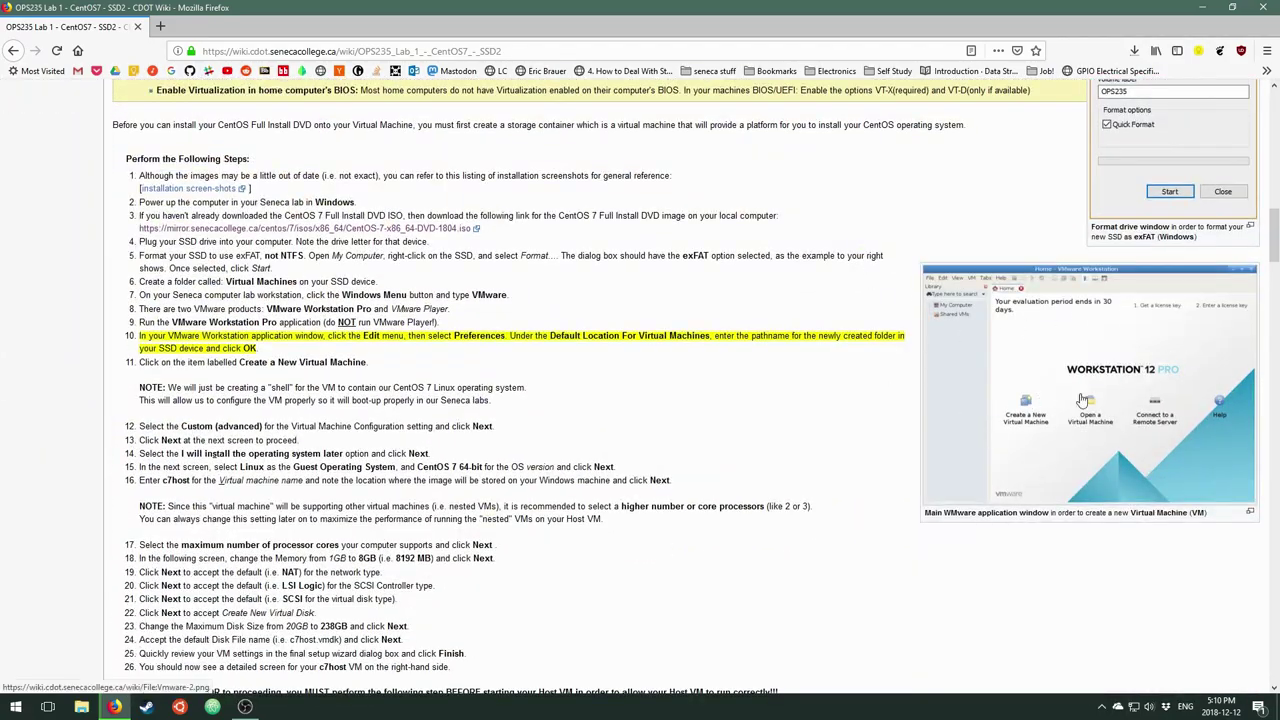
- In a new tab, search Google for 'seneca on the hub' and open the Seneca OnTheHub store
click(160, 27)
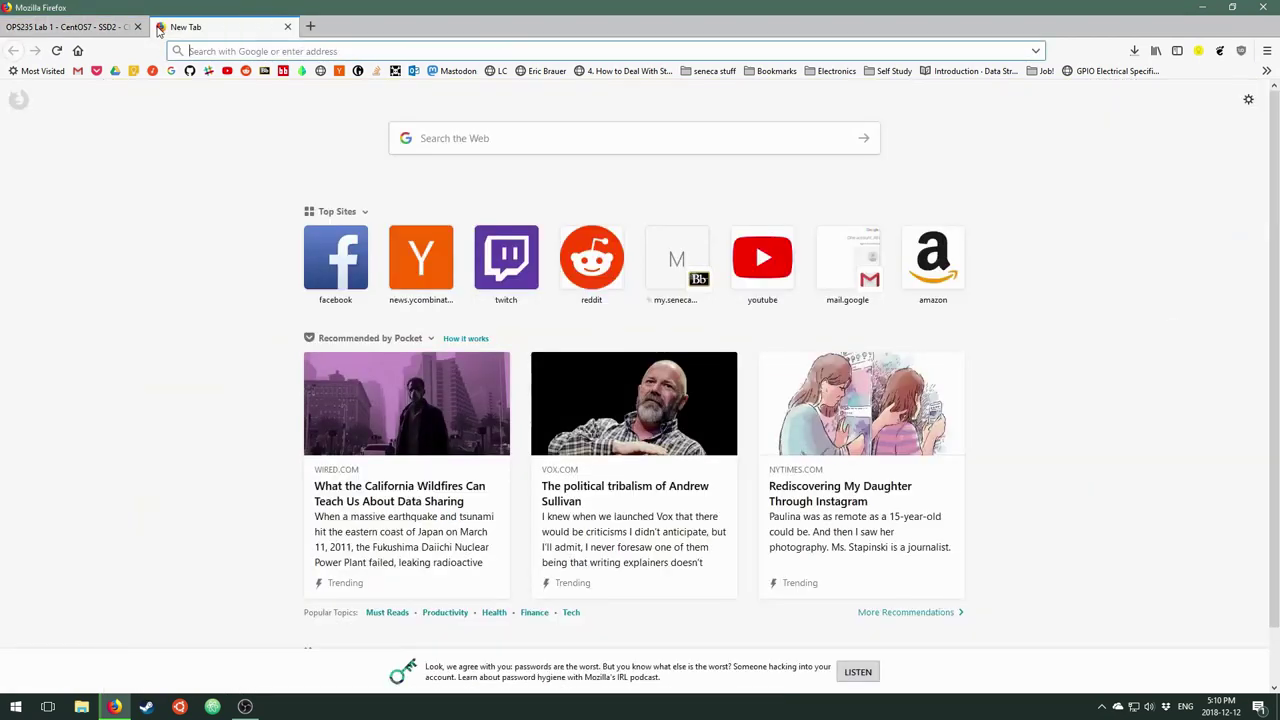
text(seneca)
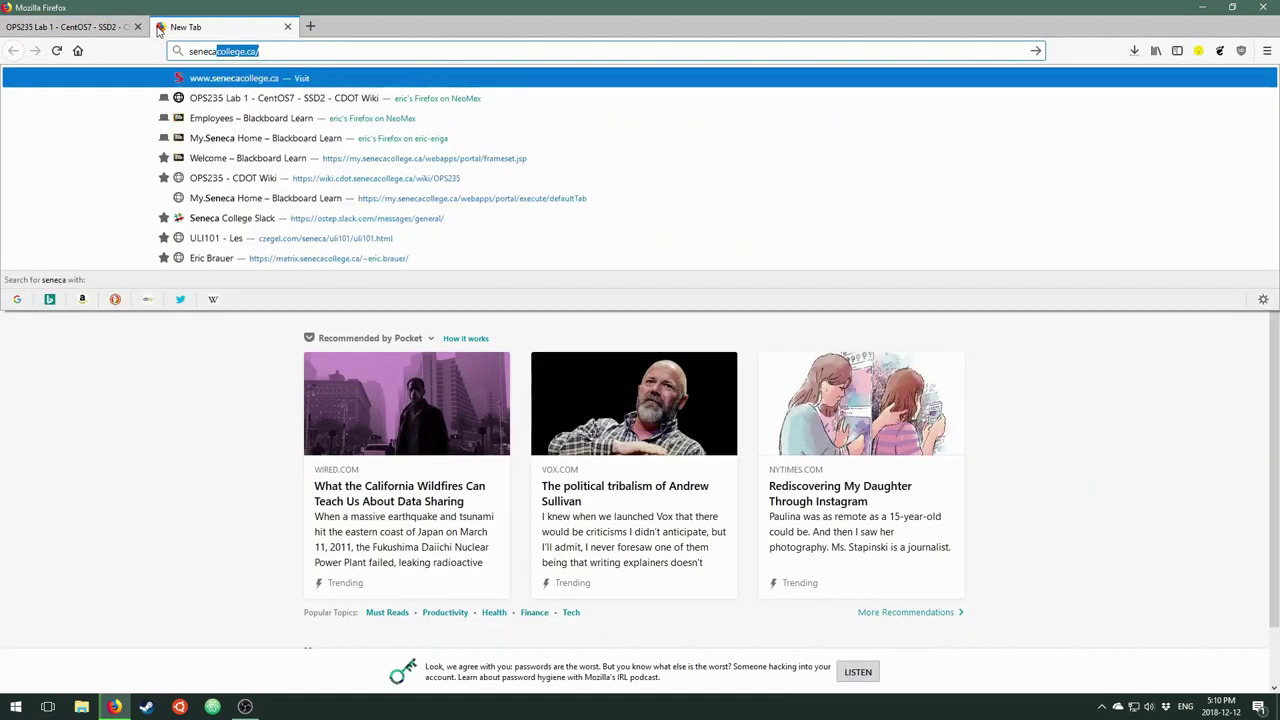
text( on the hub)
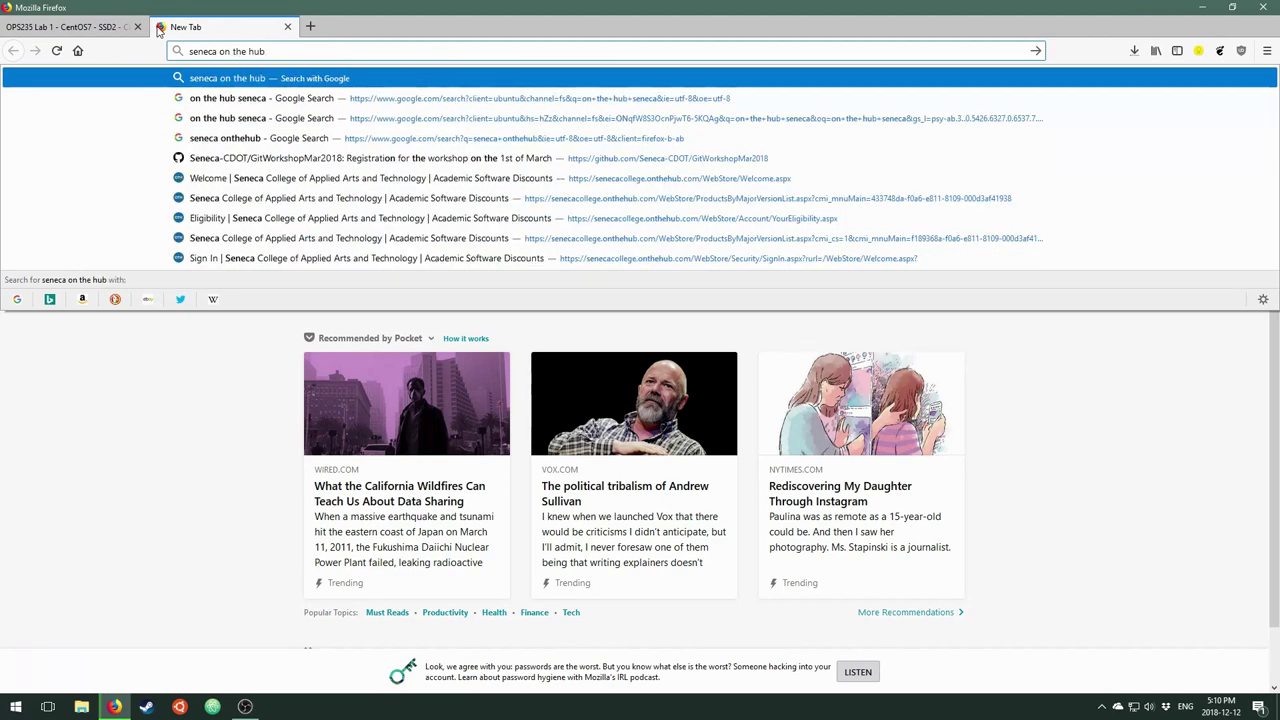
key(Return)
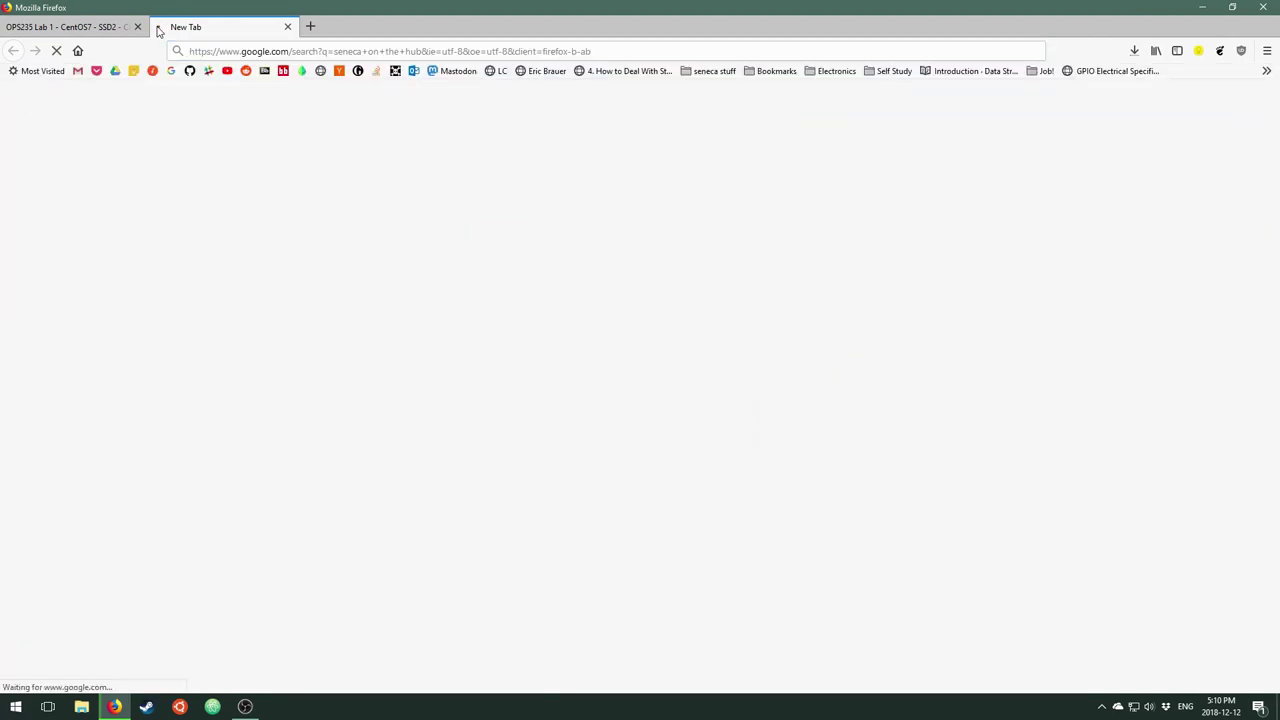
click(248, 205)
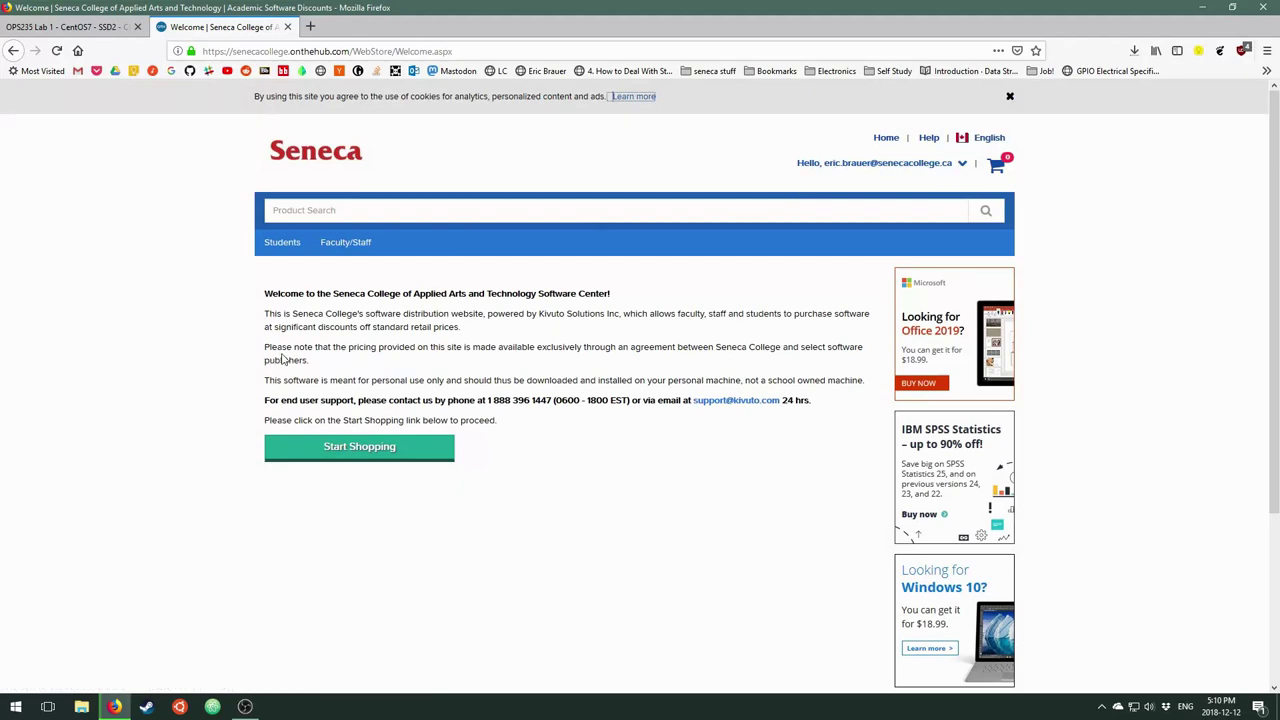
- Search the OnTheHub store for 'vmware' after briefly checking the account options
click(965, 168)
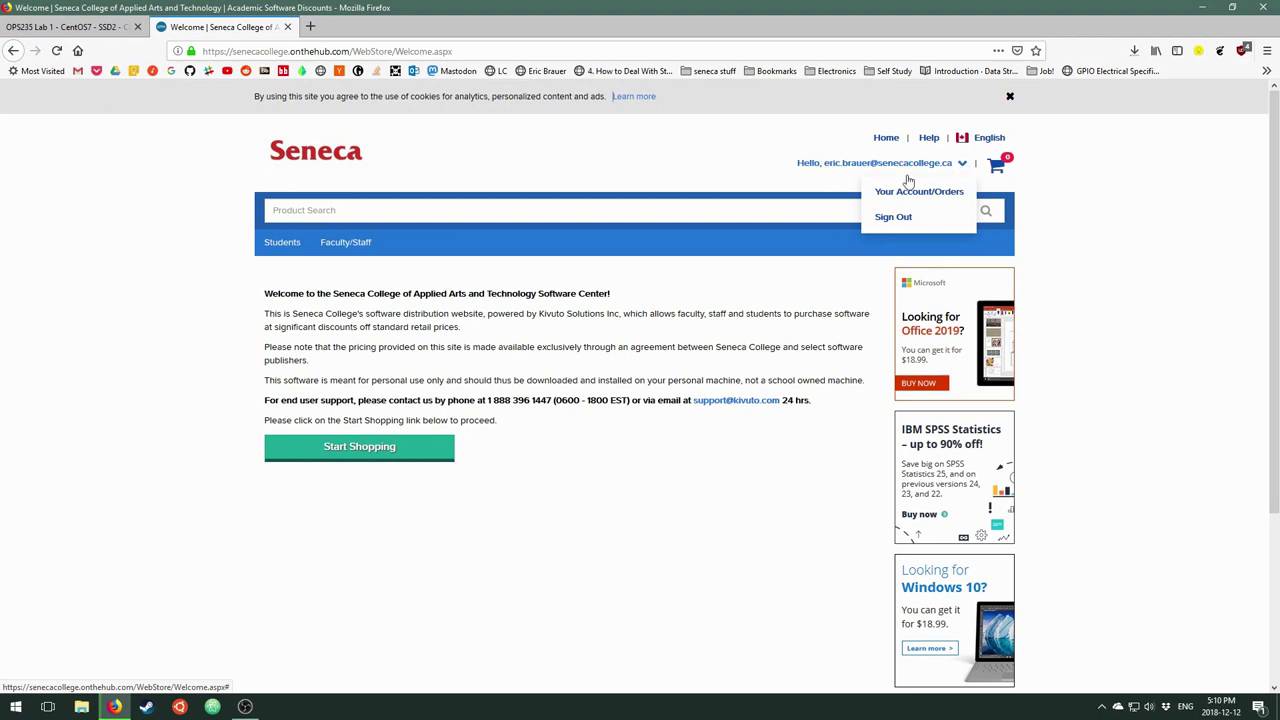
click(963, 166)
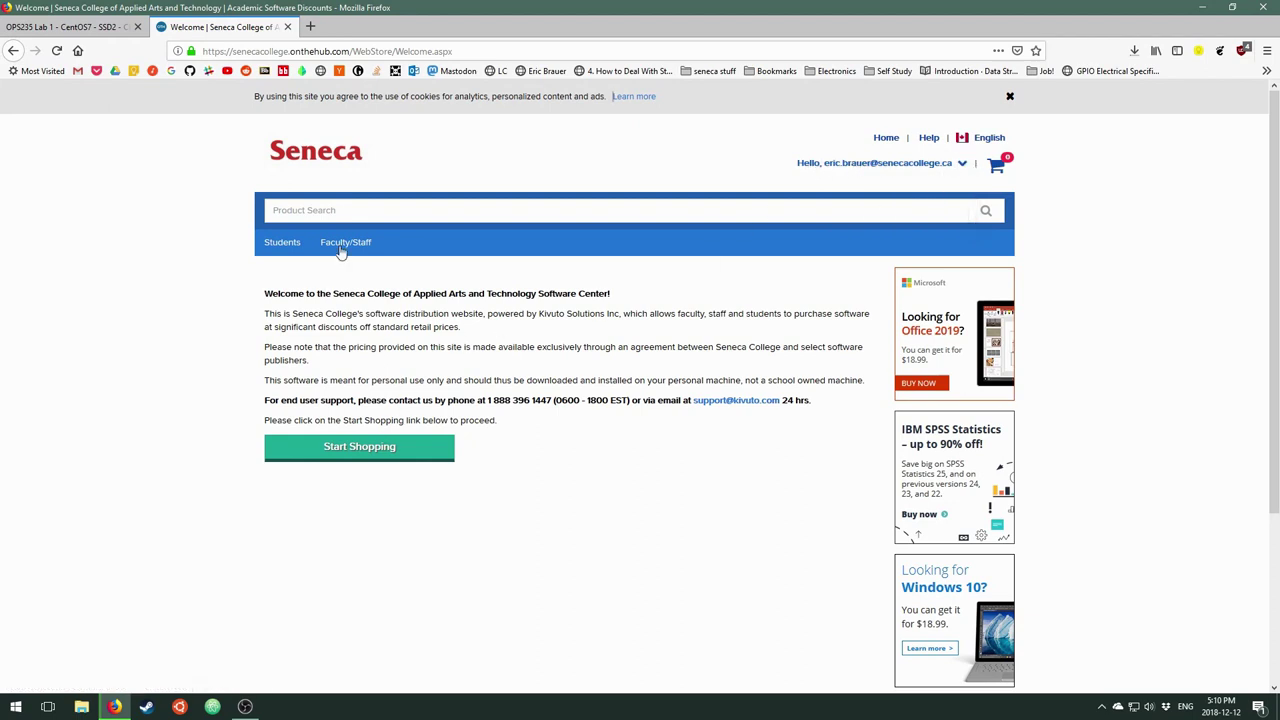
click(330, 205)
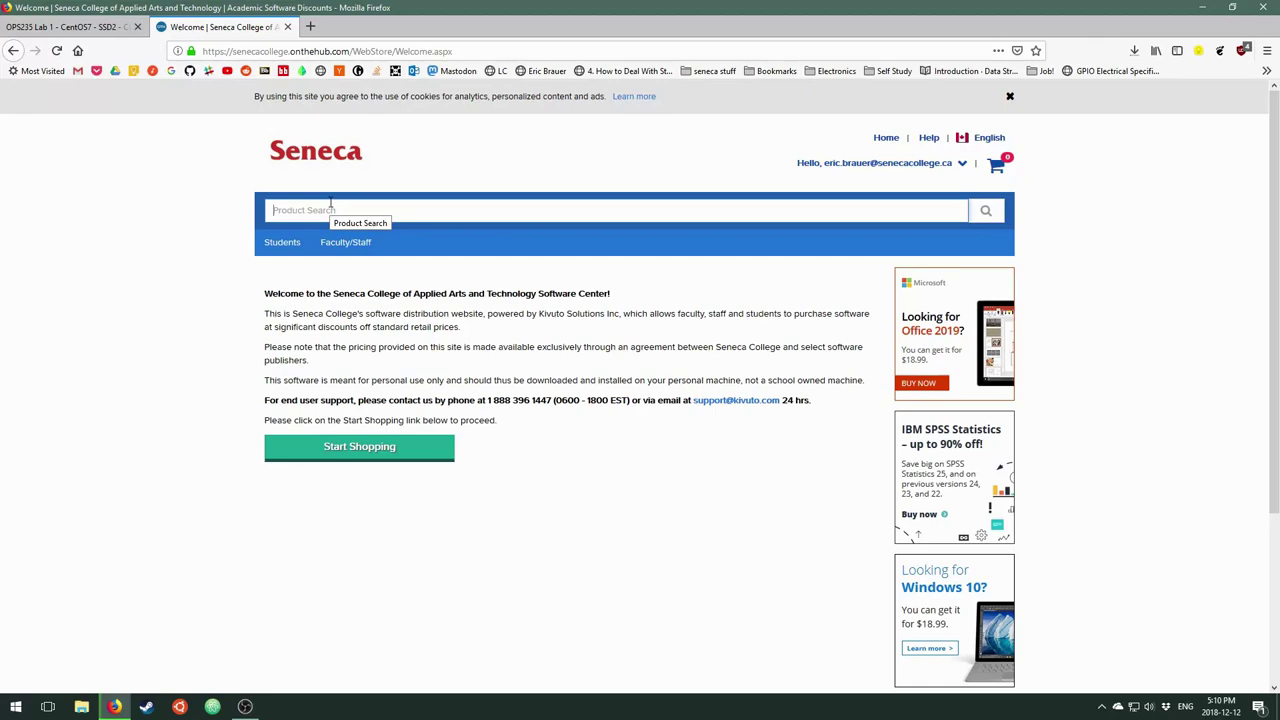
text(v)
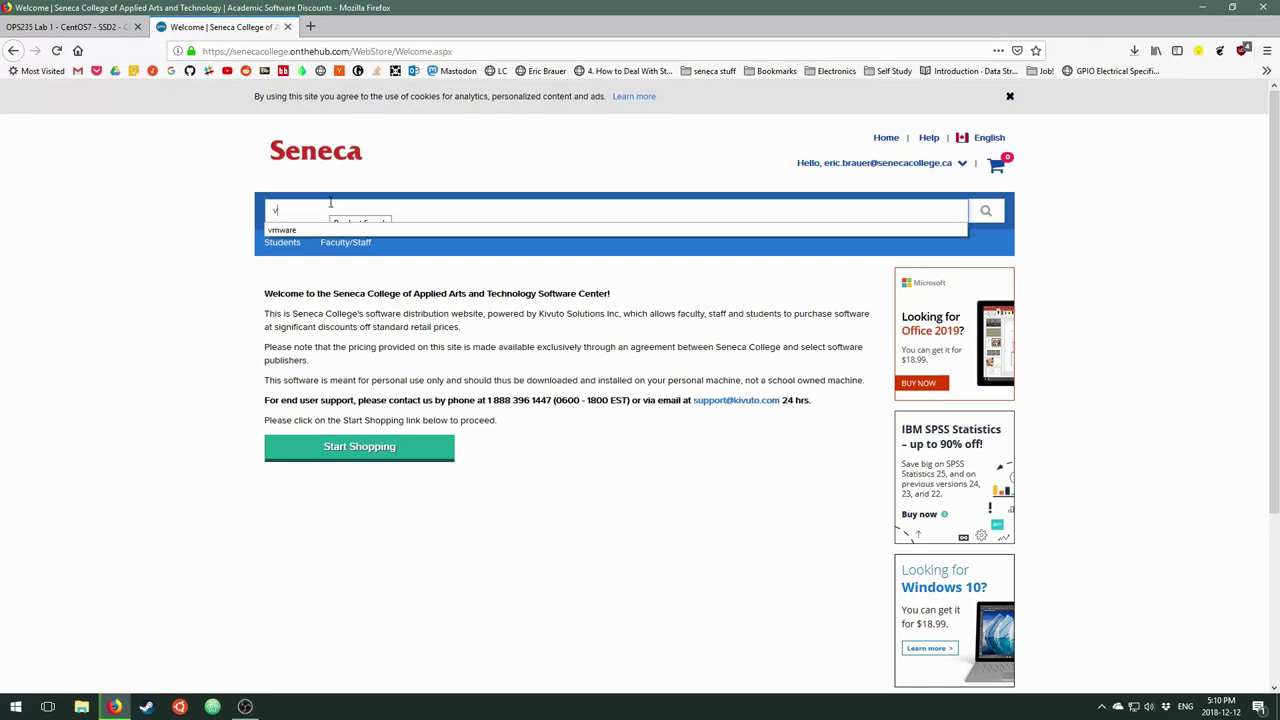
text(mware)
key(Return)
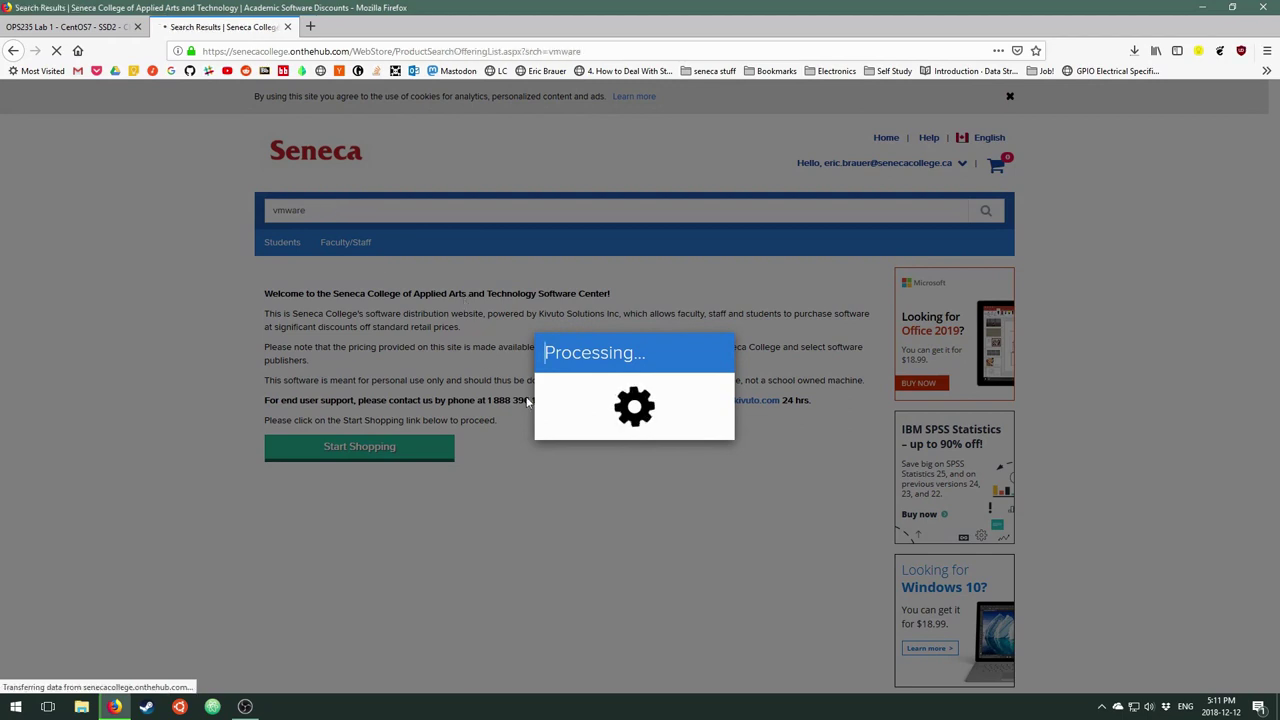
- Expand Workstation 12 with Windows as the platform ($207.68), then bring up the Start menu
scroll(200, 385, down, 3)
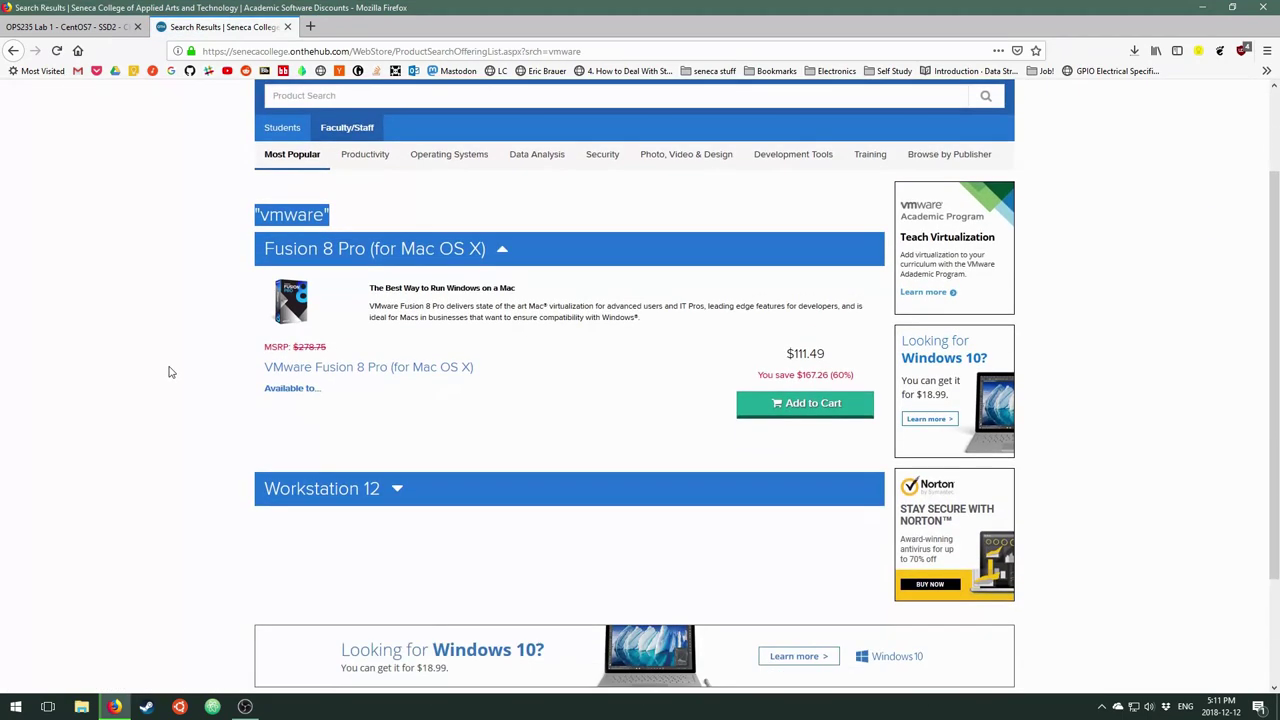
click(400, 400)
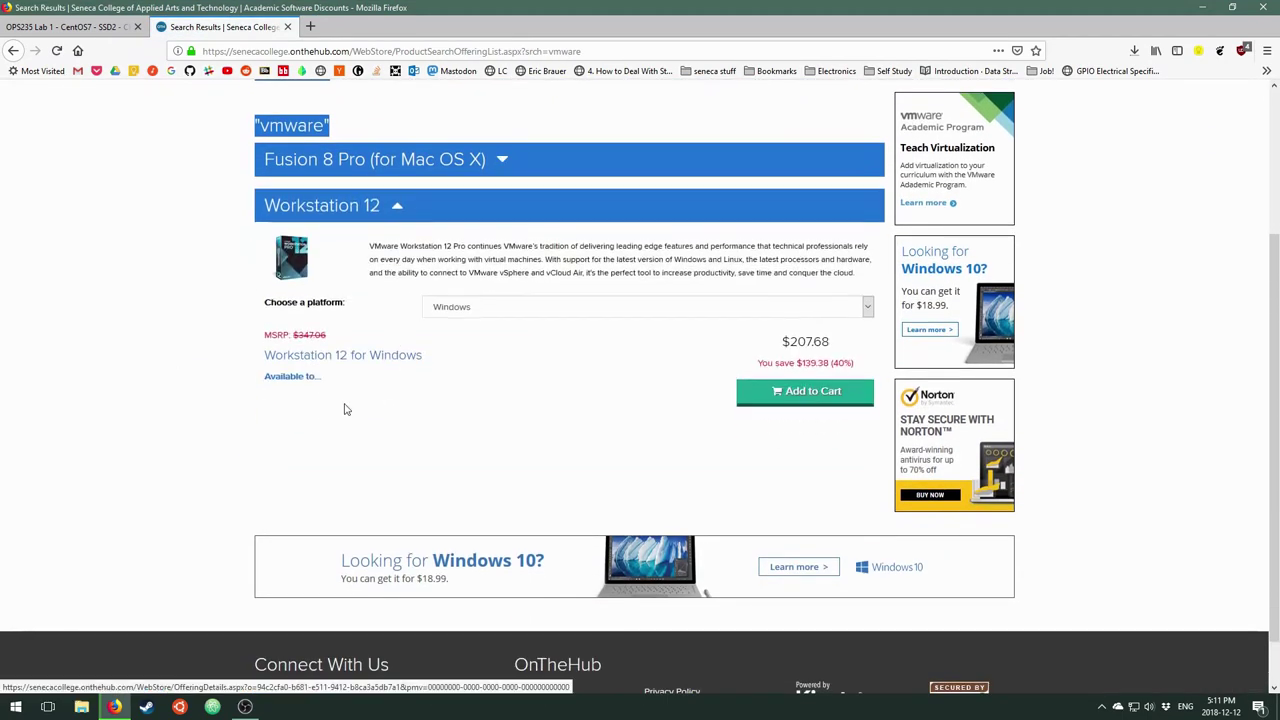
click(867, 306)
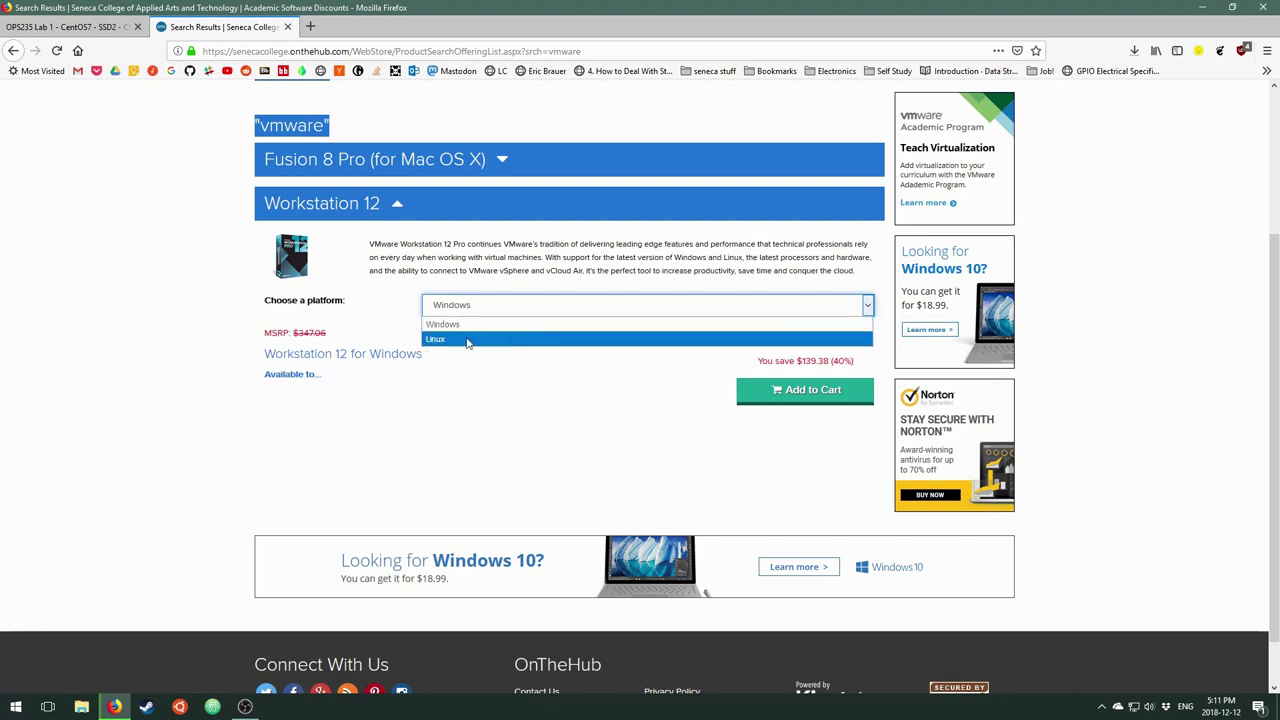
click(866, 305)
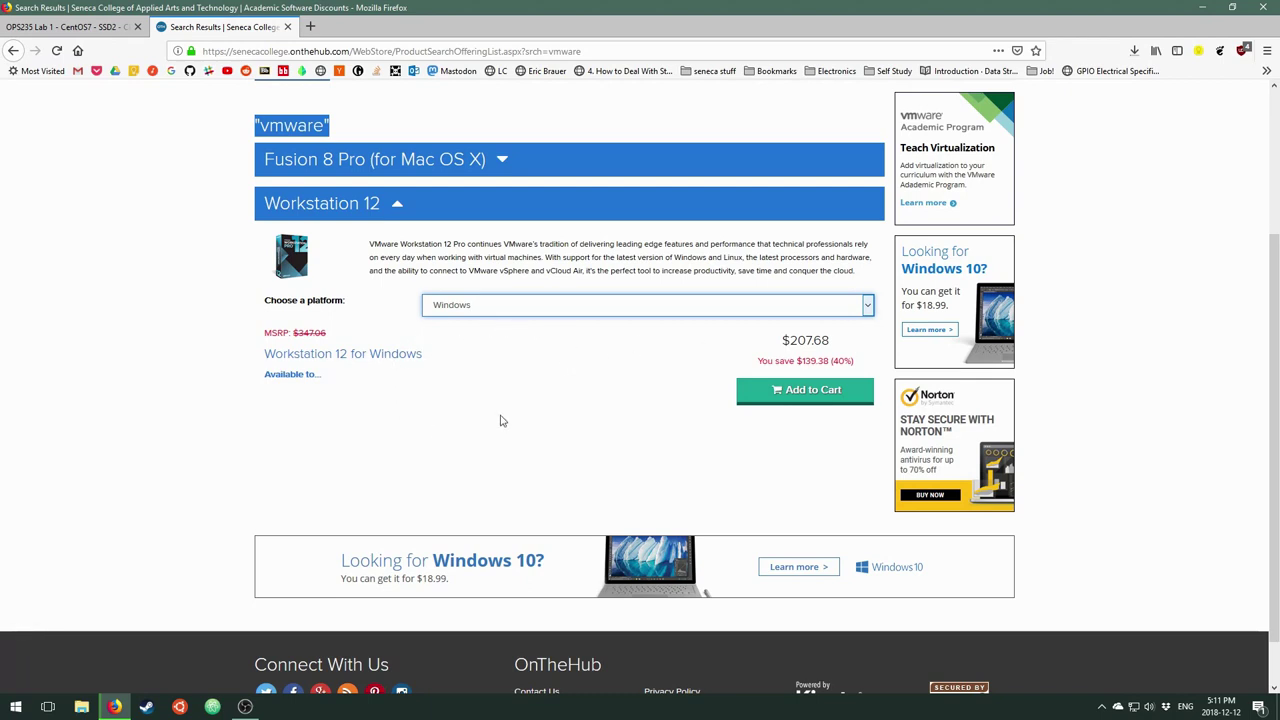
click(15, 707)
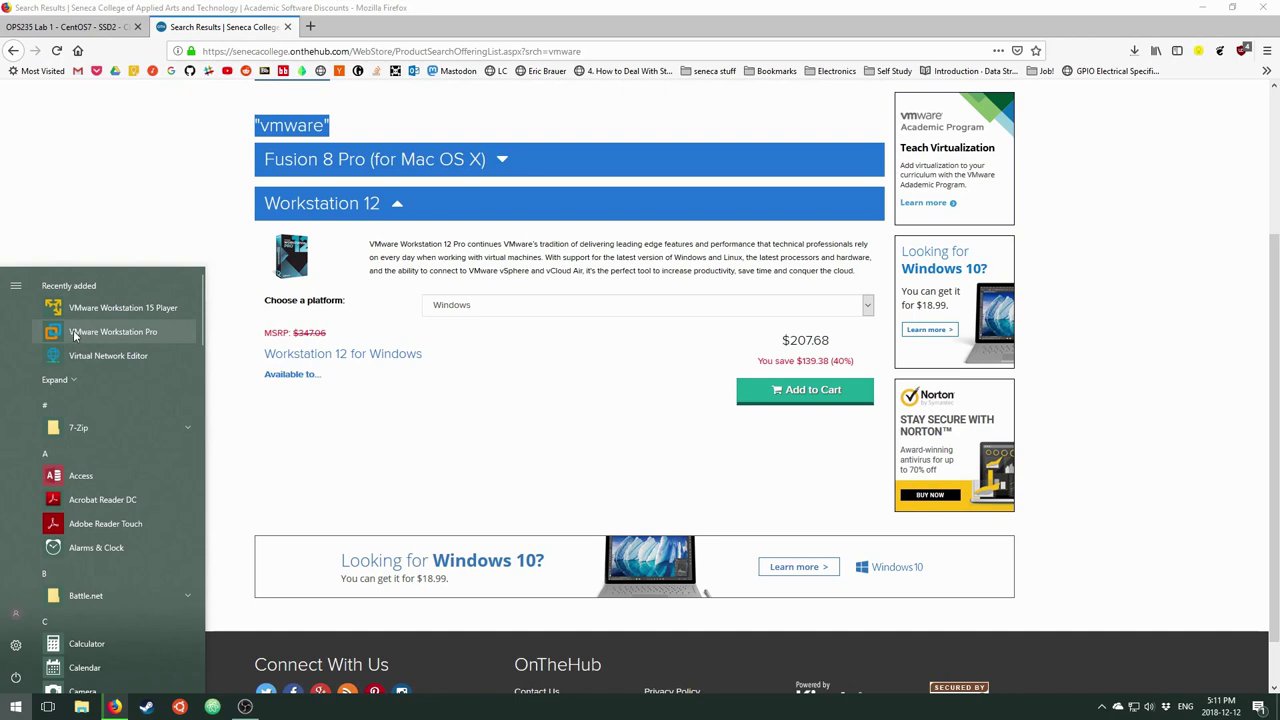
- Launch VMware Workstation 14 Pro from the Start menu's Recently added list
click(114, 335)
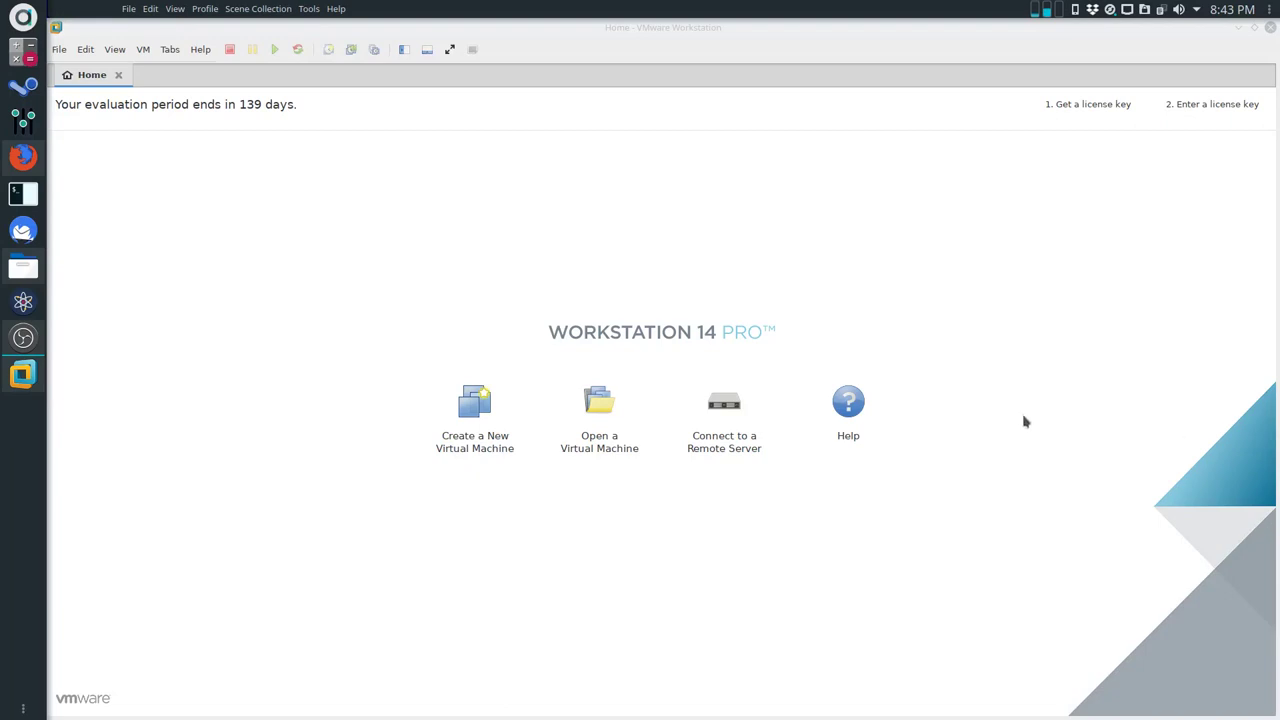
- Show the KingstonSSD drive in Dolphin, then search the application launcher for 'gparted'
click(25, 267)
mouse_move(29, 271)
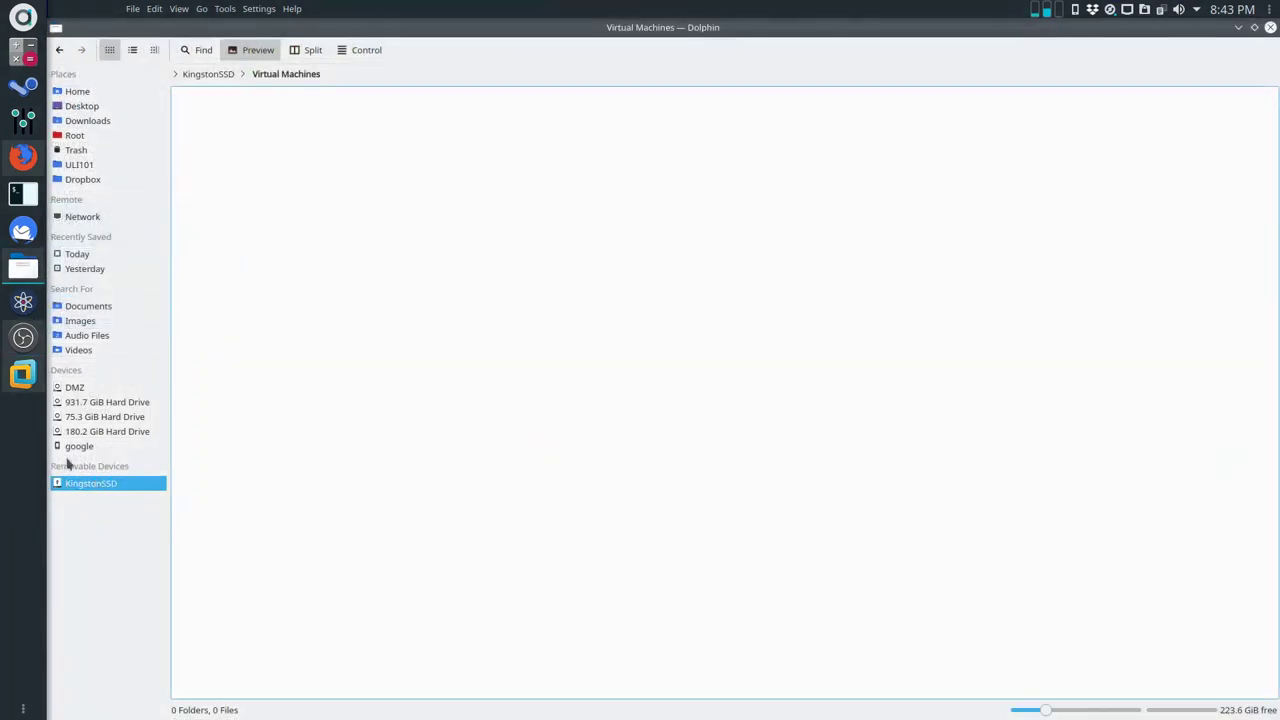
click(215, 75)
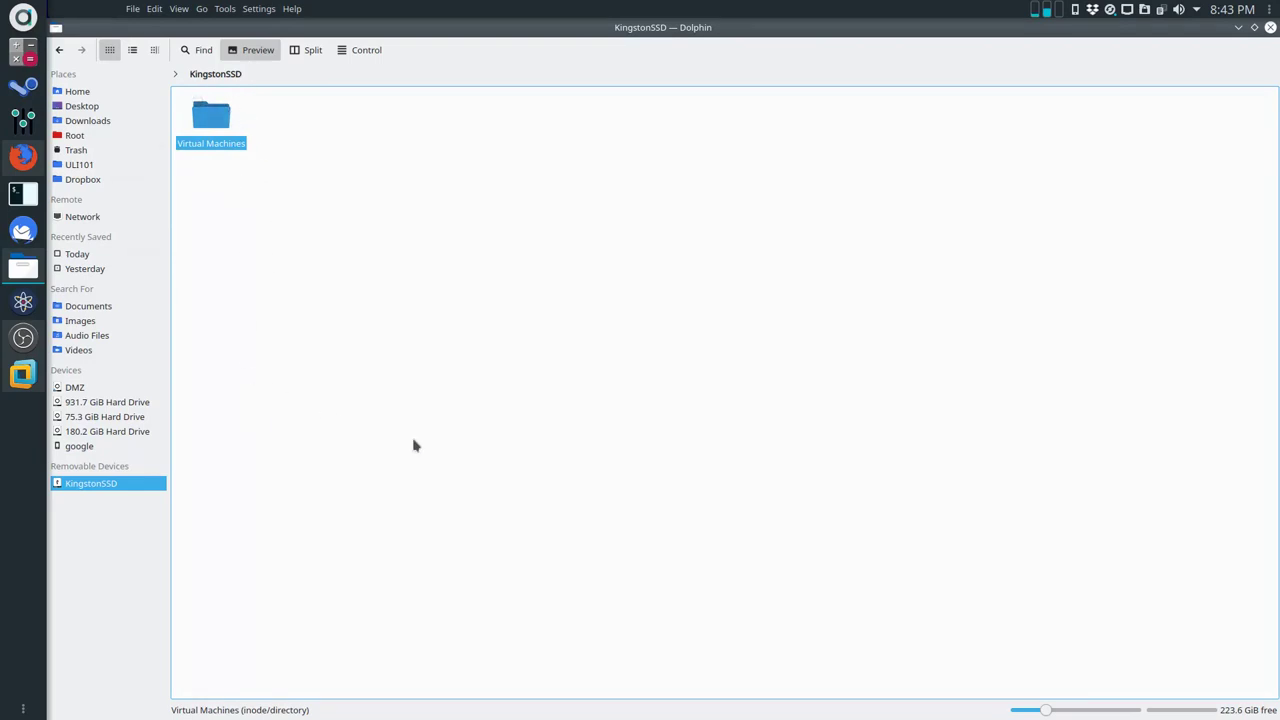
key(super)
text(gparted)
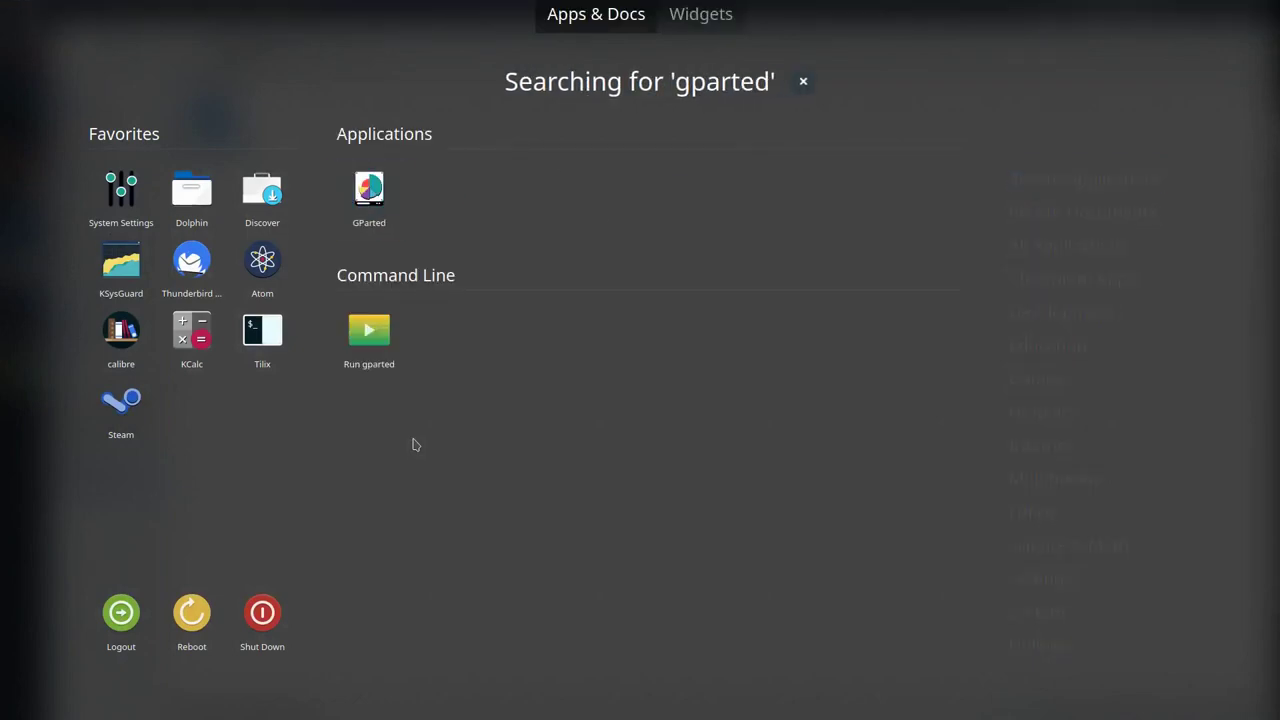
- Launch GParted with the admin password, check the 223.57 GiB exfat KingstonSSD partition, then close it
key(Return)
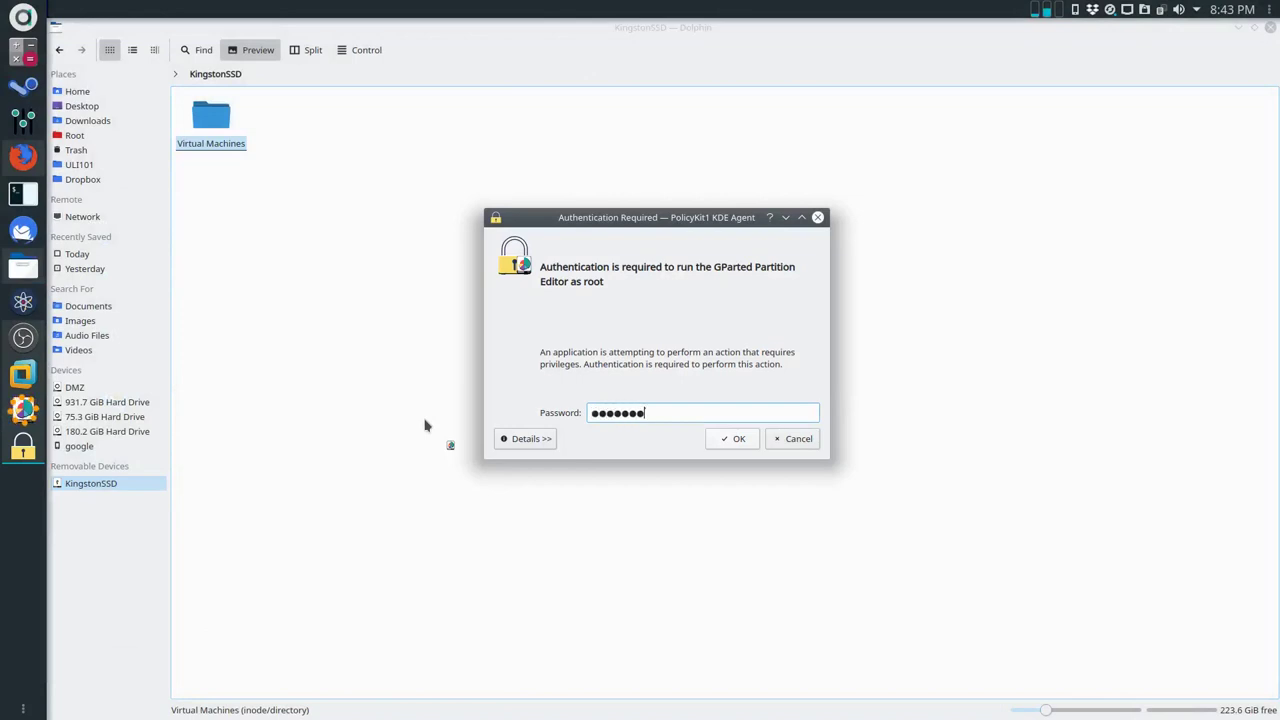
key(Return)
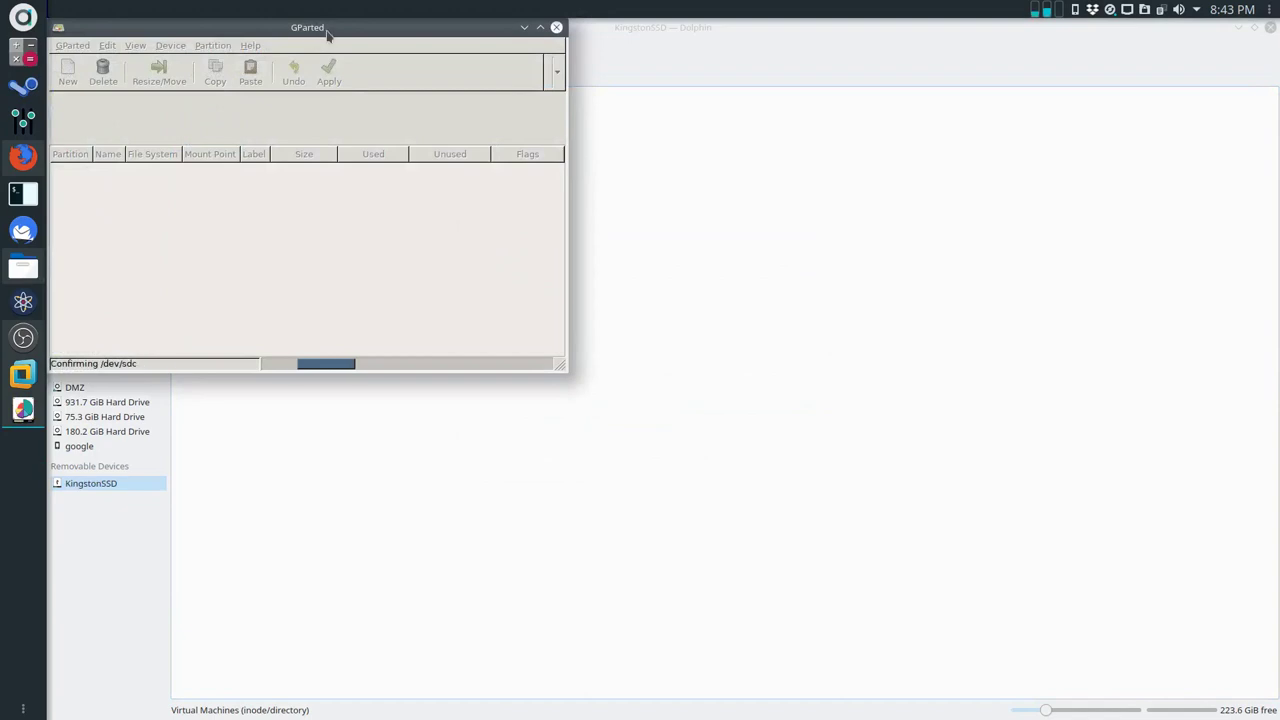
drag(329, 34, 594, 149)
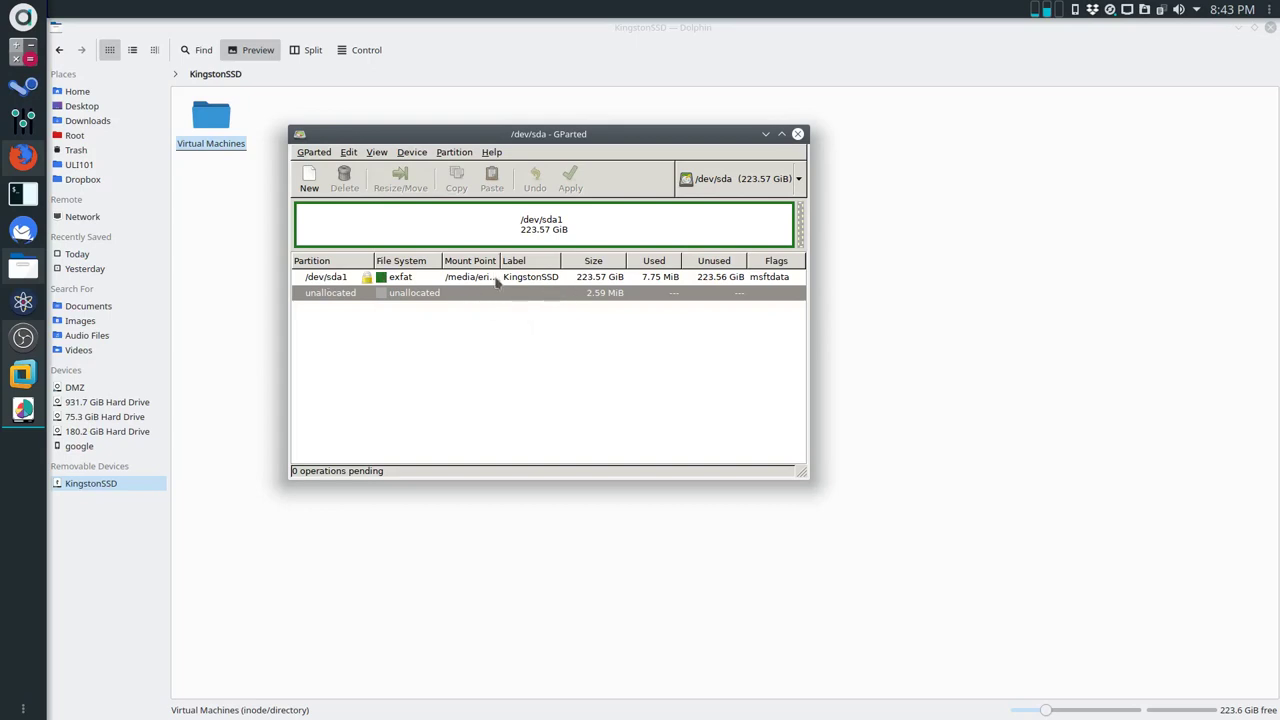
click(797, 134)
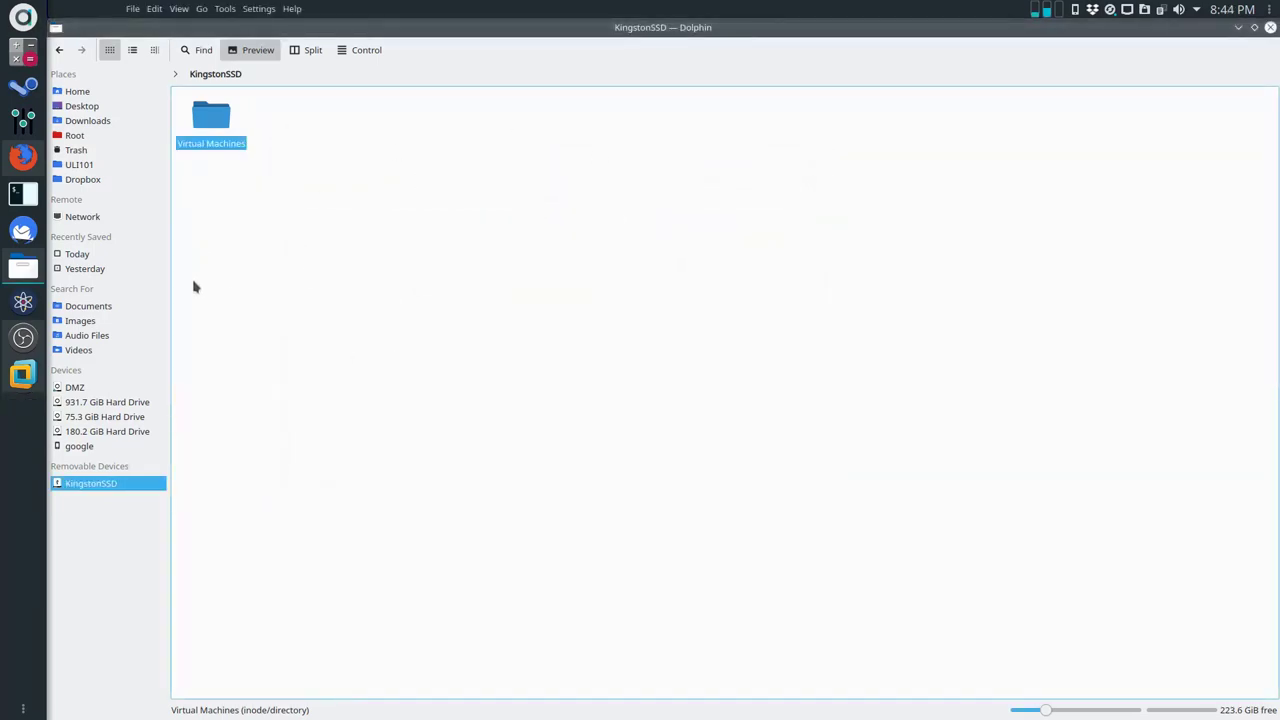
- Scroll the OPS235 Lab 1 wiki page down to the steps for creating the first virtual machine
click(23, 156)
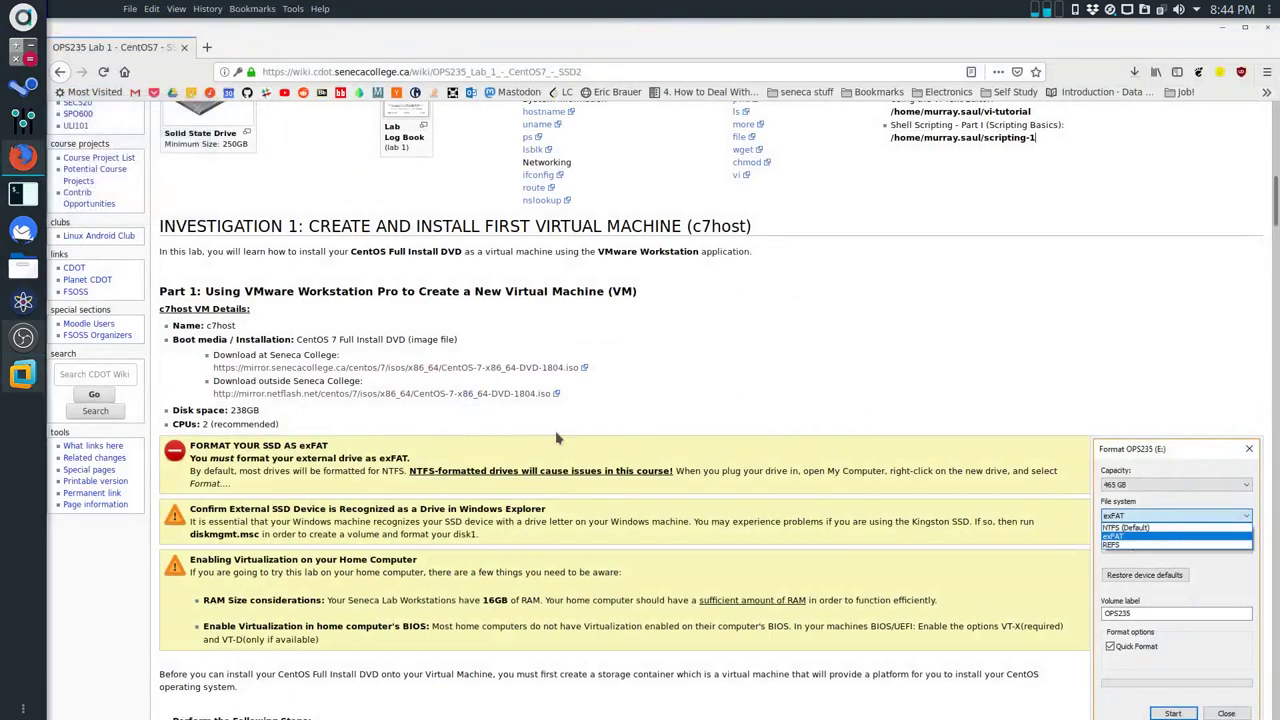
scroll(558, 438, down, 3)
scroll(558, 438, down, 2)
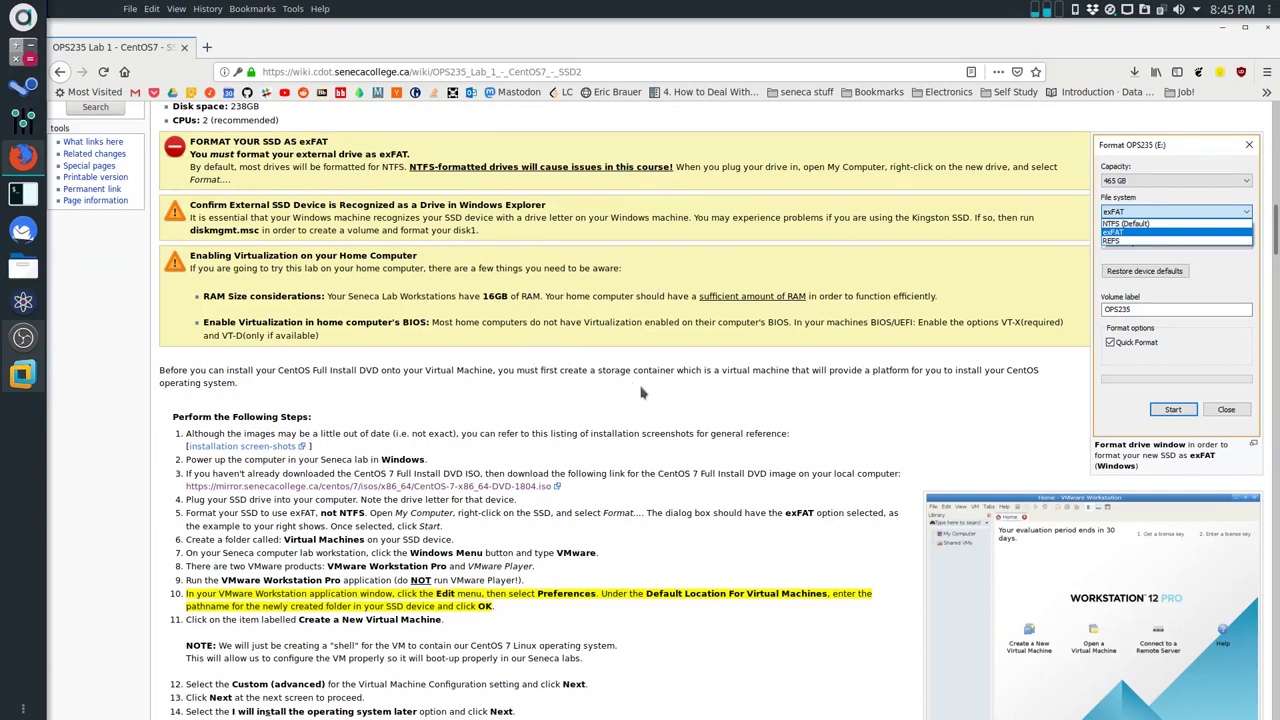
scroll(355, 362, down, 3)
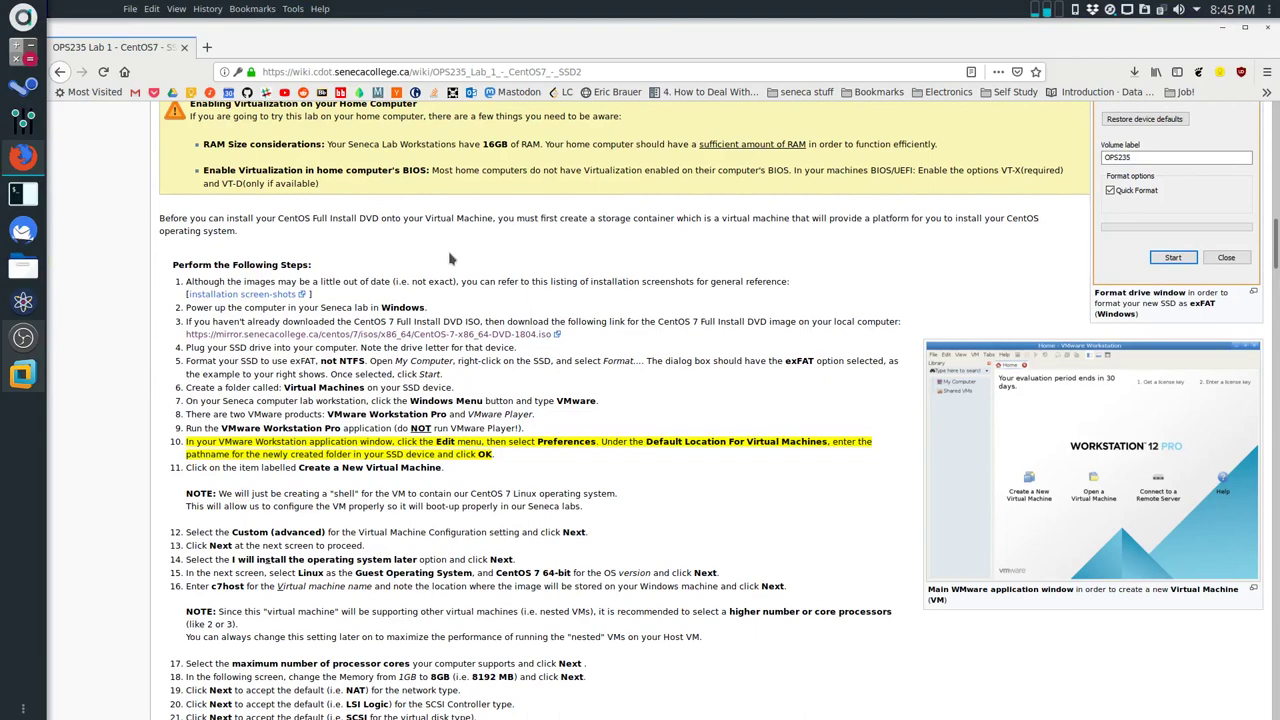
scroll(532, 238, down, 2)
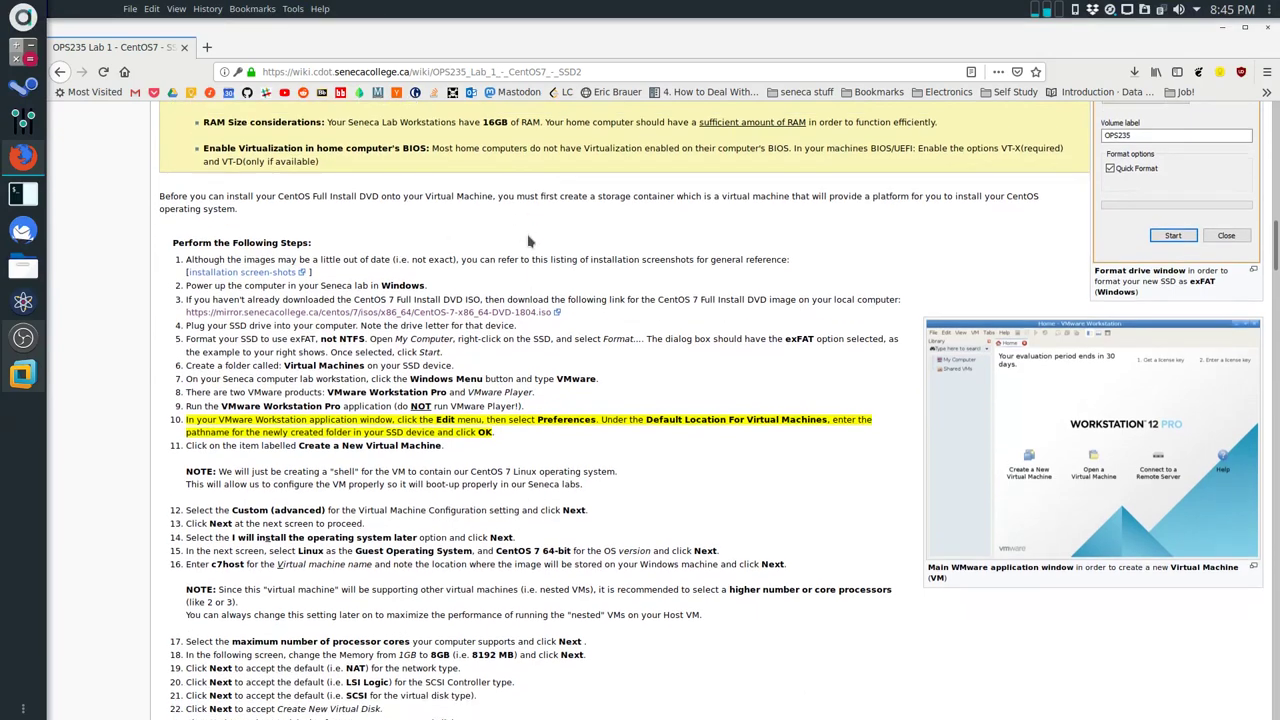
scroll(530, 240, down, 1)
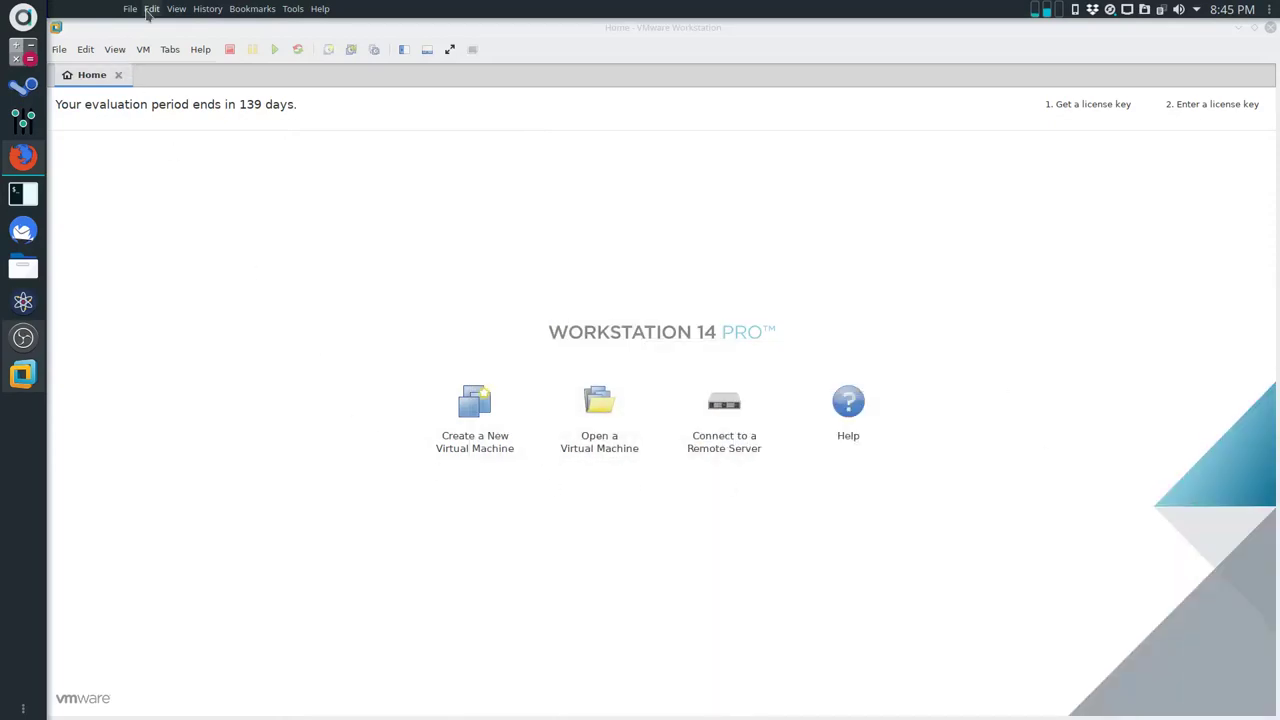
- In Preferences, make KingstonSSD's Virtual Machines folder the default location for new virtual machines
click(585, 30)
click(85, 49)
click(119, 134)
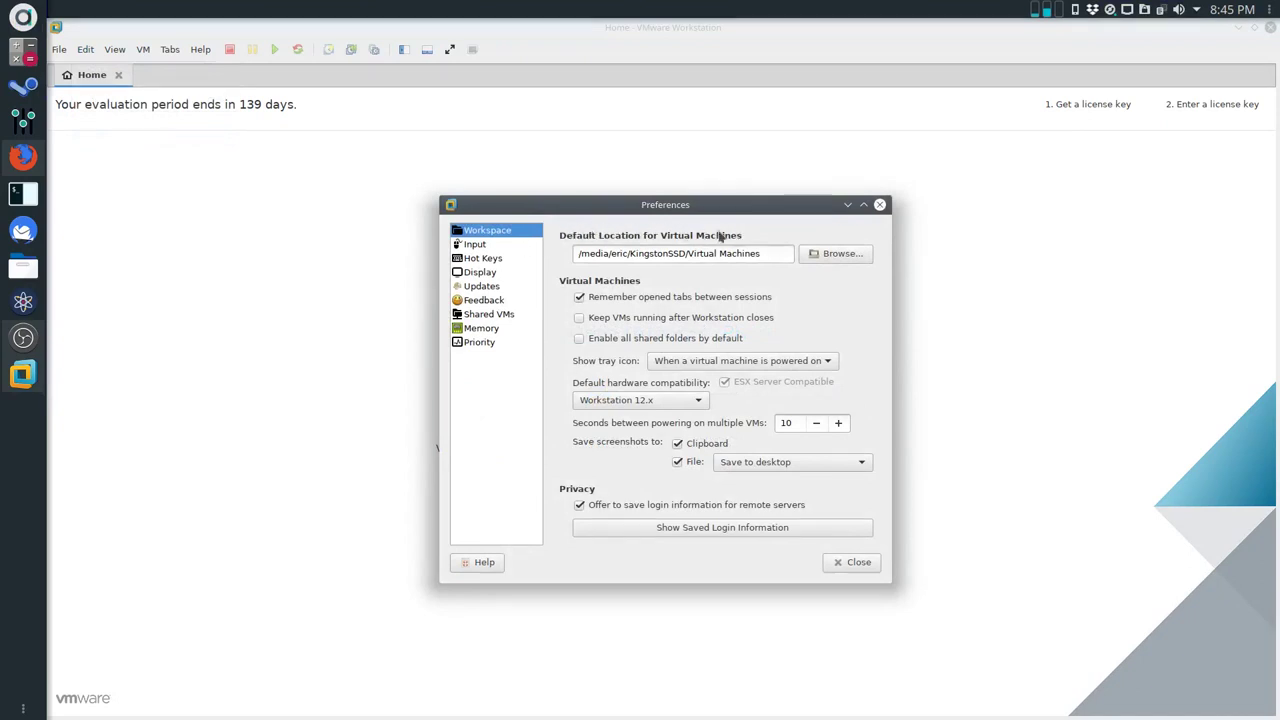
click(837, 256)
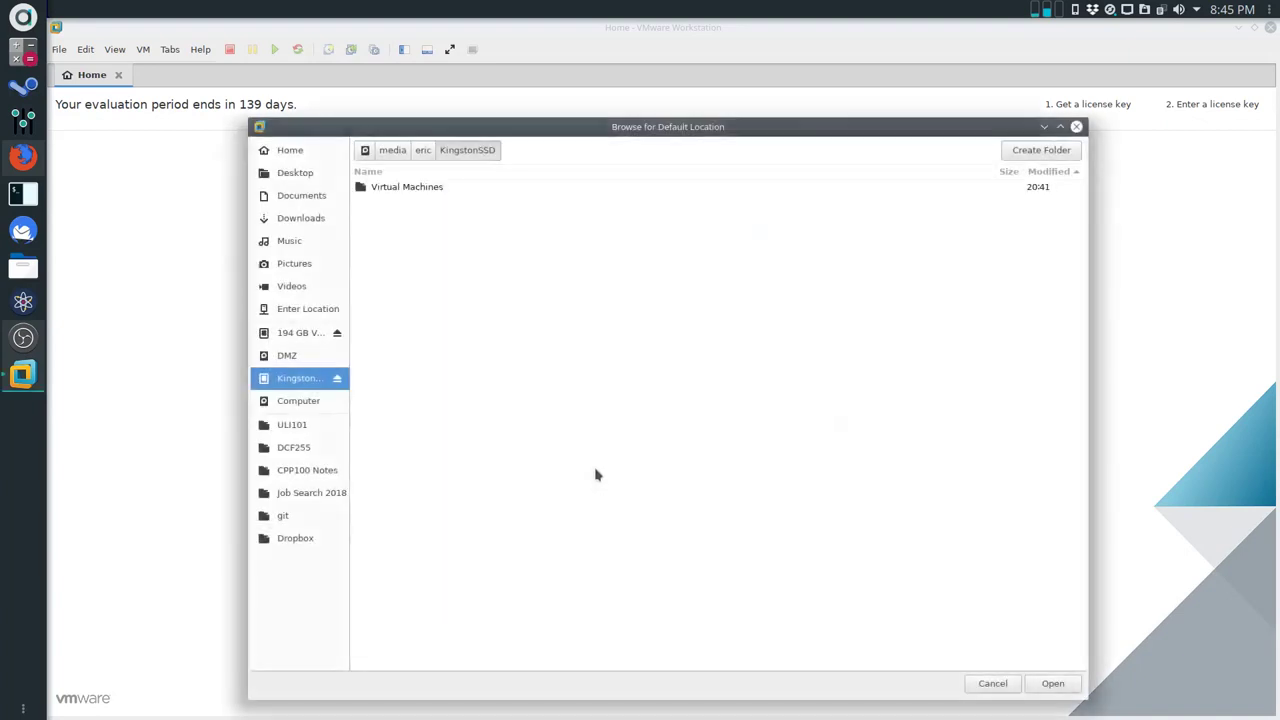
double_click(402, 190)
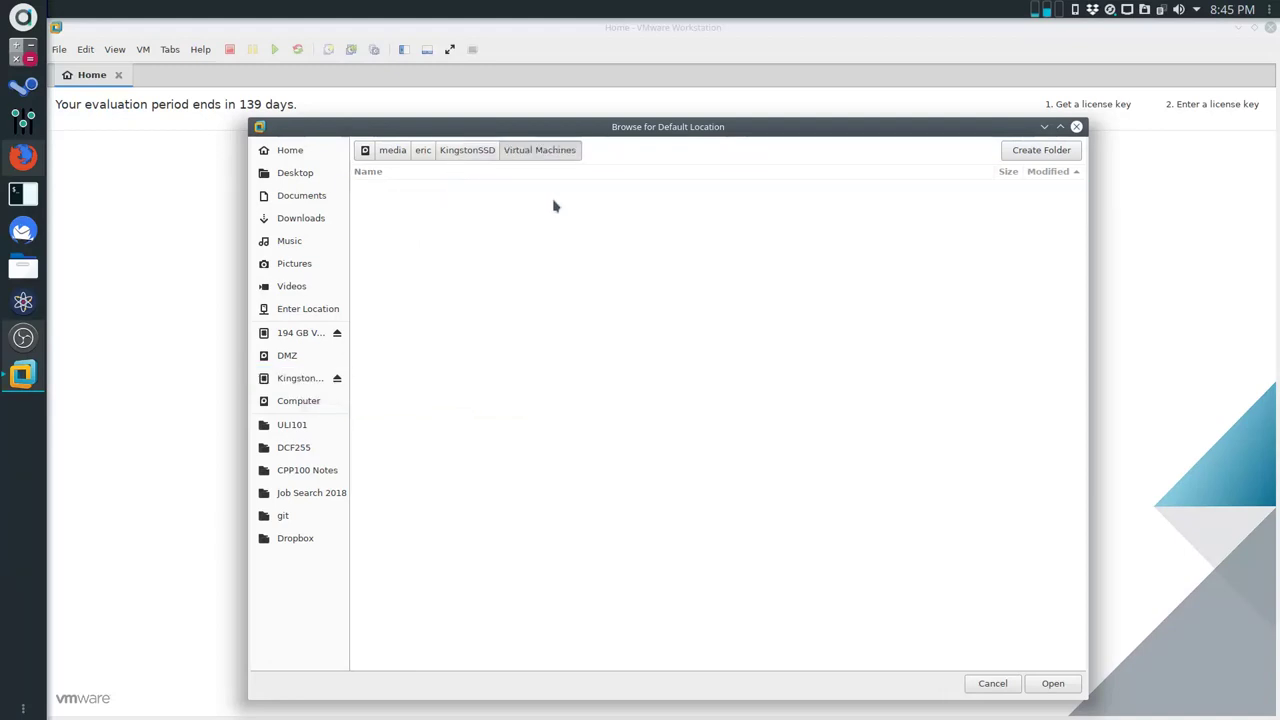
click(1055, 686)
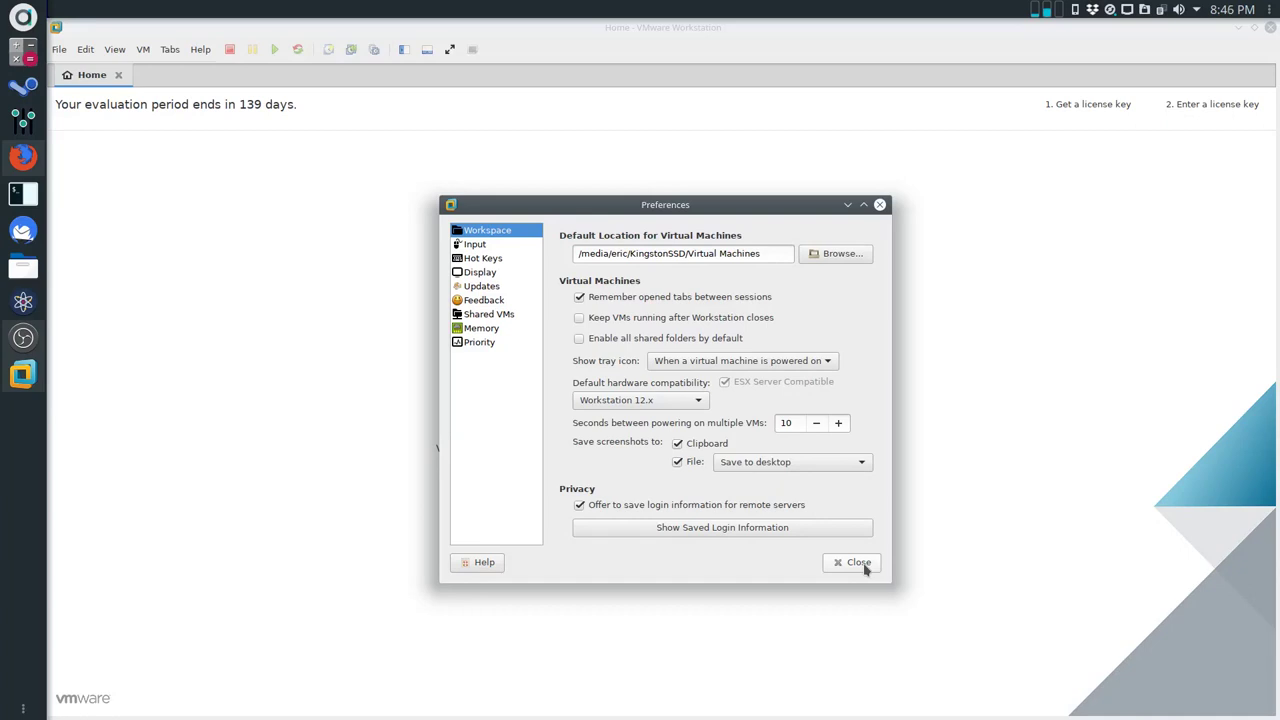
click(859, 562)
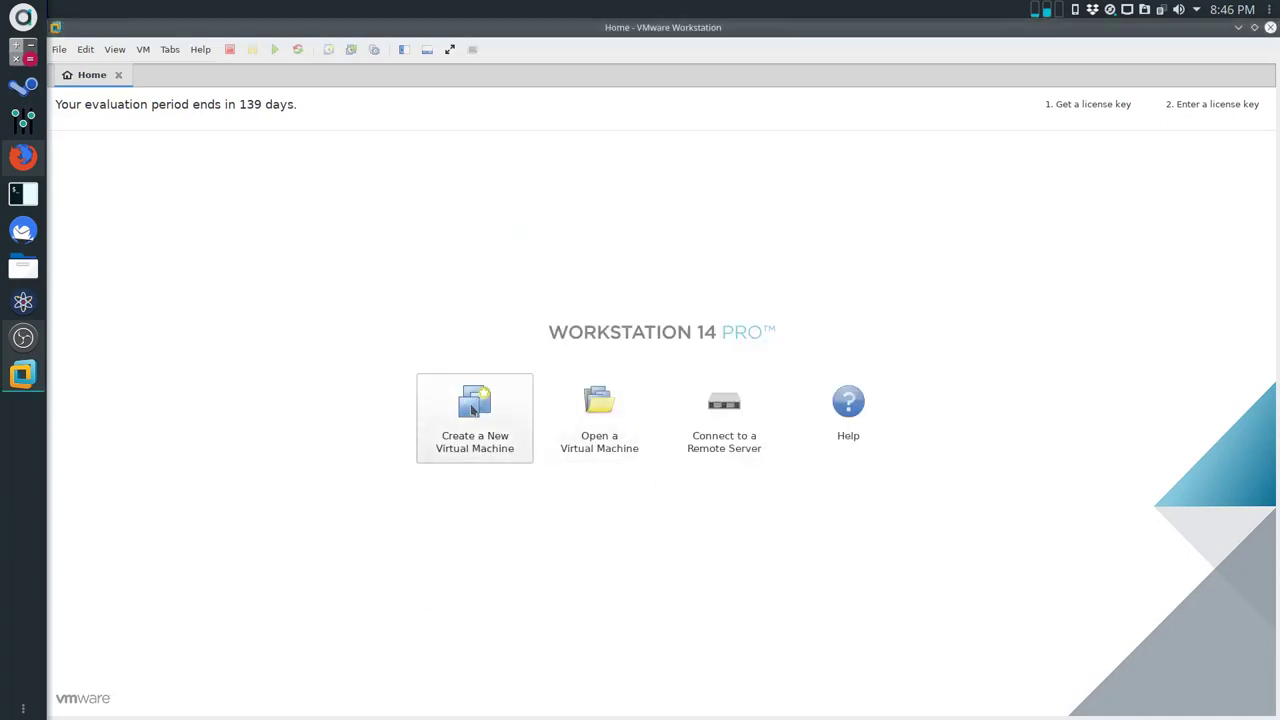
- Start a Custom new virtual machine with default hardware compatibility, installing the OS later
click(468, 405)
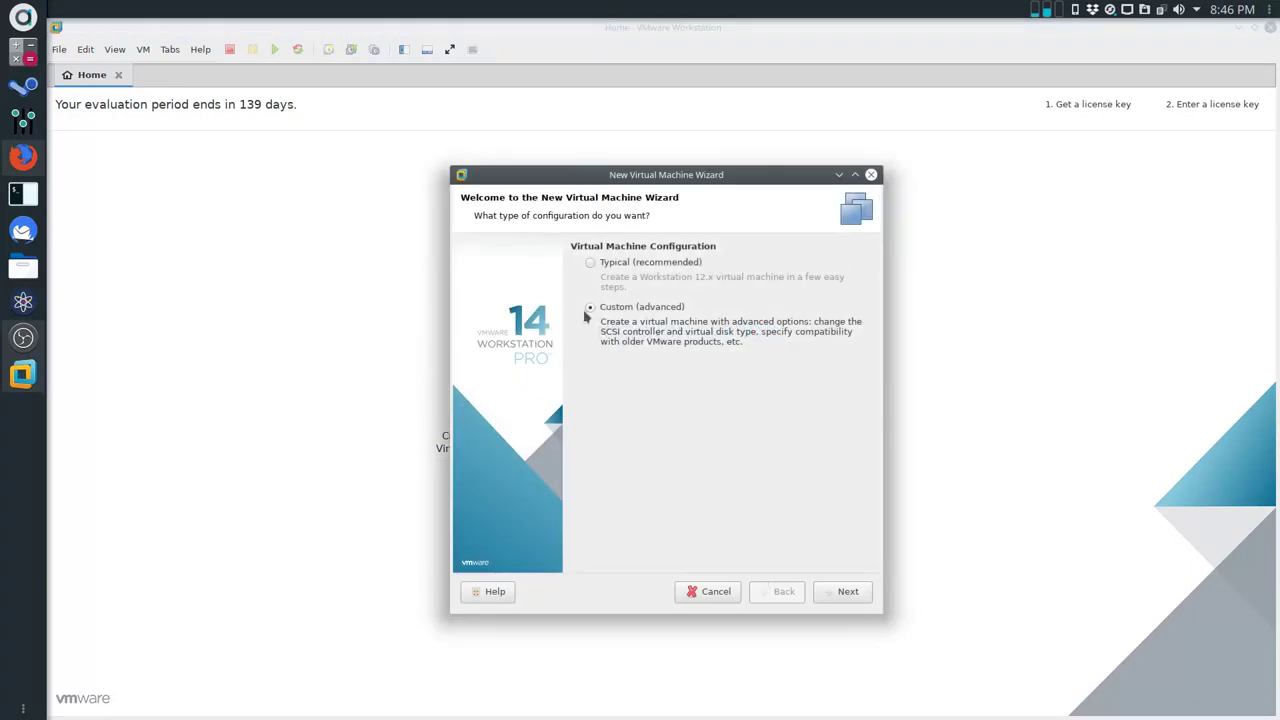
click(842, 595)
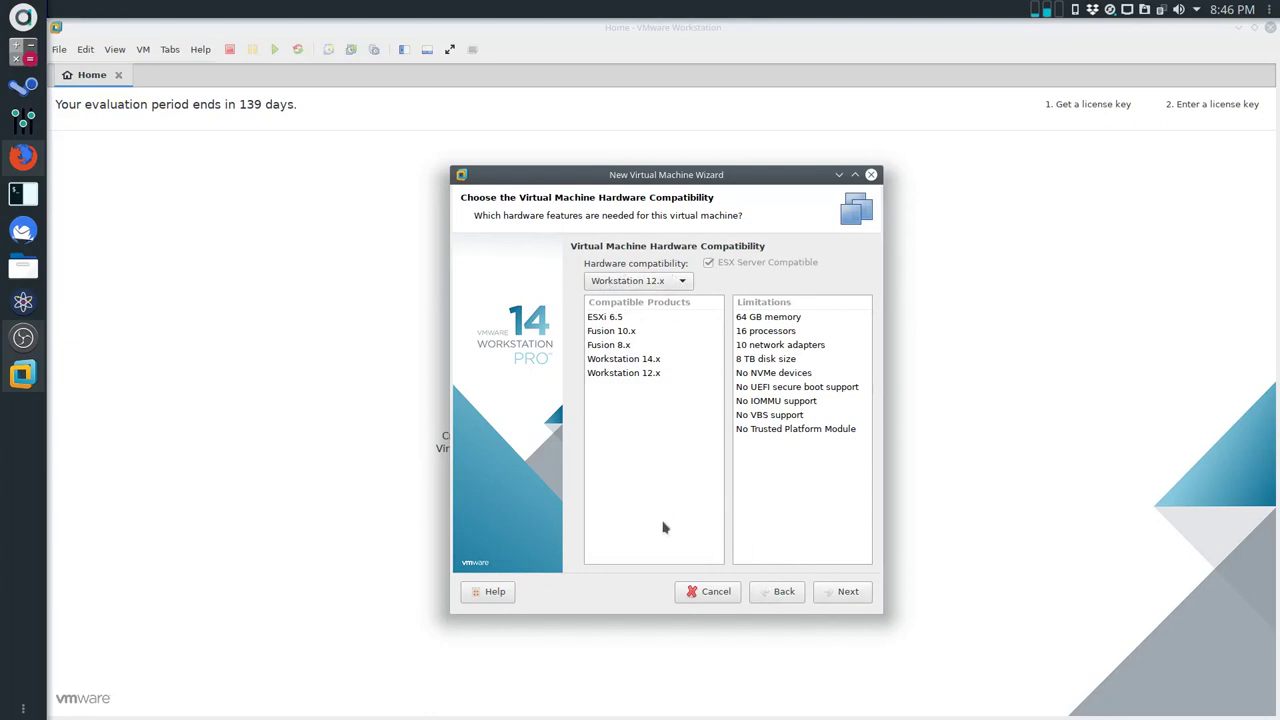
click(847, 592)
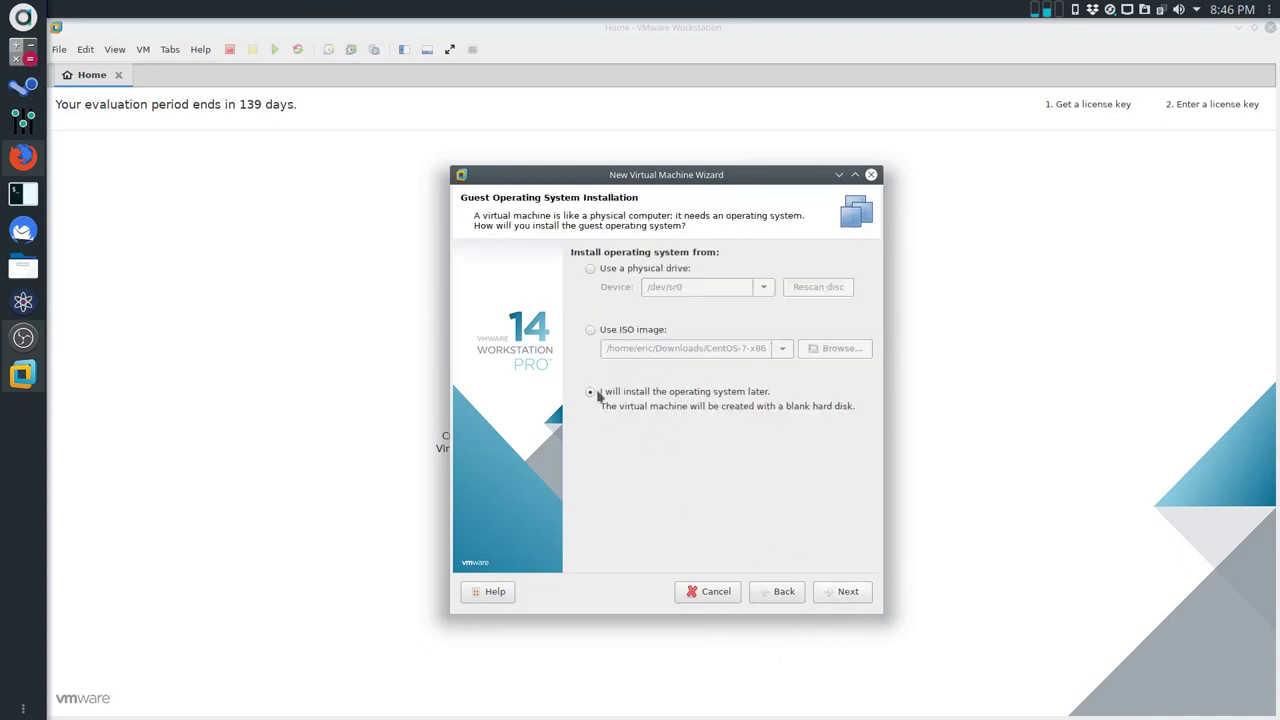
click(848, 592)
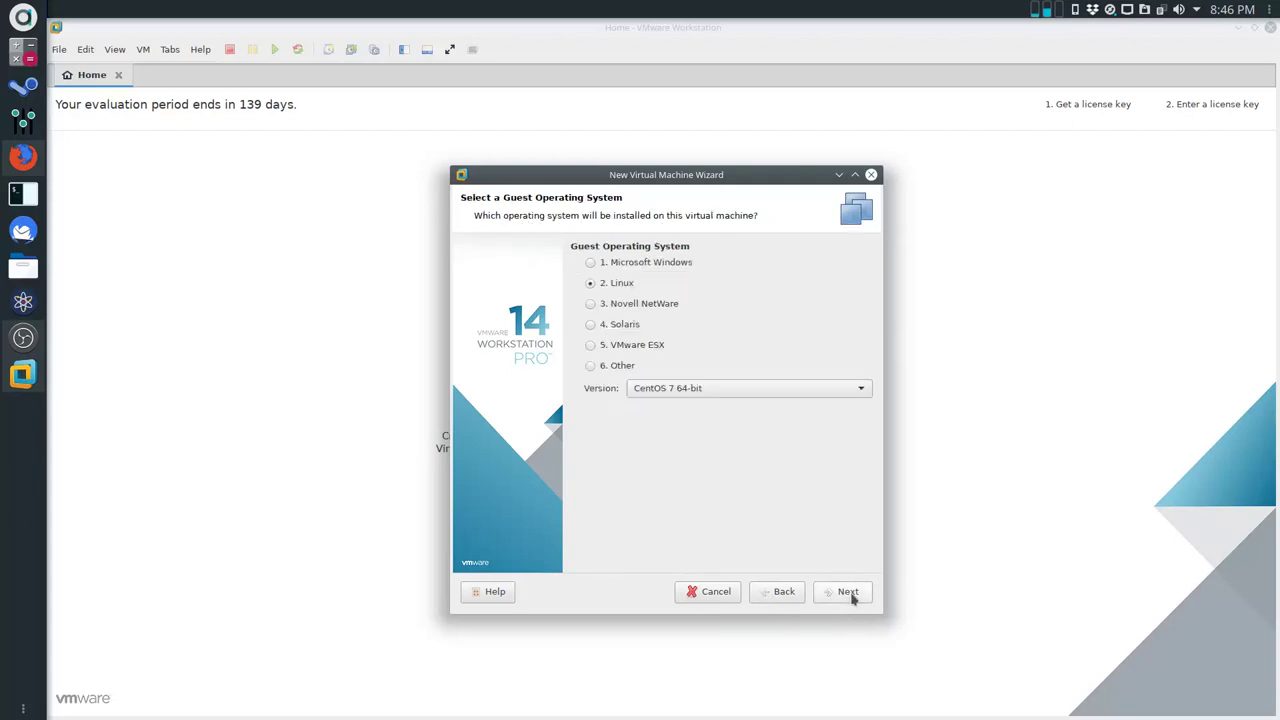
- Choose Linux with CentOS 7 64-bit as the guest operating system
click(590, 262)
click(591, 284)
click(868, 391)
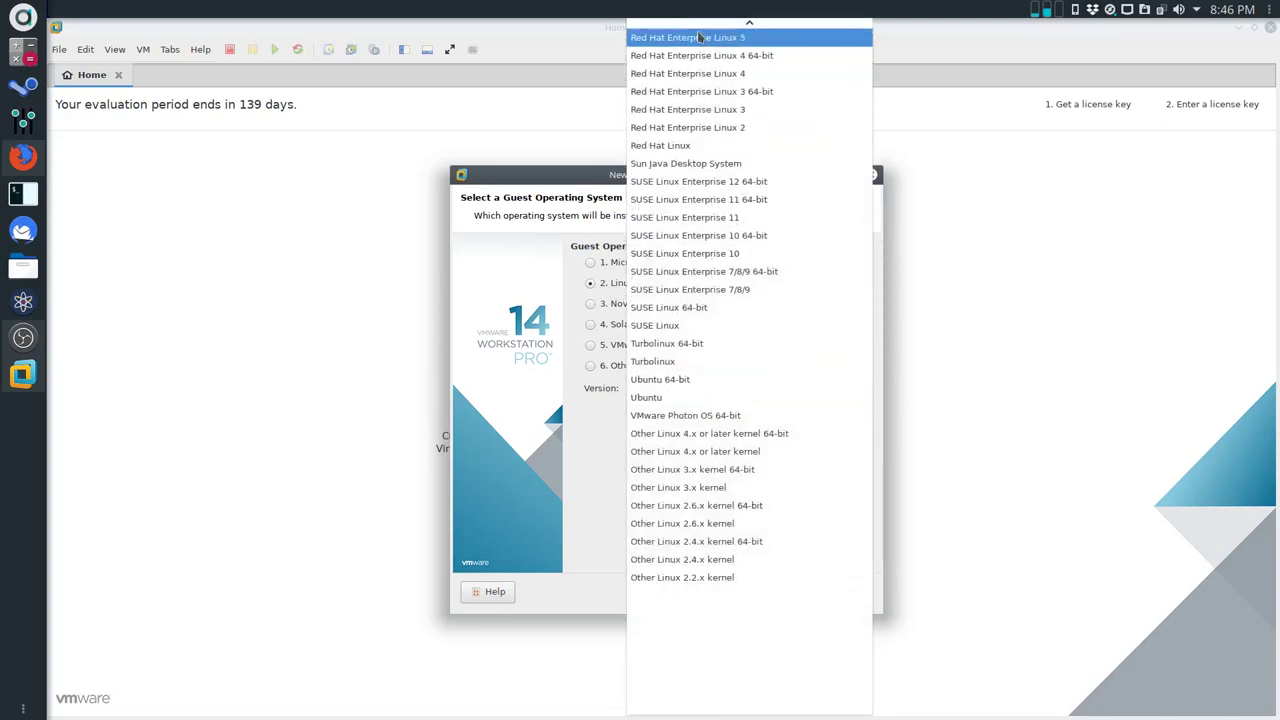
mouse_move(749, 22)
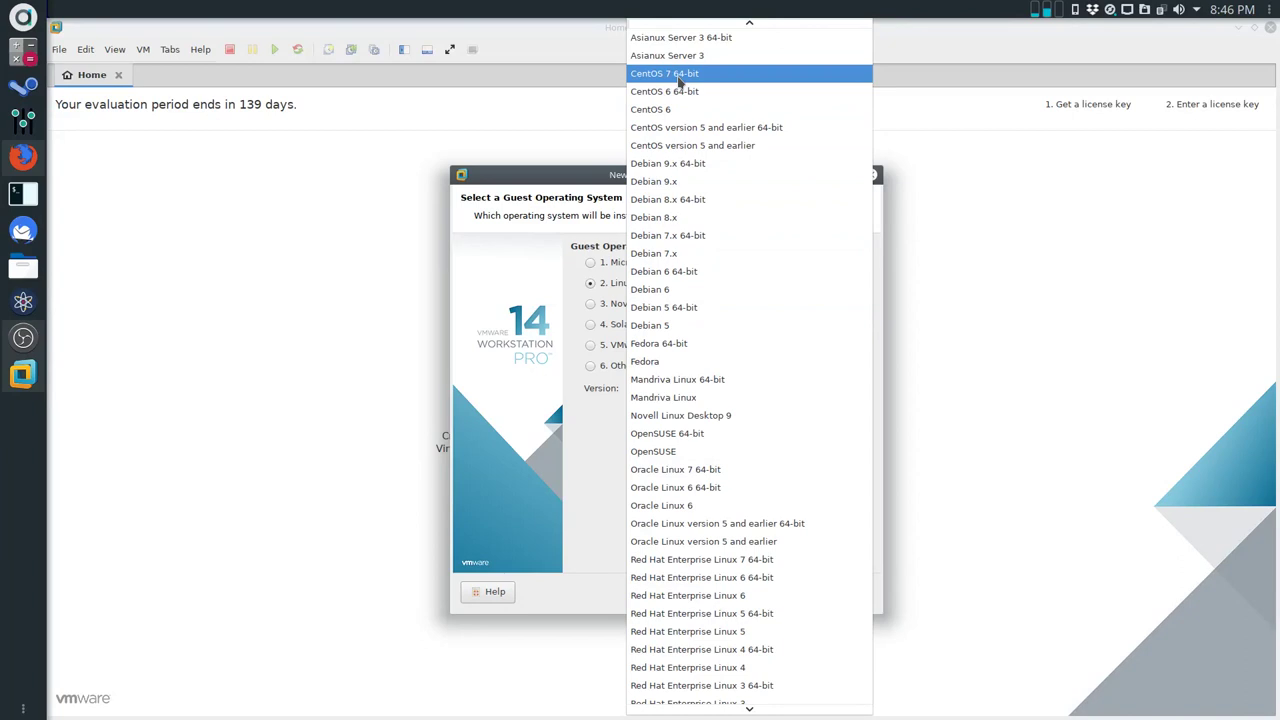
click(679, 79)
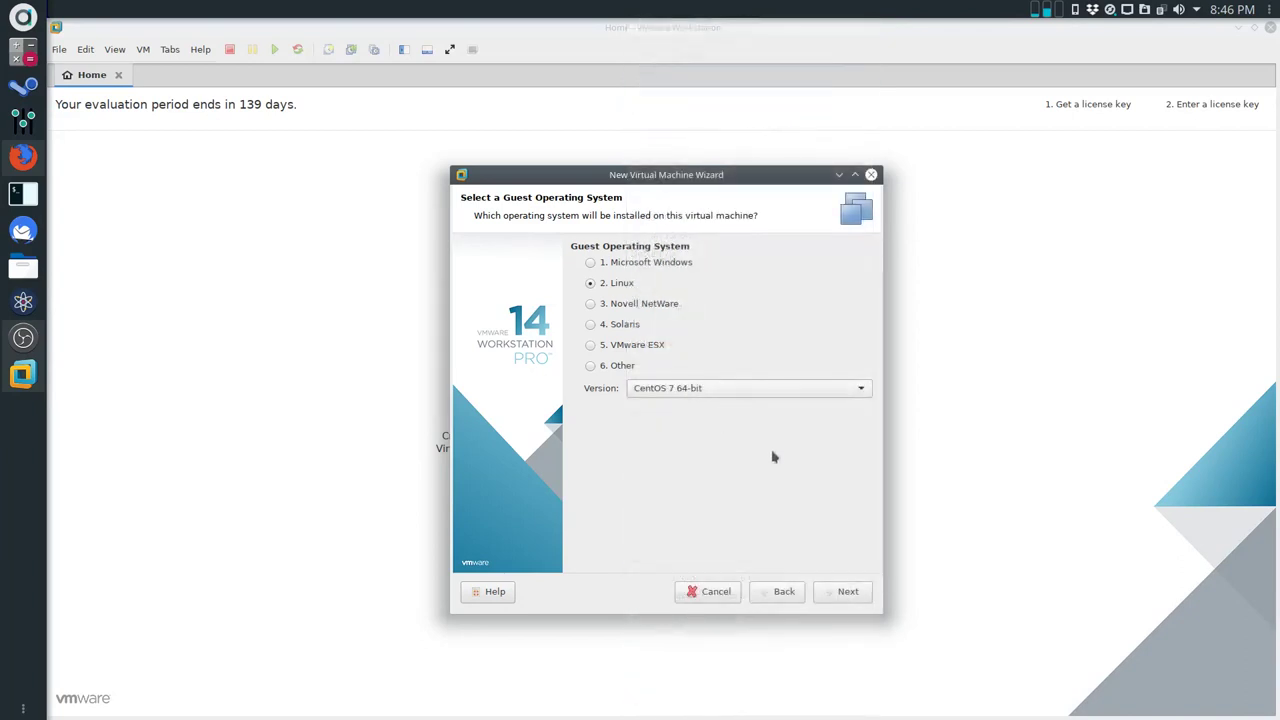
click(847, 592)
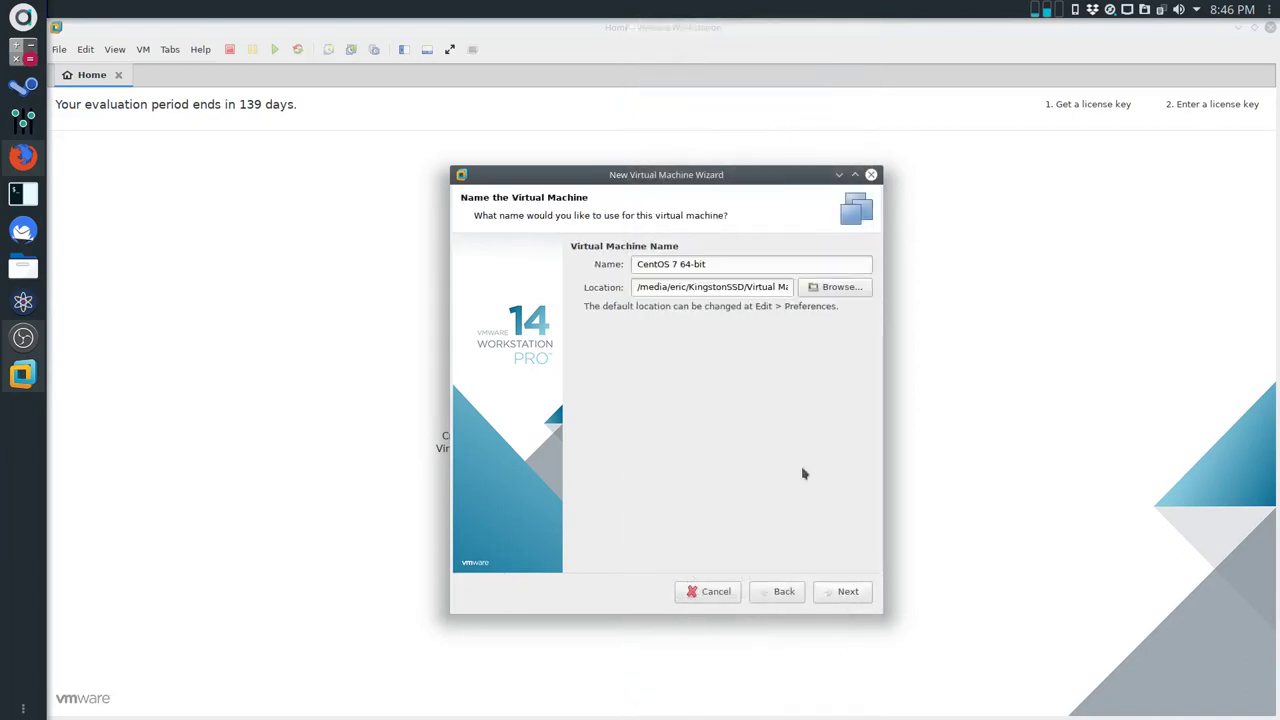
- Name the new virtual machine c7
double_click(721, 263)
click(721, 263)
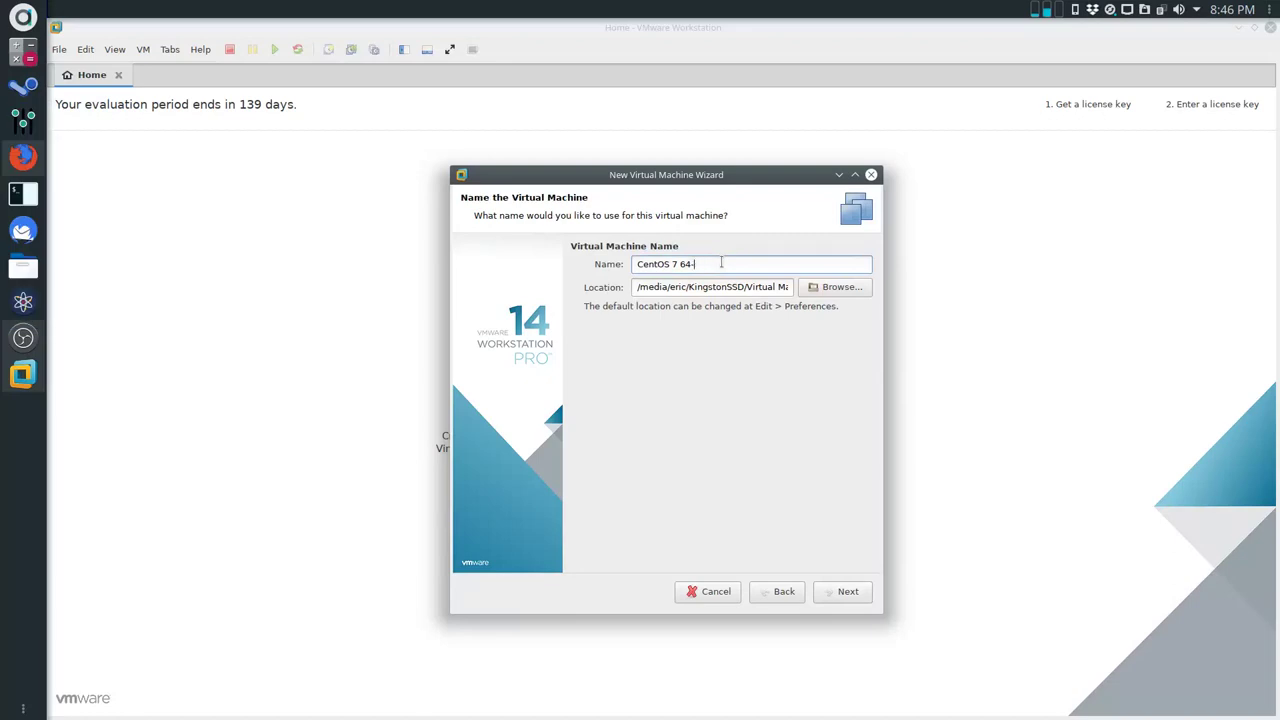
key(BackSpace)
key(BackSpace)
key(BackSpace)
key(BackSpace)
key(BackSpace)
key(BackSpace)
key(BackSpace)
key(BackSpace)
key(BackSpace)
key(BackSpace)
key(BackSpace)
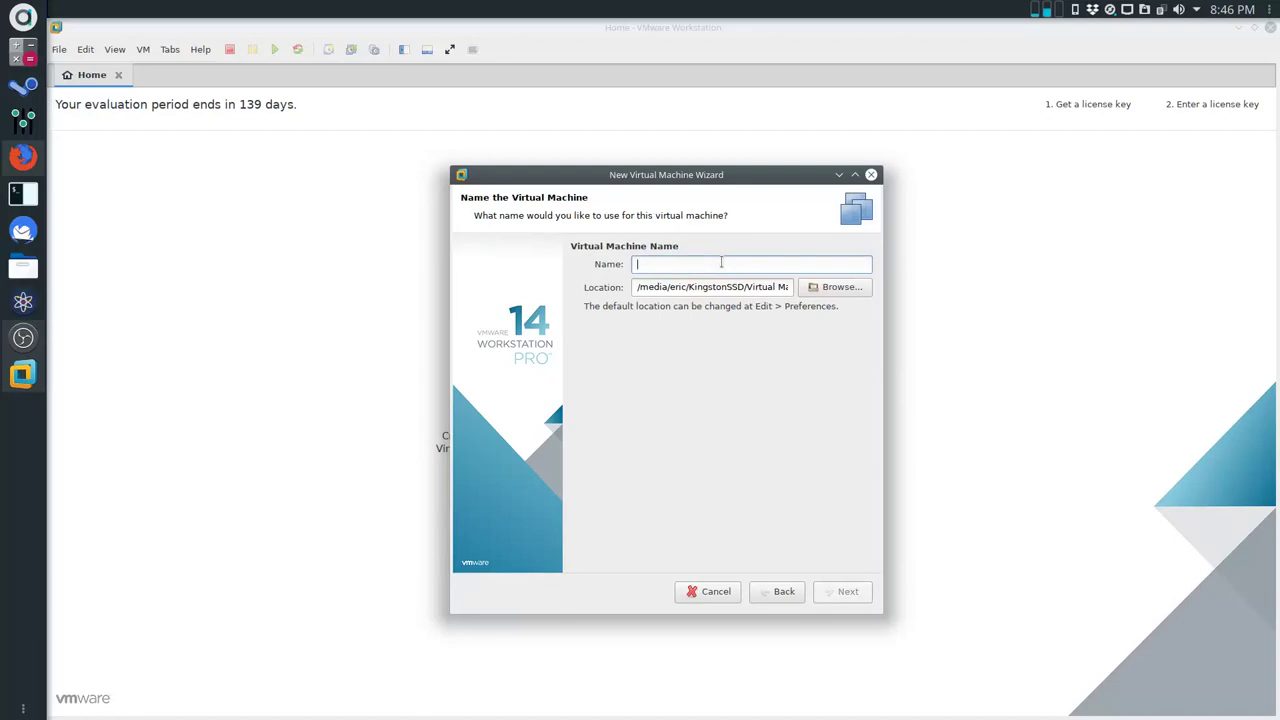
text(c7)
click(847, 592)
- Give the machine 2 processors with 2 cores each and 4096 MB of memory
click(754, 265)
click(754, 278)
click(753, 288)
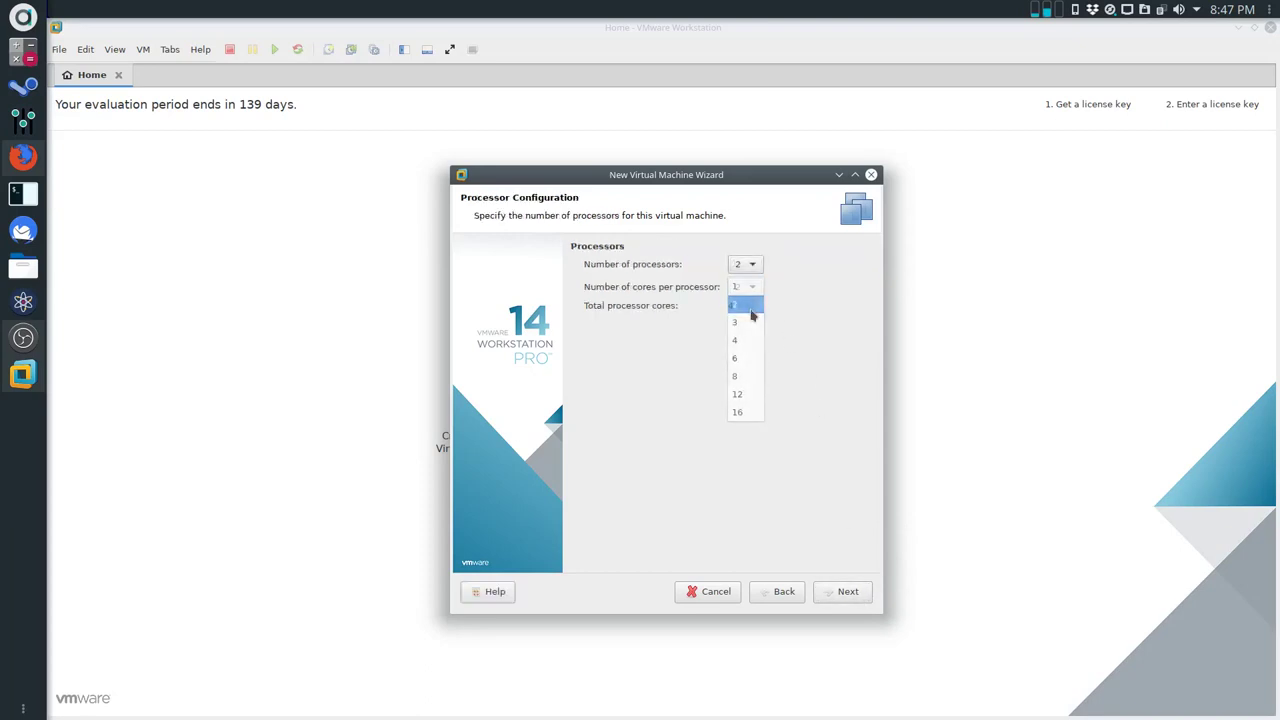
click(752, 311)
click(832, 594)
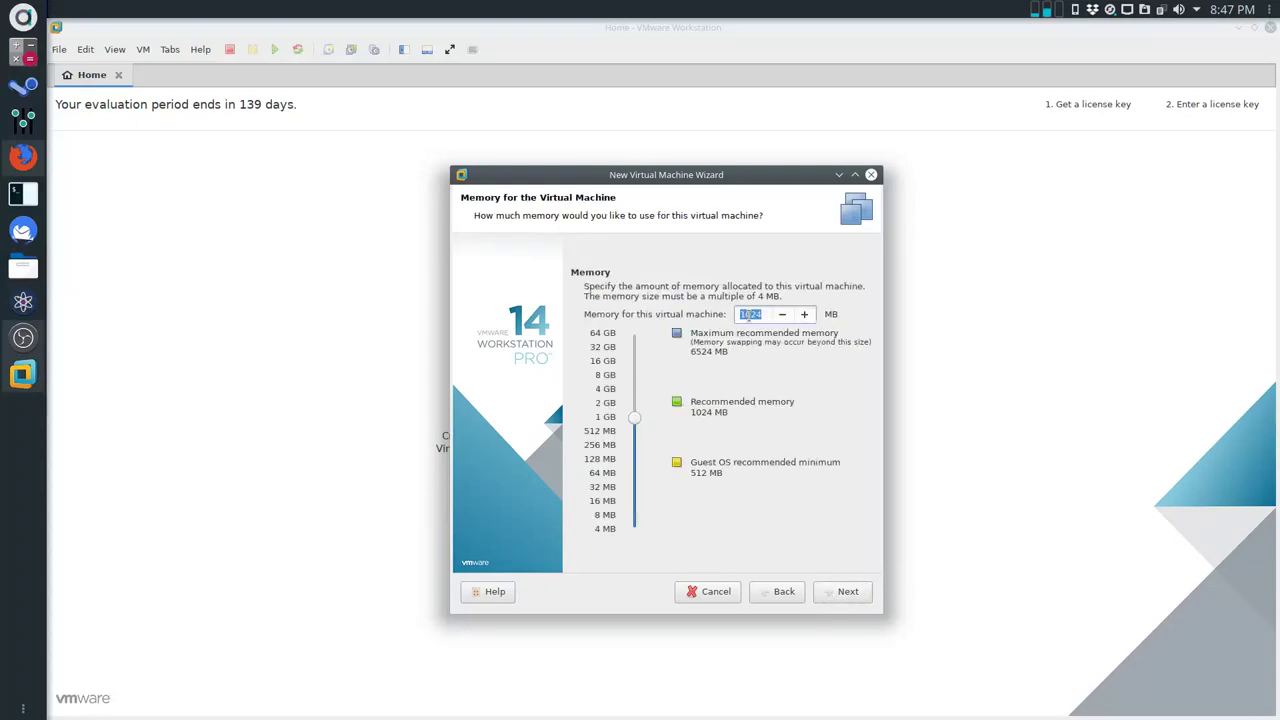
text(4096)
click(852, 598)
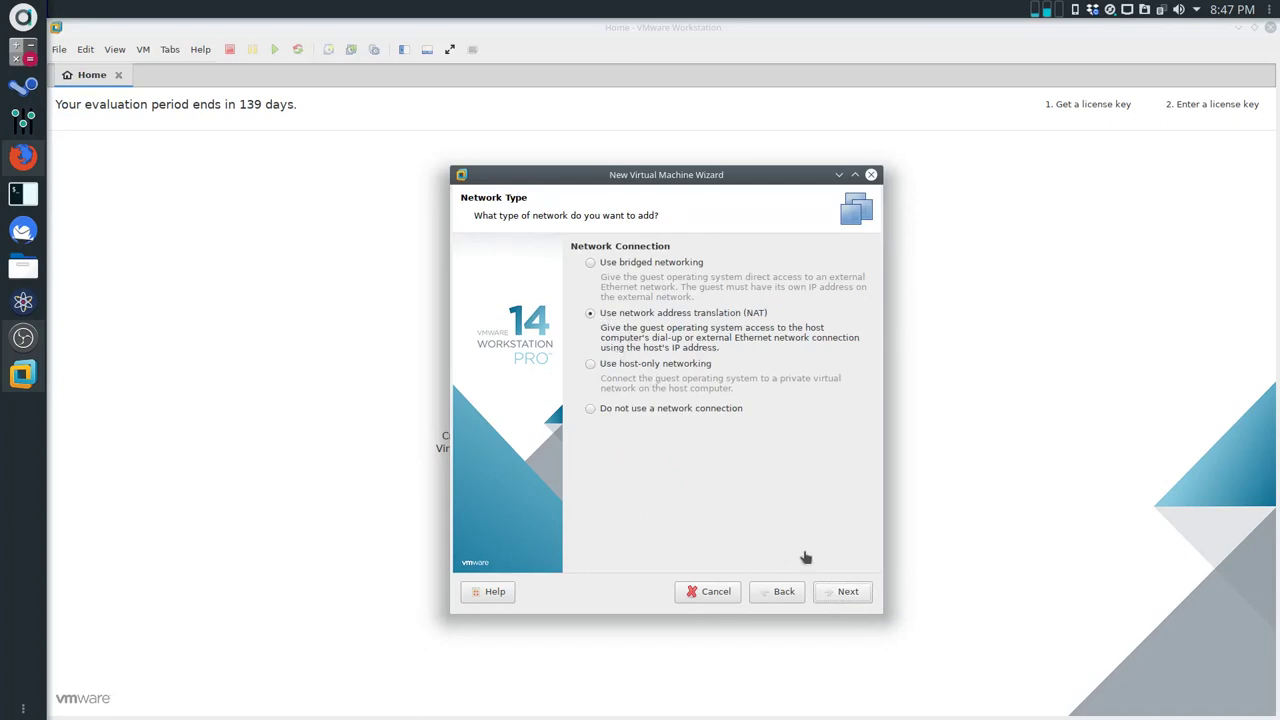
- Accept NAT networking, the LSI Logic controller, SCSI disk type and a new virtual disk
click(847, 596)
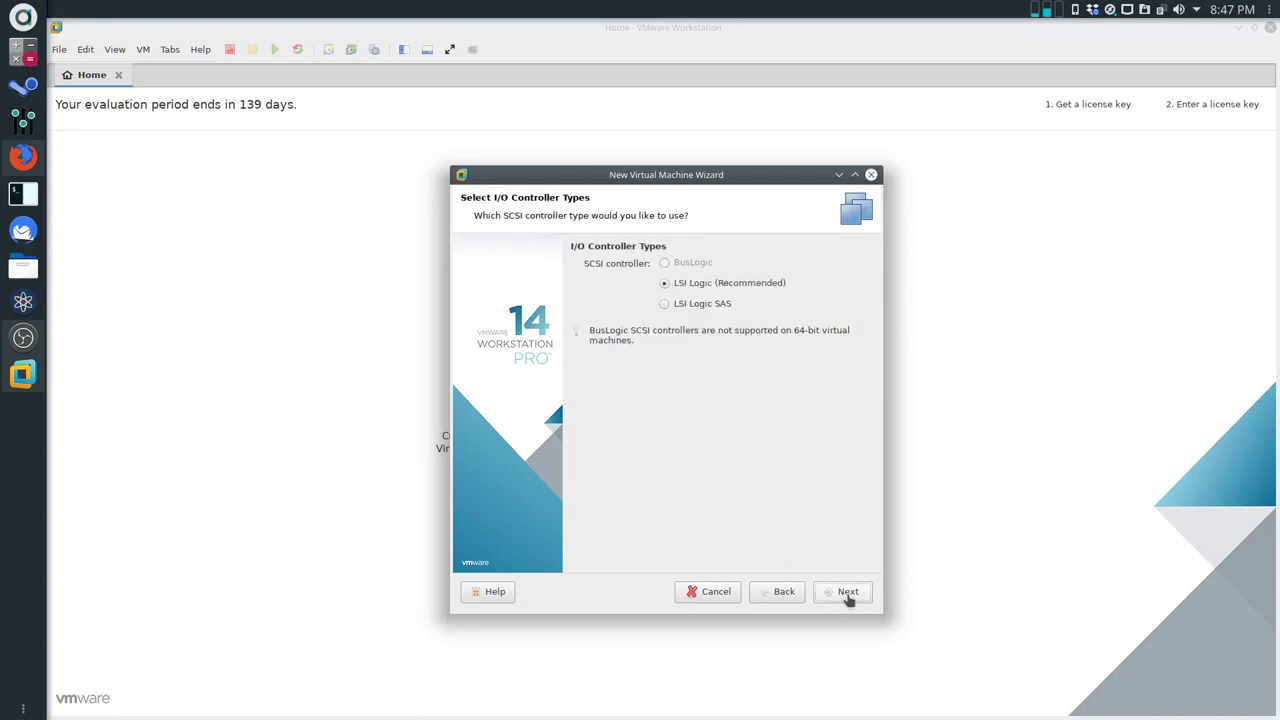
click(845, 595)
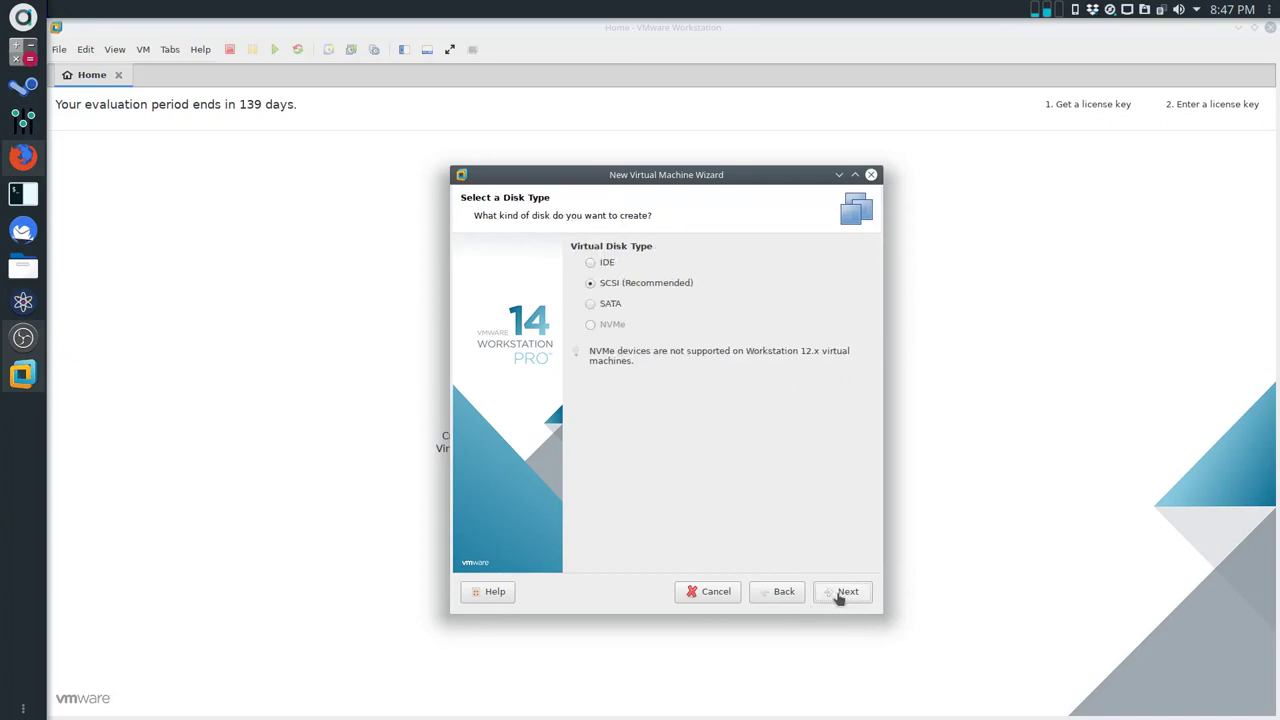
click(845, 596)
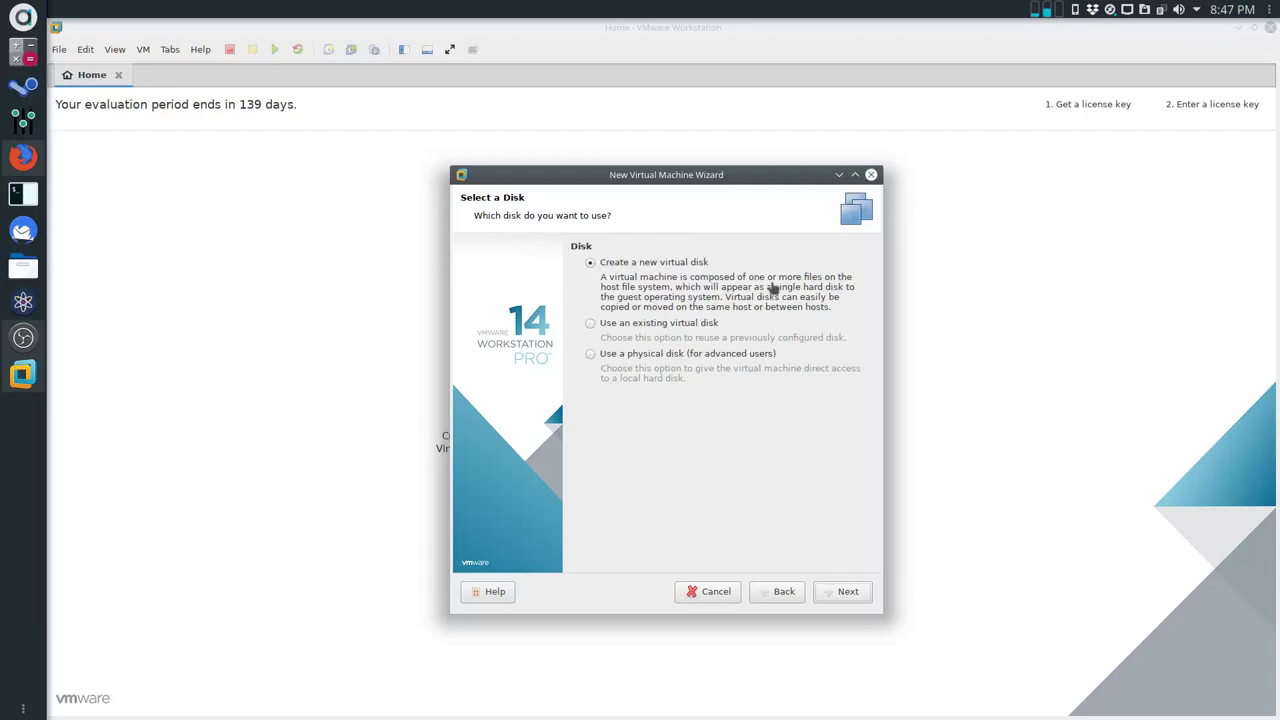
click(835, 600)
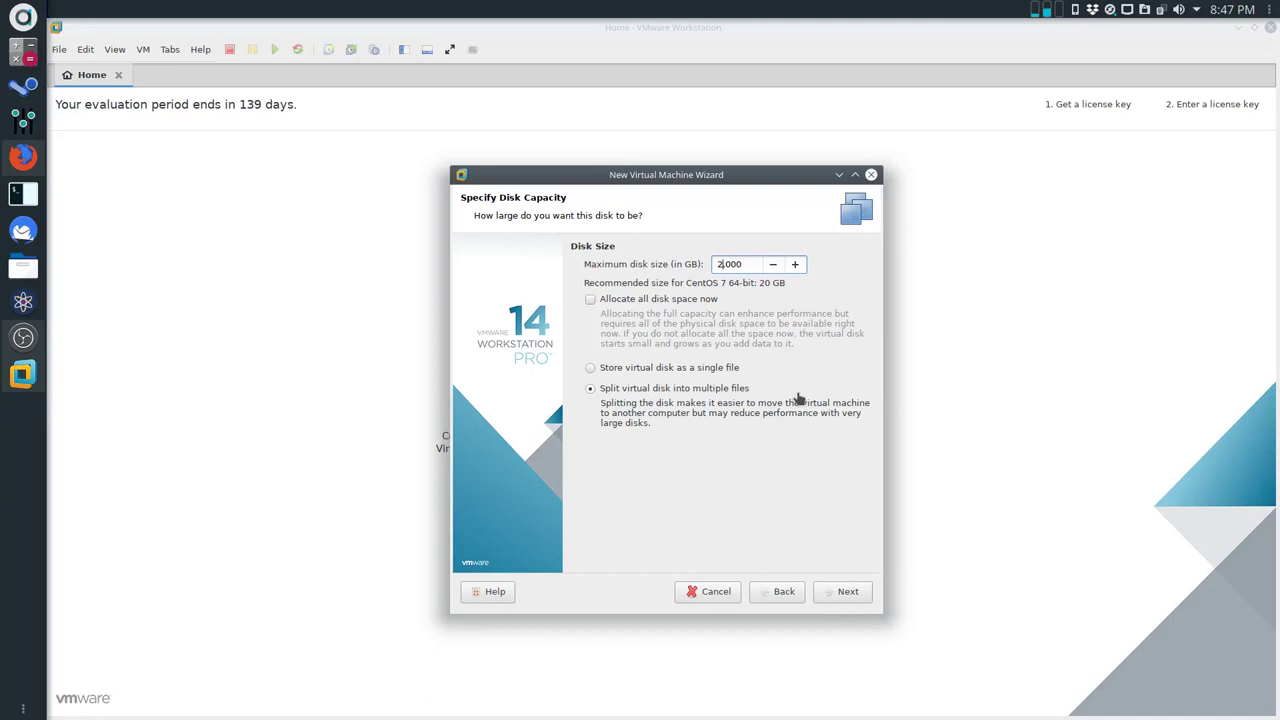
- Set the maximum disk size to 230 GB and keep c7host.vmdk as the disk file name
text(0)
click(847, 592)
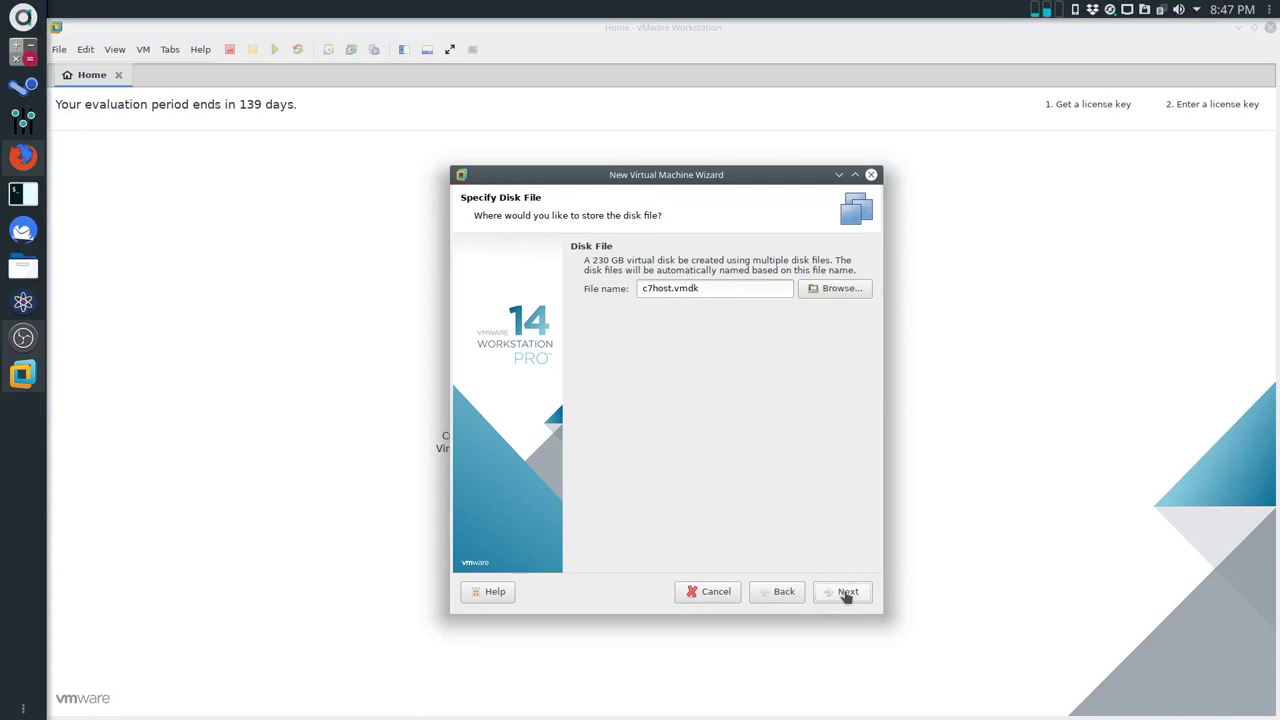
click(847, 592)
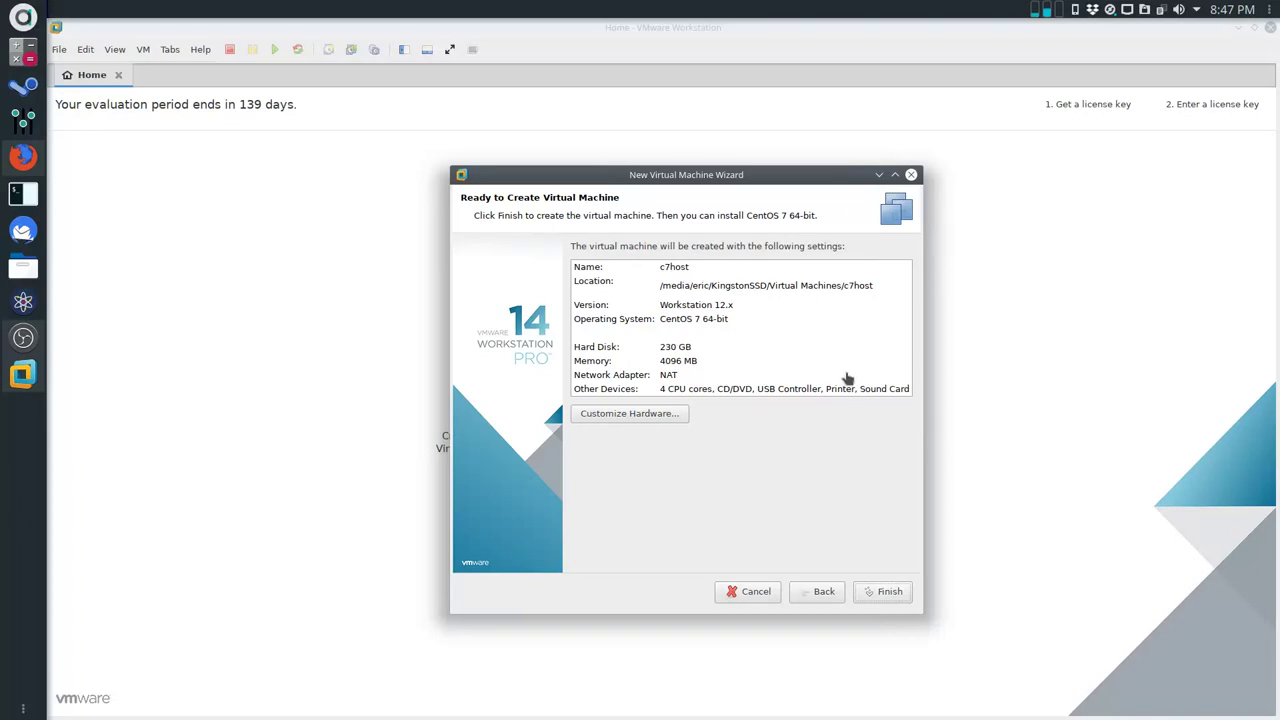
click(887, 593)
key(alt+Tab)
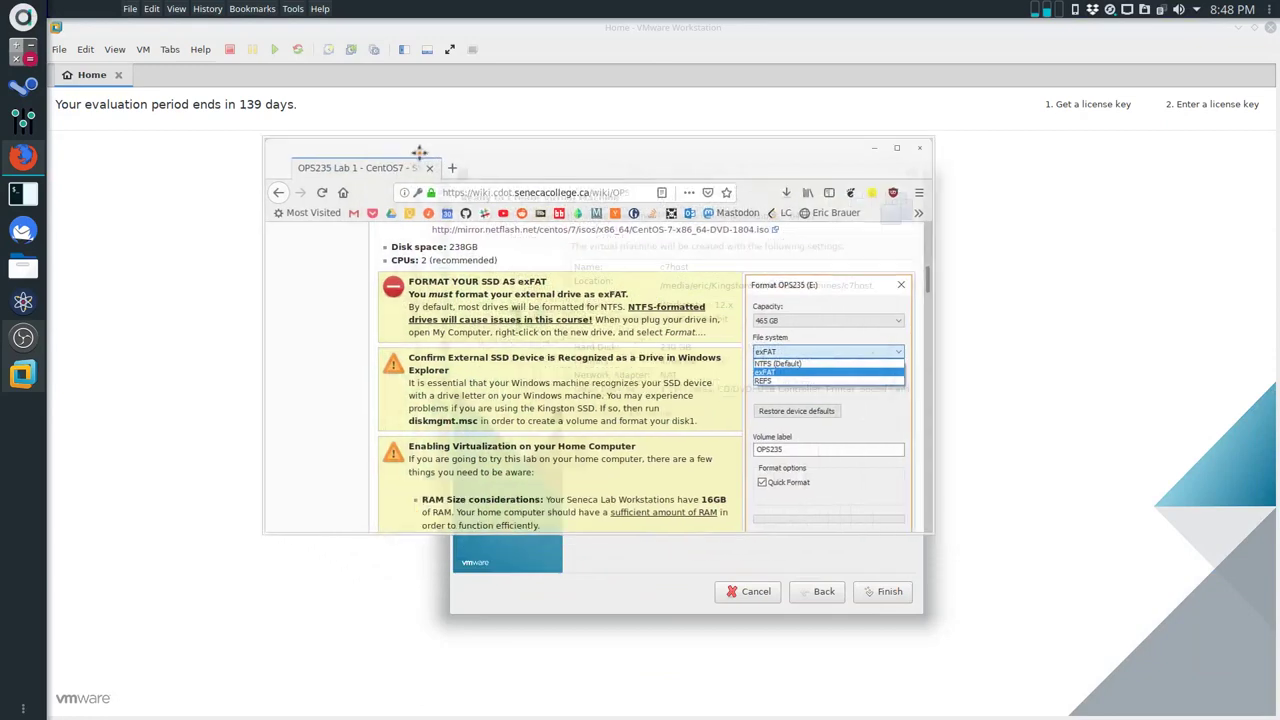
scroll(476, 383, down, 5)
scroll(476, 380, down, 10)
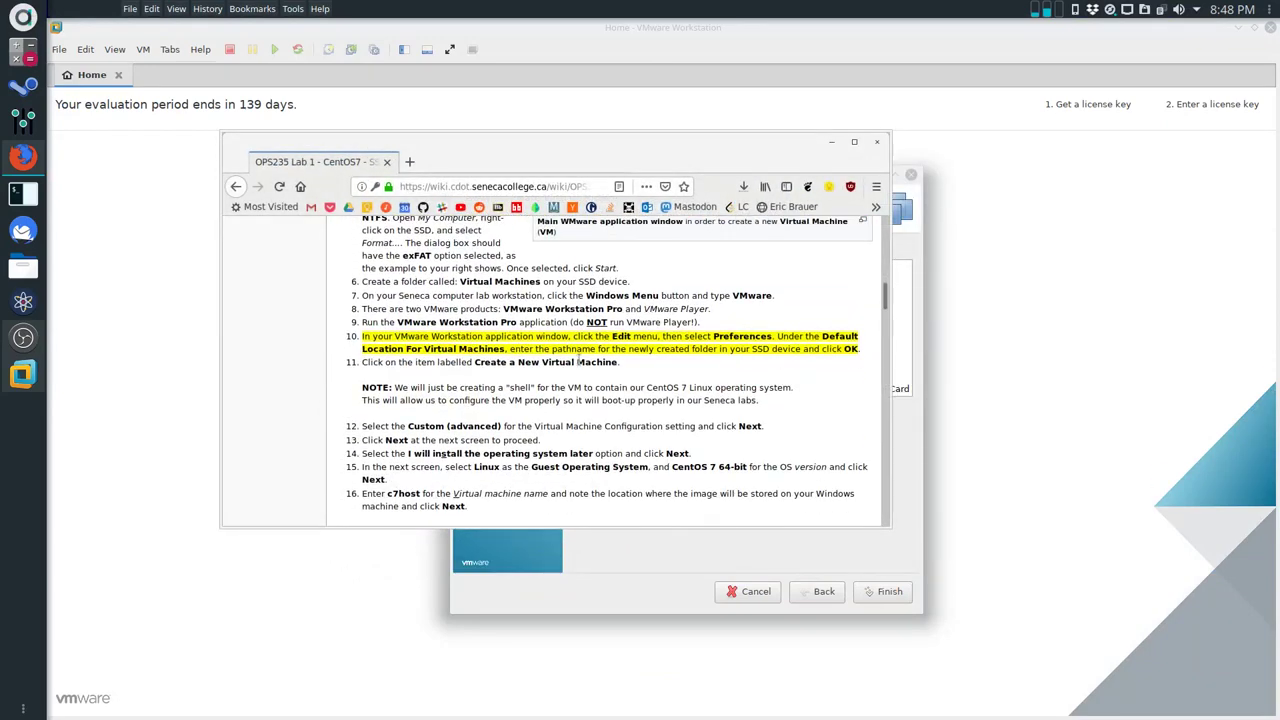
key(alt+Tab)
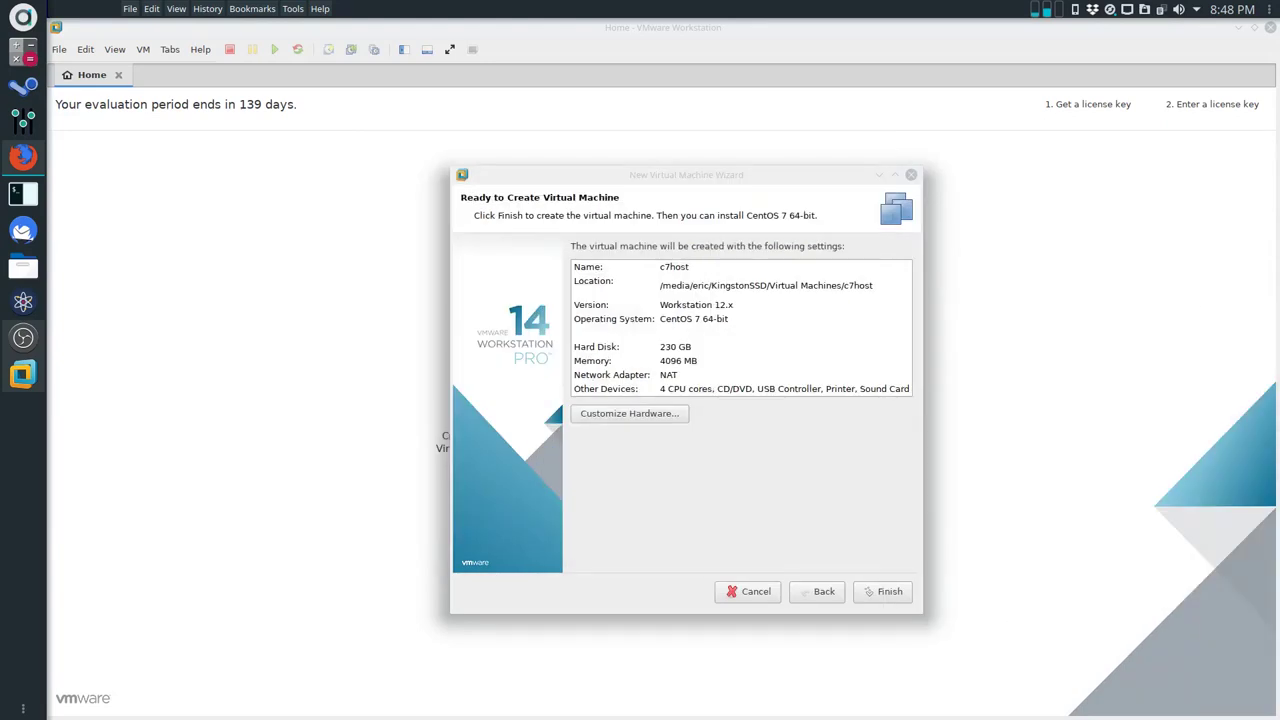
- Finish creating c7host, then view its Advanced options to check the firmware type
click(884, 595)
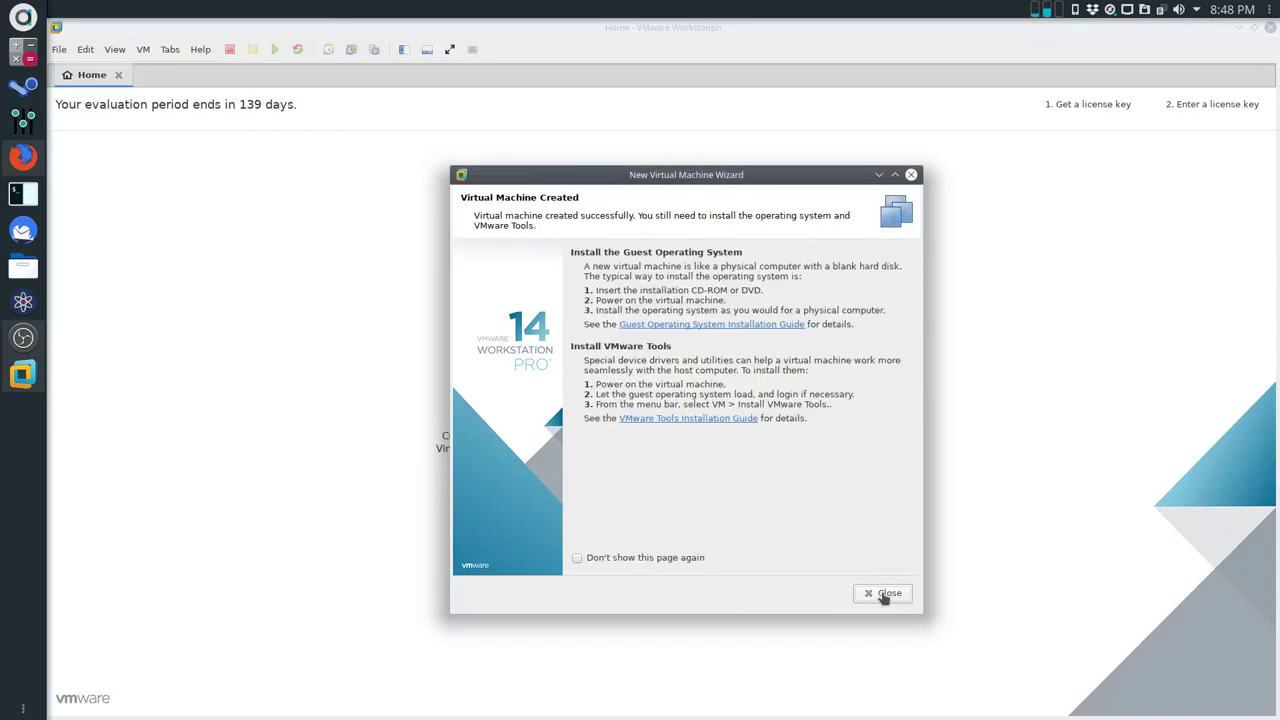
click(884, 595)
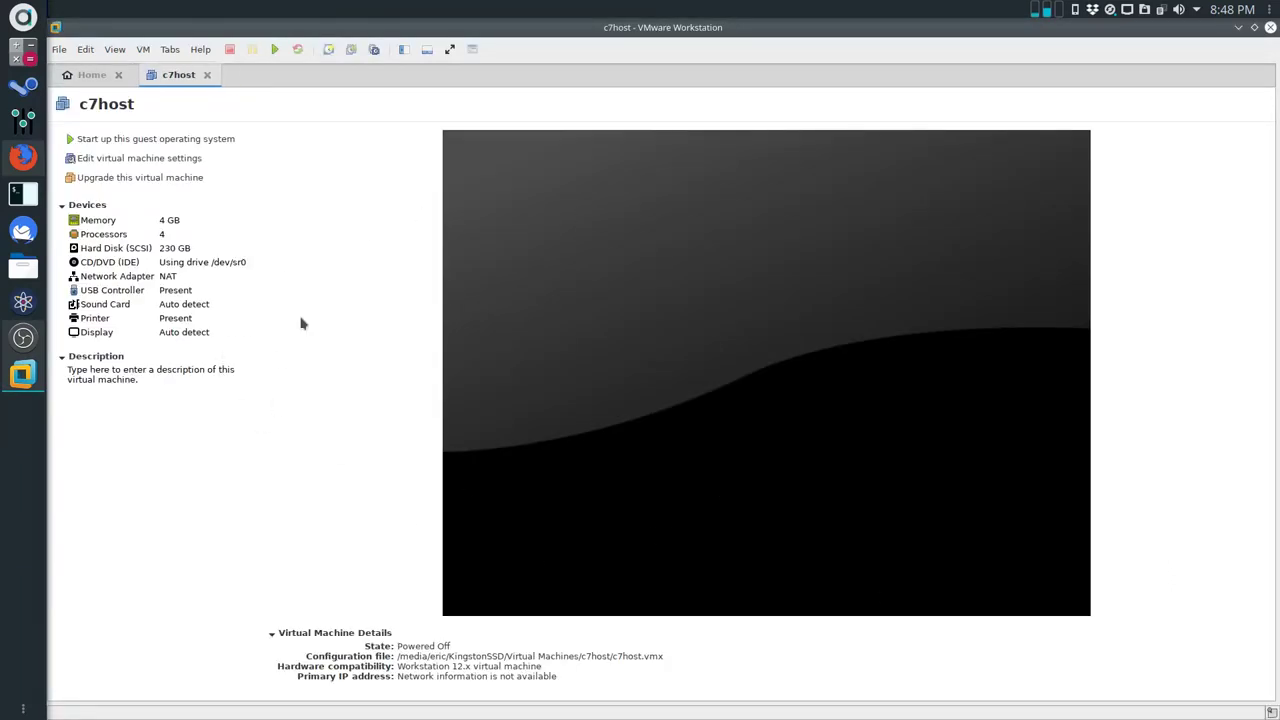
click(133, 160)
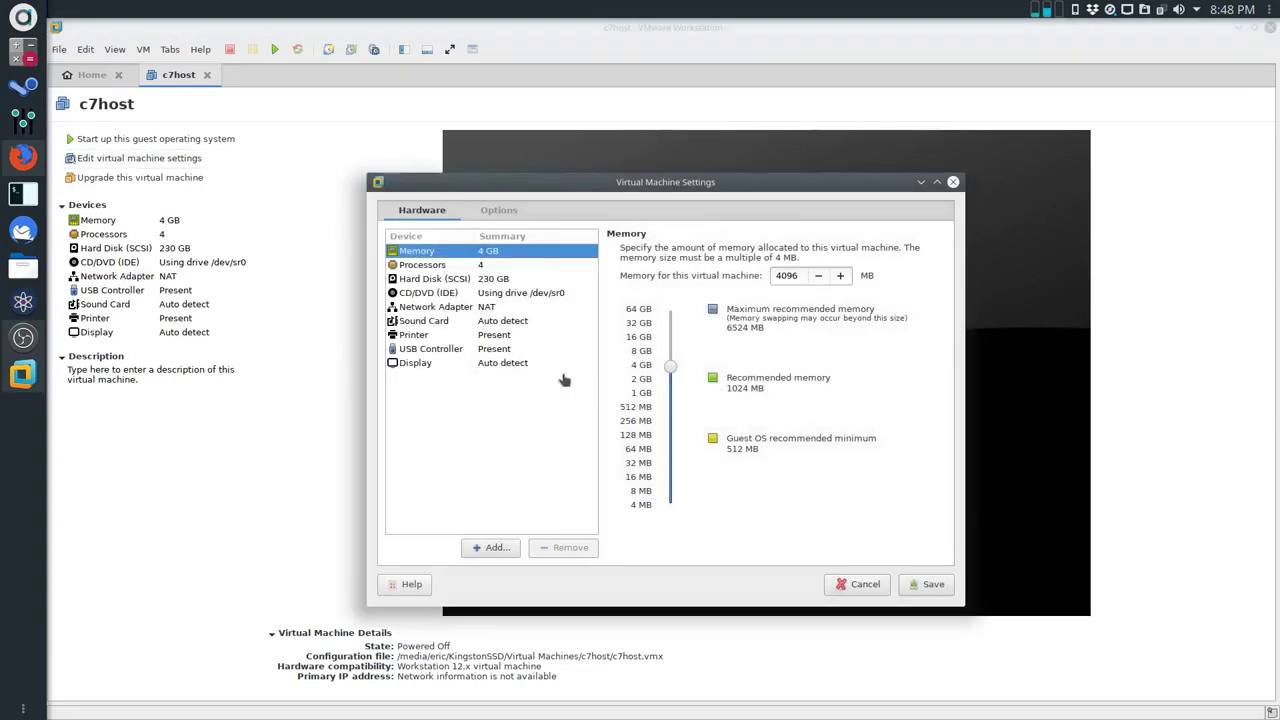
click(495, 212)
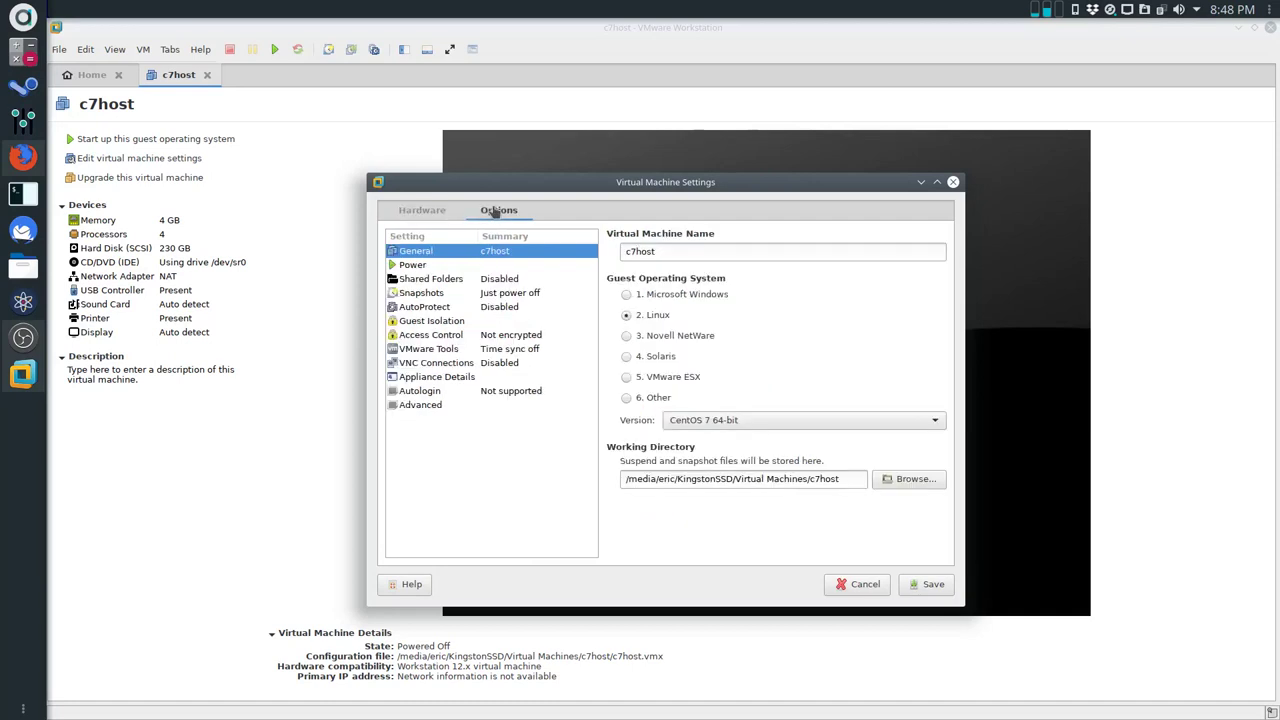
click(410, 406)
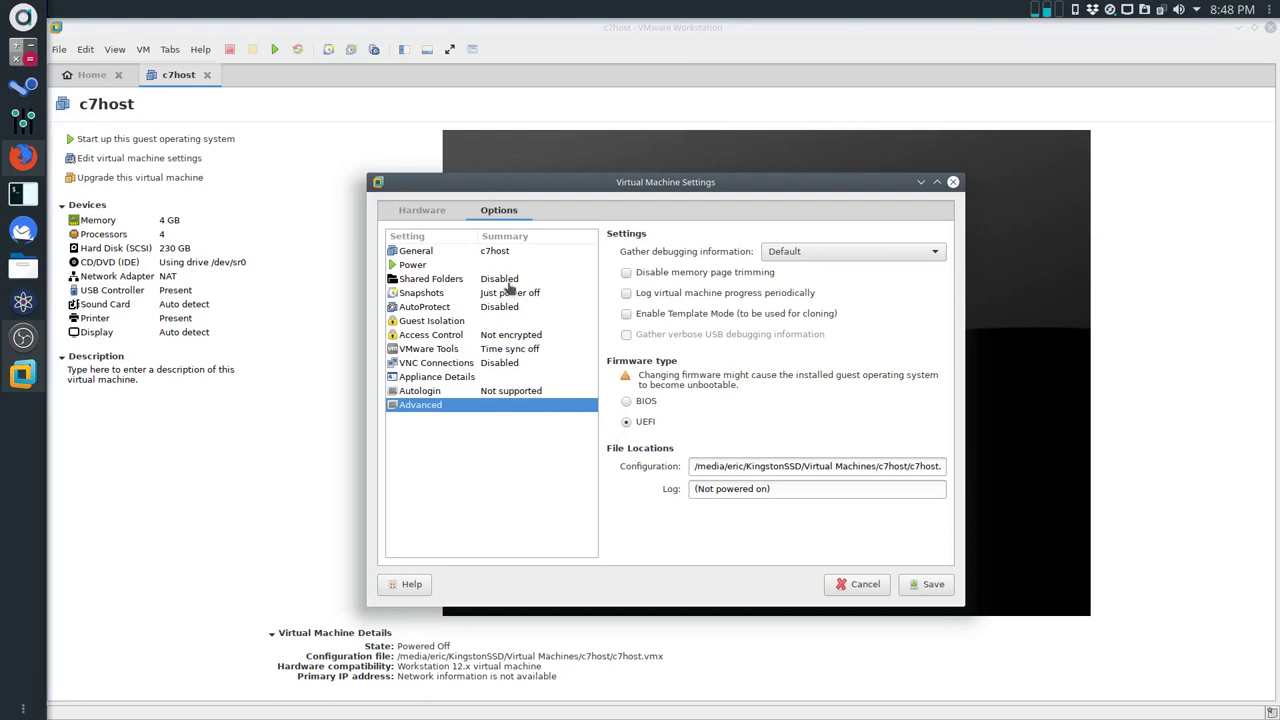
- Point the CD/DVD (IDE) drive at CentOS-7-x86_64-DVD-1708.iso from Downloads
click(422, 212)
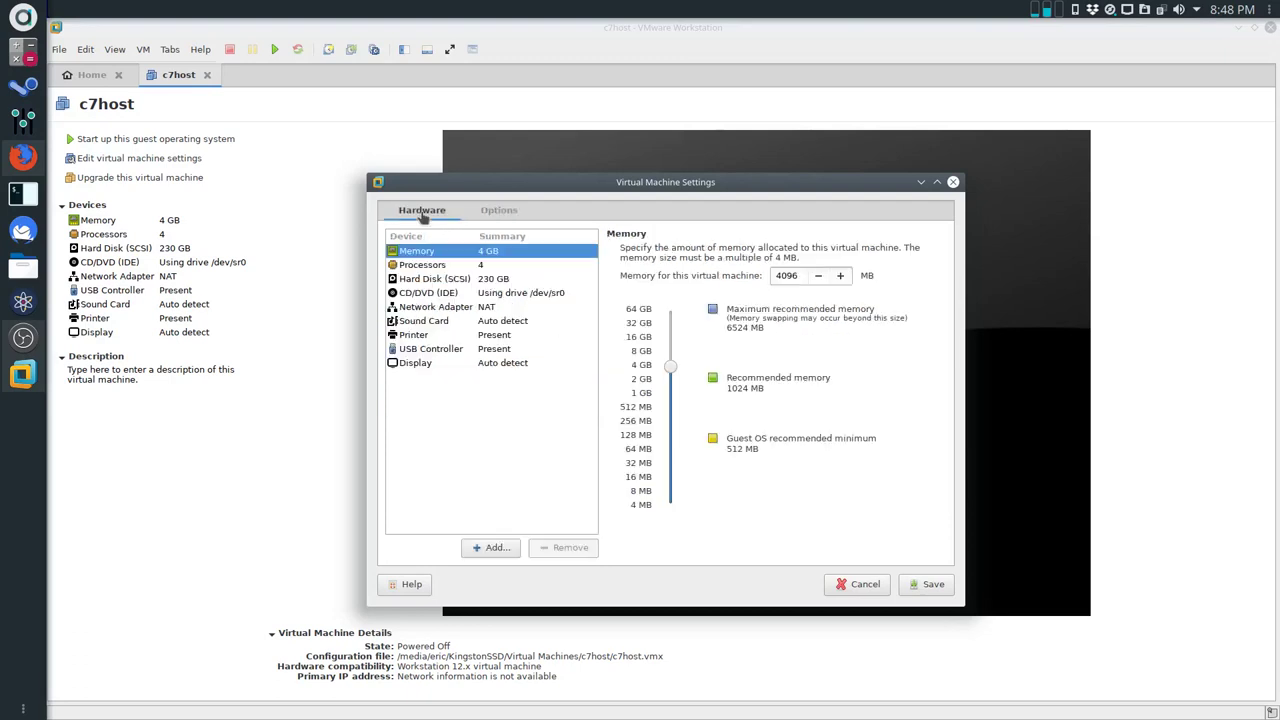
click(416, 295)
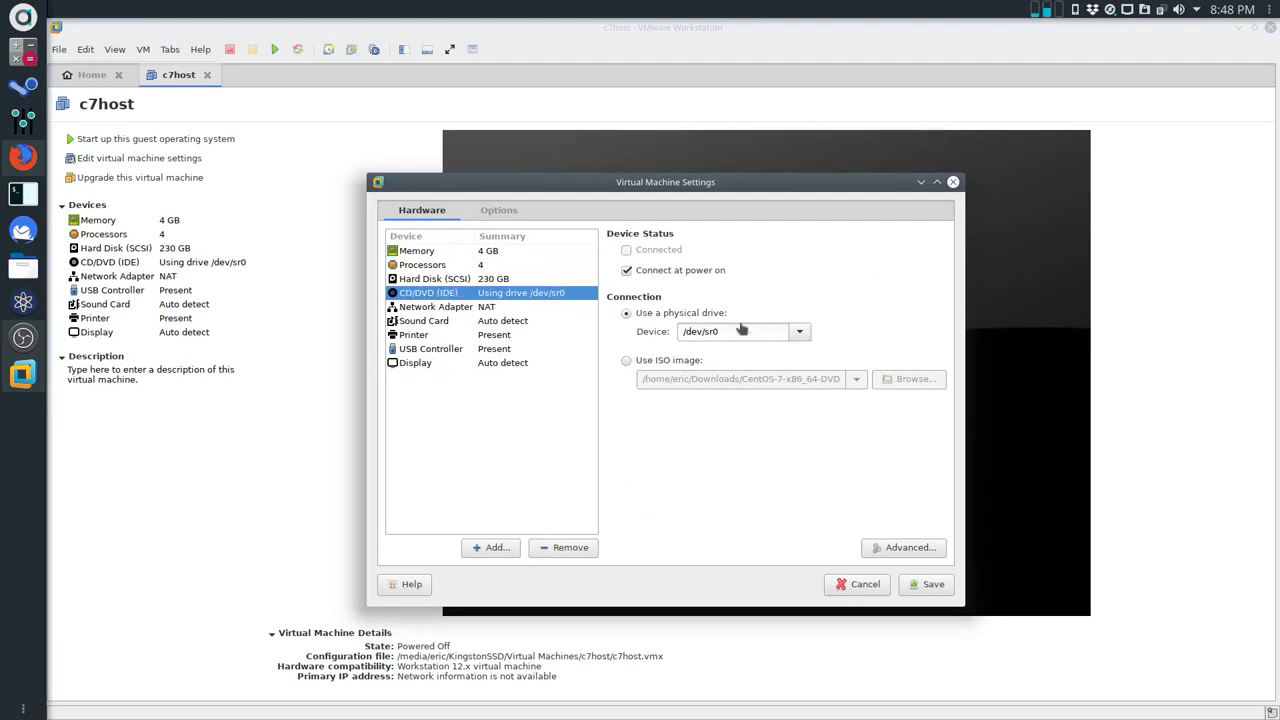
click(626, 362)
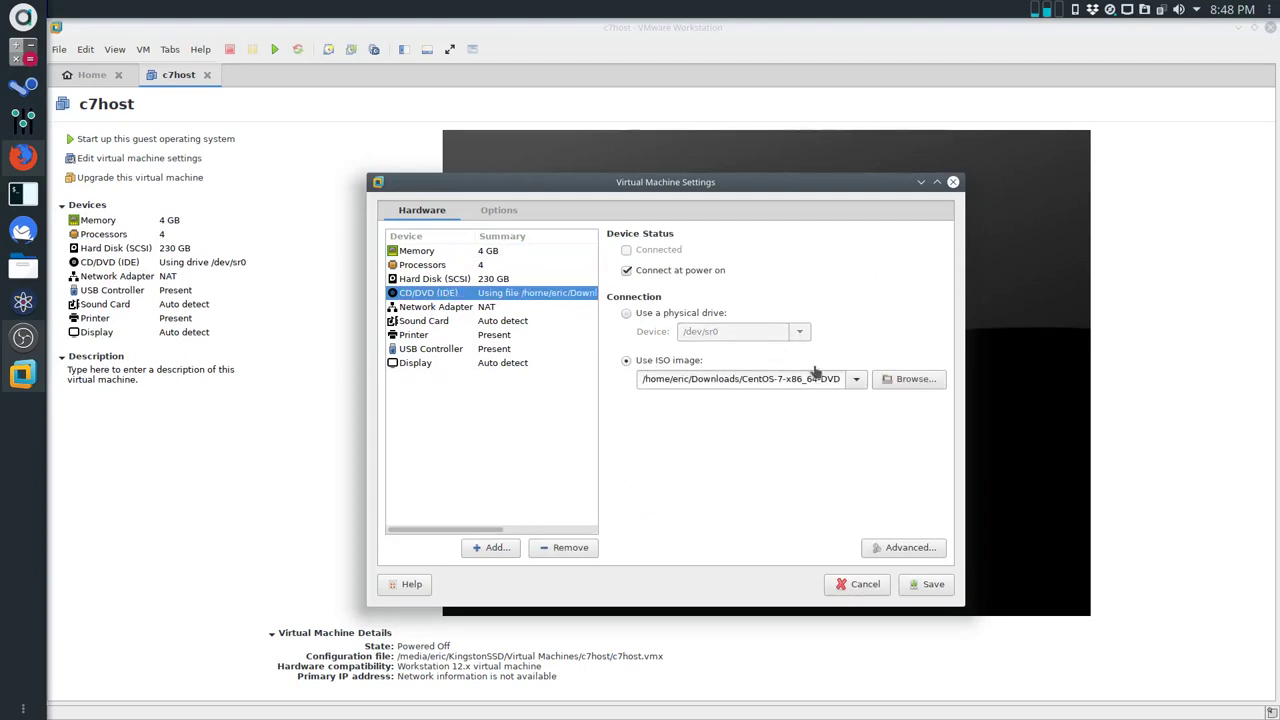
click(908, 381)
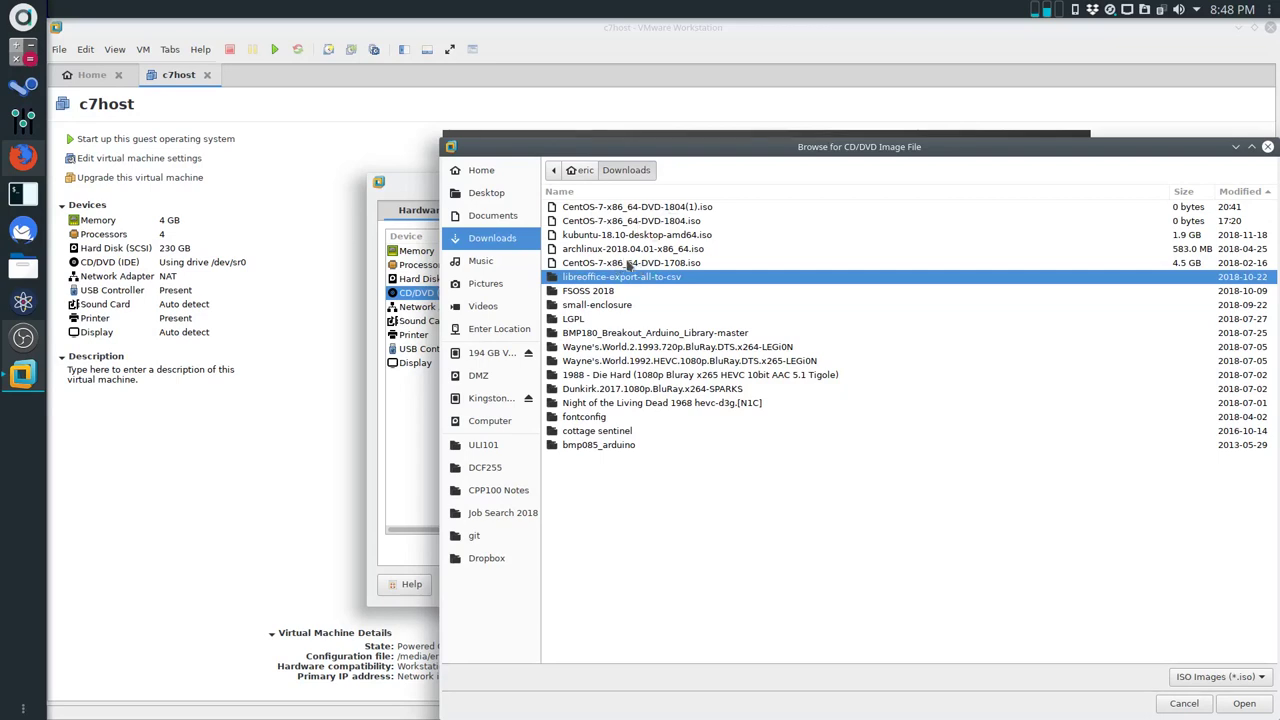
click(642, 263)
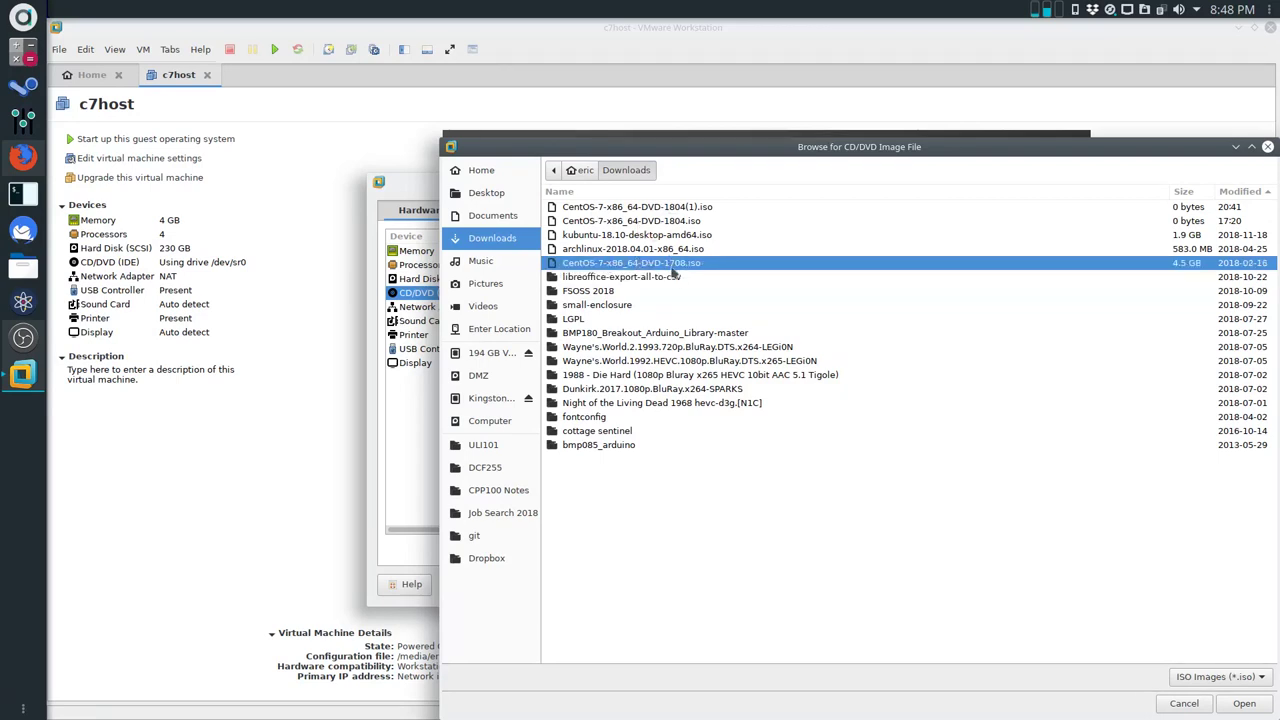
click(1244, 704)
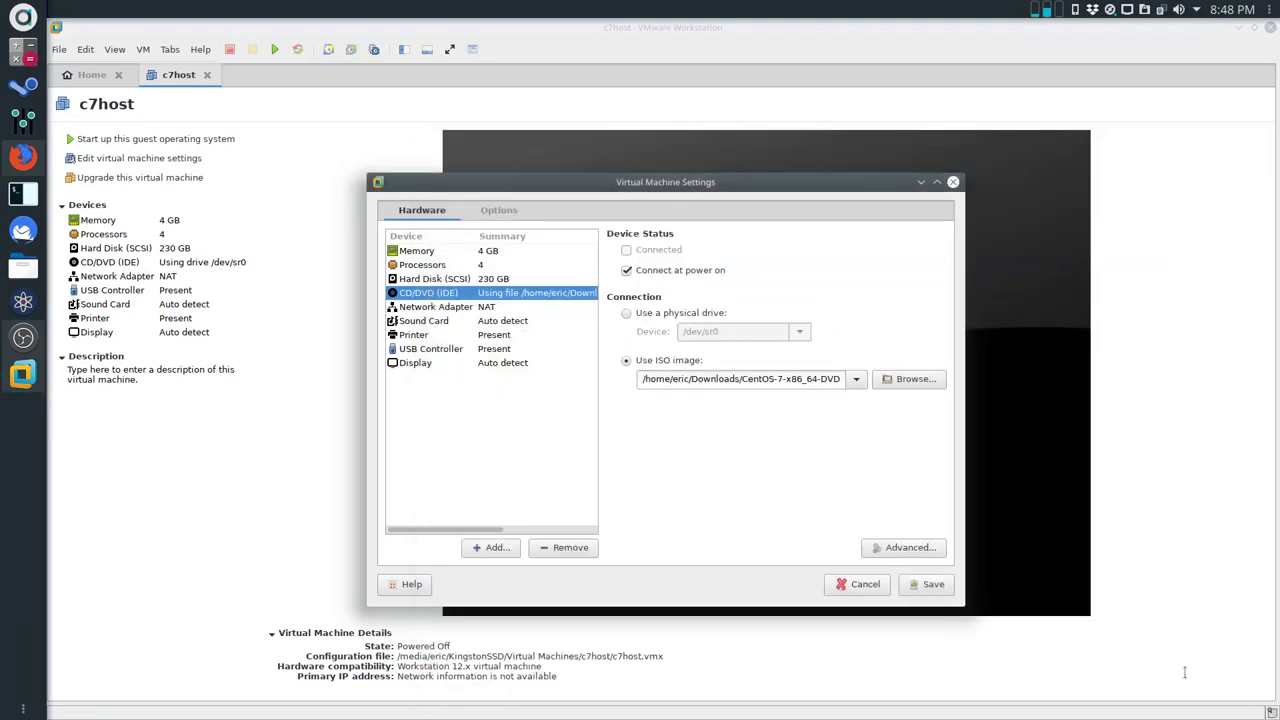
- Enable Virtualize Intel VT-x/EPT or AMD-V/RVI under Processors and save the c7host settings
click(421, 268)
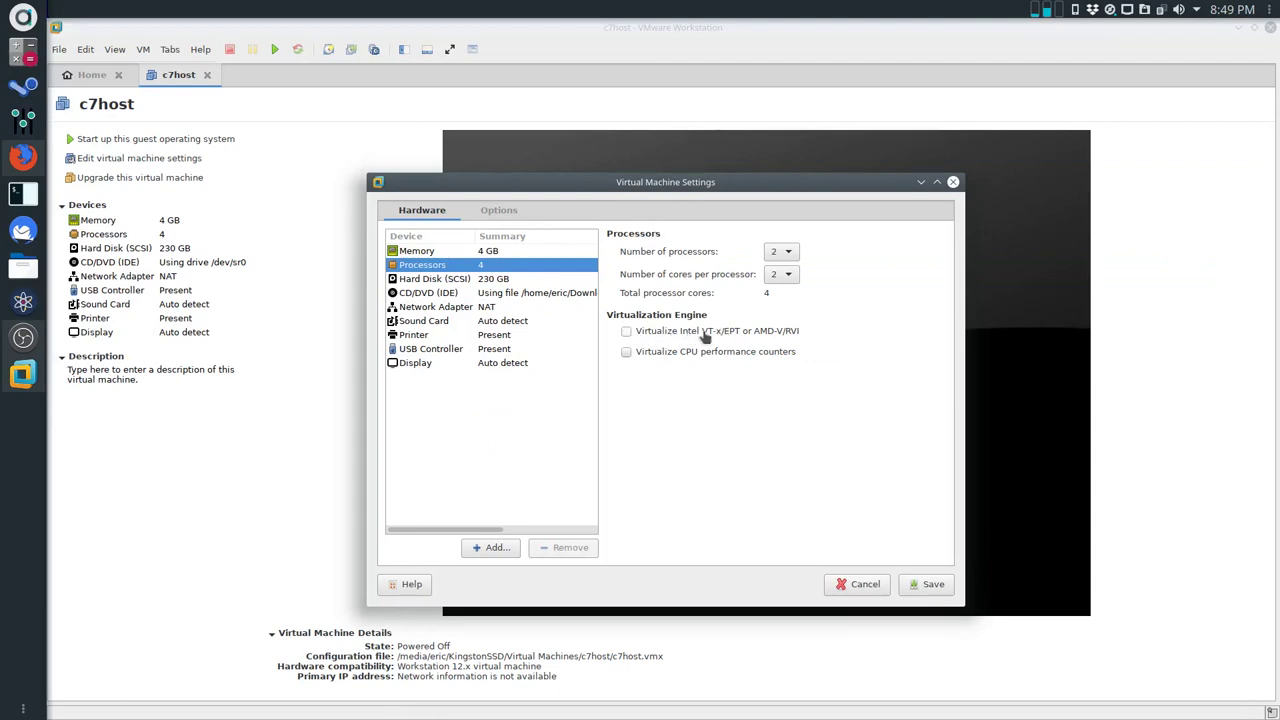
click(627, 332)
click(925, 588)
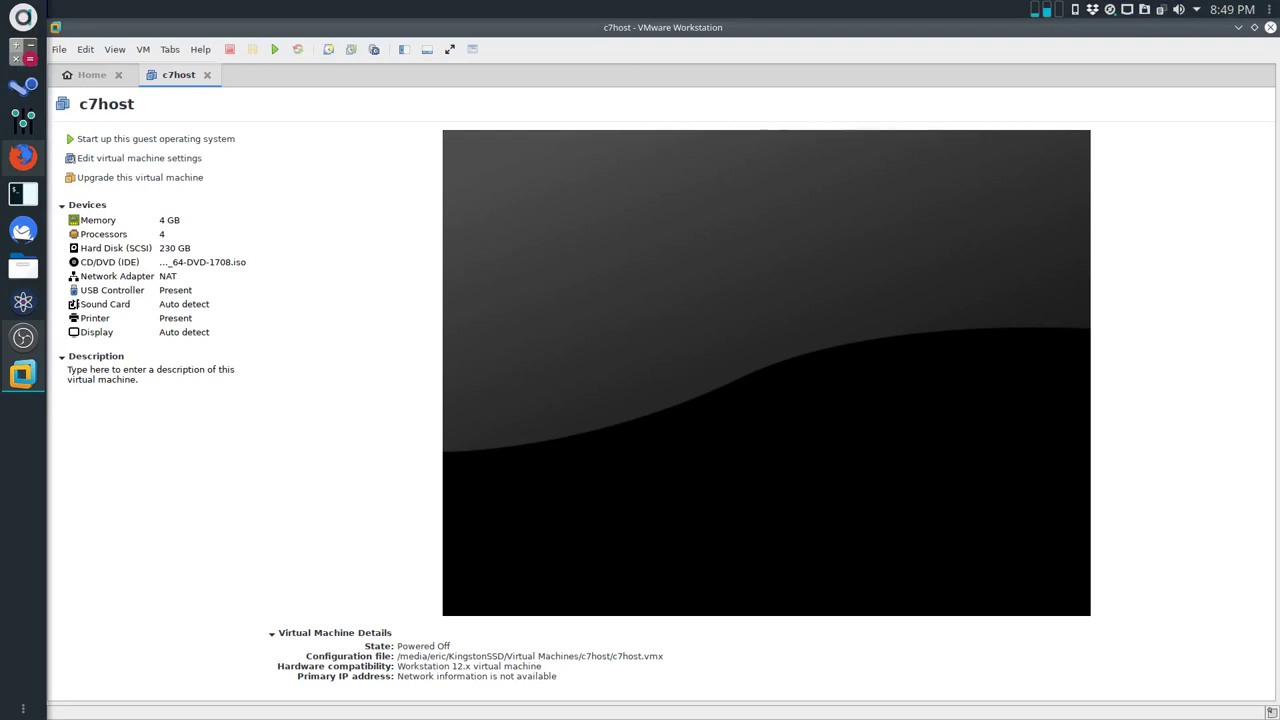
- Power on c7host and boot Install CentOS 7 from the boot menu
click(141, 141)
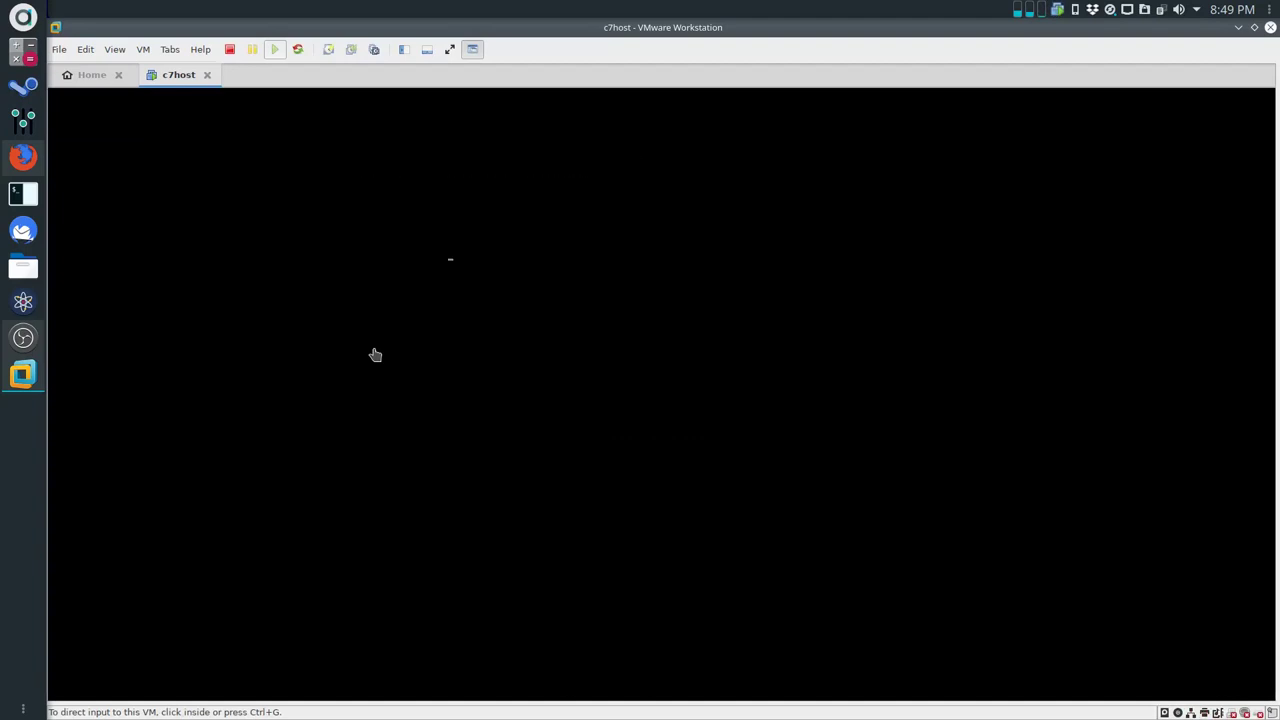
click(685, 402)
key(Up)
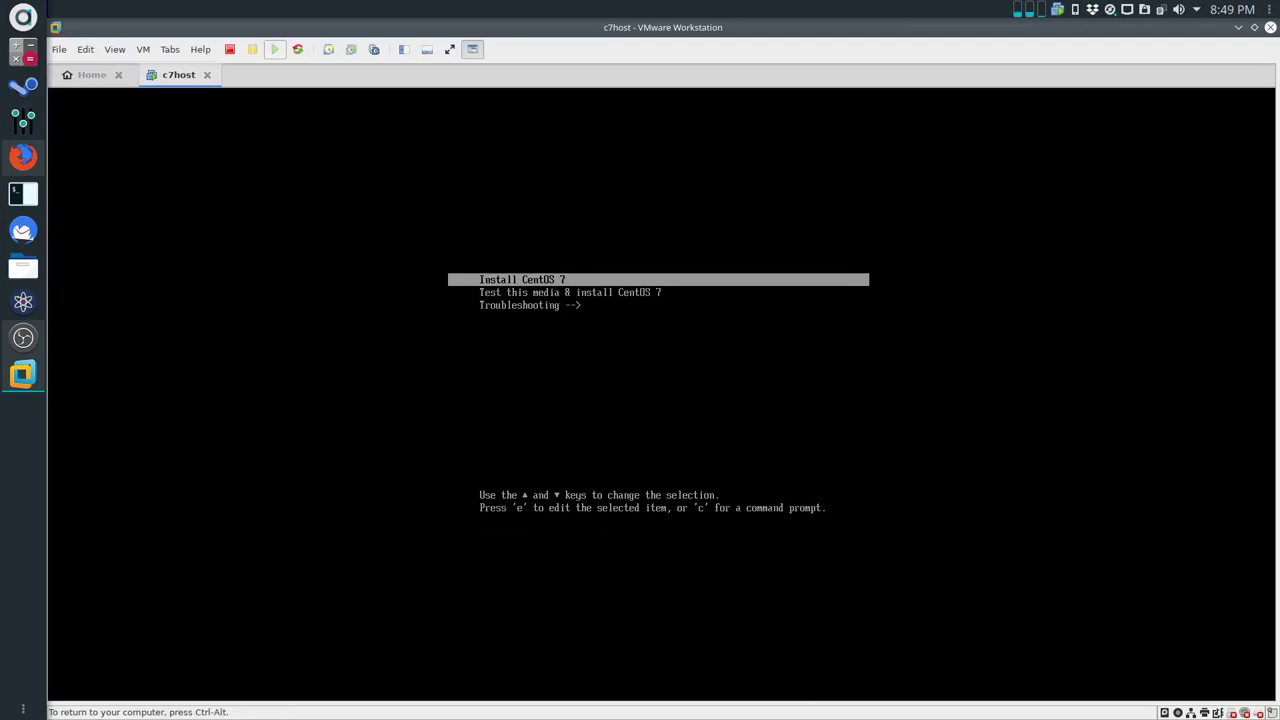
key(Return)
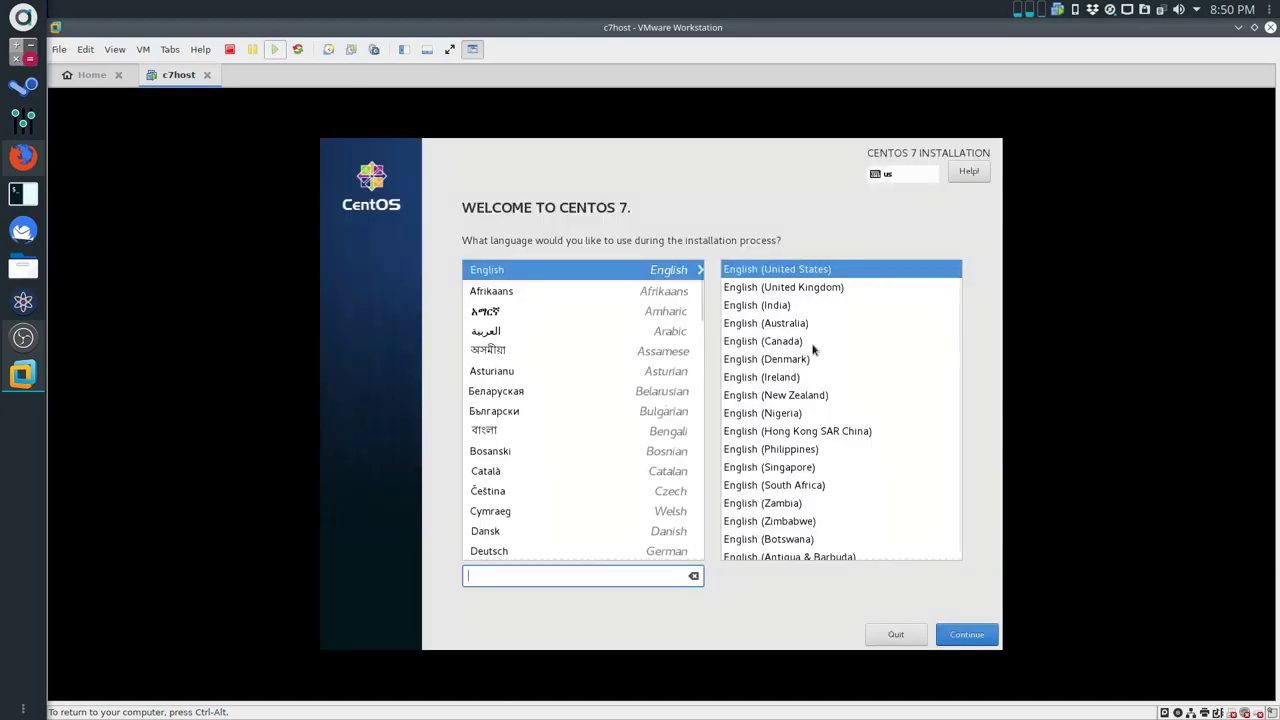
- Choose English (Canada) as the installer language and continue to the summary
click(764, 349)
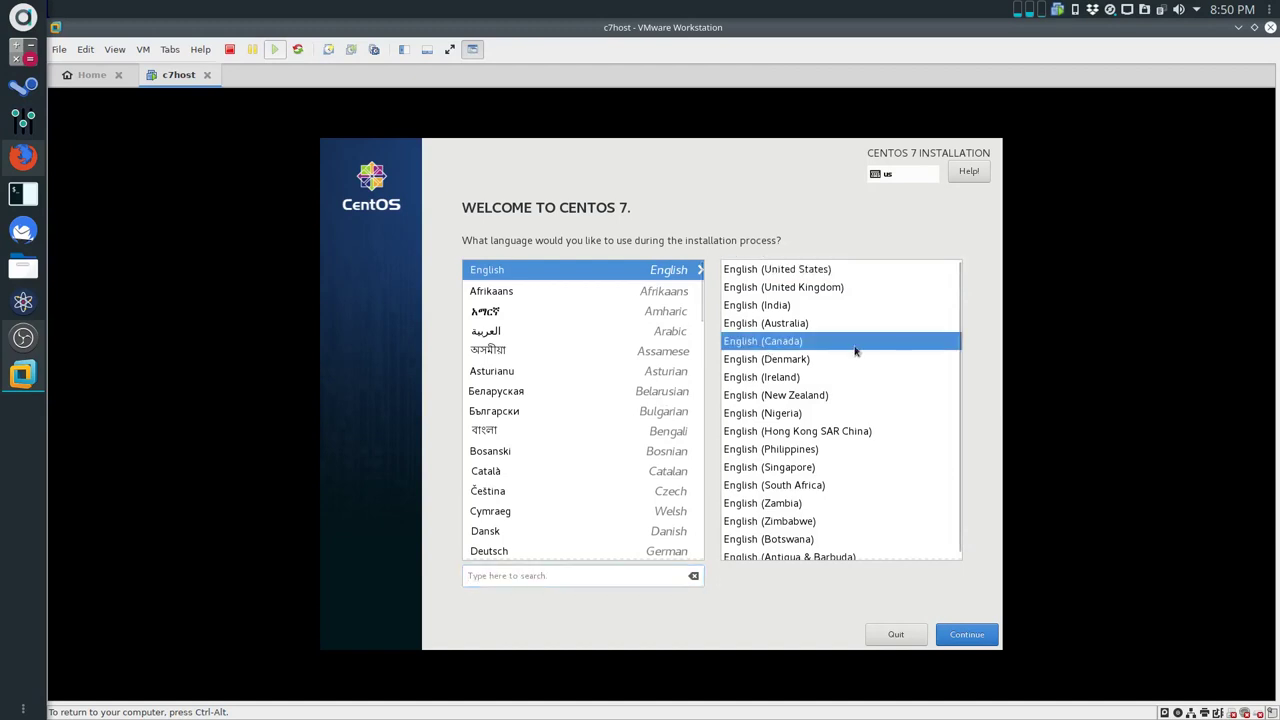
click(986, 638)
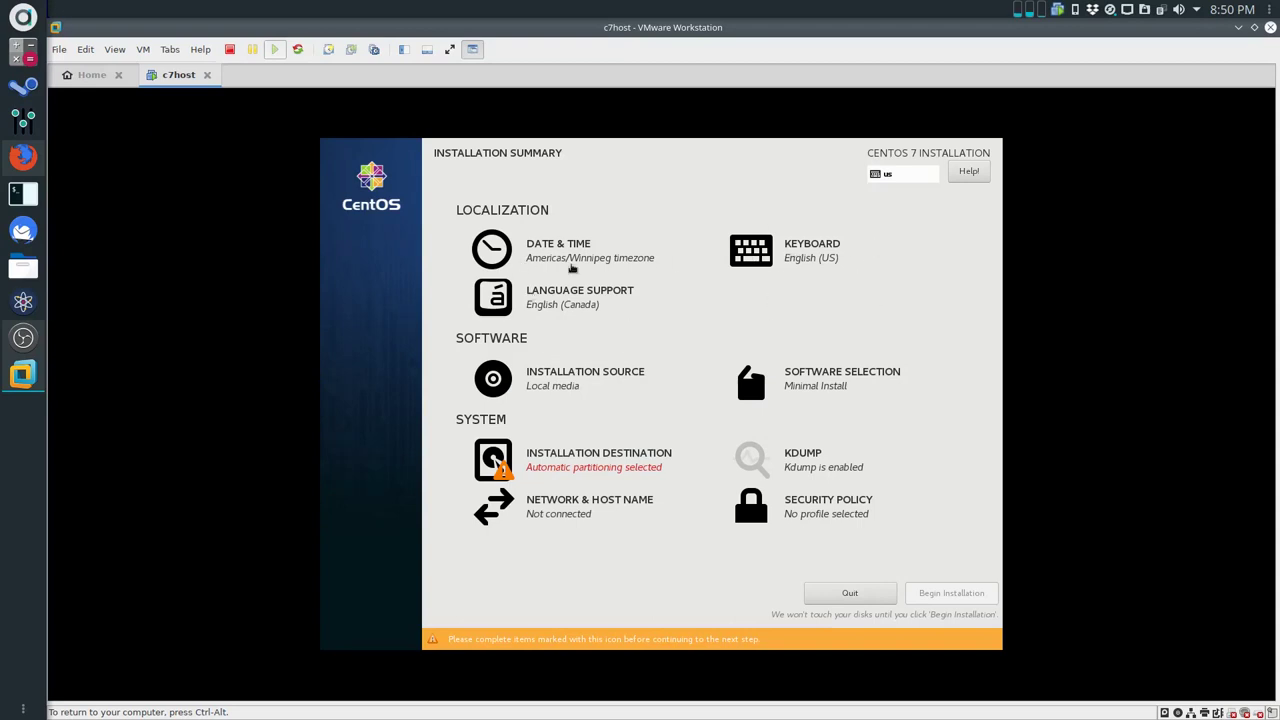
- Set the timezone city to Toronto (Americas/Toronto) in Date & Time
click(538, 250)
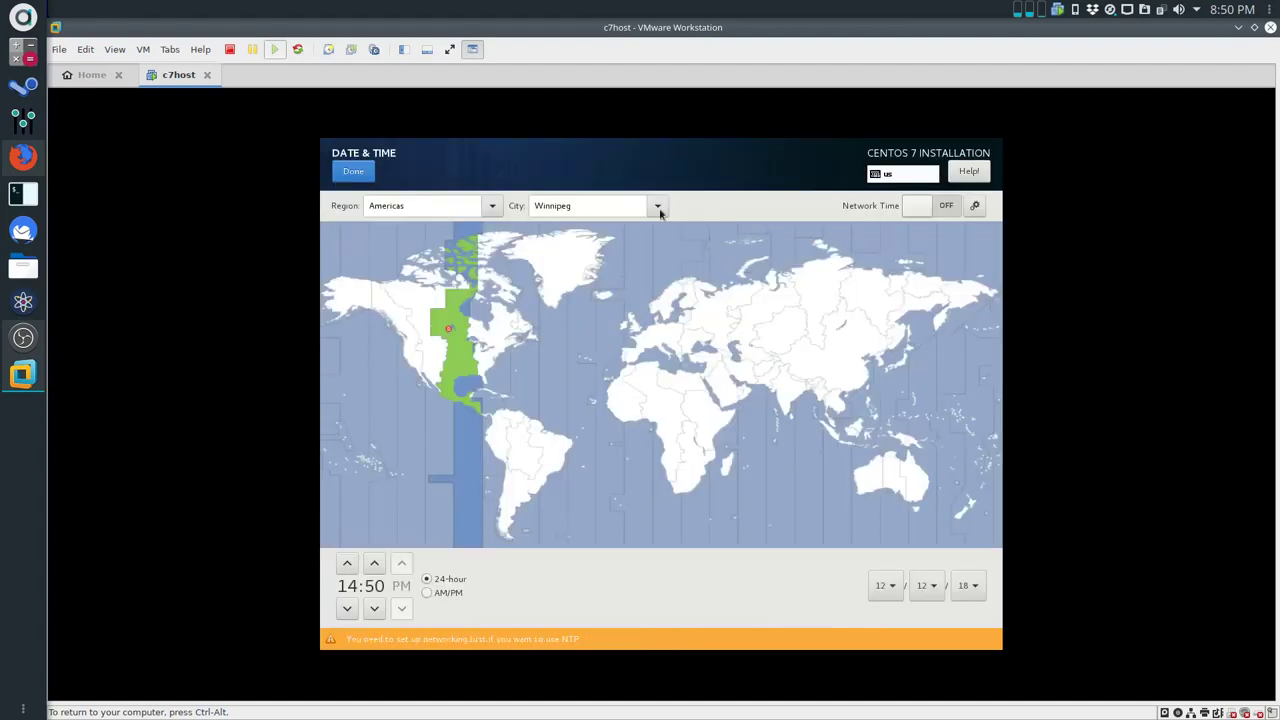
click(658, 208)
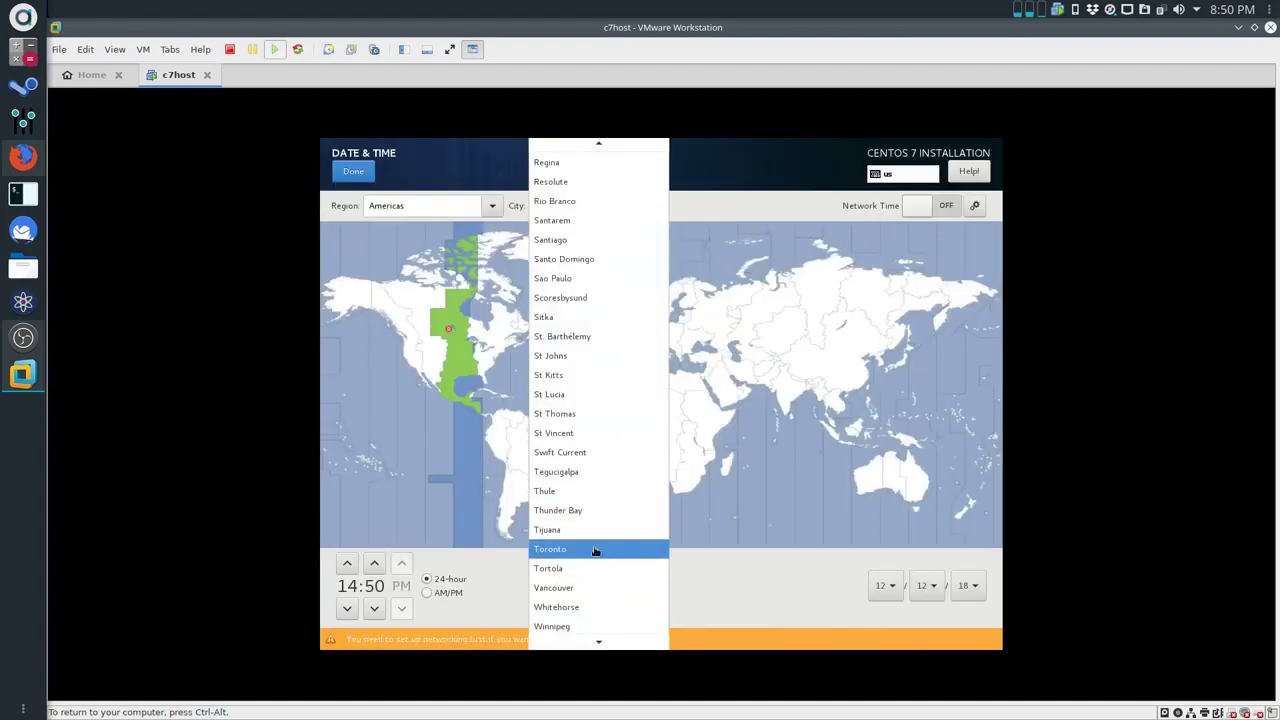
click(597, 549)
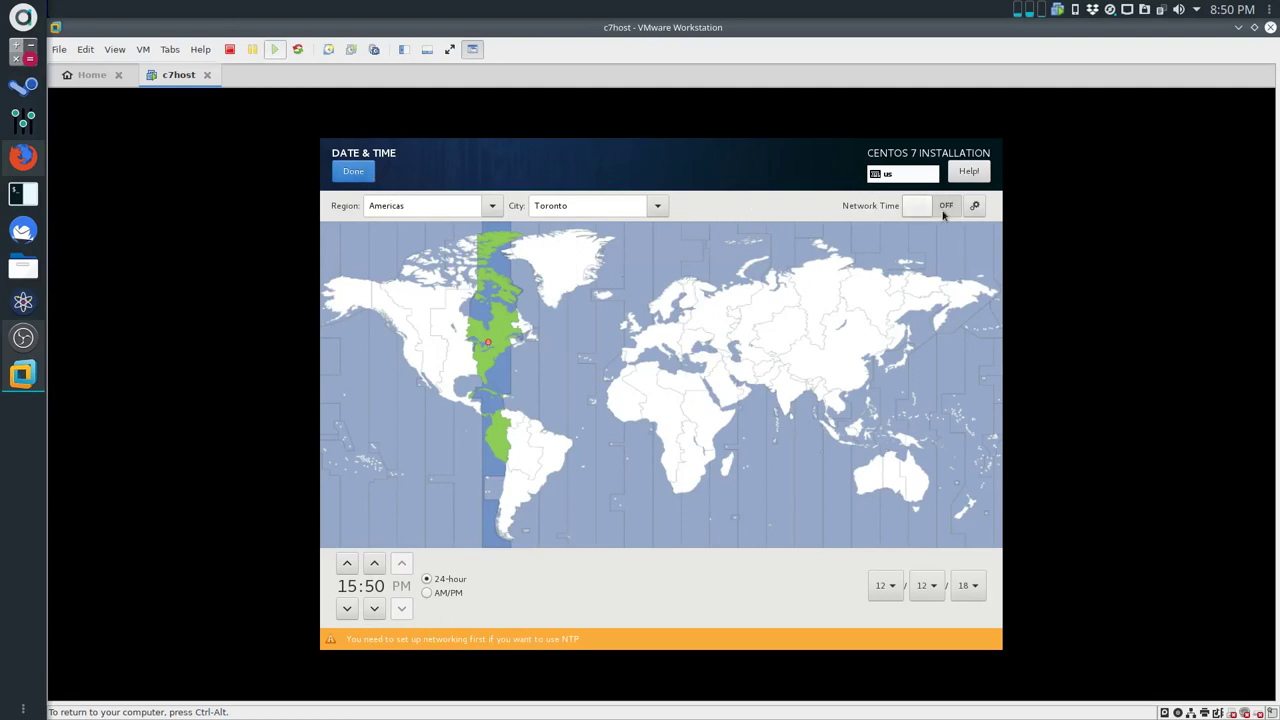
click(353, 171)
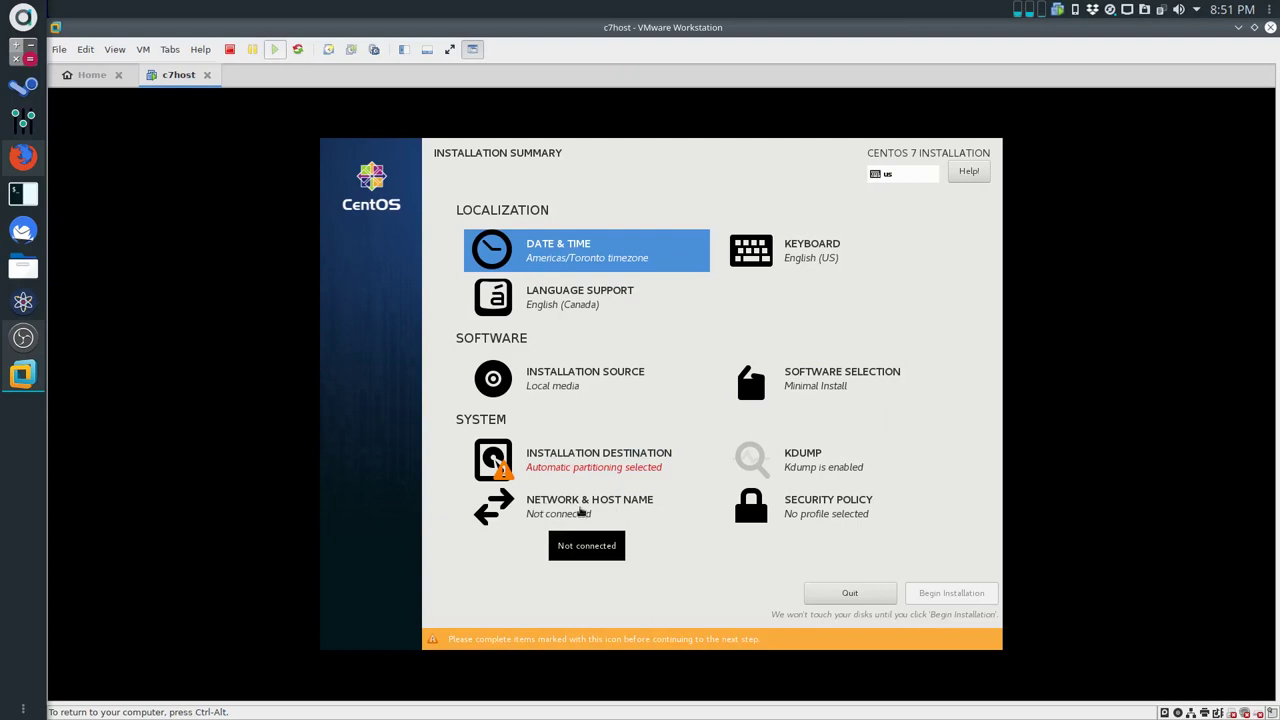
- Switch Ethernet (ens33) on and replace localhost.localdomain with c7host as the host name
click(570, 510)
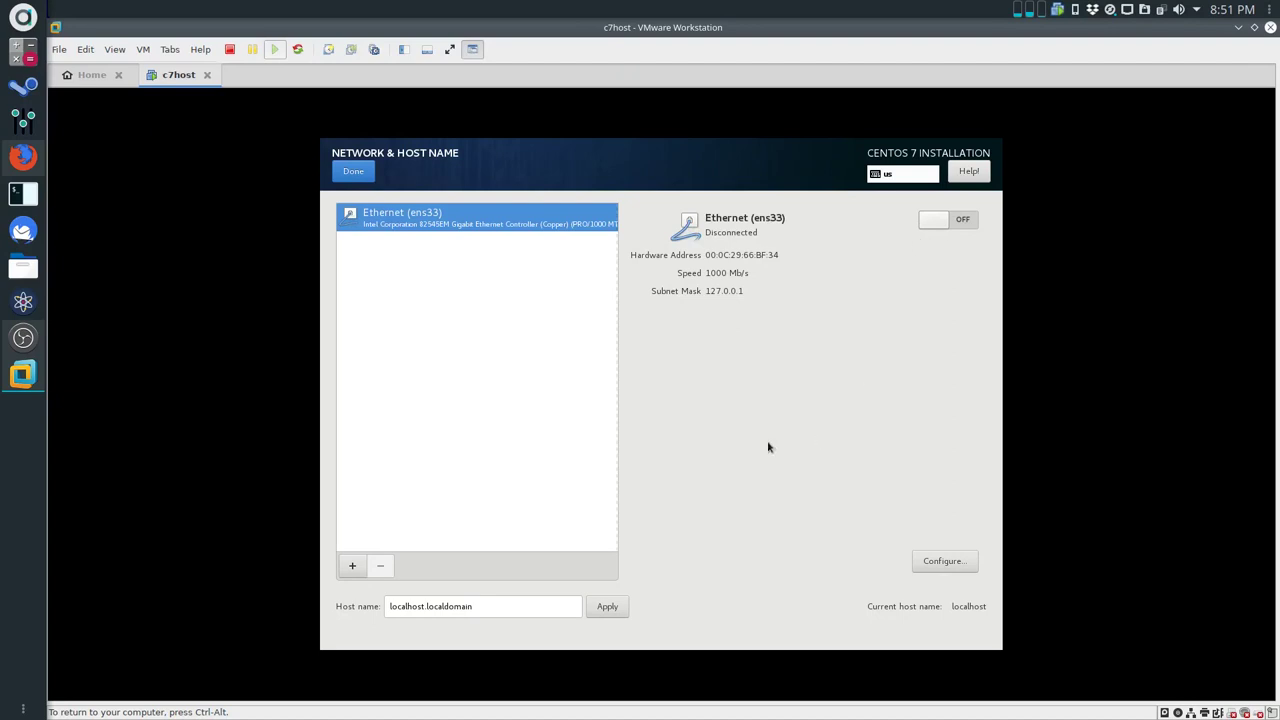
click(934, 224)
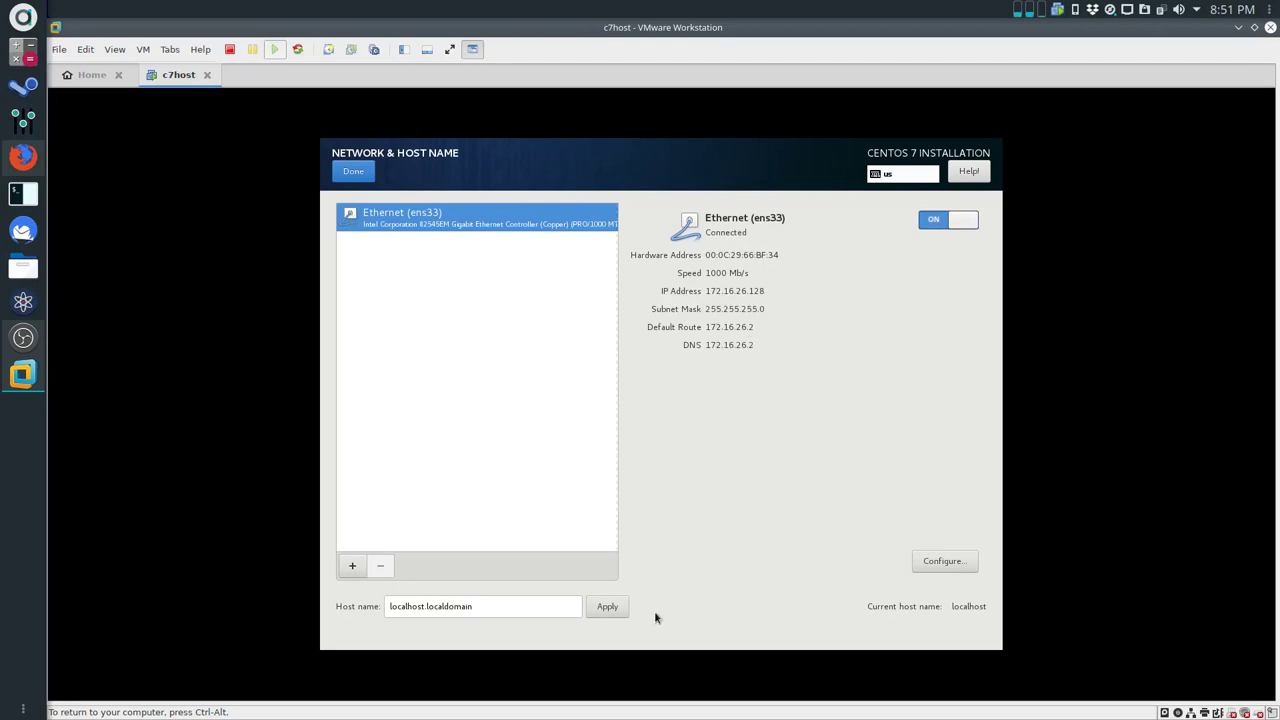
double_click(486, 604)
key(BackSpace)
key(BackSpace)
key(BackSpace)
key(BackSpace)
key(BackSpace)
key(BackSpace)
key(BackSpace)
key(BackSpace)
key(BackSpace)
key(BackSpace)
key(BackSpace)
text(c7host)
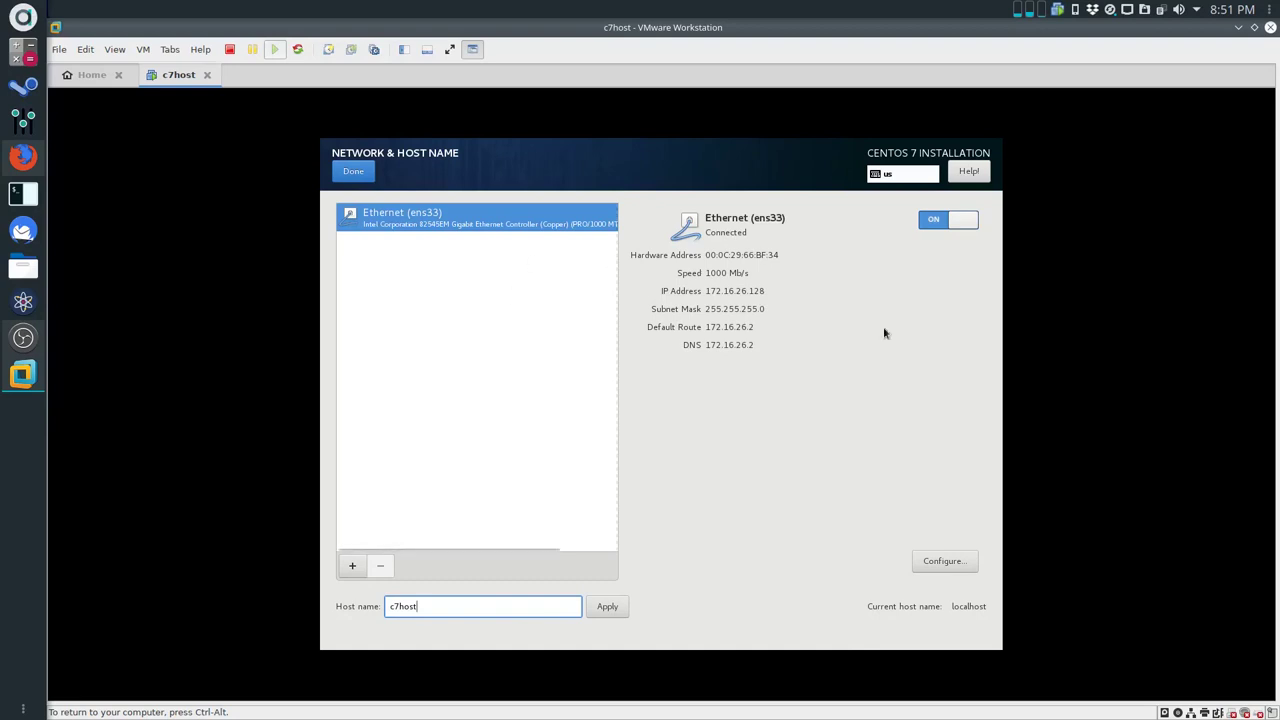
click(356, 170)
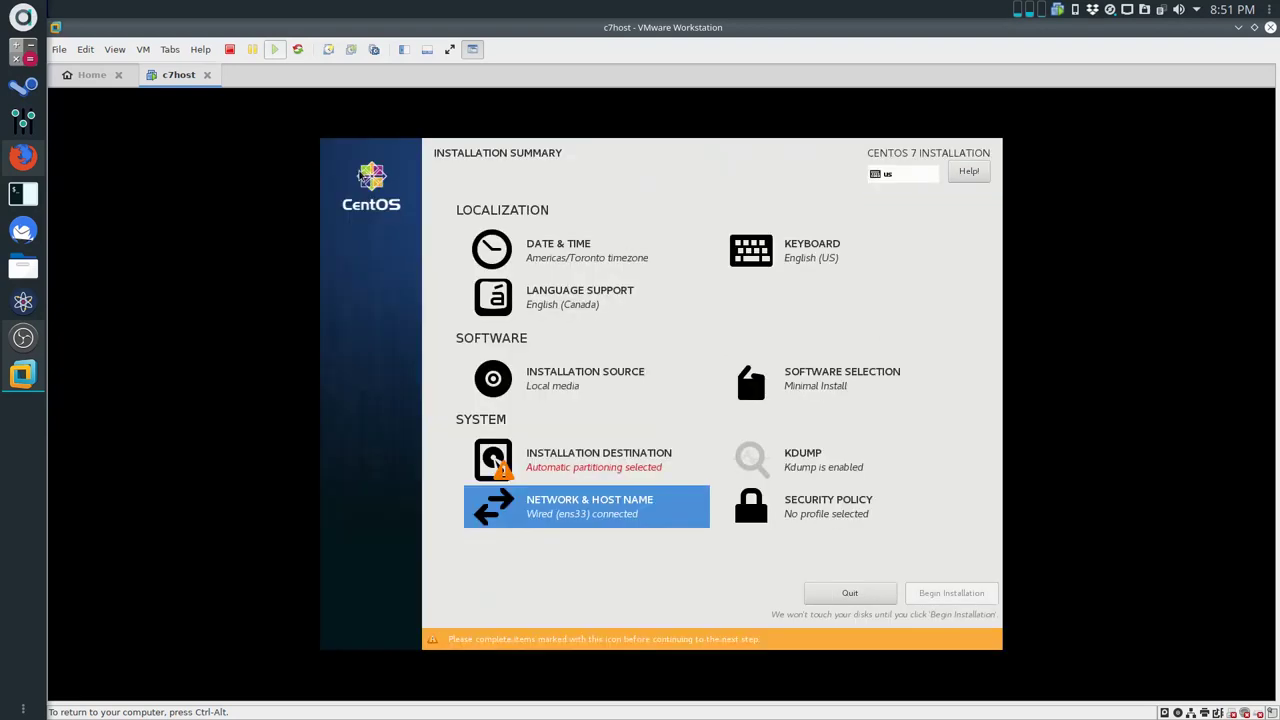
click(539, 252)
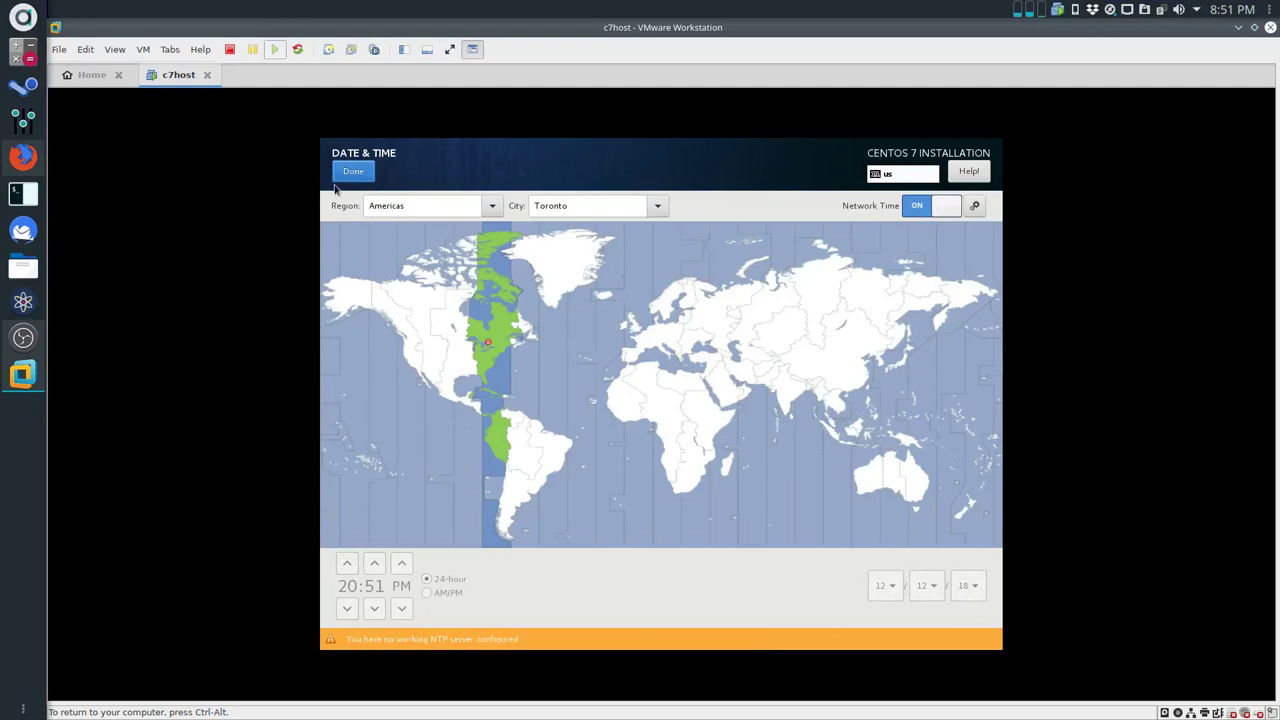
- Leave Date & Time with network time on and go to Software Selection
click(349, 176)
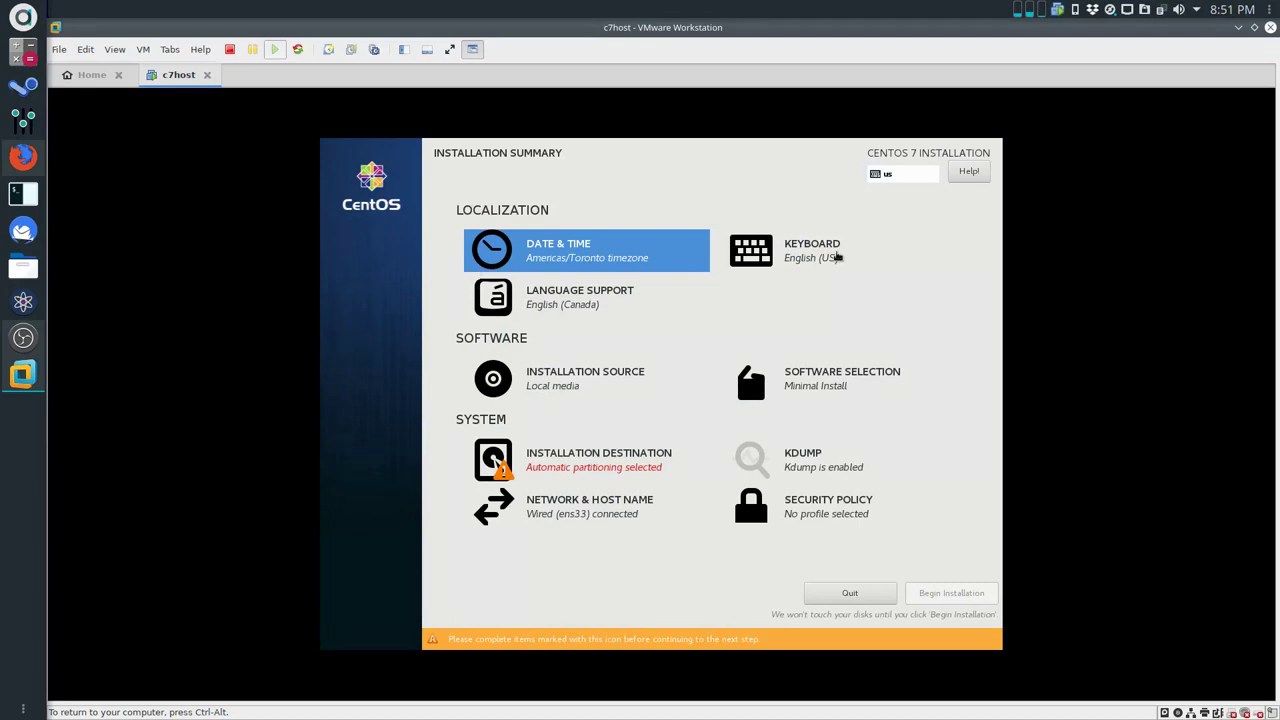
click(806, 381)
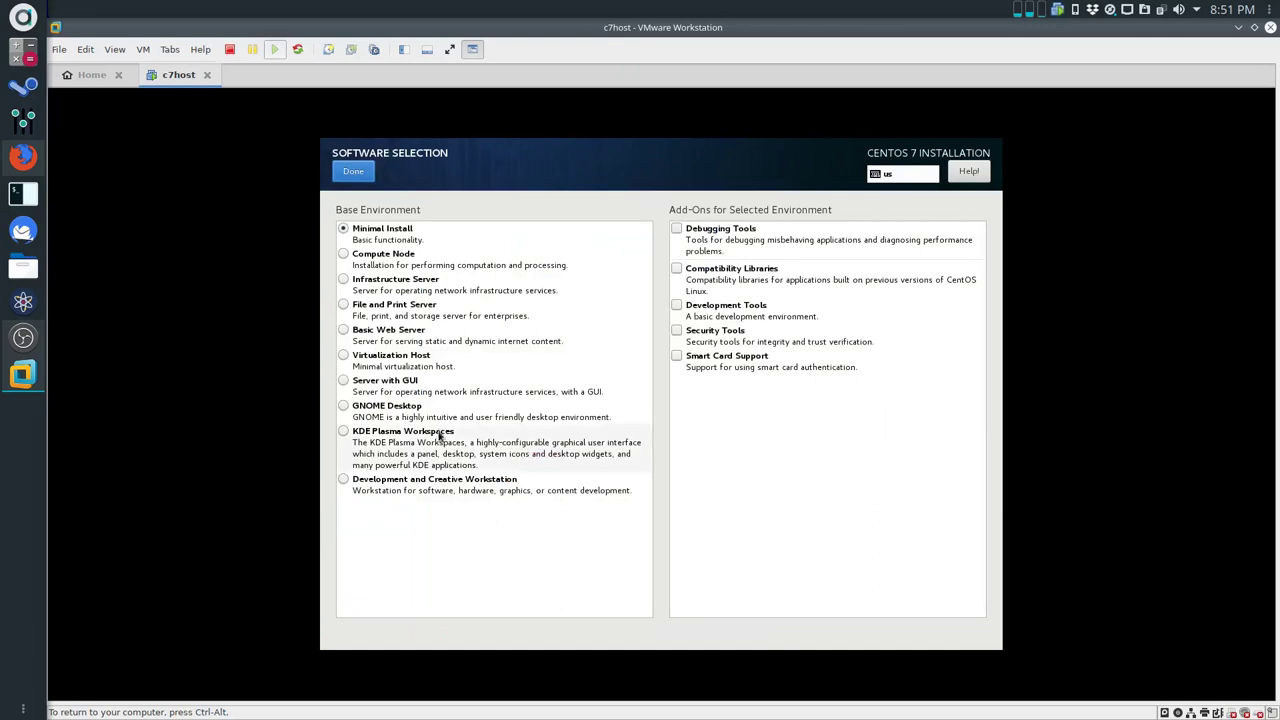
- Choose GNOME Desktop as the base environment and return to the Installation Summary
click(344, 408)
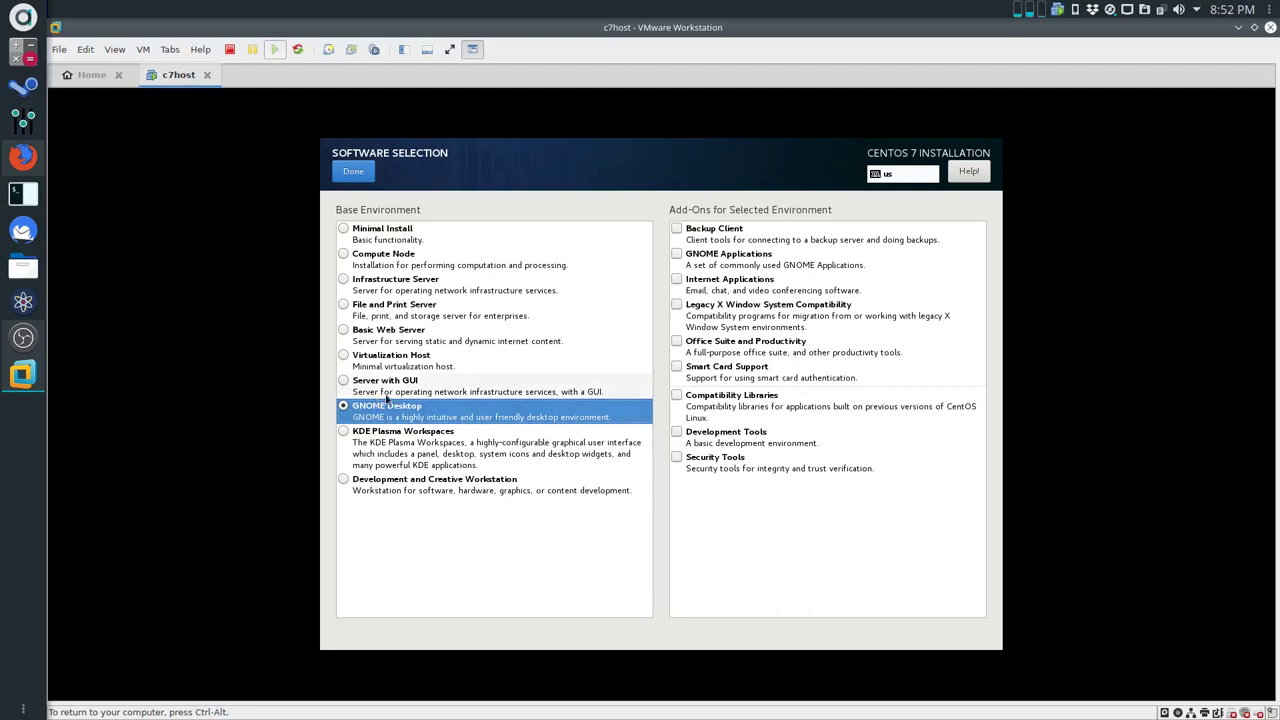
click(352, 172)
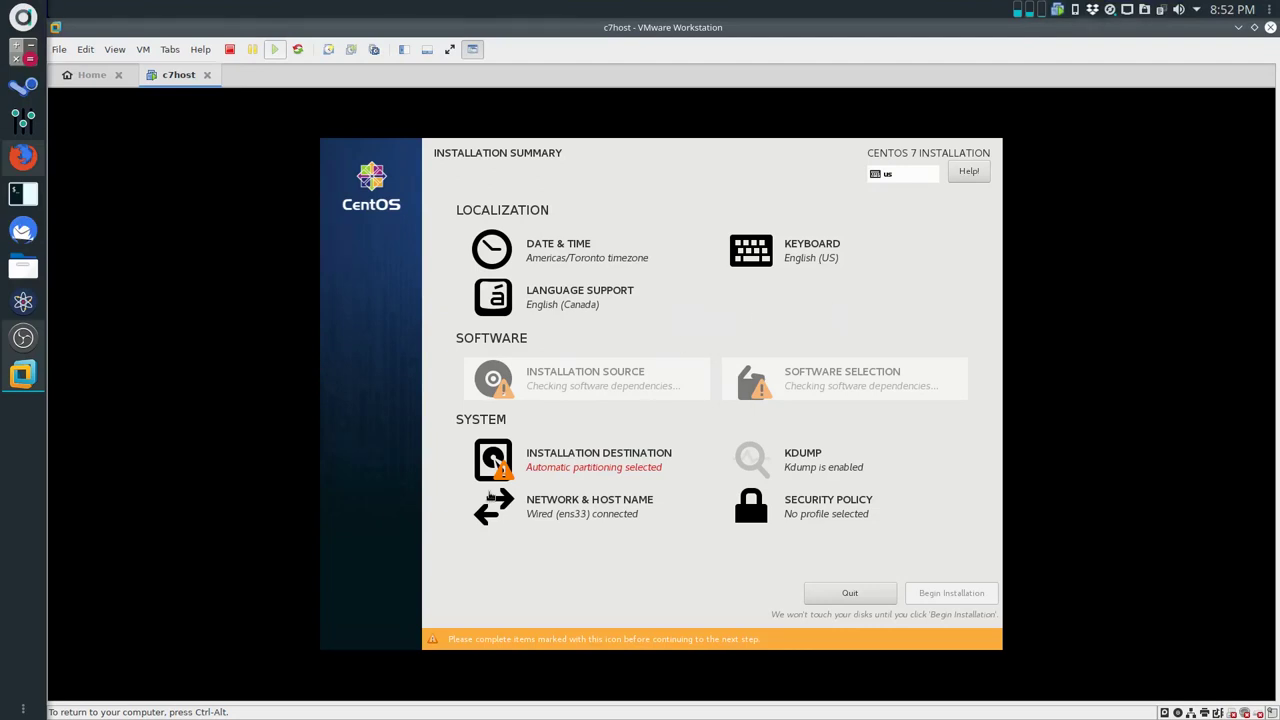
- In Installation Destination, choose 'I will configure partitioning' and confirm to reach Manual Partitioning
click(558, 459)
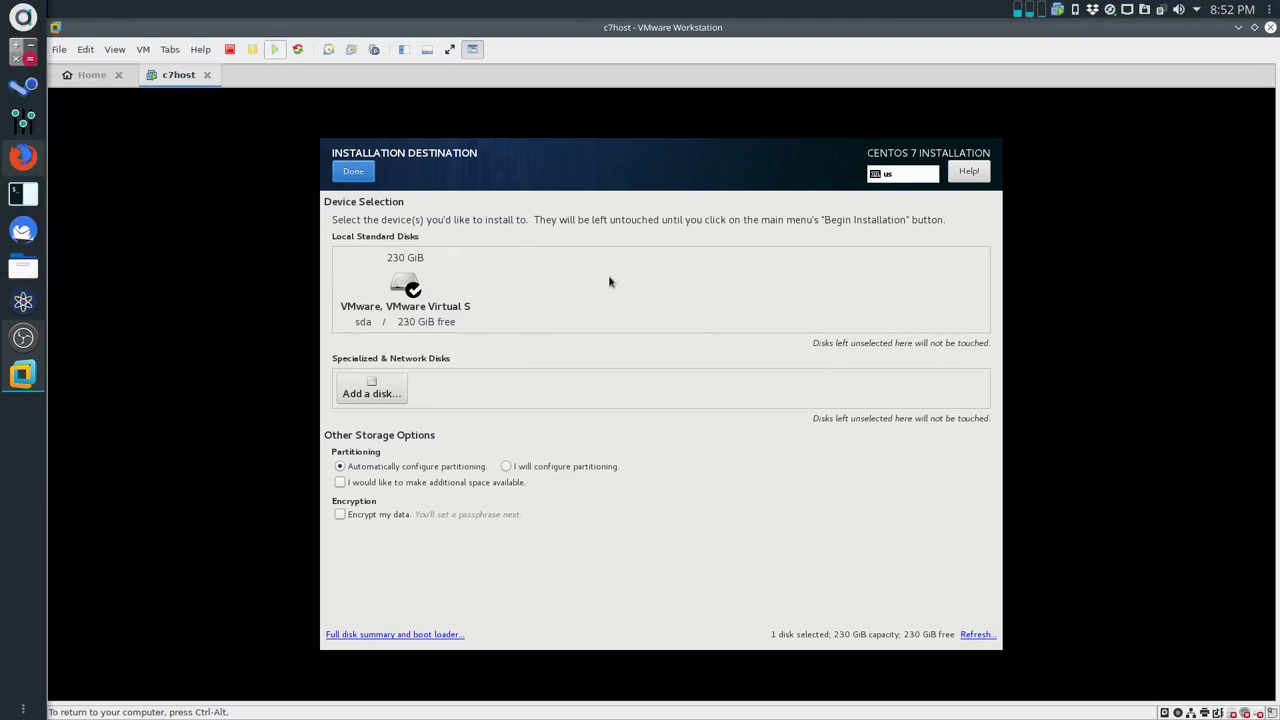
key(ctrl+alt)
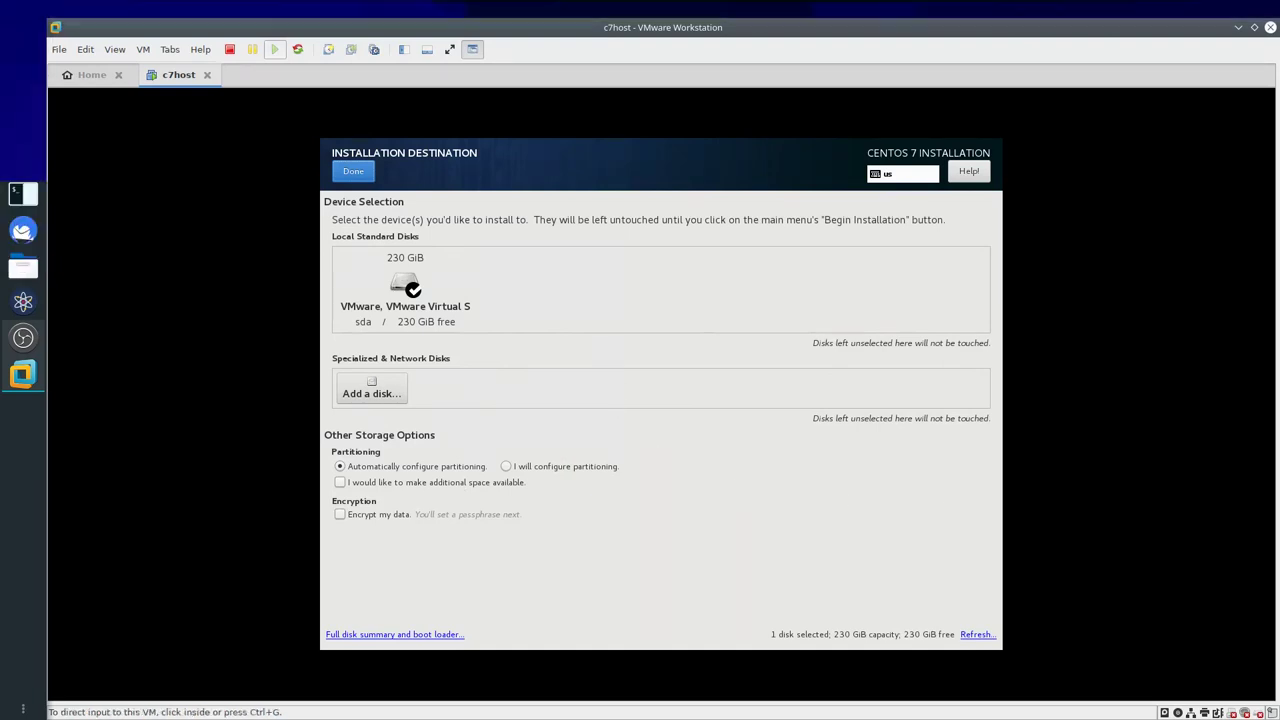
click(1269, 474)
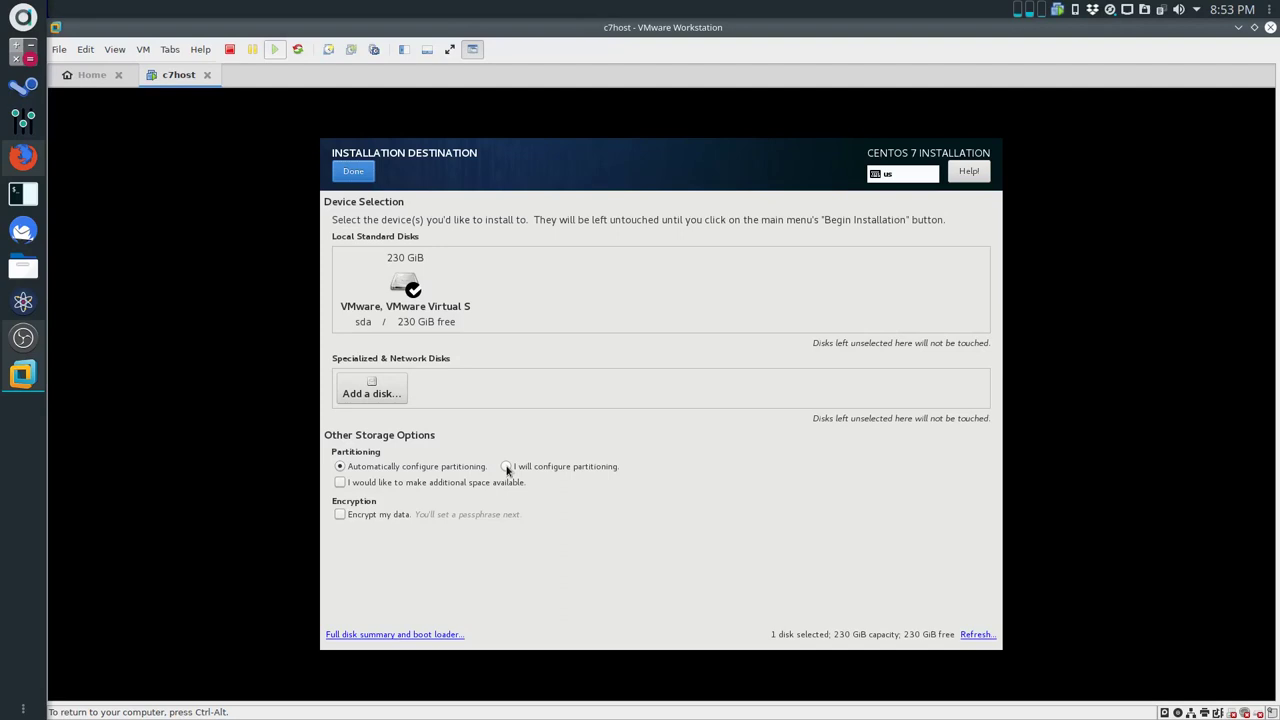
click(507, 467)
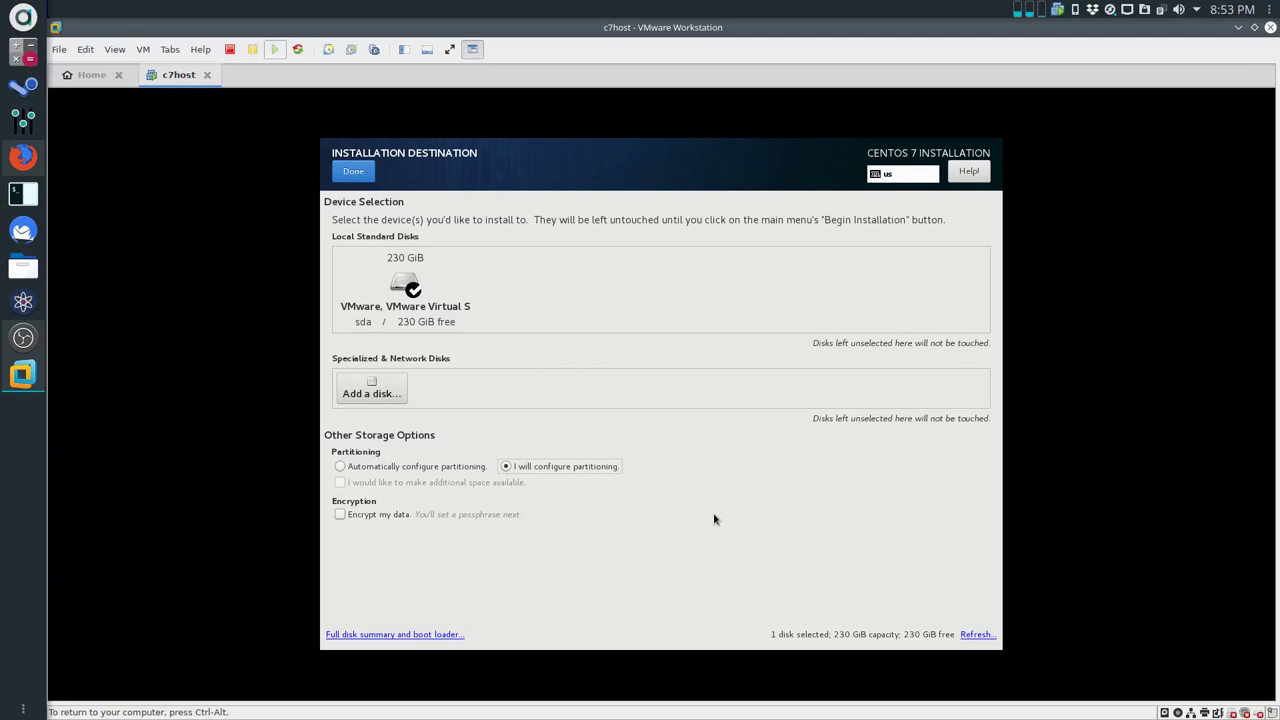
click(360, 170)
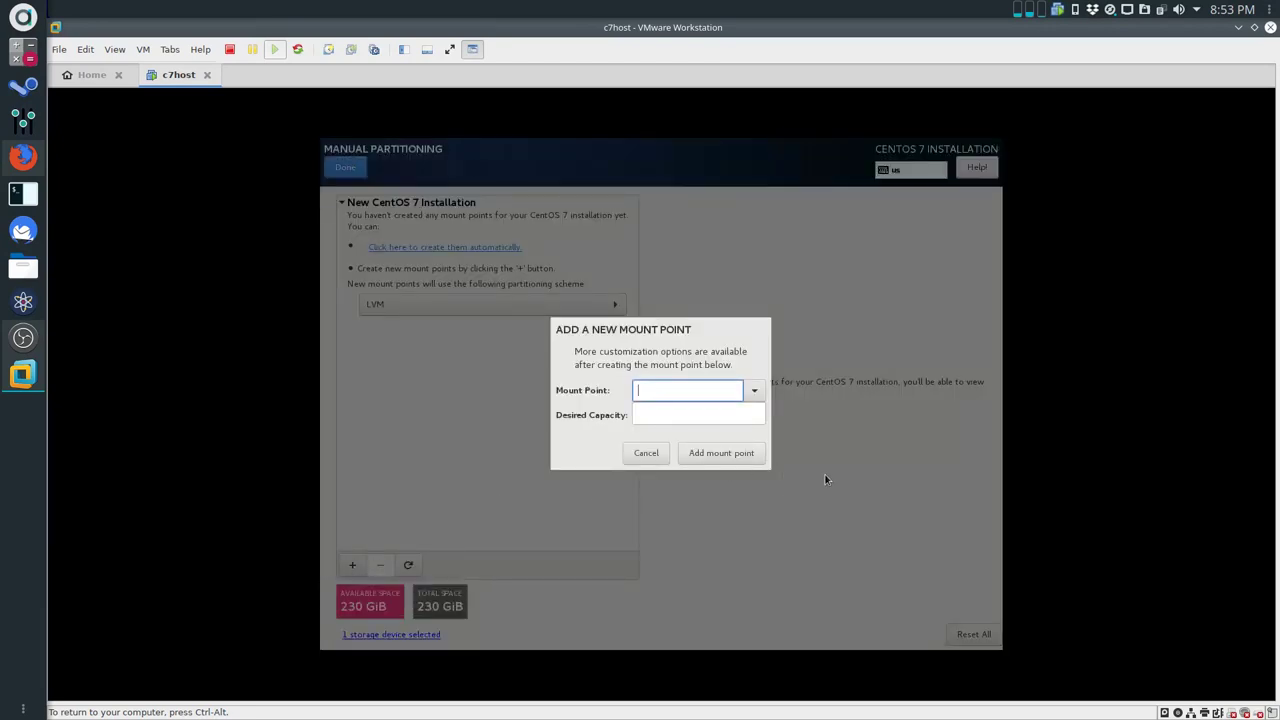
- Add a /boot/efi mount point with a desired capacity of 2954 MiB
click(754, 391)
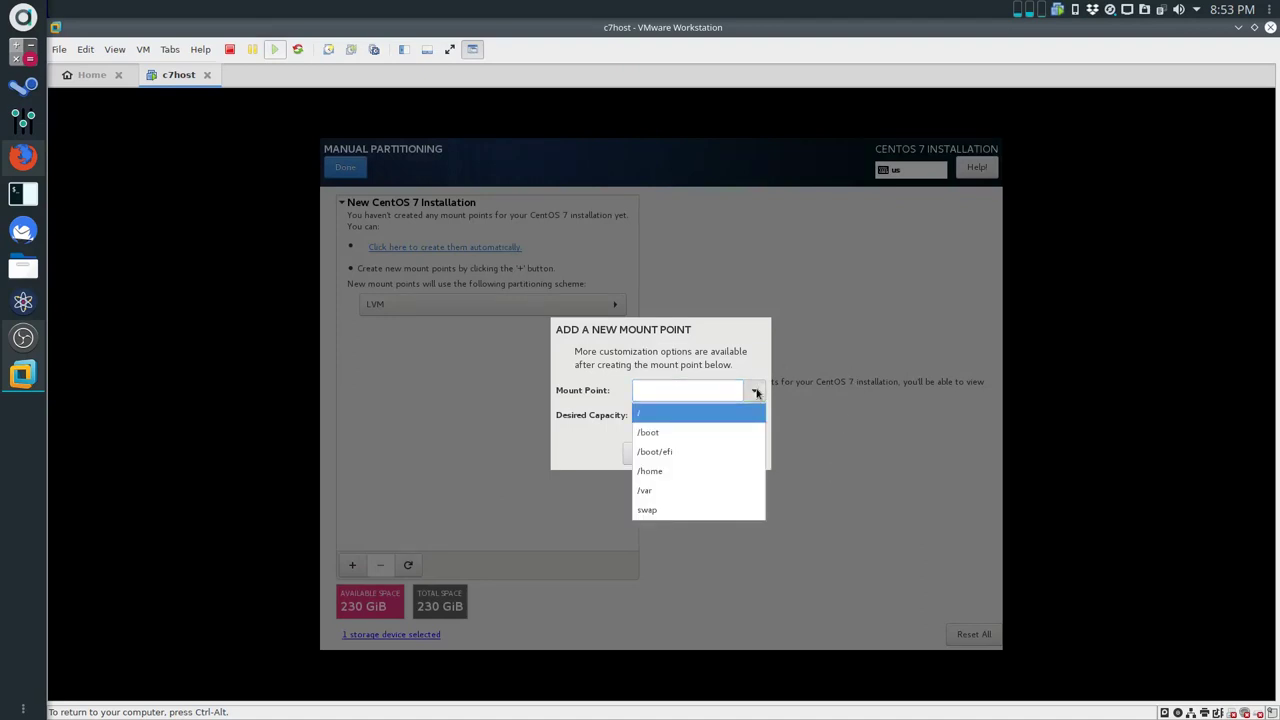
click(660, 457)
click(653, 414)
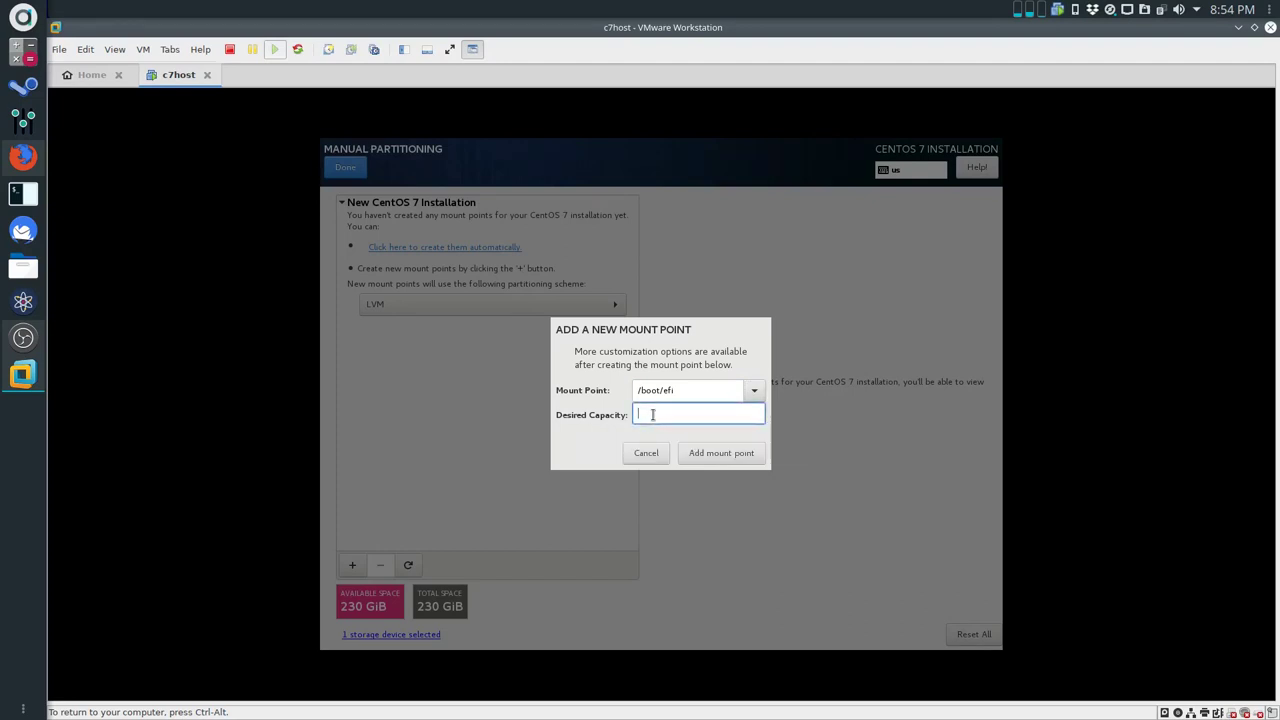
text(2954)
click(740, 455)
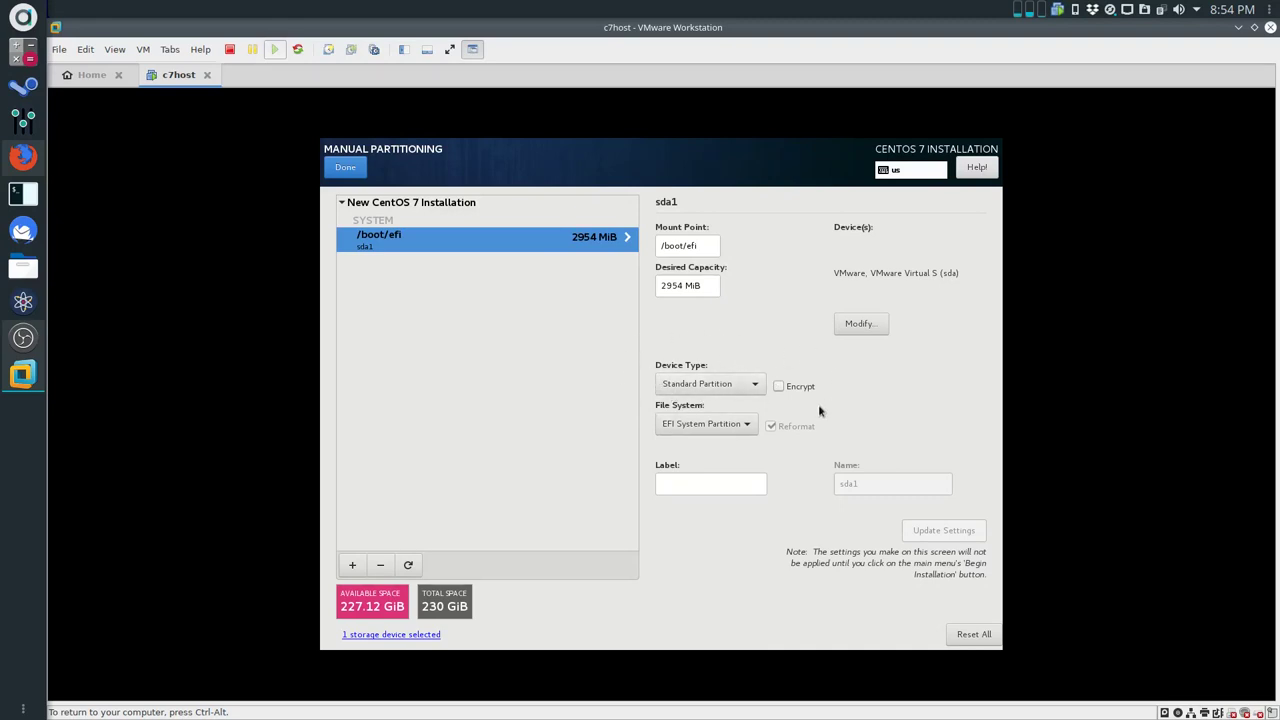
key(ctrl+alt)
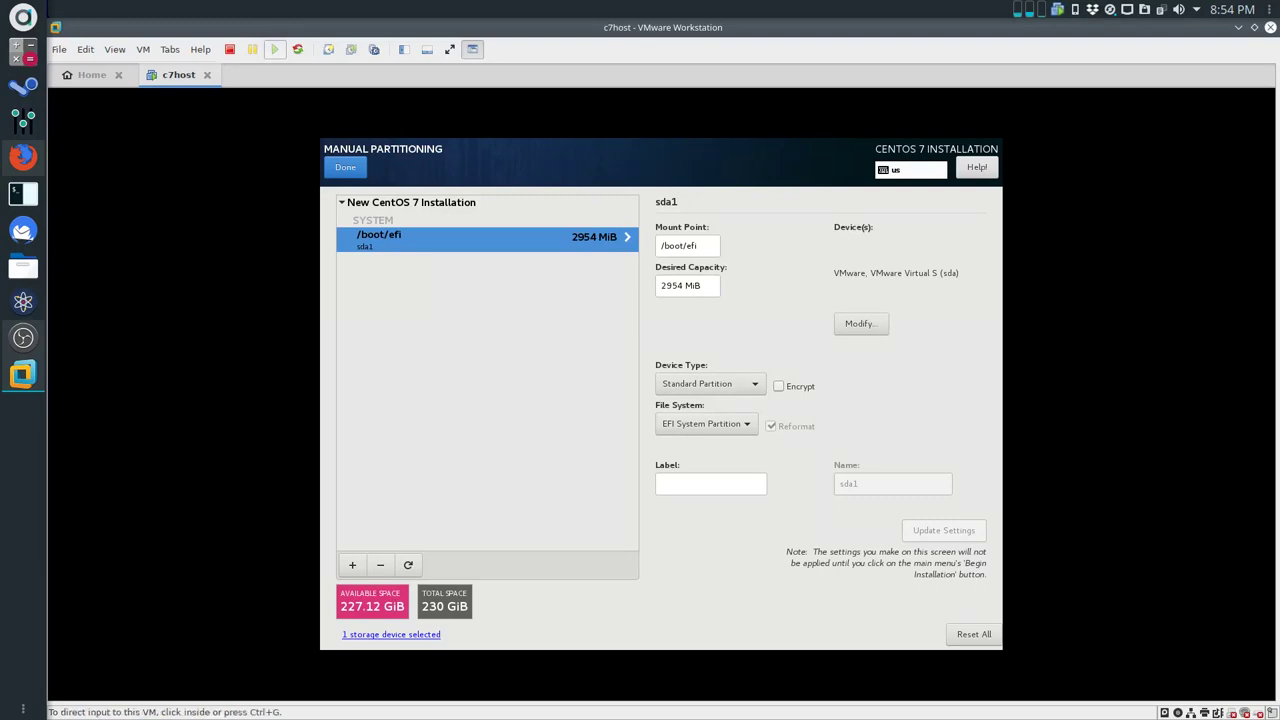
- Add a /boot mount point with a desired capacity of 500 MiB
click(352, 565)
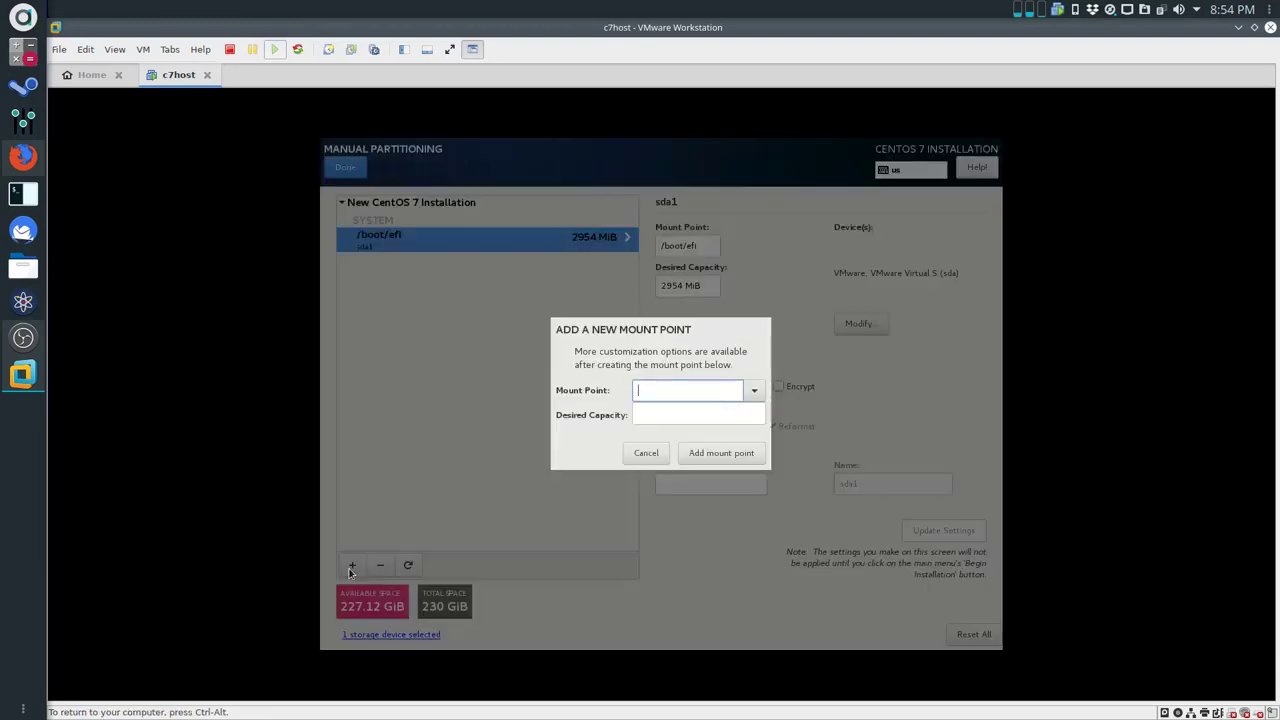
click(755, 390)
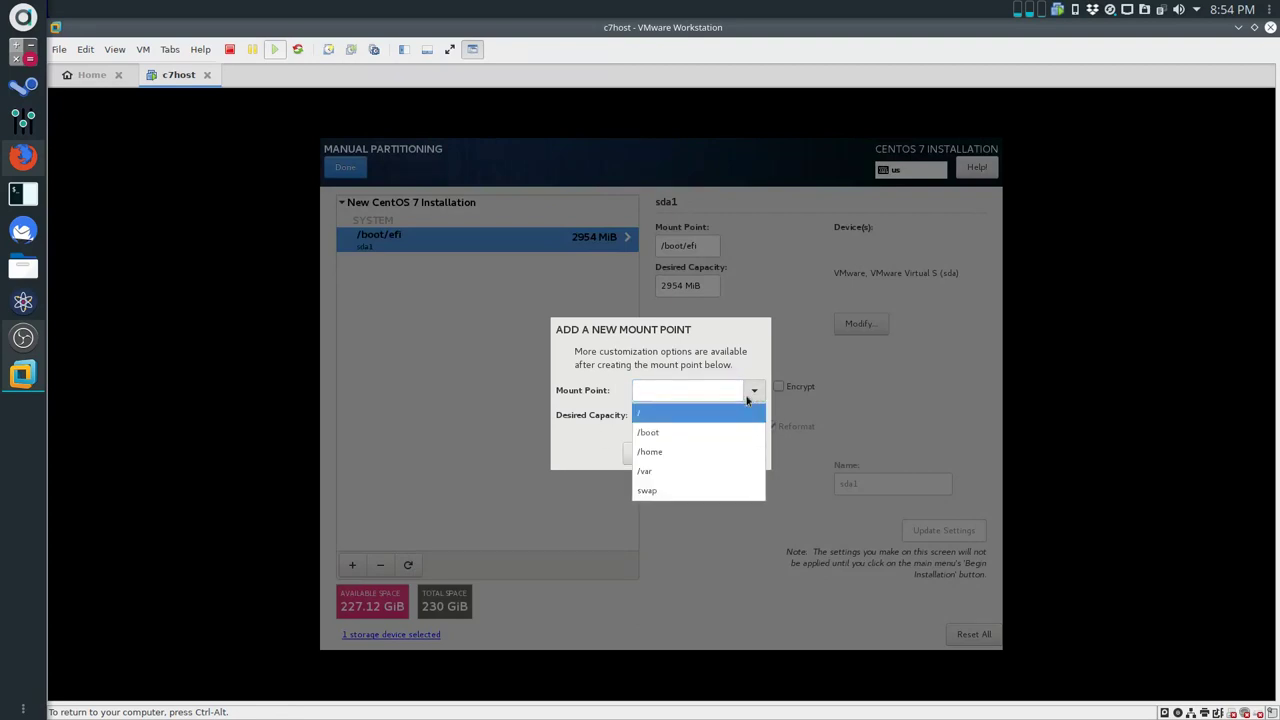
click(658, 439)
text(500)
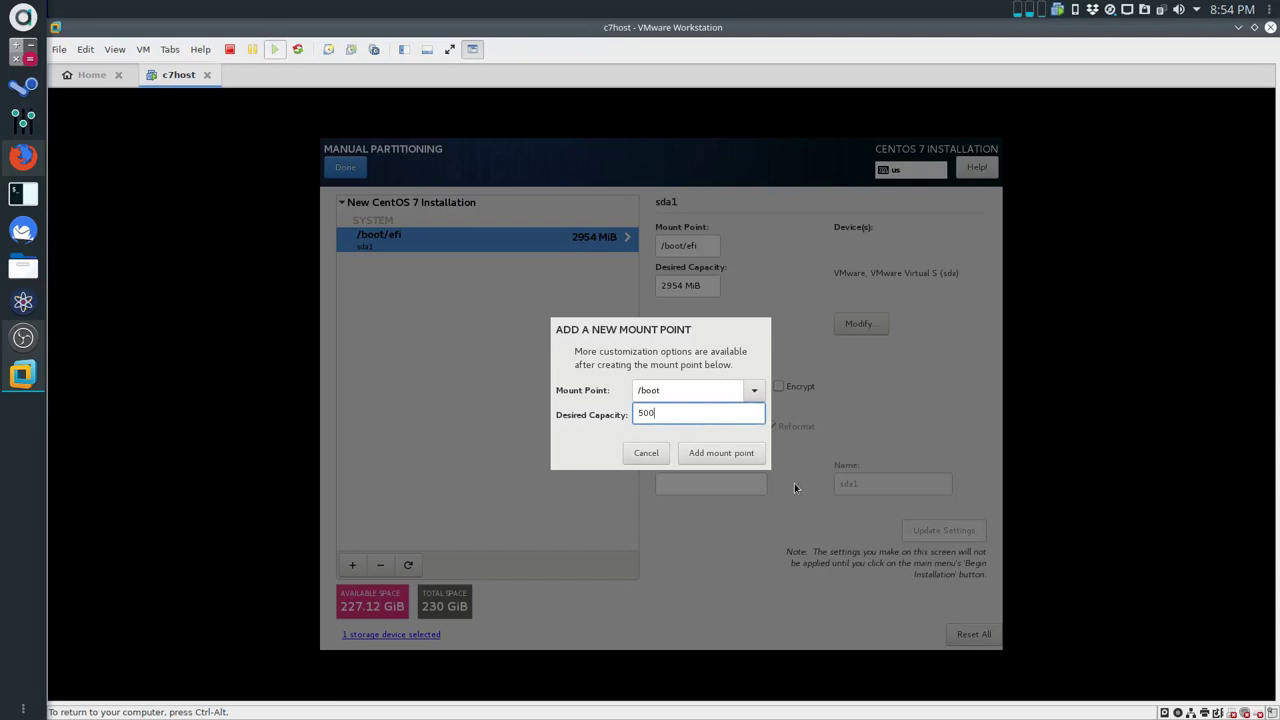
click(727, 452)
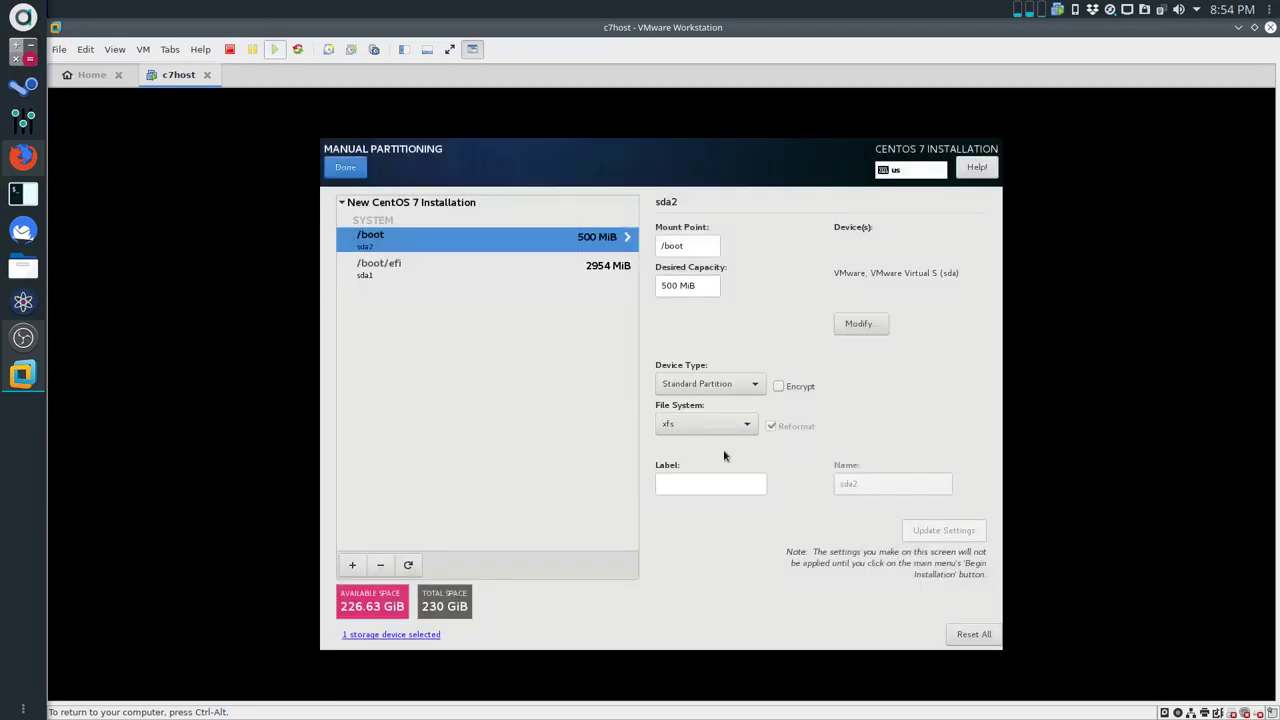
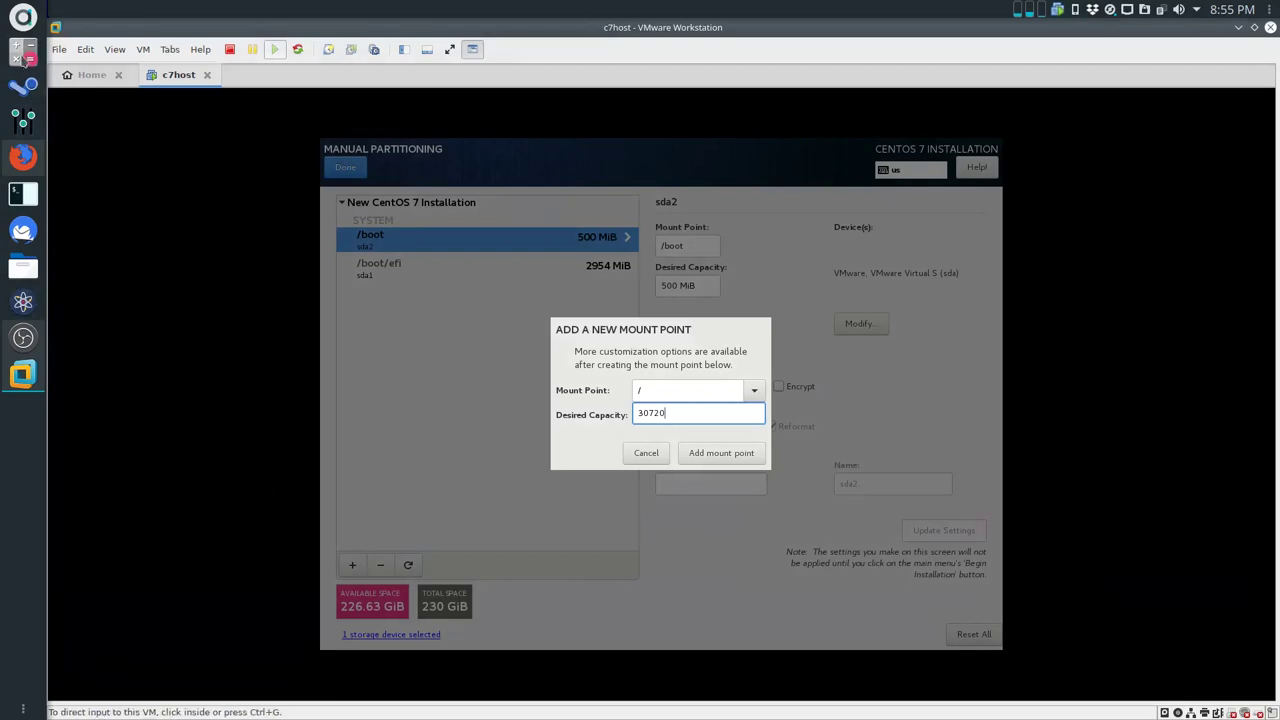
- Use the calculator to work out 30 × 1024 = 30720 MiB for the root partition
click(23, 53)
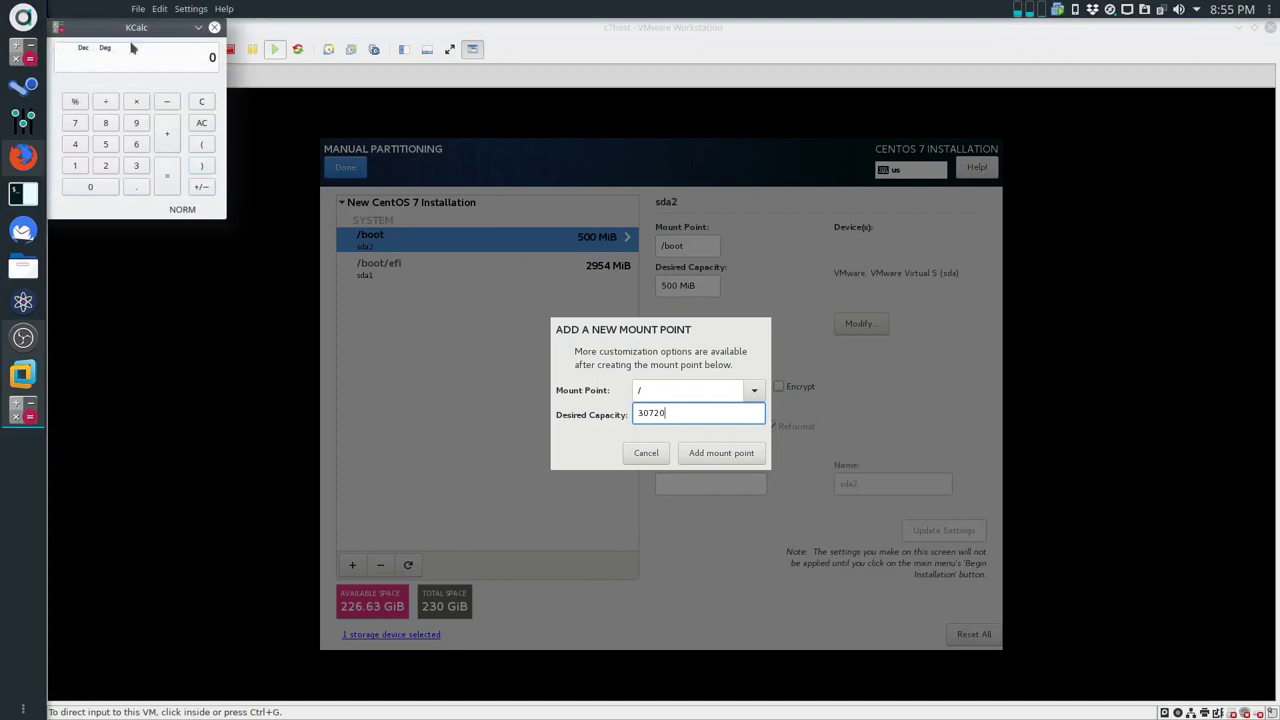
drag(121, 30, 389, 261)
click(406, 399)
click(361, 422)
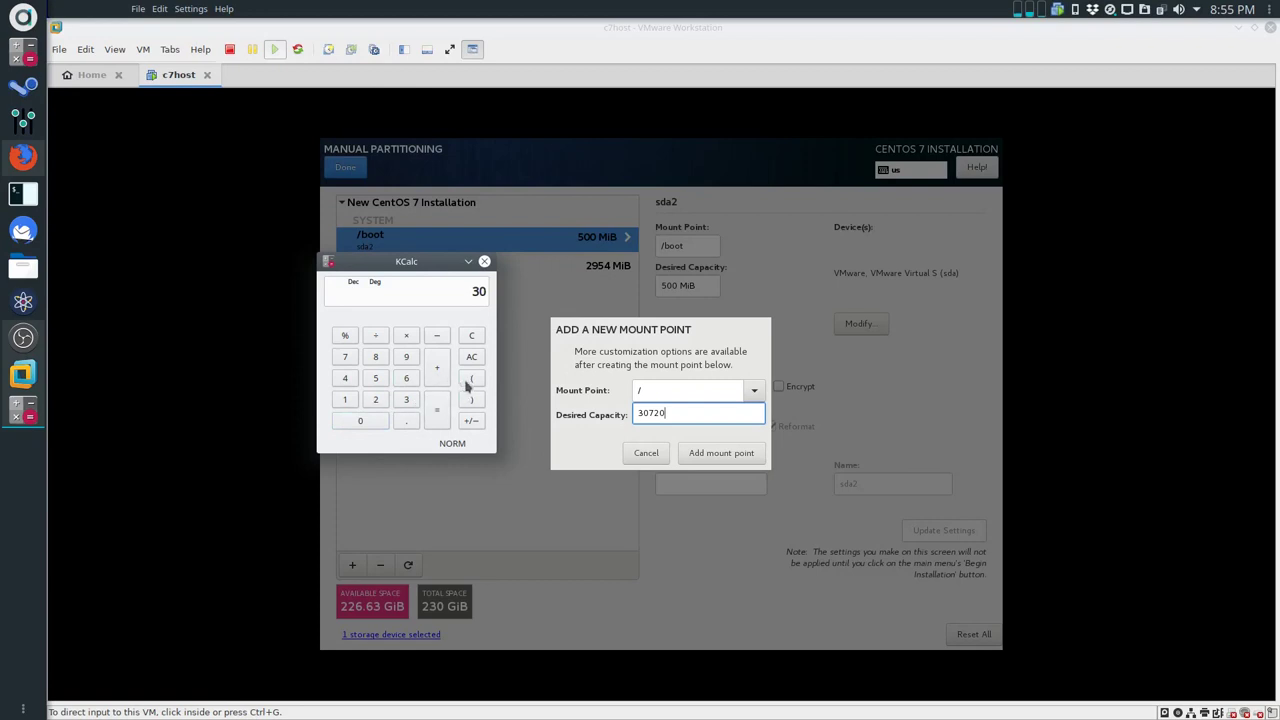
click(406, 336)
click(345, 400)
click(357, 421)
click(376, 400)
click(345, 378)
click(436, 410)
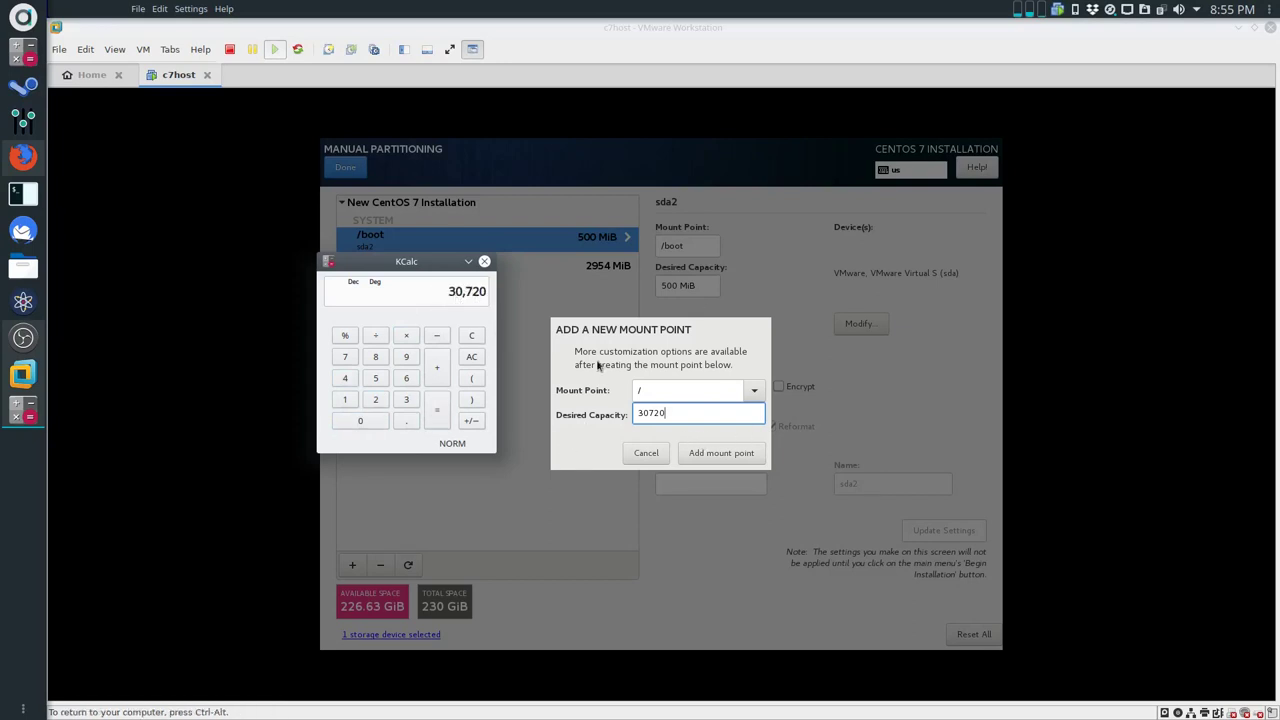
click(484, 262)
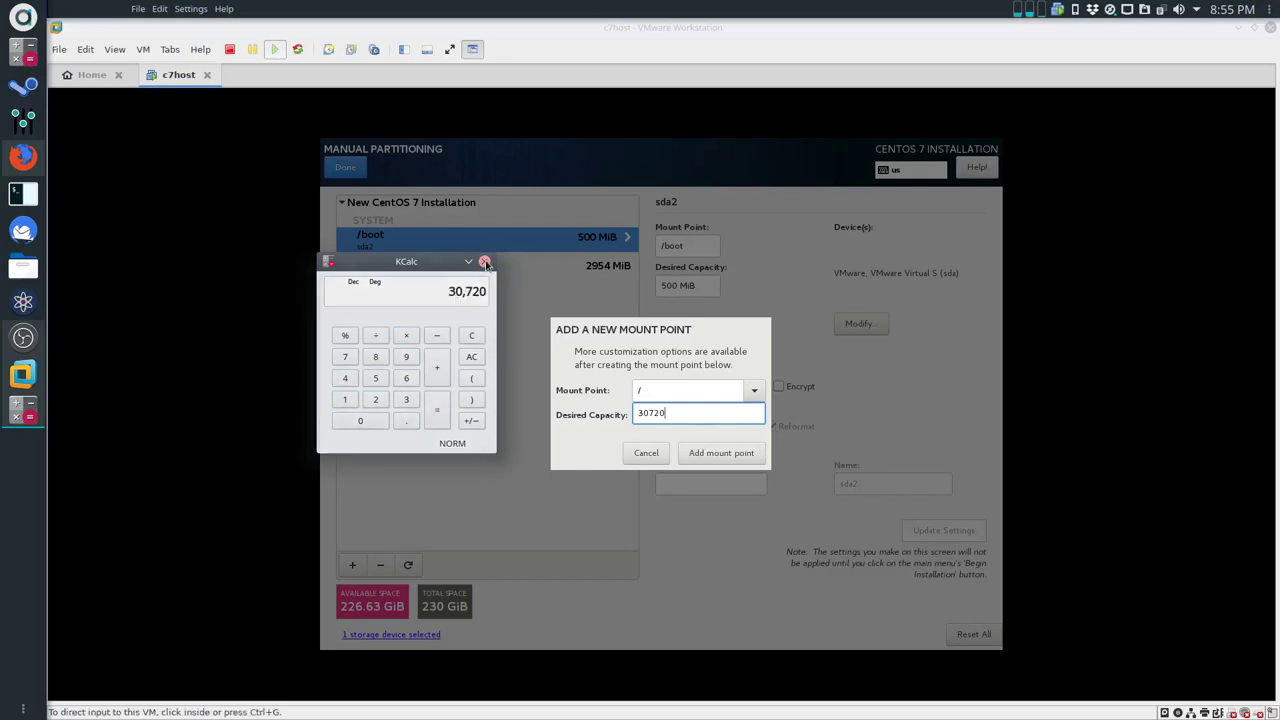
- Add the 30 GiB / mount point and set its file system to ext4
click(716, 455)
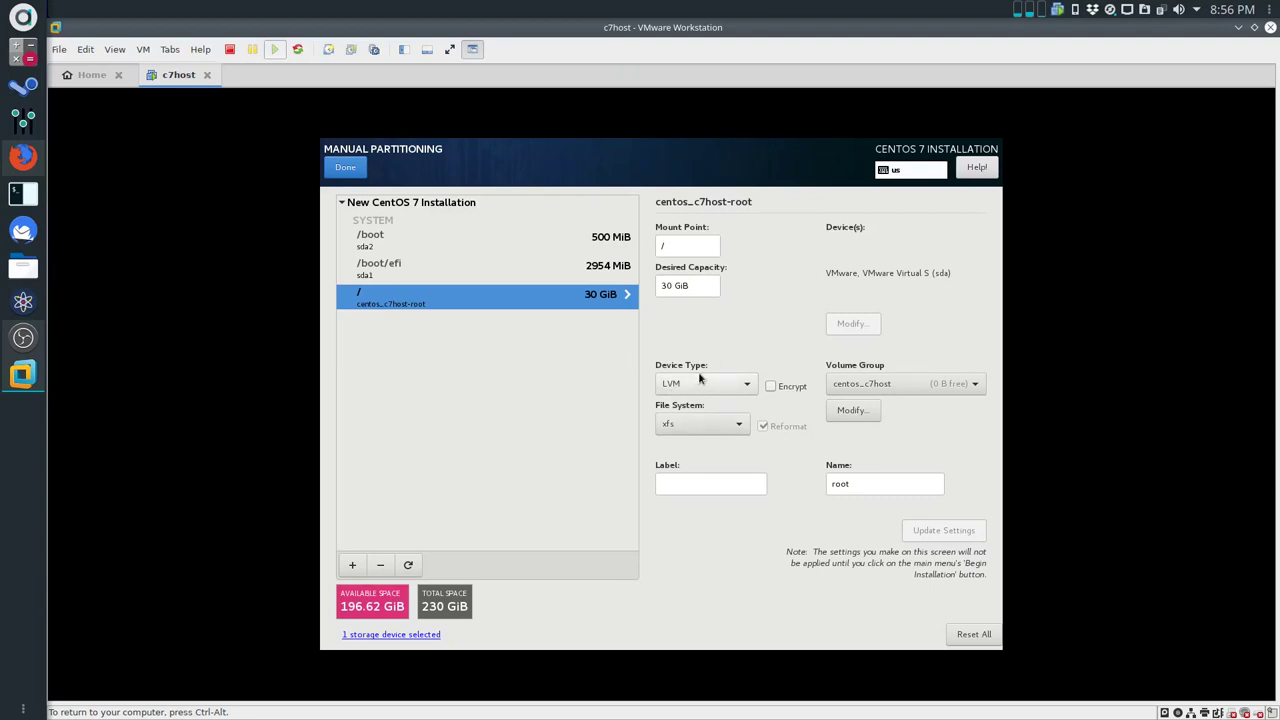
click(739, 426)
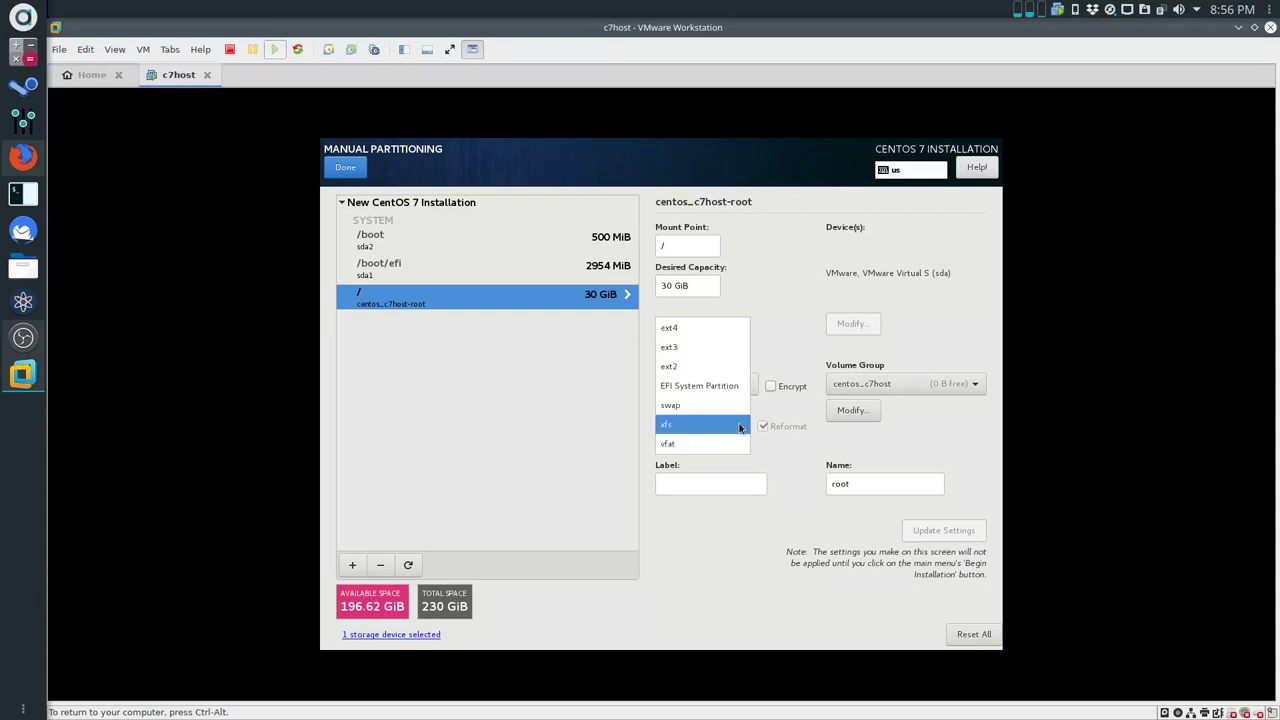
click(684, 330)
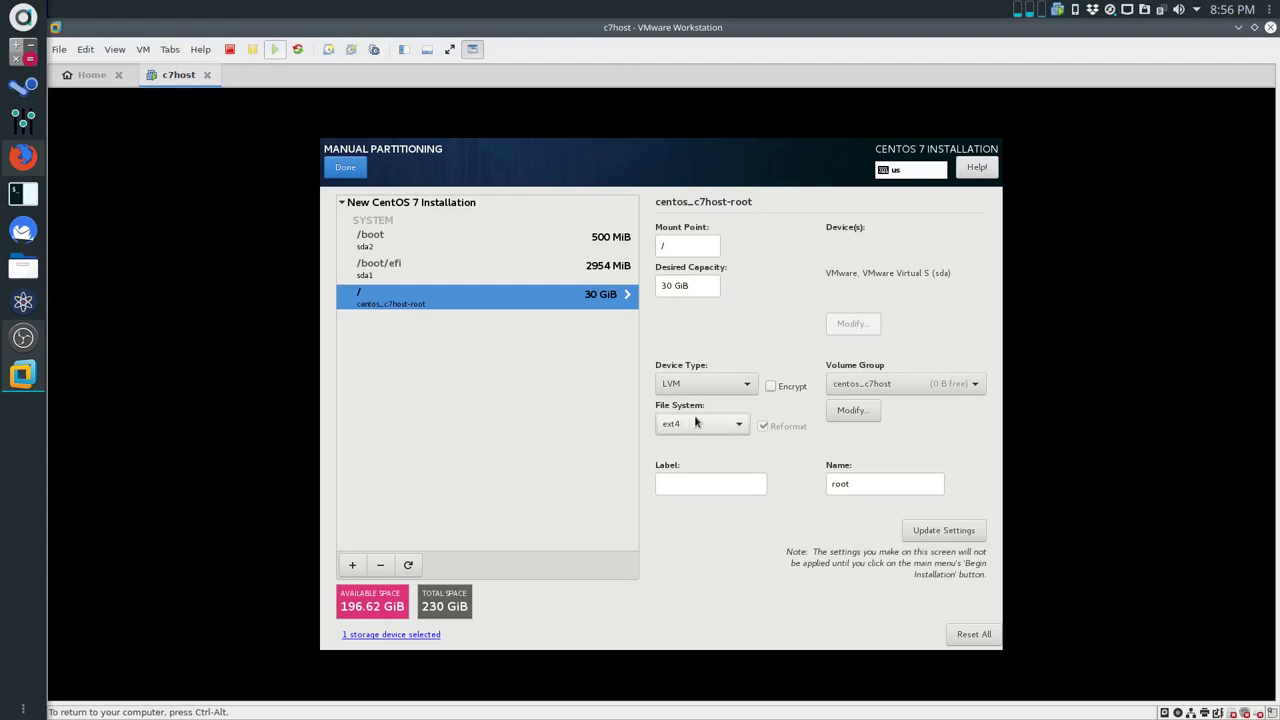
- Start a new mount point and choose /home from the suggested list
click(353, 565)
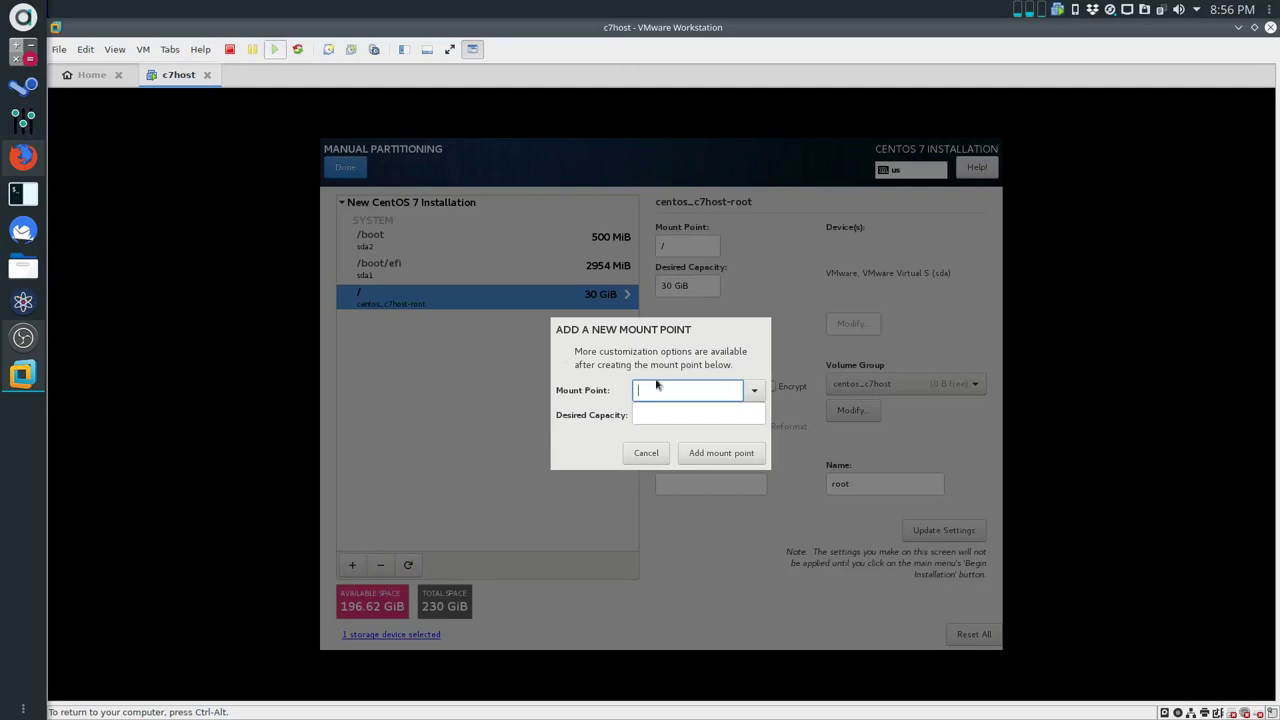
click(753, 391)
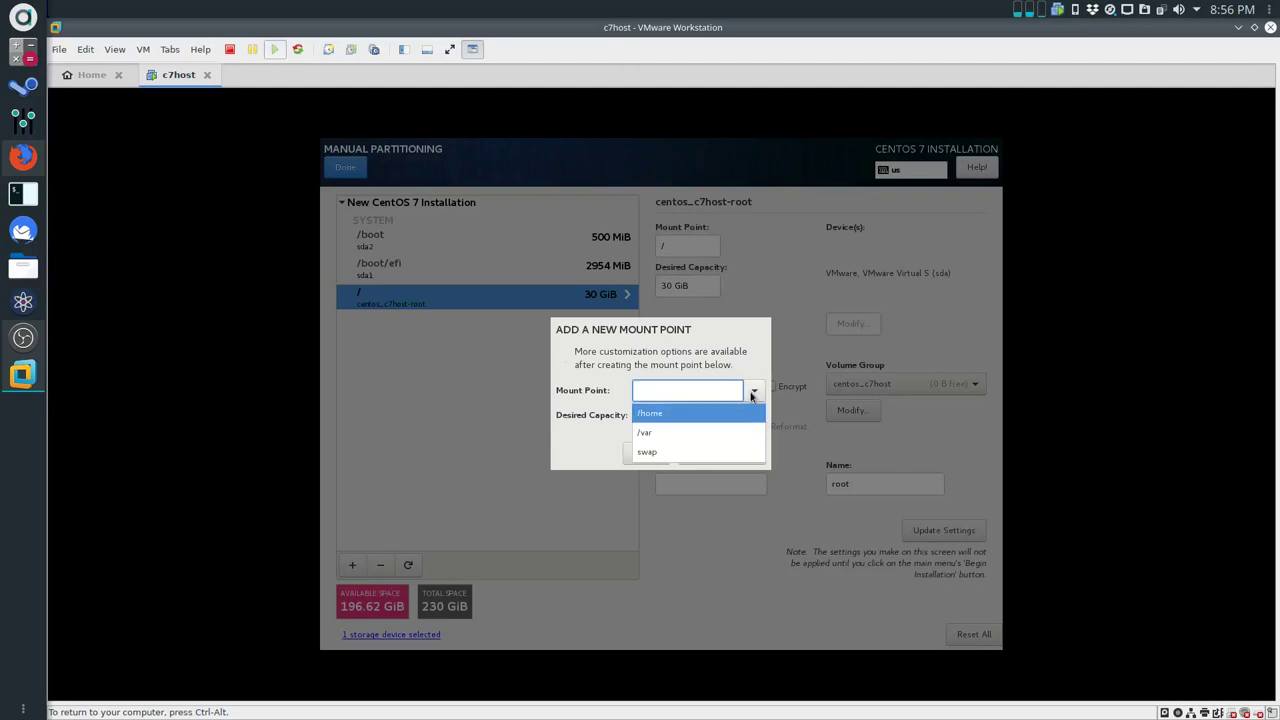
click(662, 414)
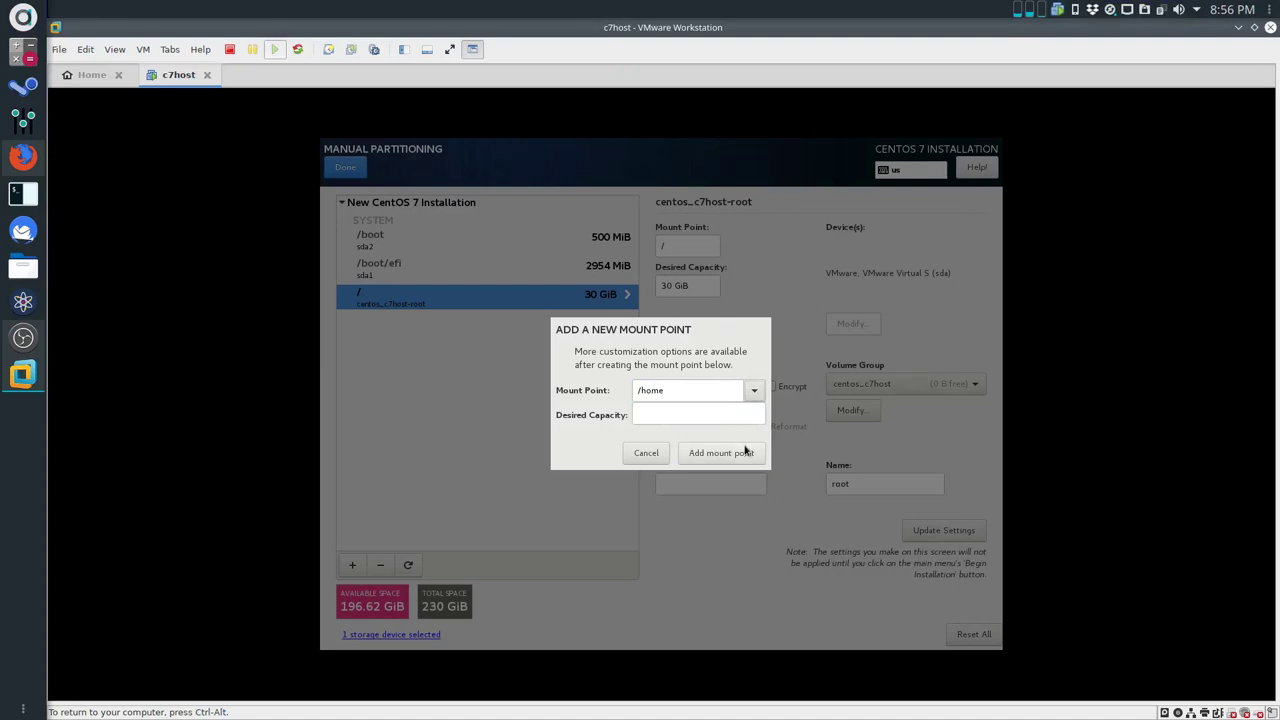
- Calculate 42 × 1024 = 43008 MiB in the calculator for the /home size
key(ctrl+alt)
click(23, 52)
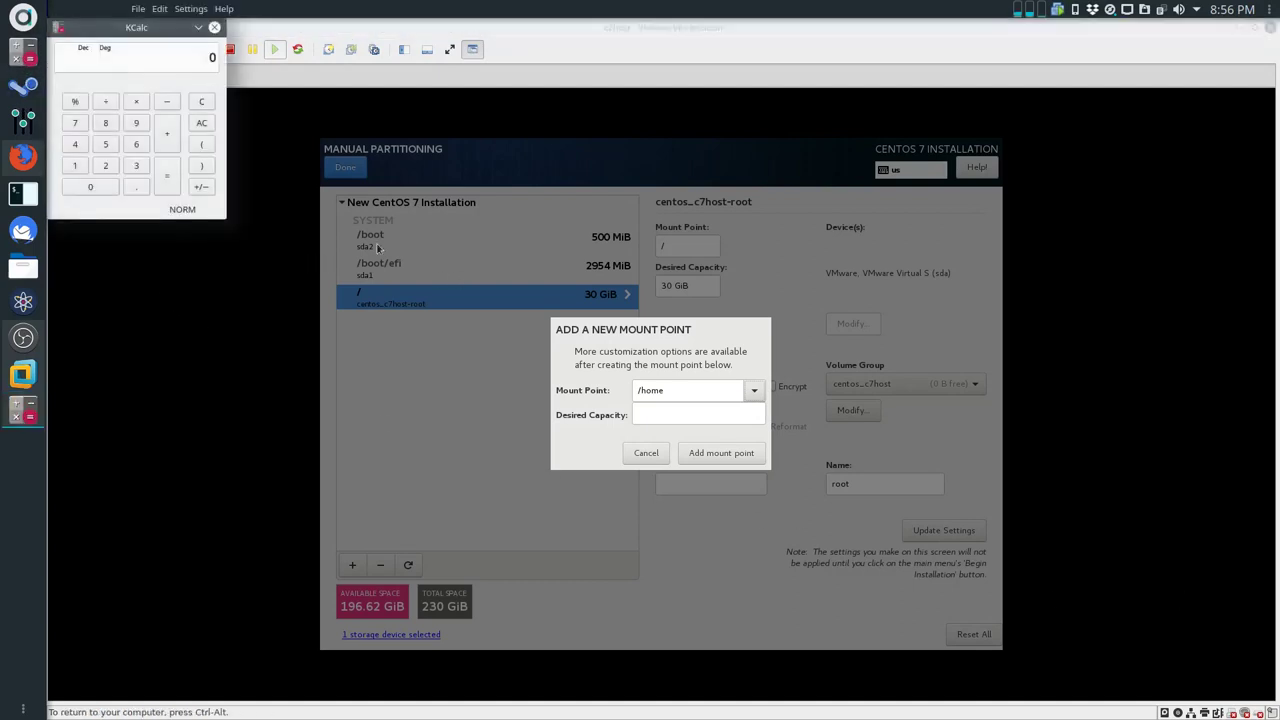
drag(95, 30, 585, 313)
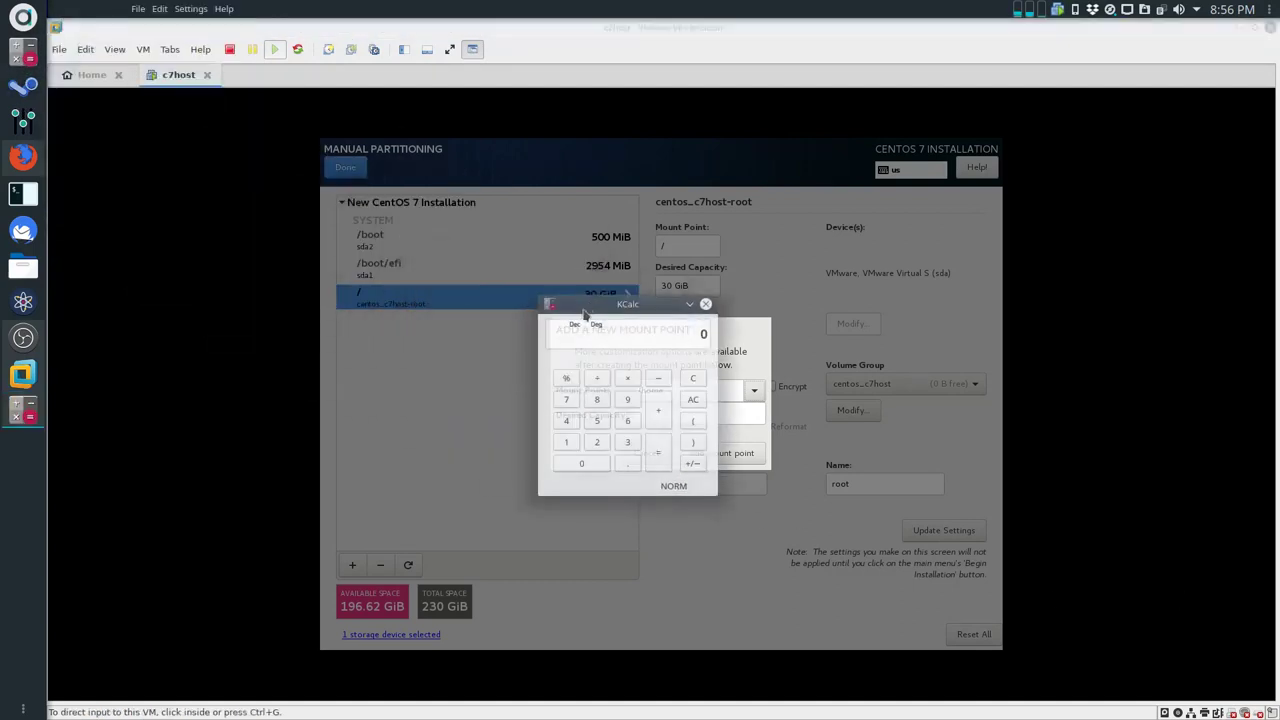
click(566, 428)
click(595, 446)
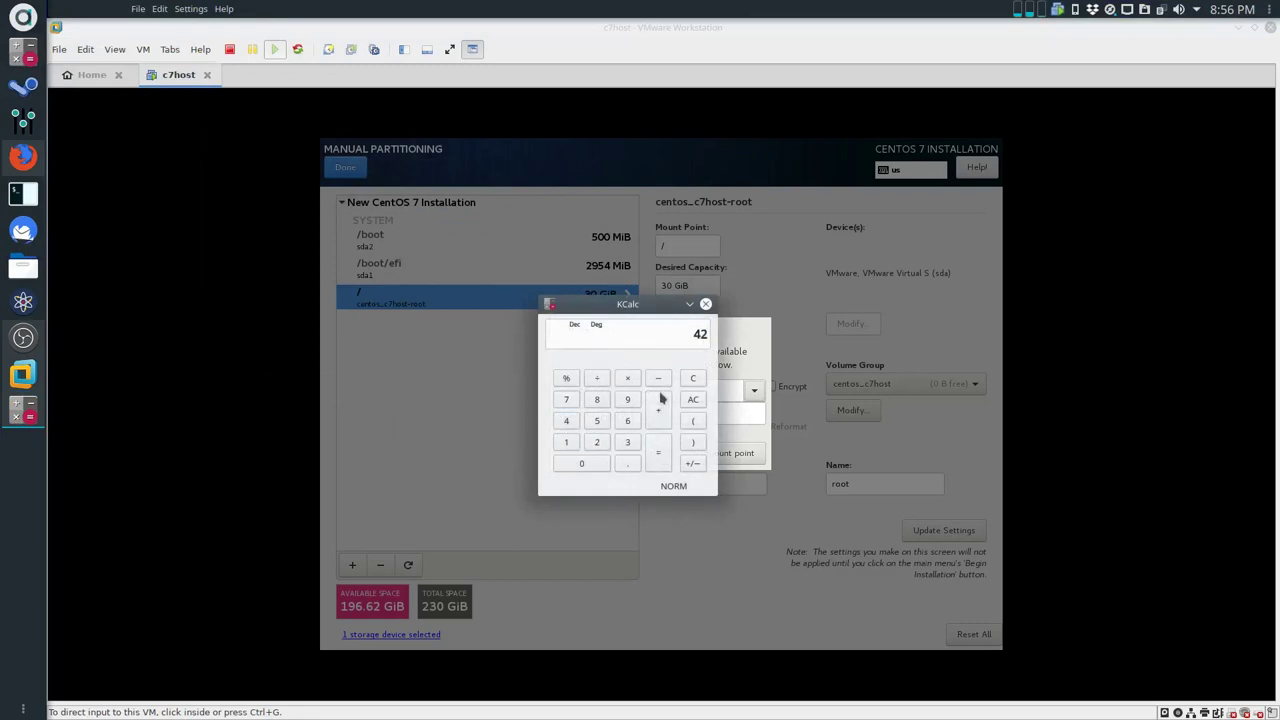
click(627, 380)
click(565, 446)
click(576, 464)
click(597, 444)
click(566, 421)
click(658, 452)
click(706, 304)
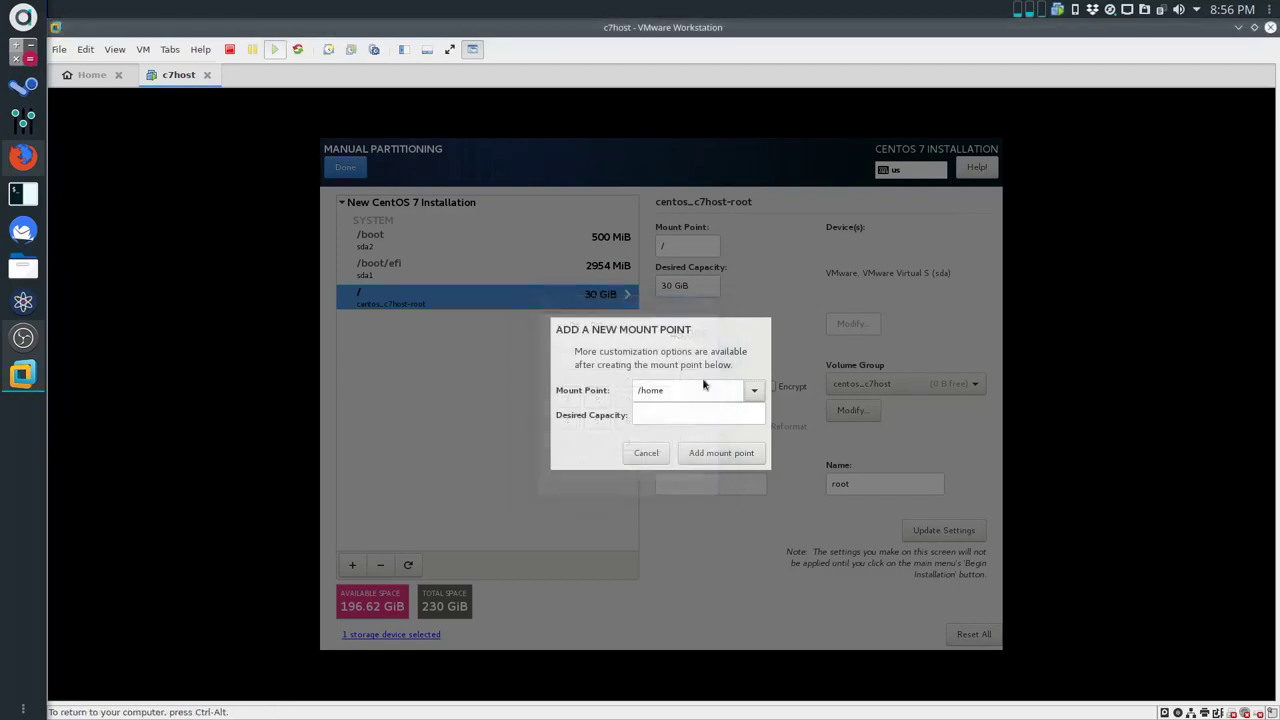
- Add /home with a capacity of 43008 and set its file system to ext4
click(650, 414)
text(43)
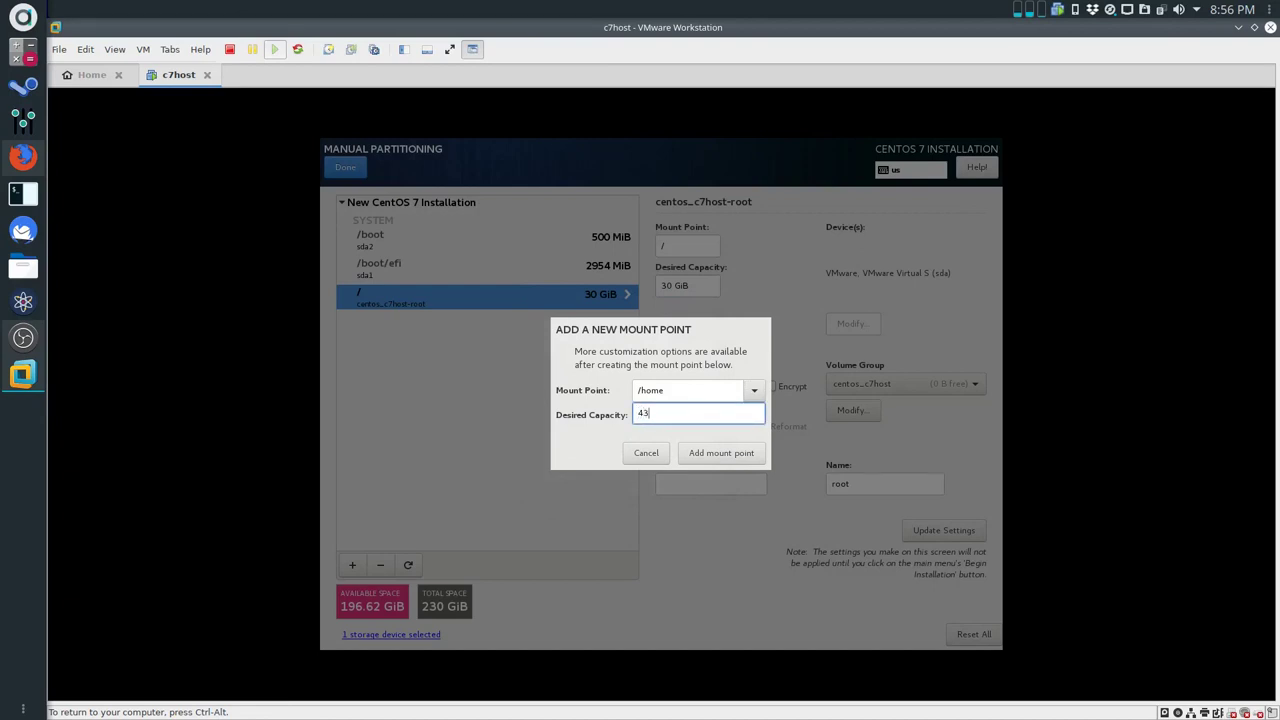
text(008)
click(721, 453)
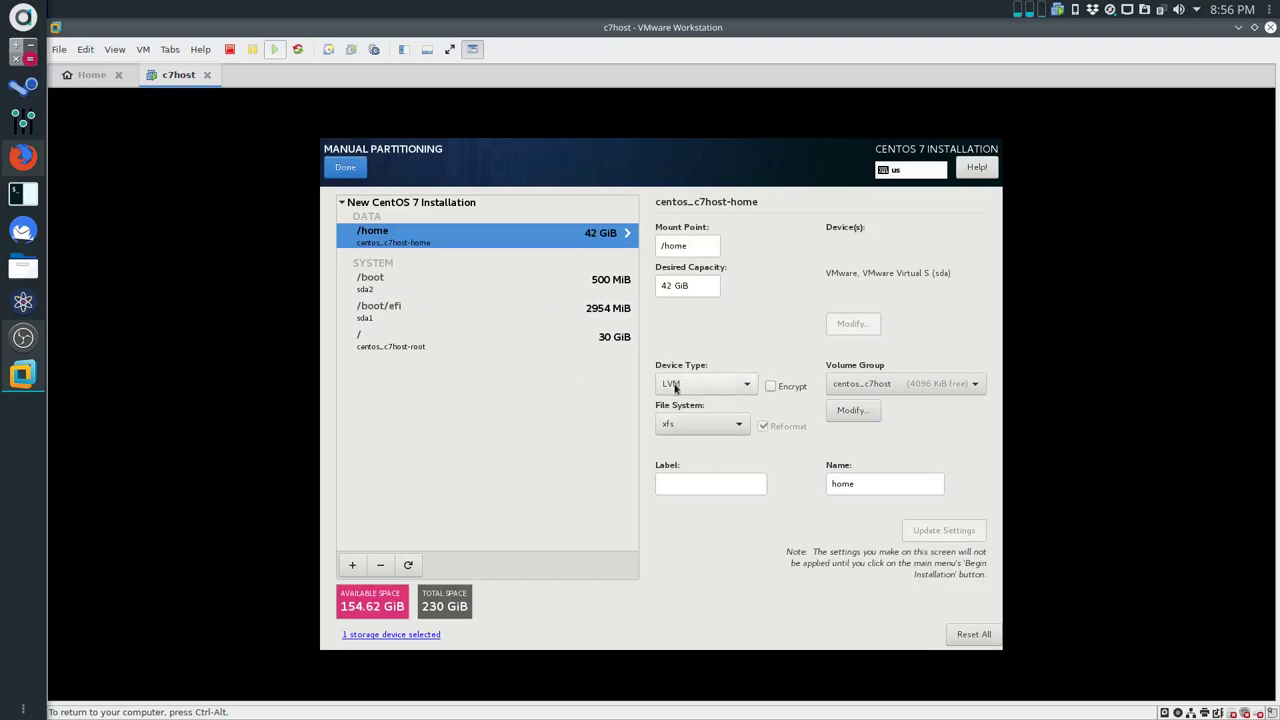
click(735, 425)
click(680, 331)
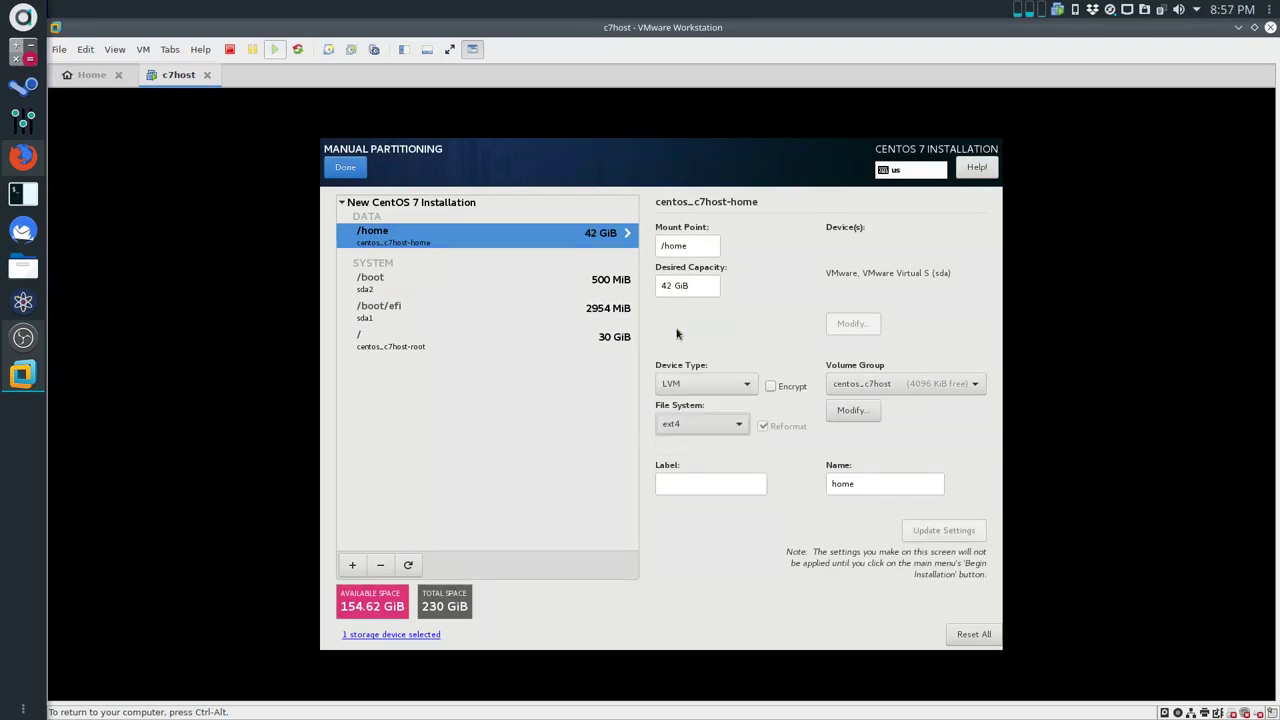
key(ctrl+alt)
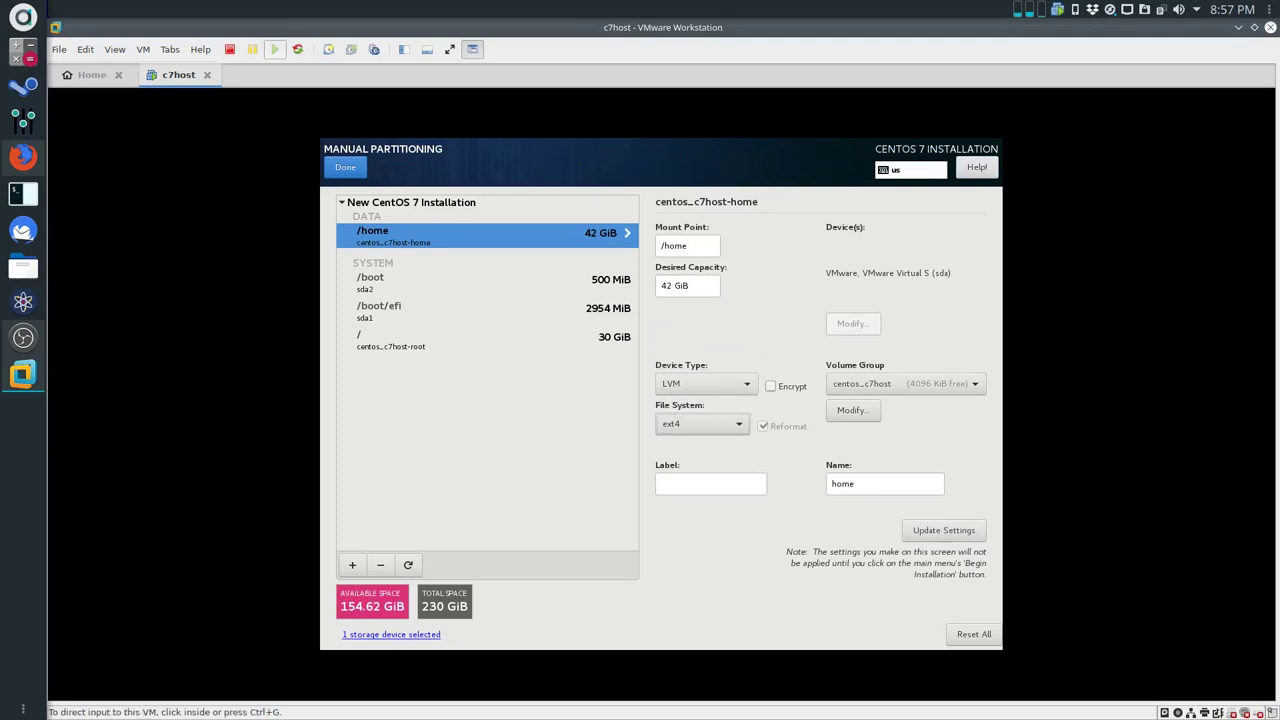
click(845, 557)
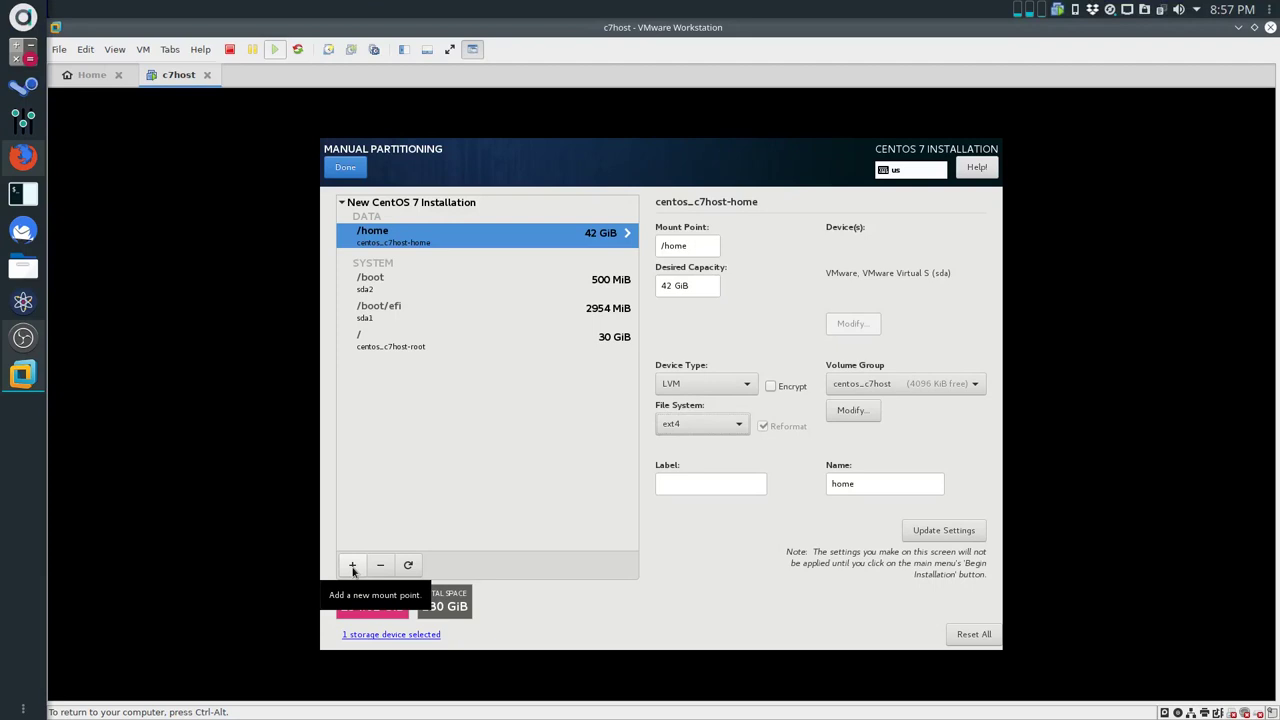
- Start a new mount point and enter /var/lib/libvirt/images as its path
click(352, 566)
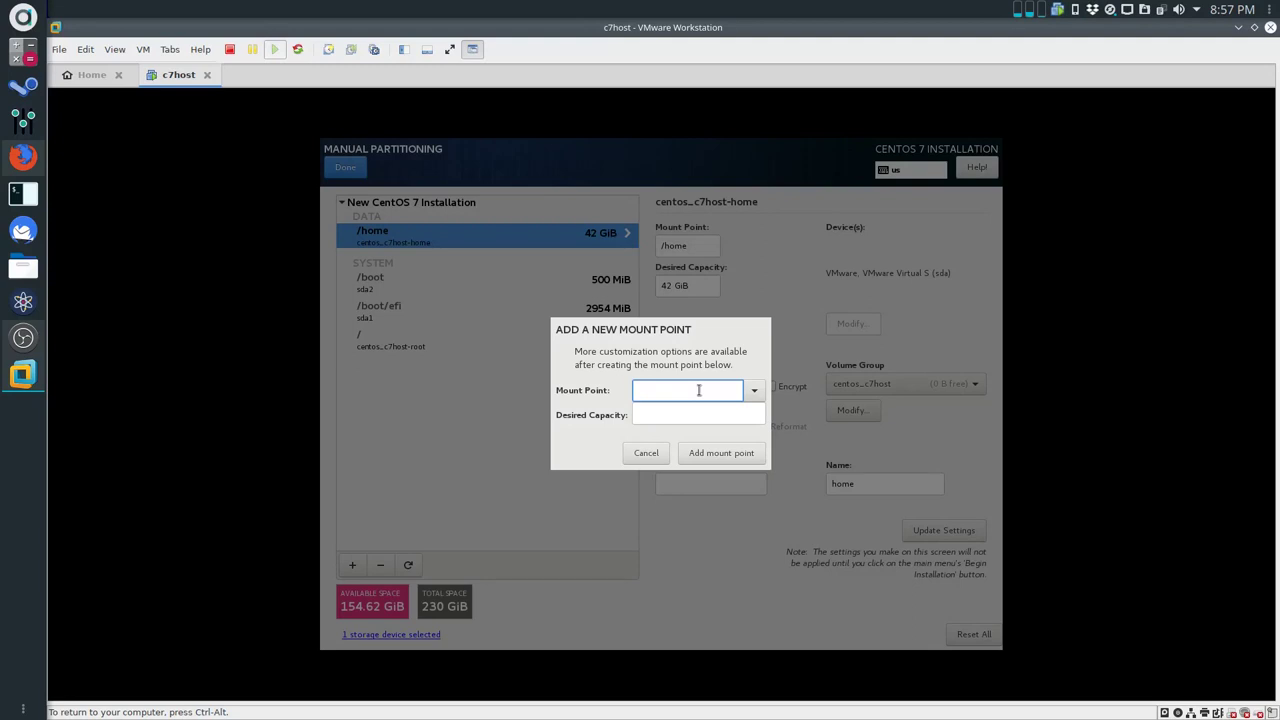
text(/var/lib/libvirt/)
text(images)
- Calculate 100 × 1024 = 102400 MiB in the calculator for the images volume
key(ctrl+alt)
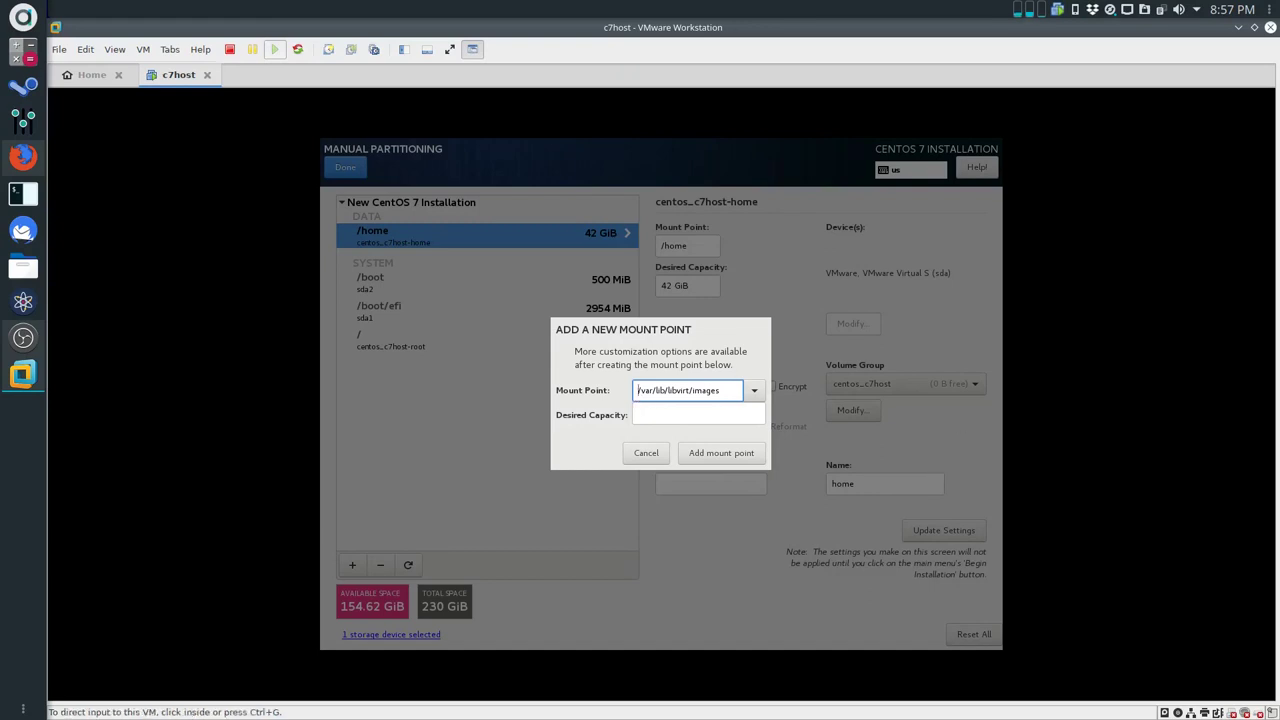
click(23, 52)
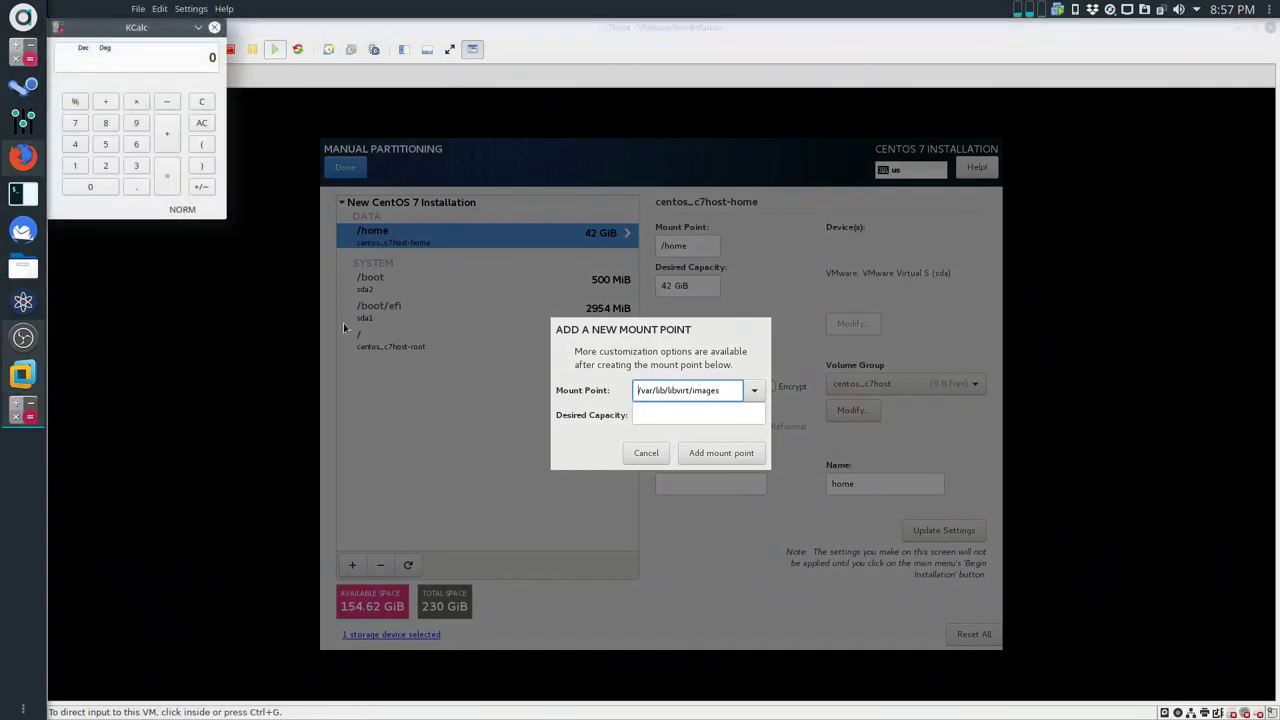
drag(110, 30, 258, 136)
click(222, 272)
click(237, 292)
click(237, 292)
click(286, 207)
click(222, 272)
click(237, 292)
click(253, 271)
click(223, 252)
click(316, 280)
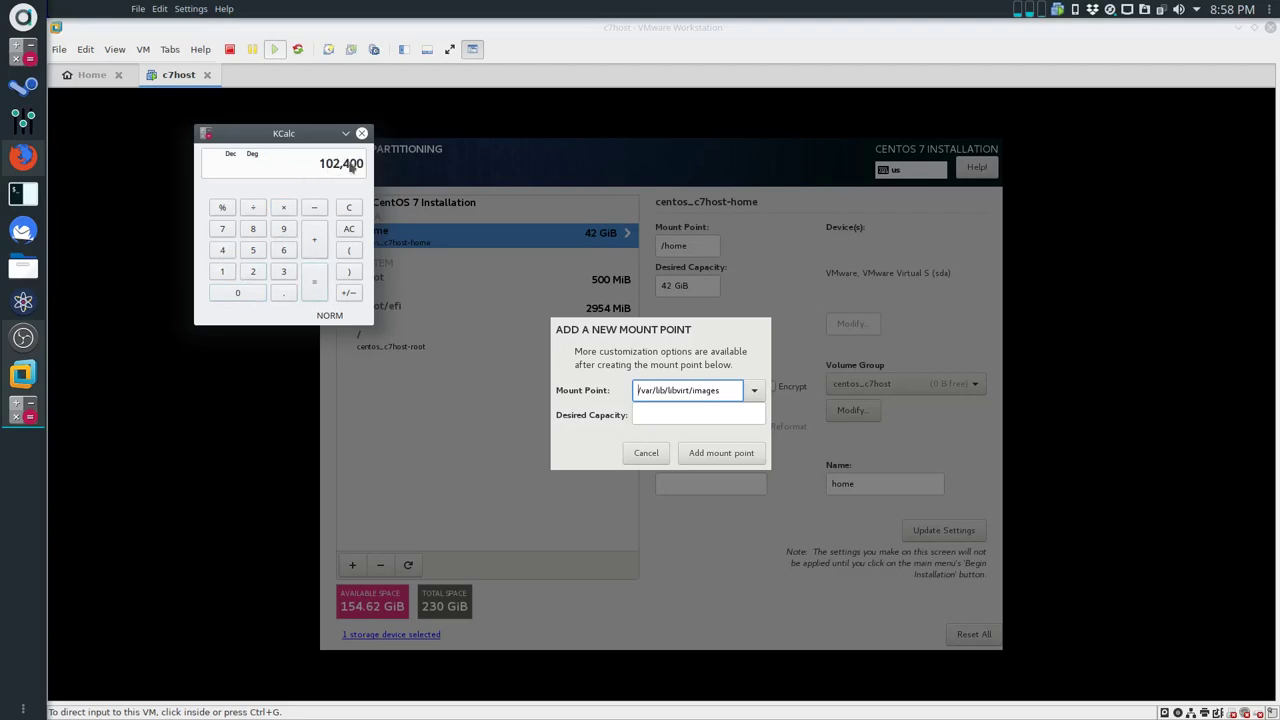
- Add the images mount point with capacity 102400 and set its file system to ext4
click(640, 414)
text(102400)
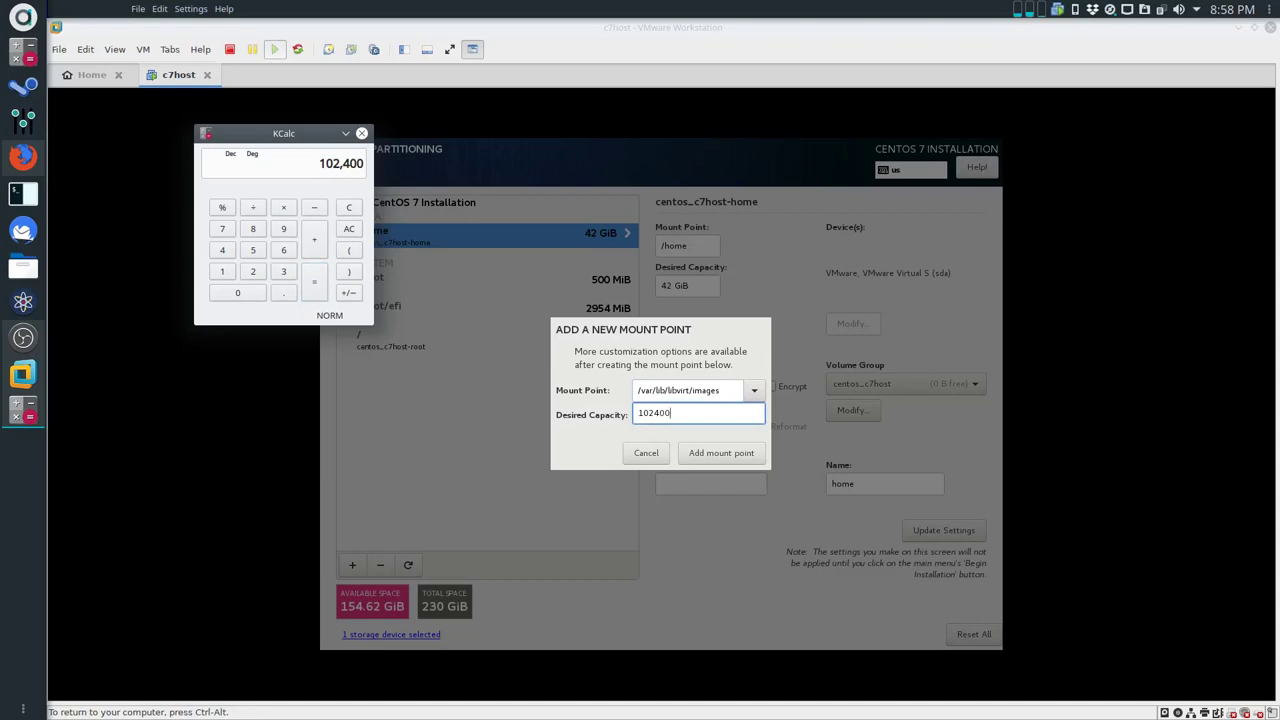
click(720, 452)
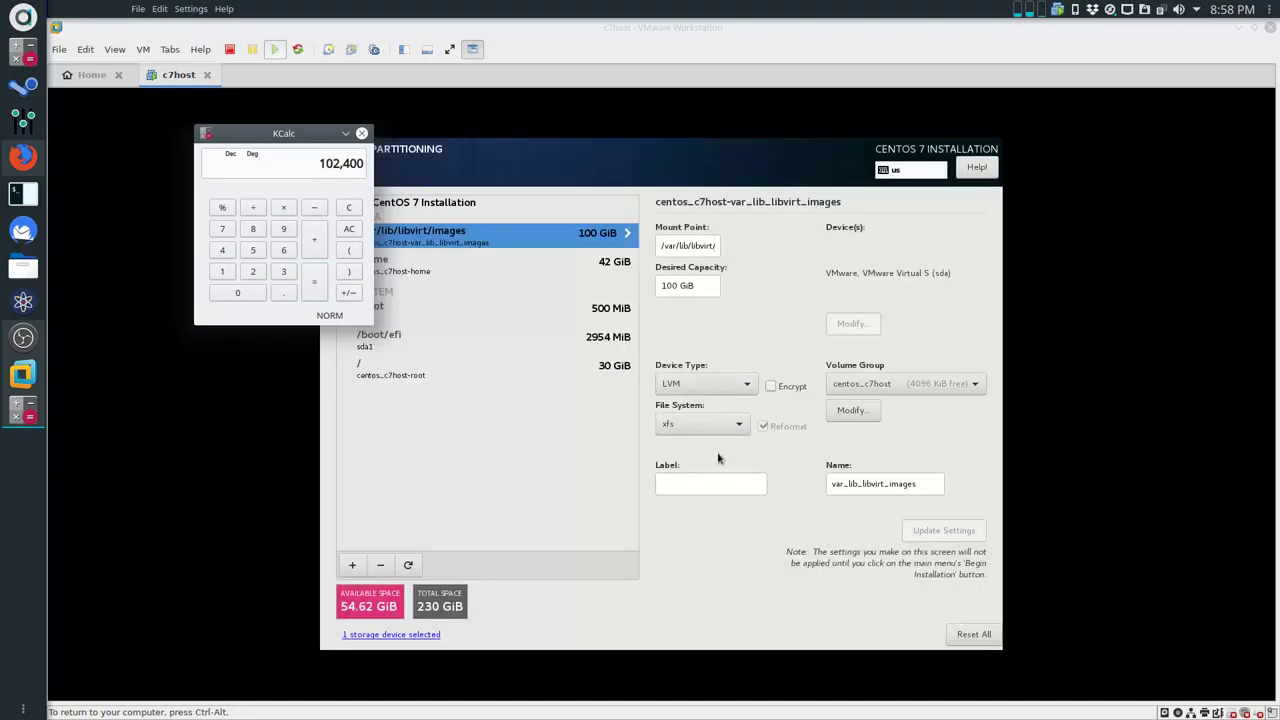
click(361, 133)
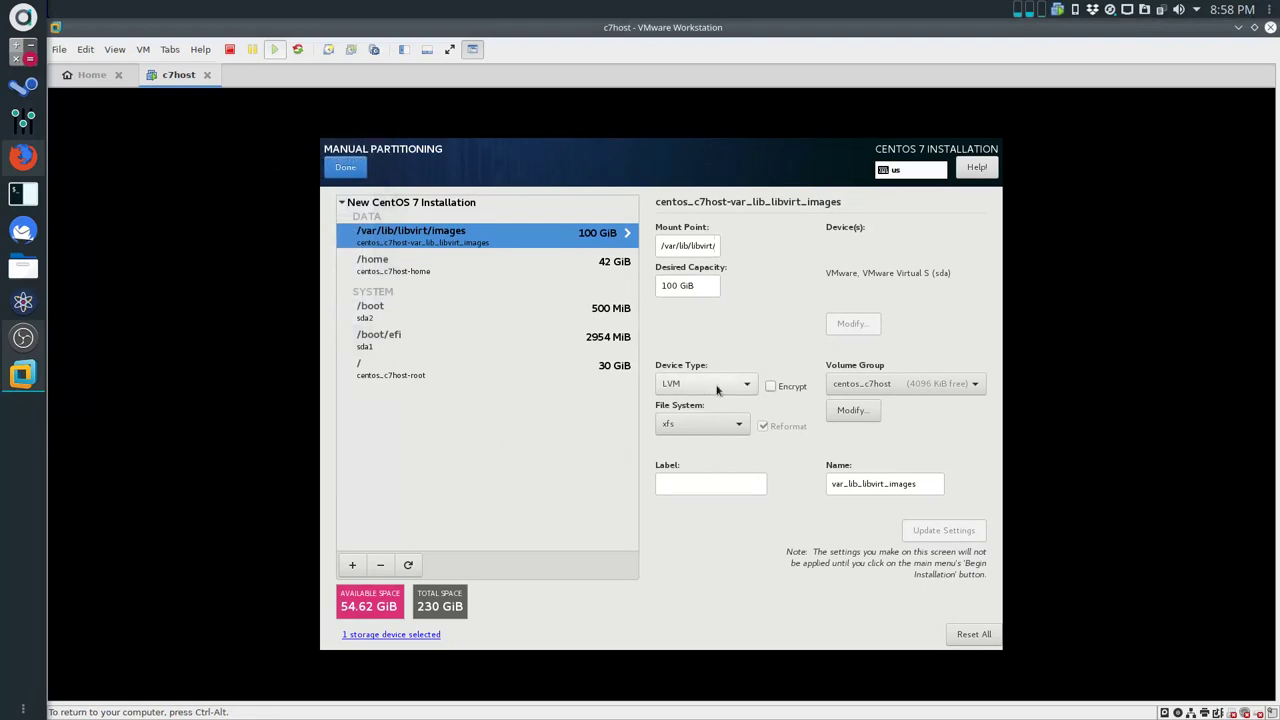
click(737, 424)
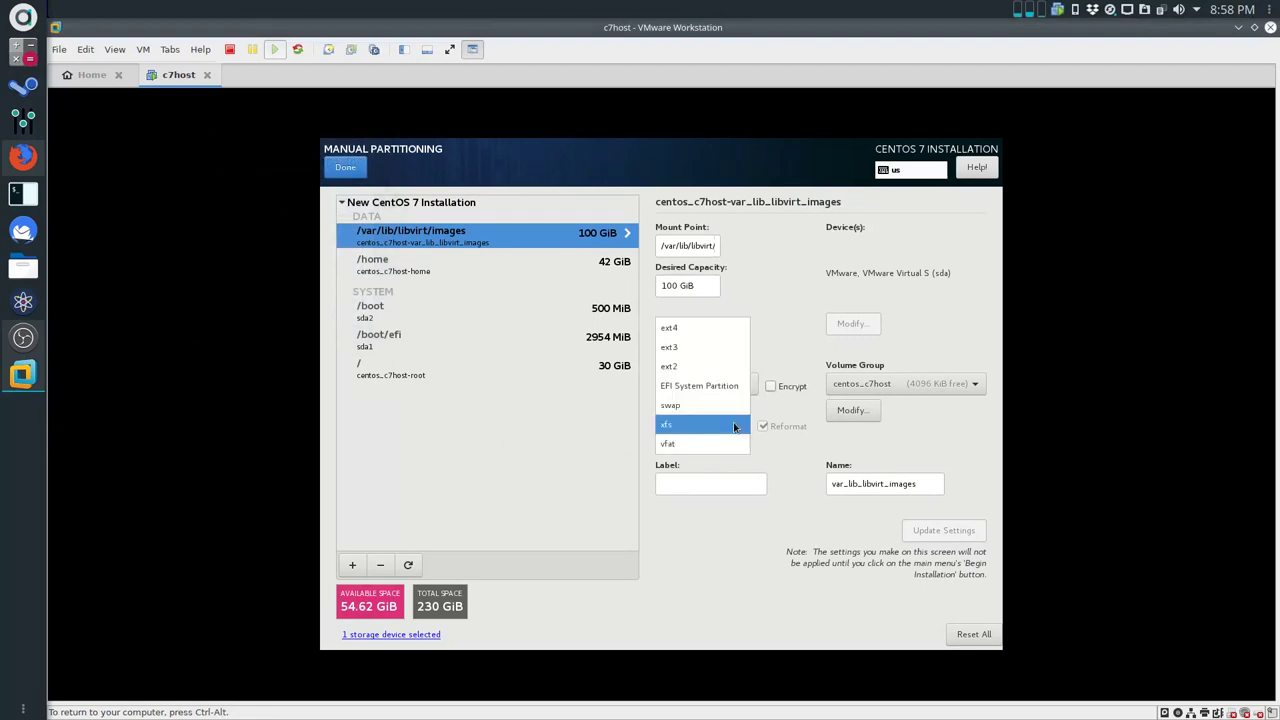
click(687, 330)
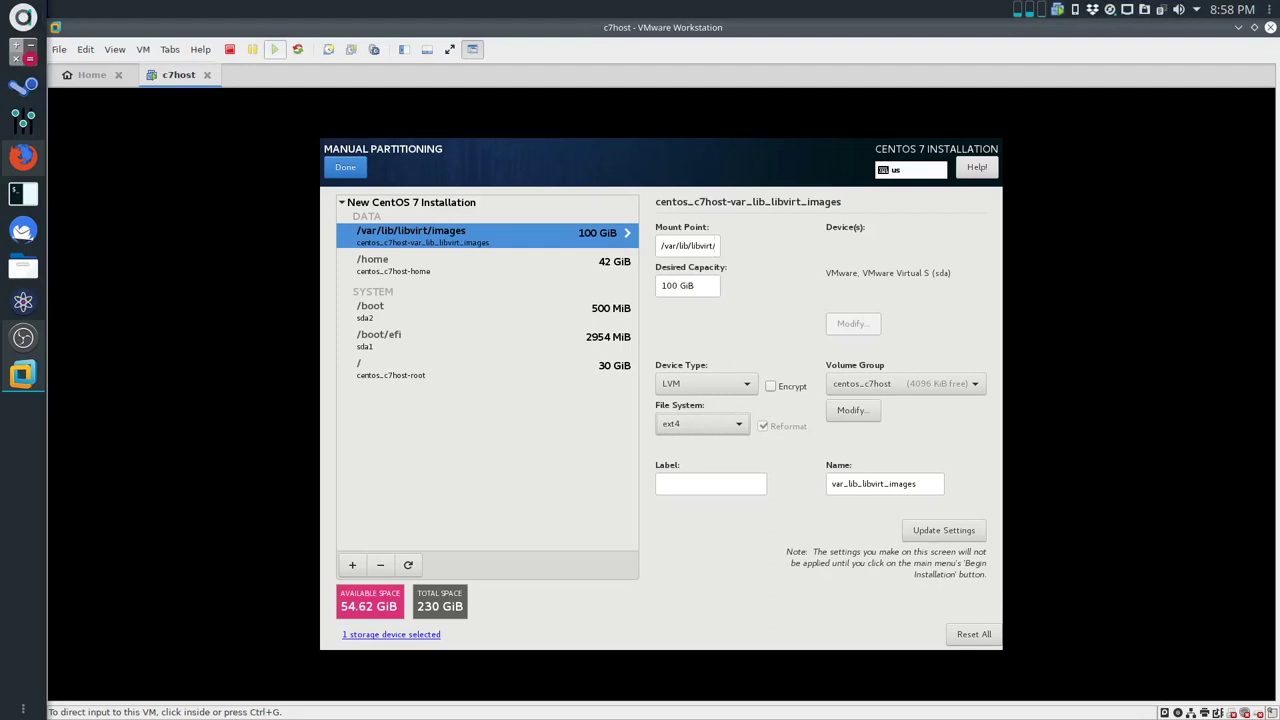
- Add a swap mount point with a desired capacity of 4096
click(352, 566)
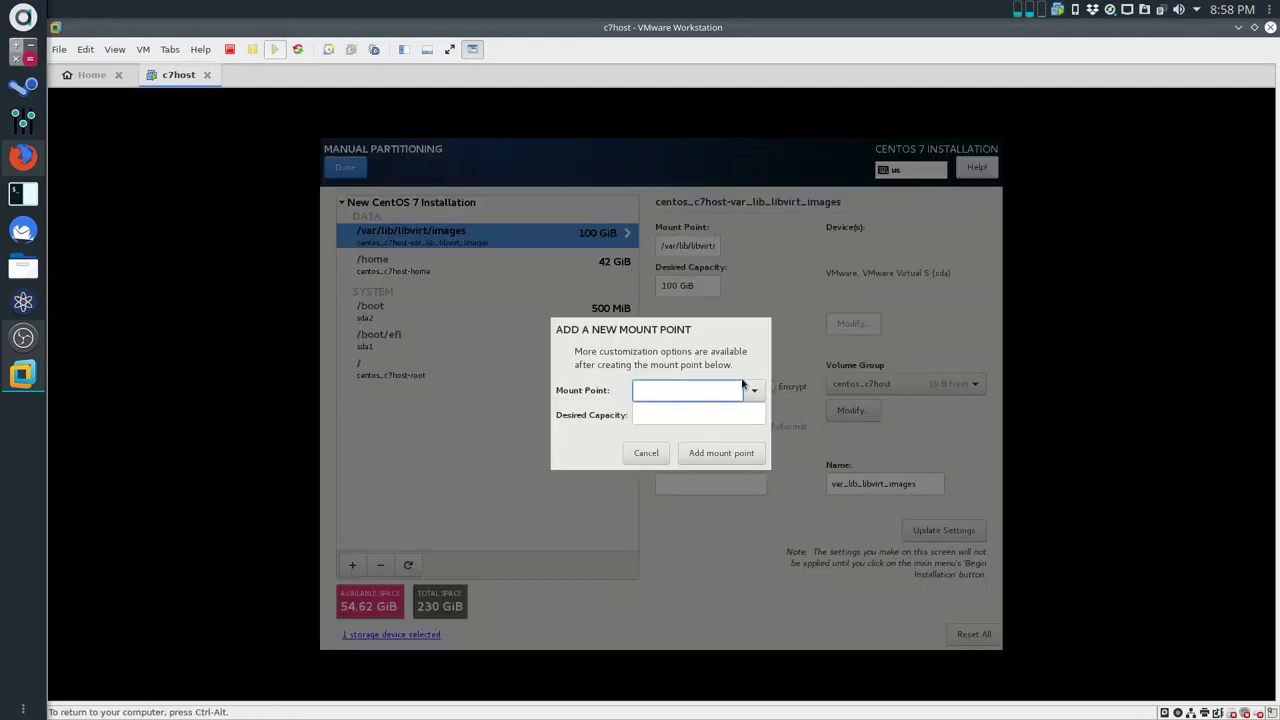
click(752, 390)
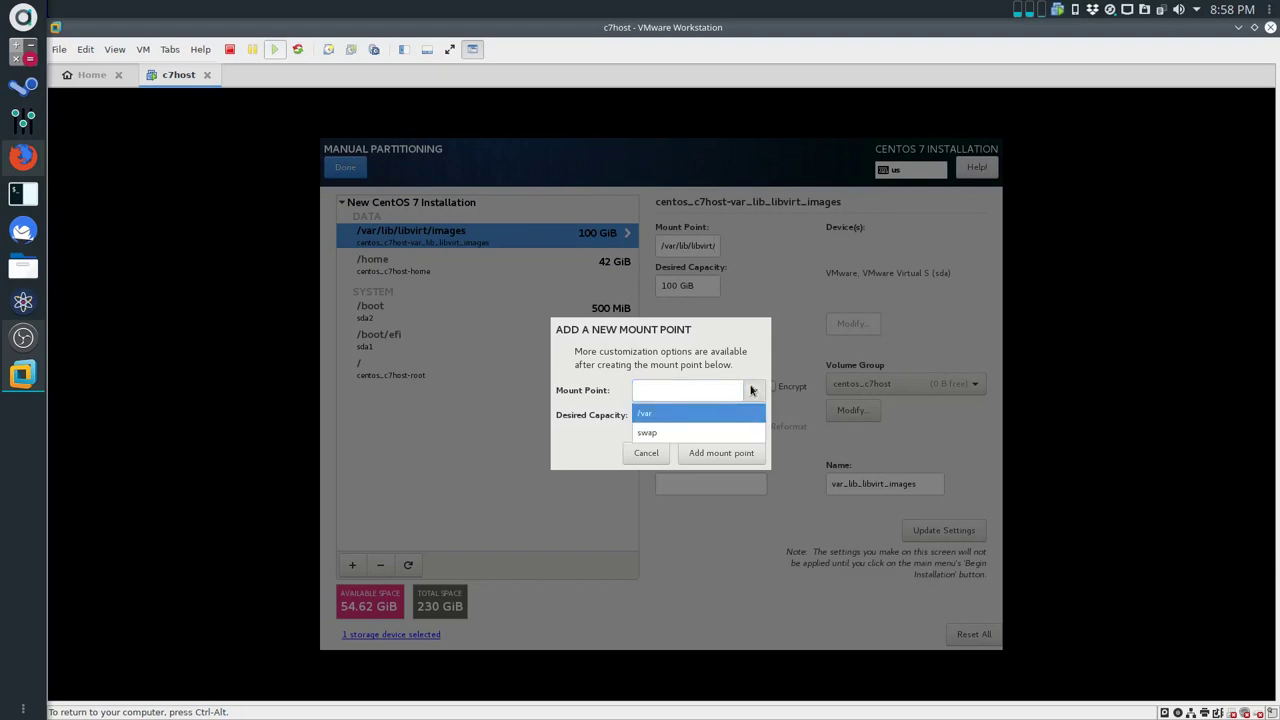
click(650, 434)
click(658, 412)
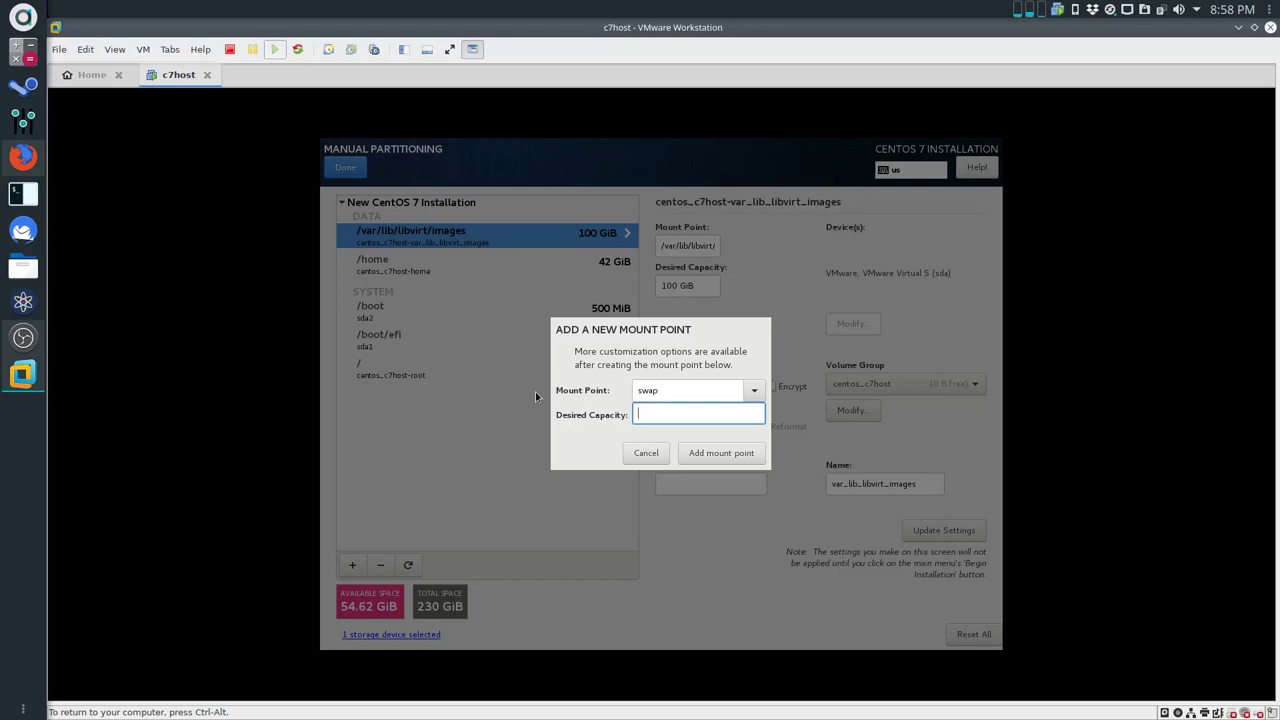
text(4096)
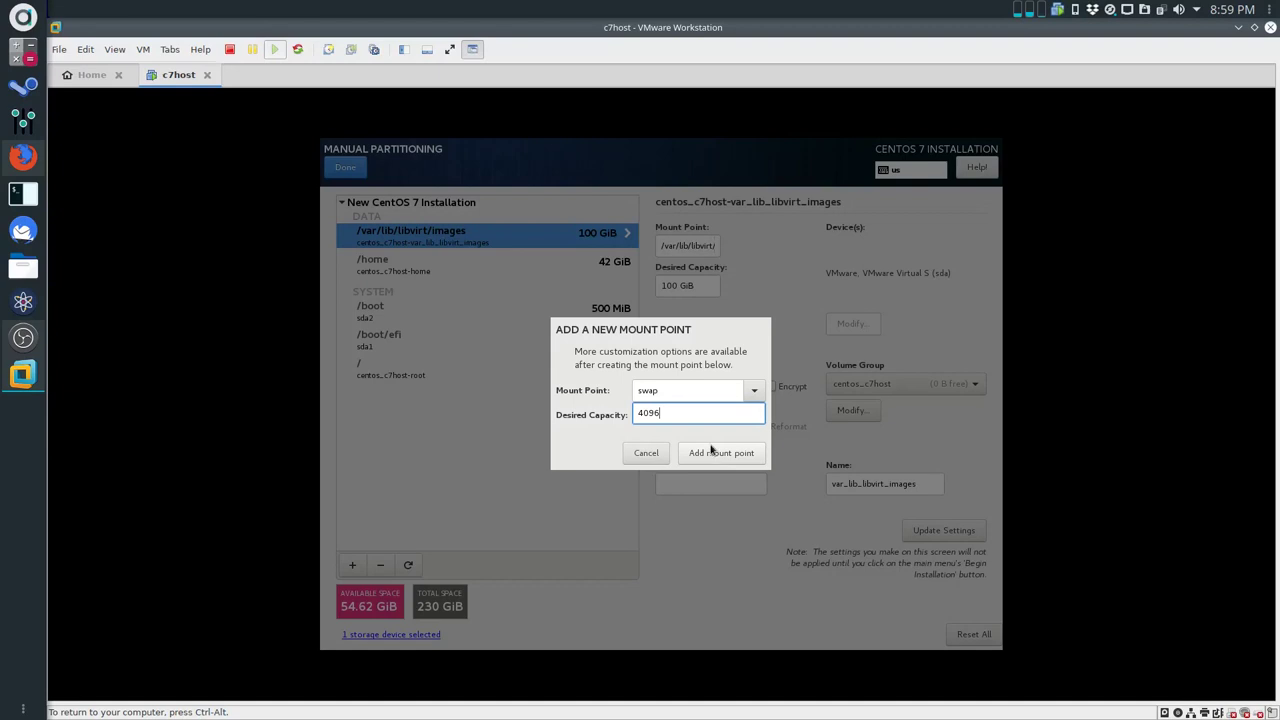
click(727, 453)
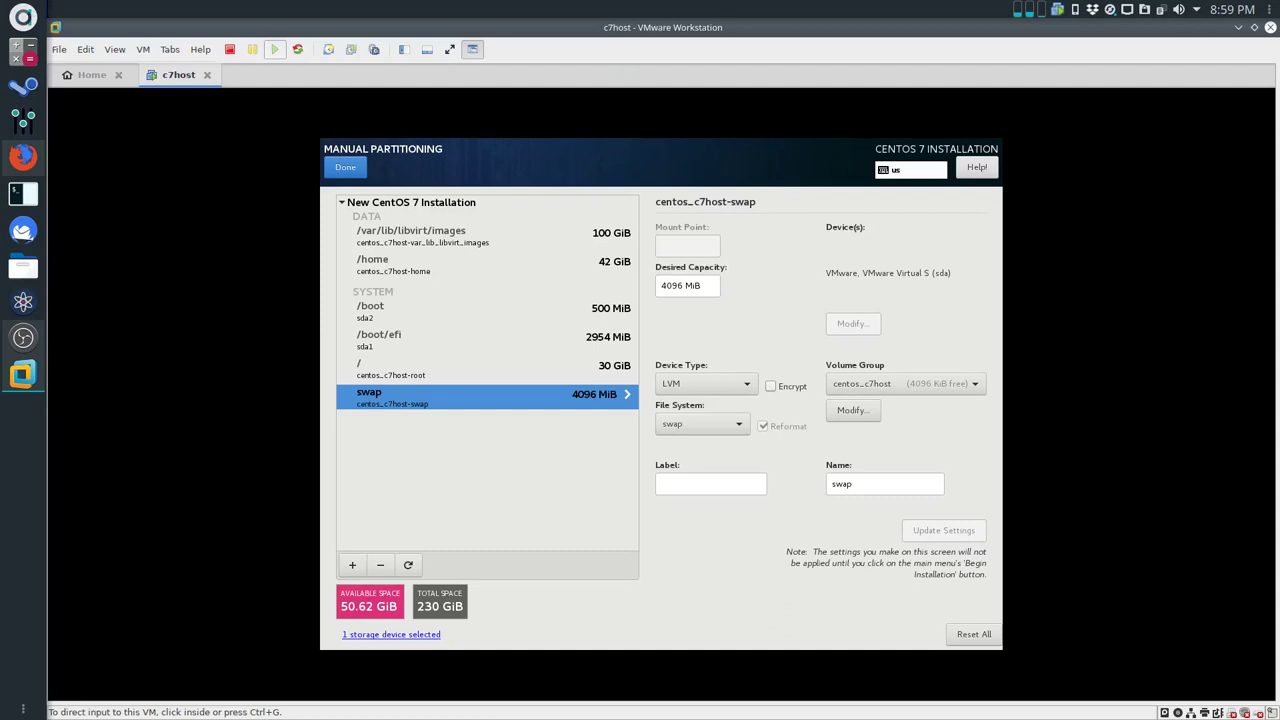
- Check the /, /boot/efi, /boot, /home and images partitions, then accept the partitioning changes
click(388, 370)
click(403, 346)
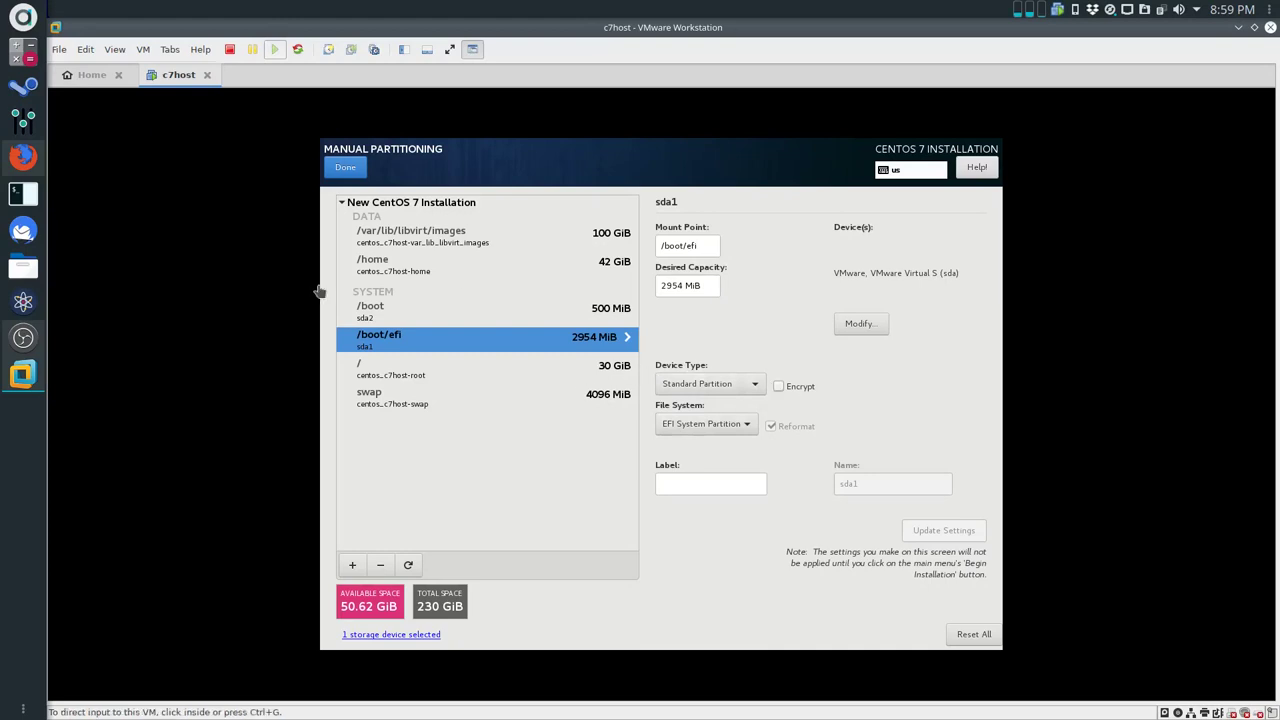
click(390, 316)
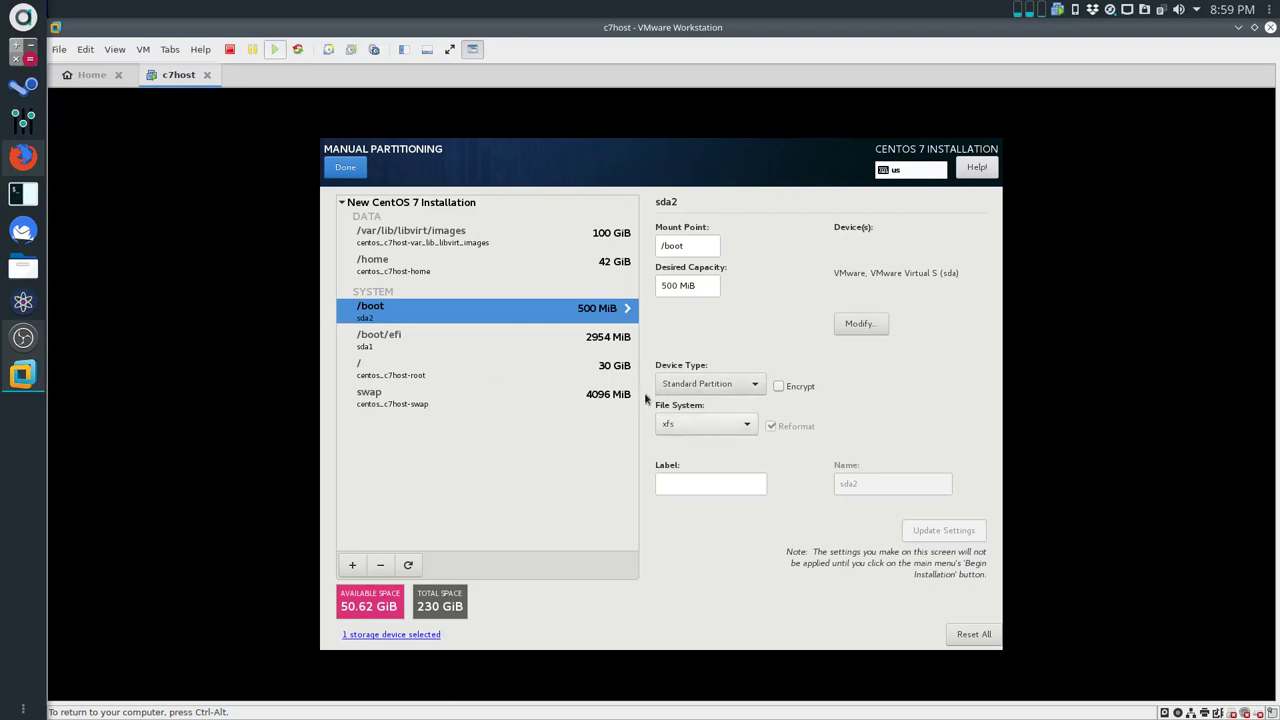
click(400, 276)
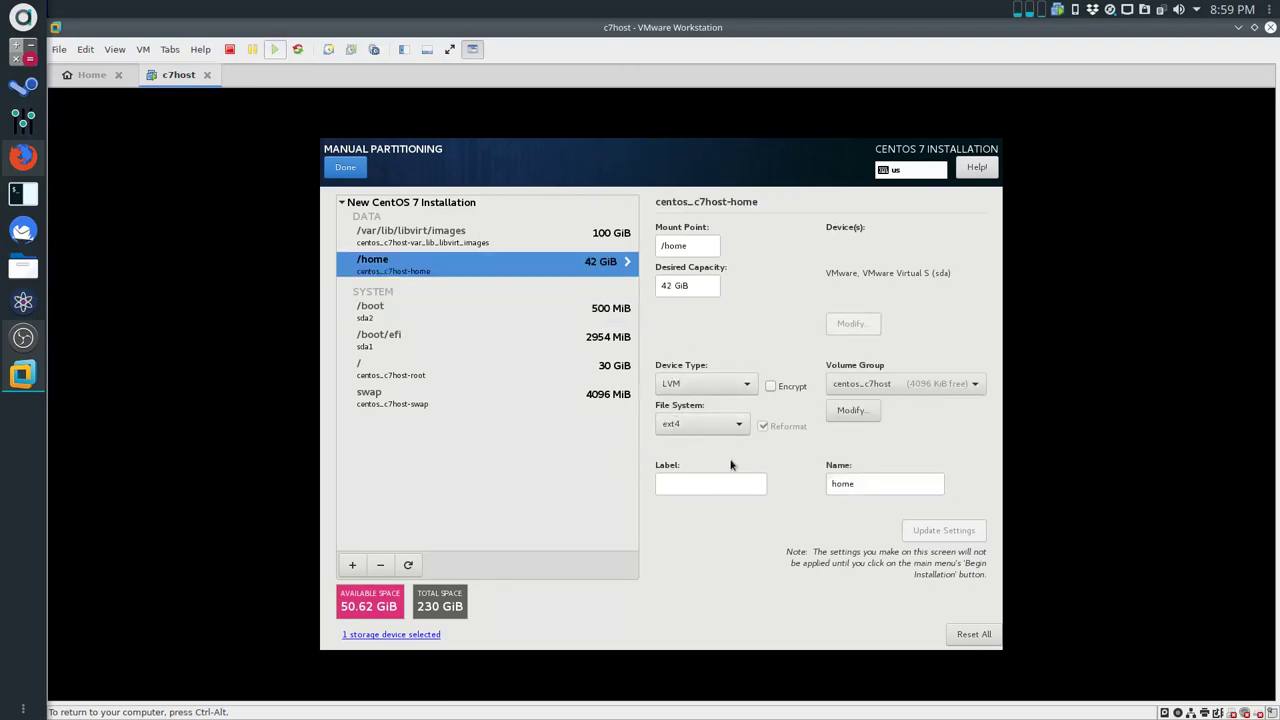
click(402, 234)
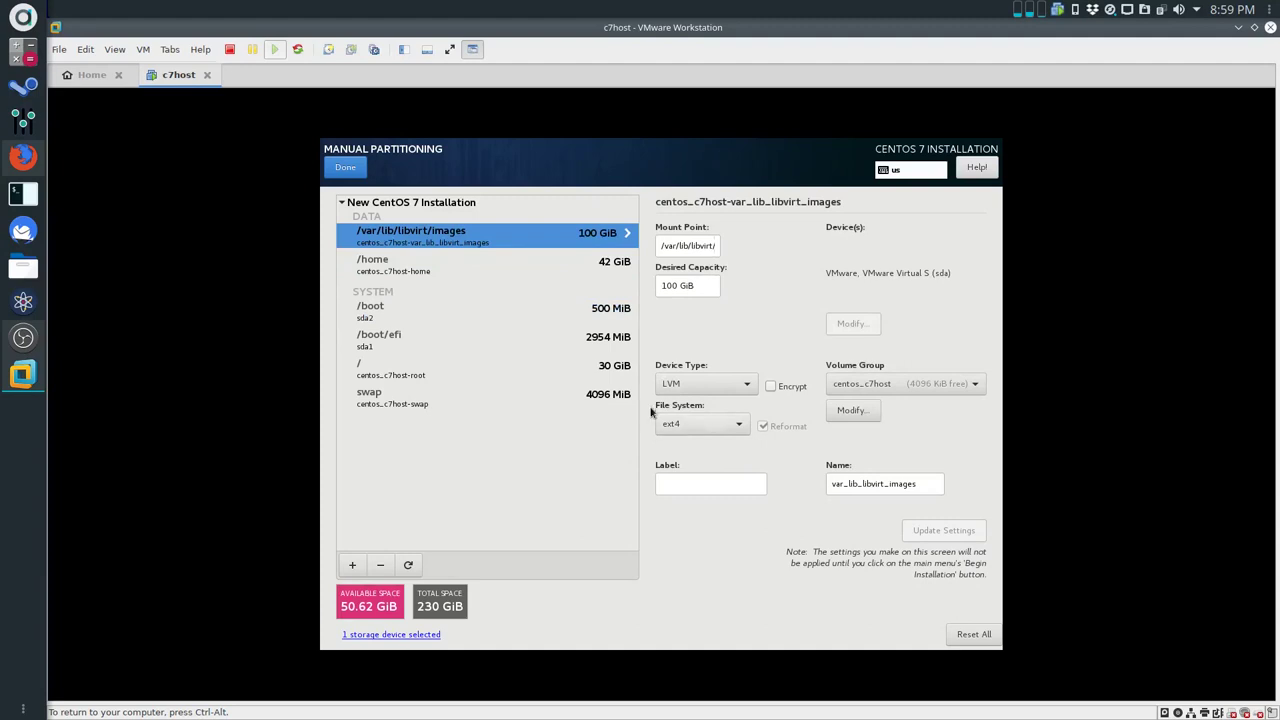
click(392, 270)
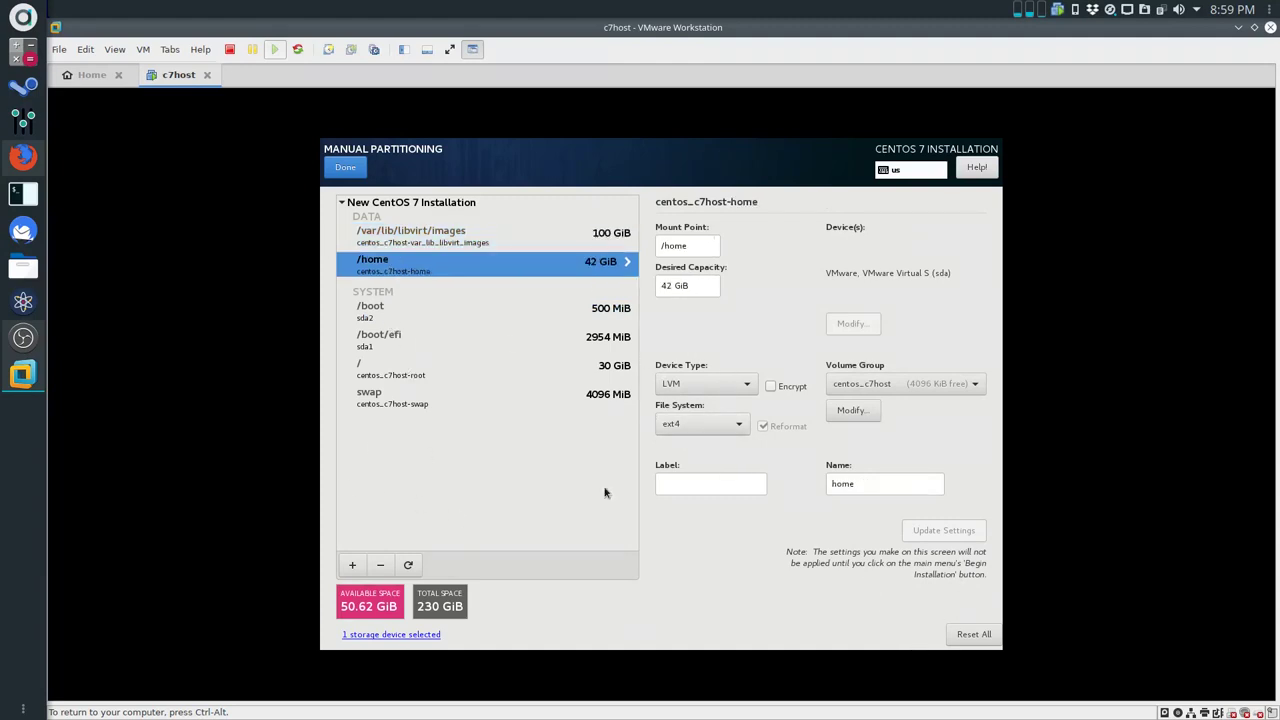
click(345, 168)
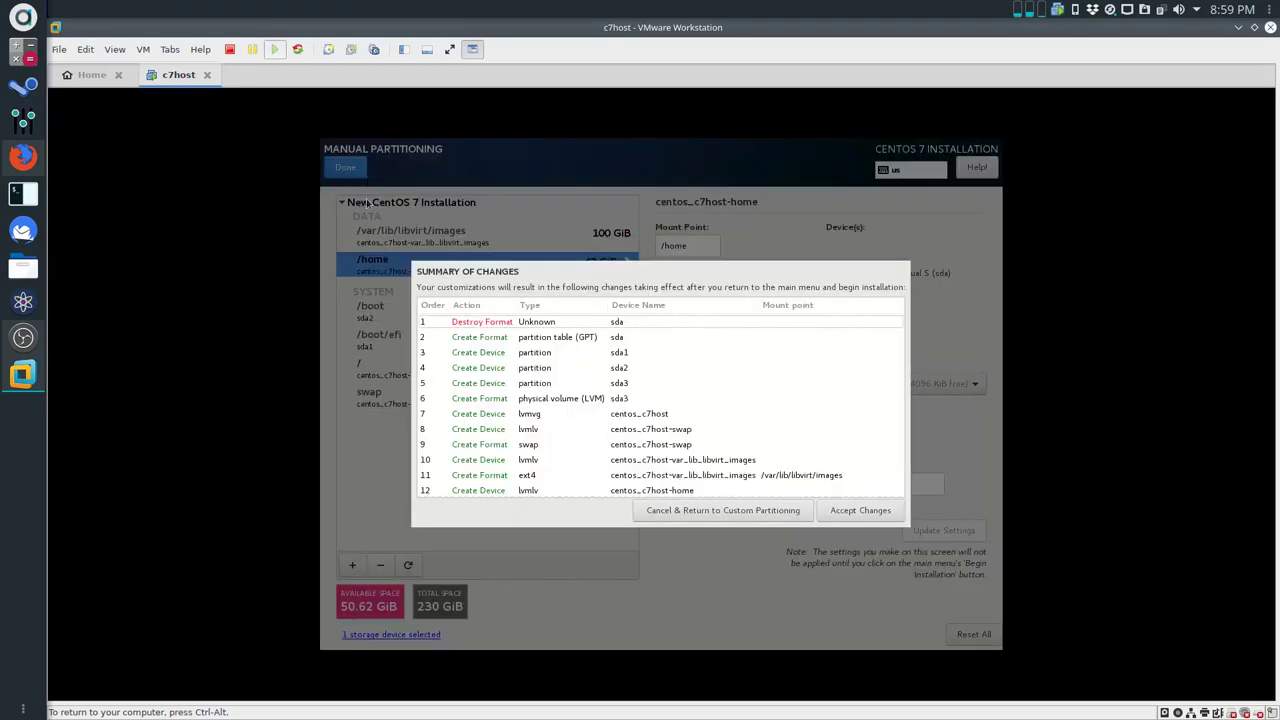
click(838, 512)
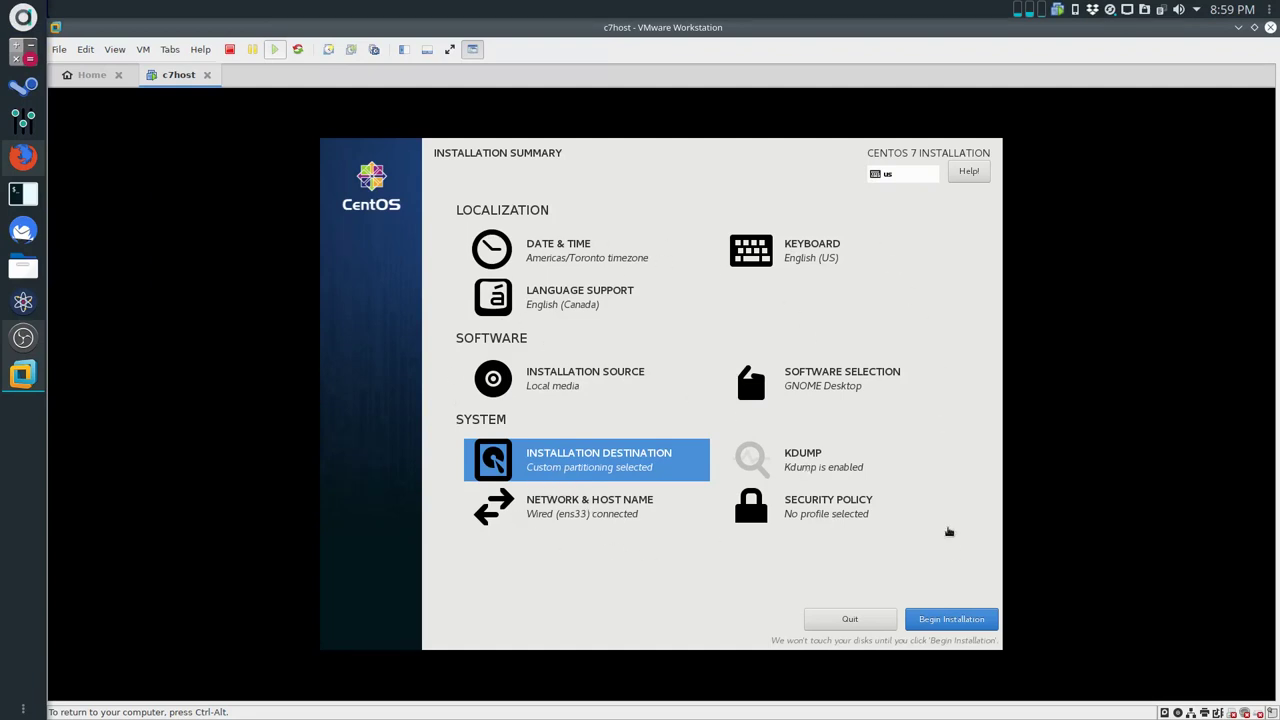
- Begin the CentOS installation, then go to Root Password while packages install
click(952, 622)
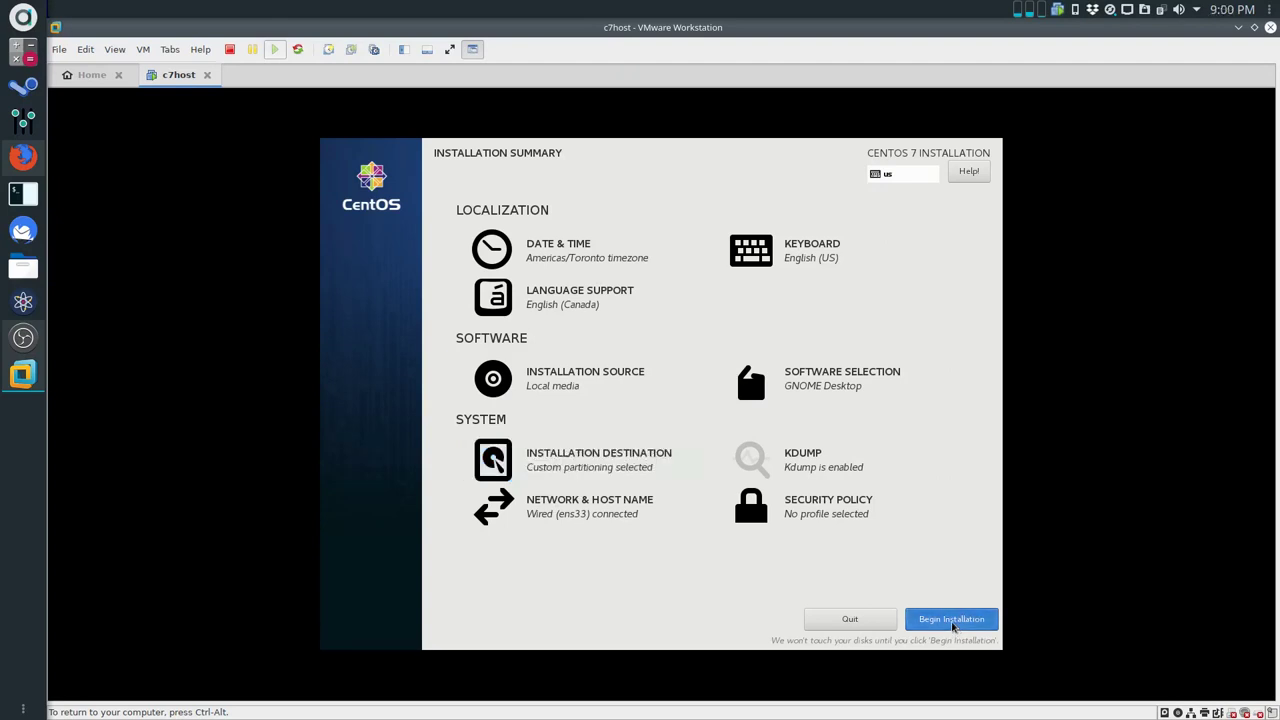
key(ctrl+alt)
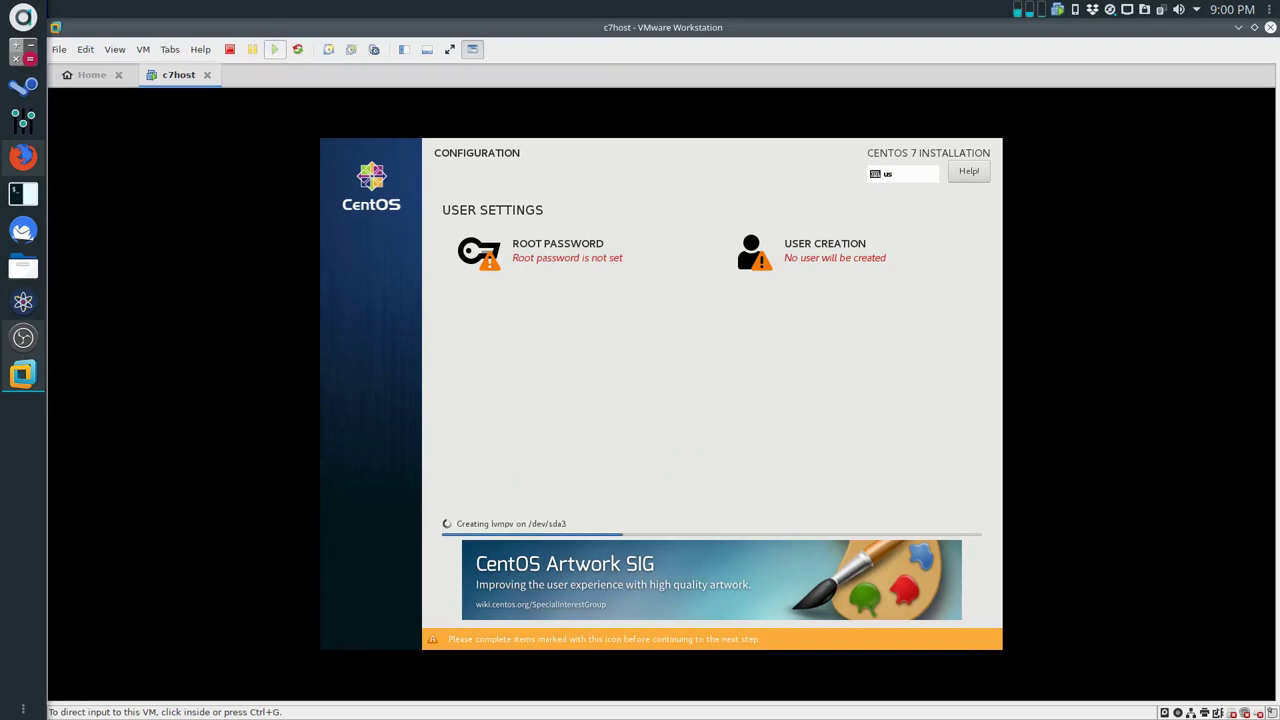
click(476, 461)
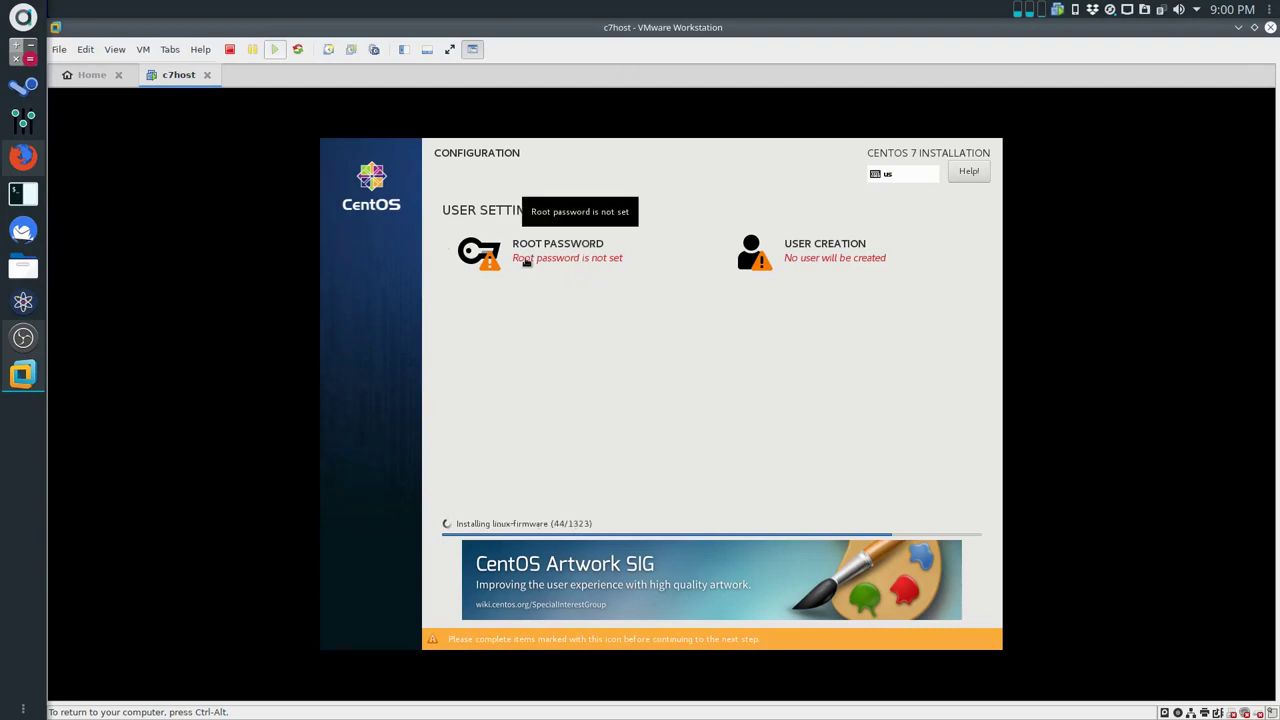
click(528, 260)
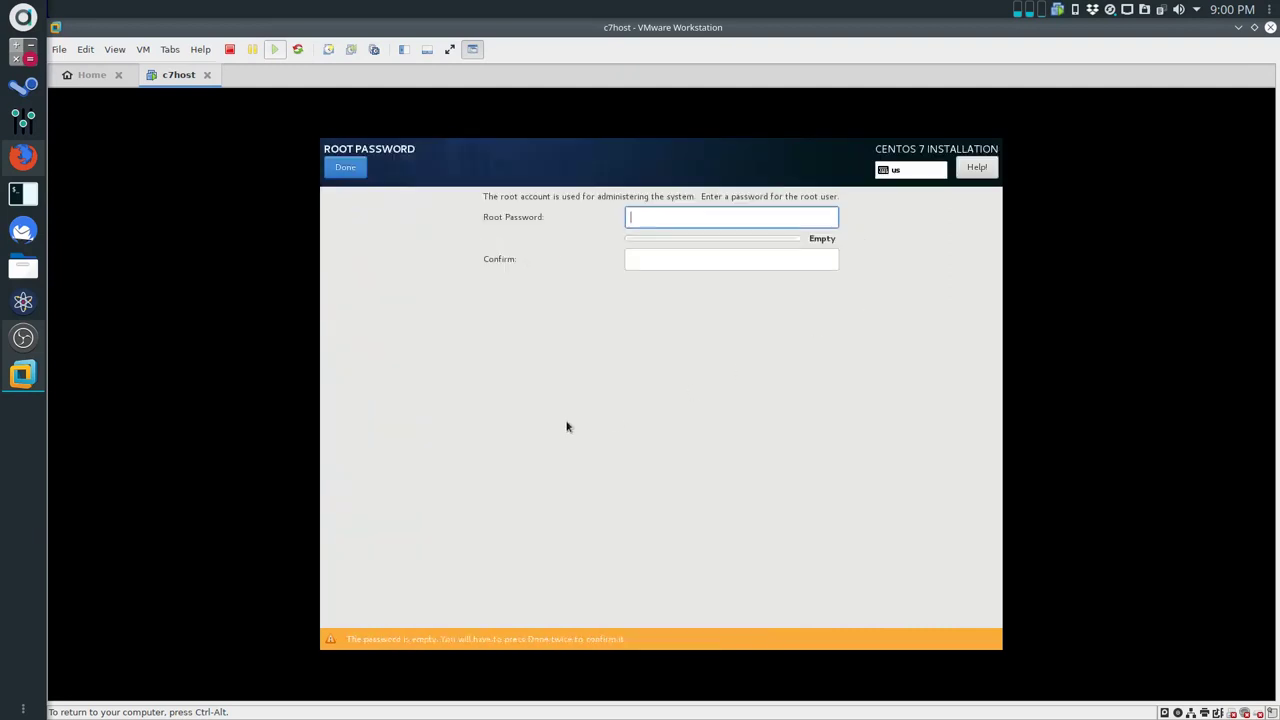
- Enter the root password, confirm it, and save it
text(••••••••)
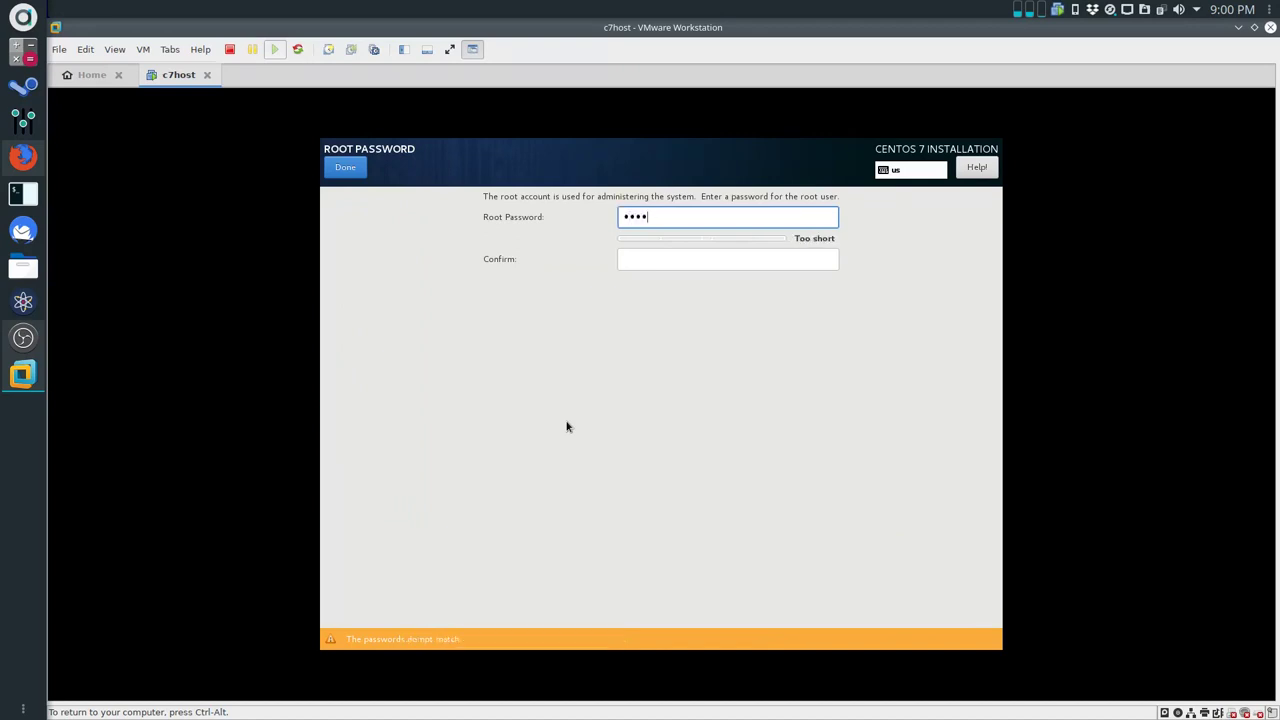
text(••••)
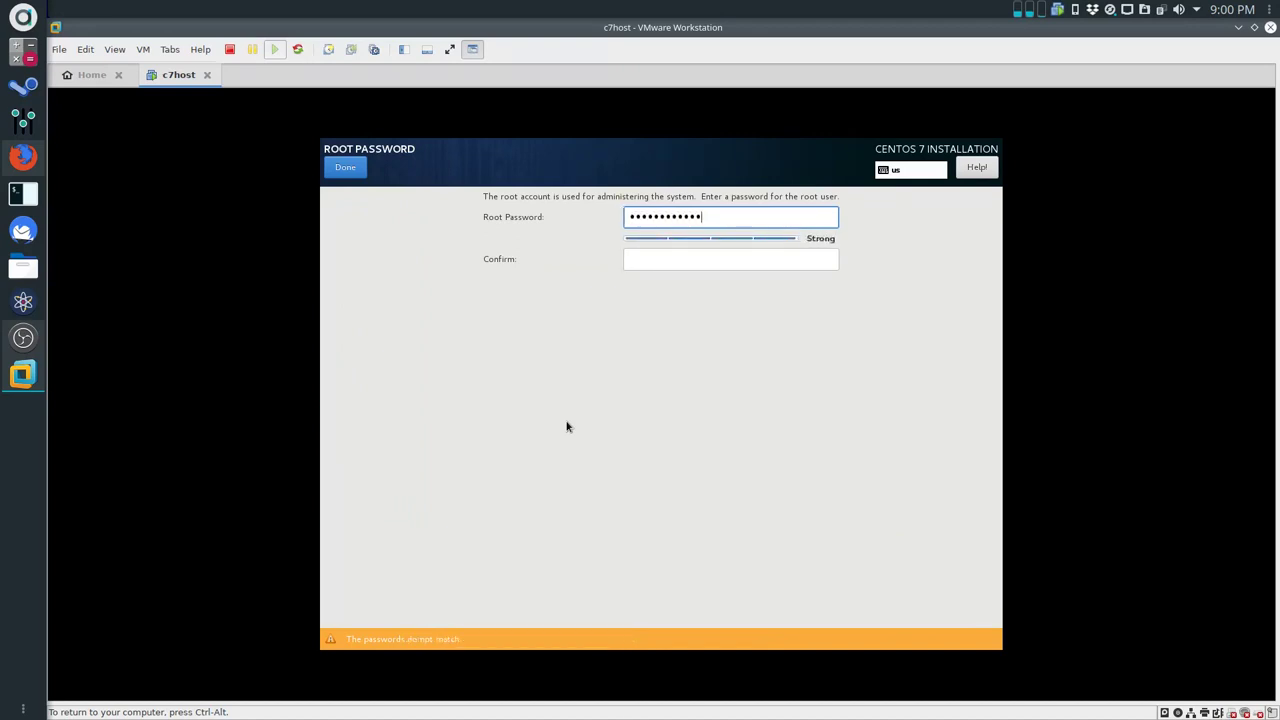
key(Tab)
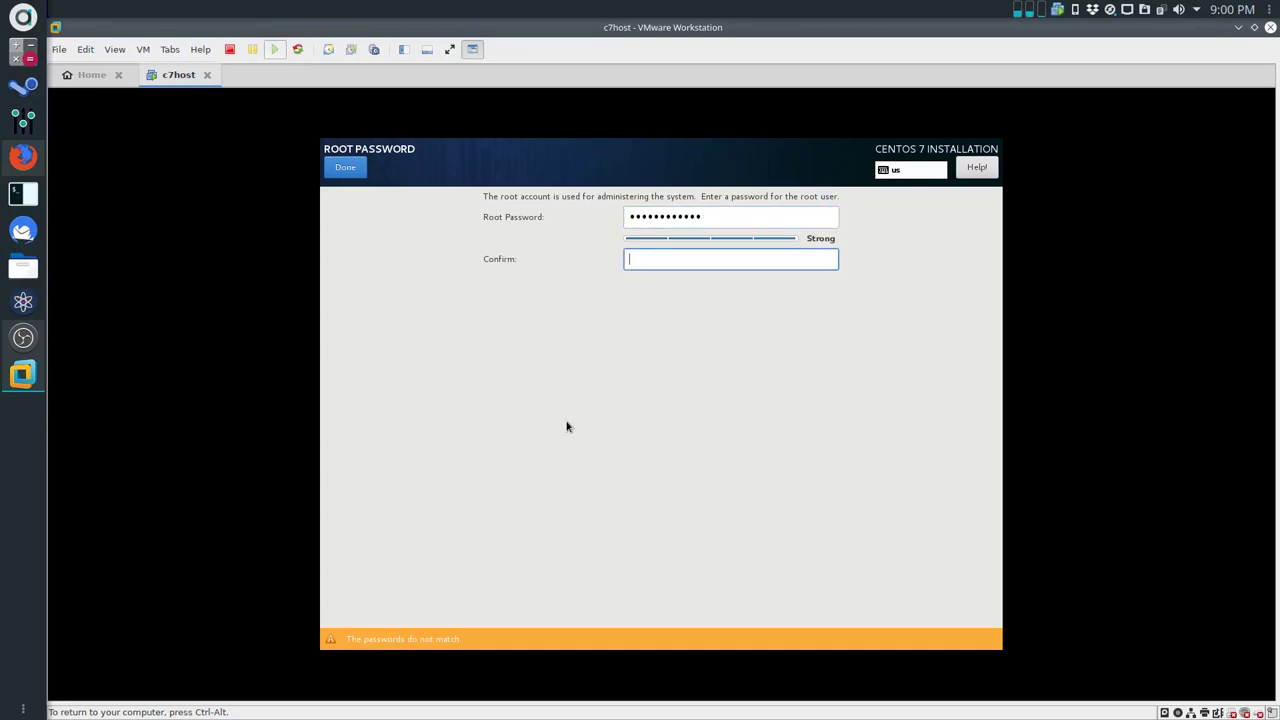
text(••••••••••••)
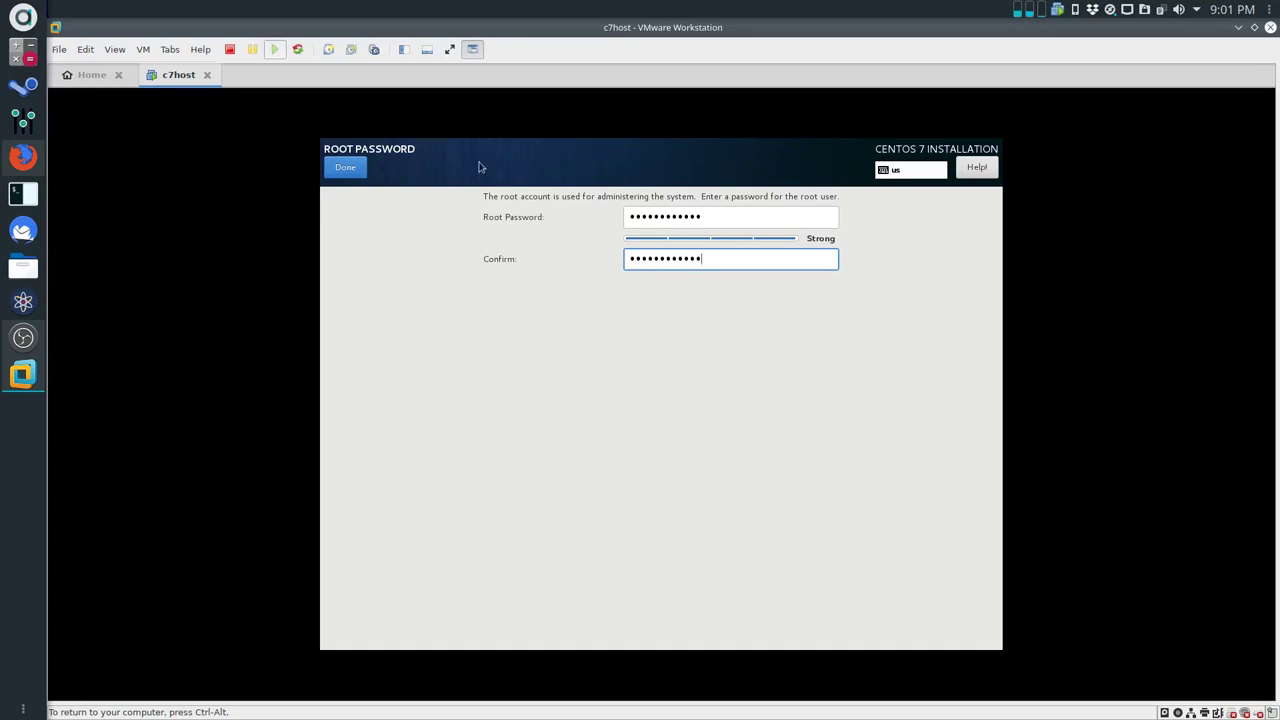
click(348, 166)
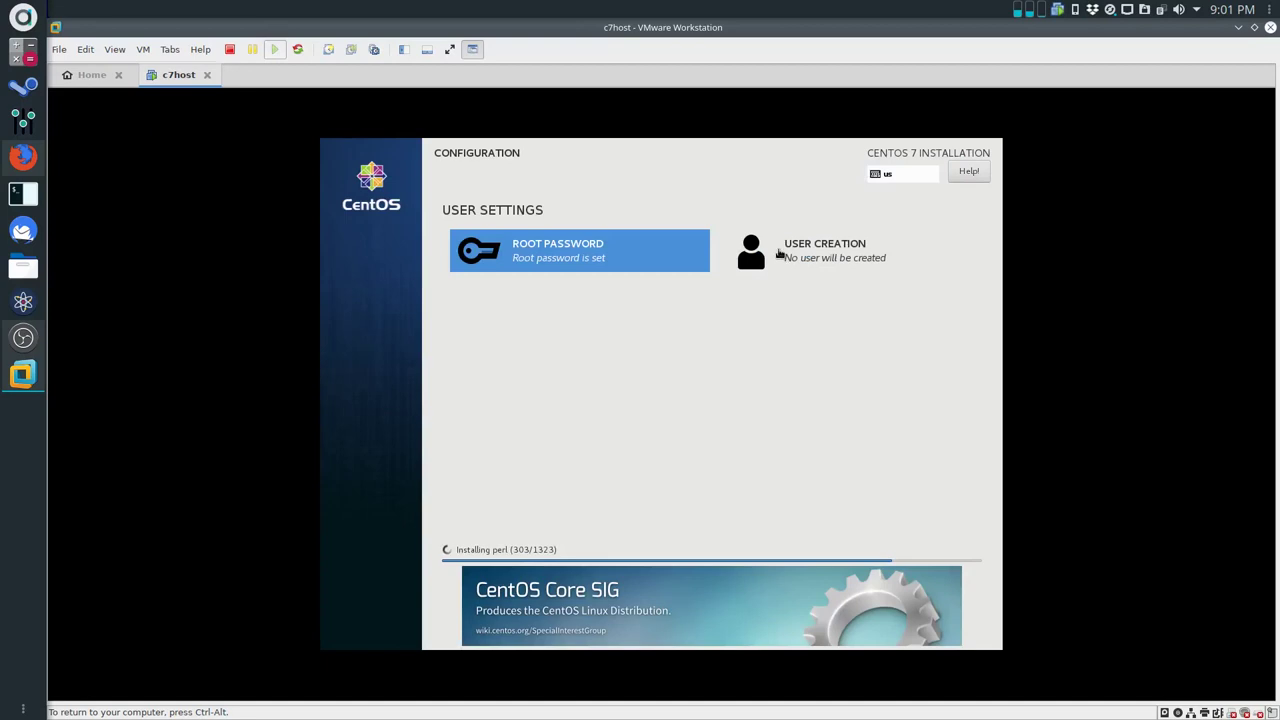
- Create a user with the person's full name and a confirmed password, then let installation finish
click(780, 254)
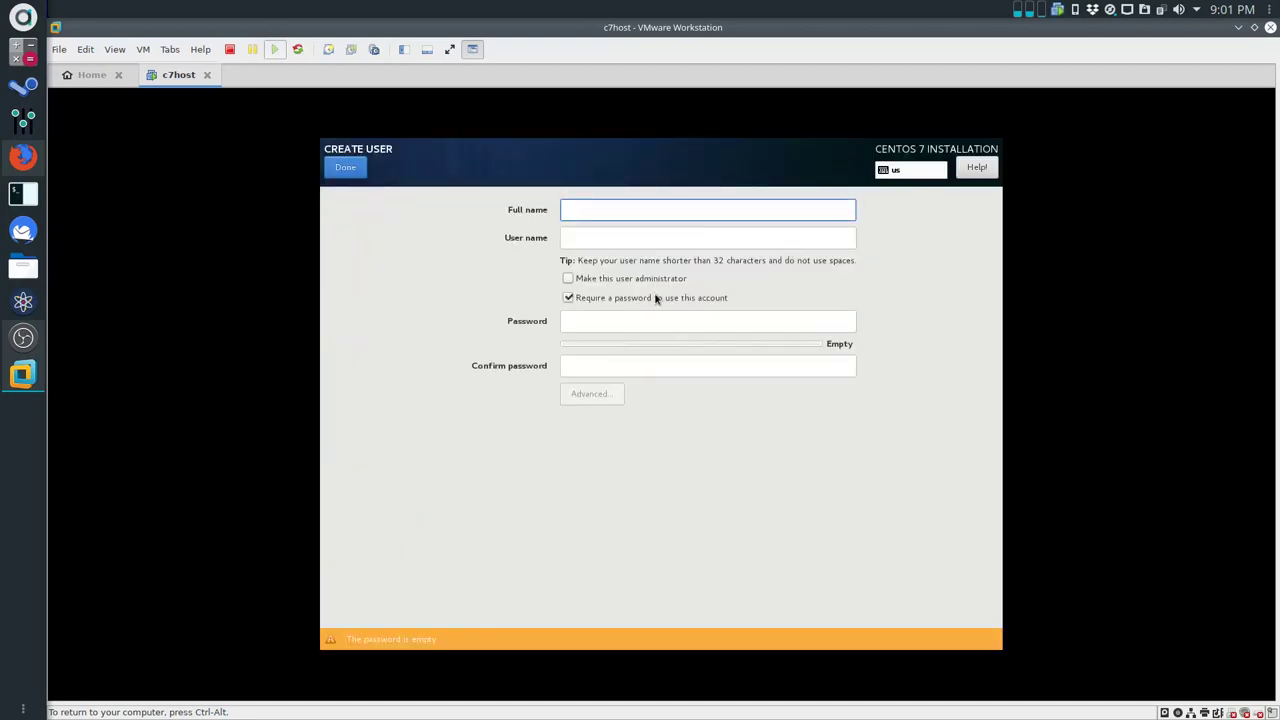
text(Eric Brauer)
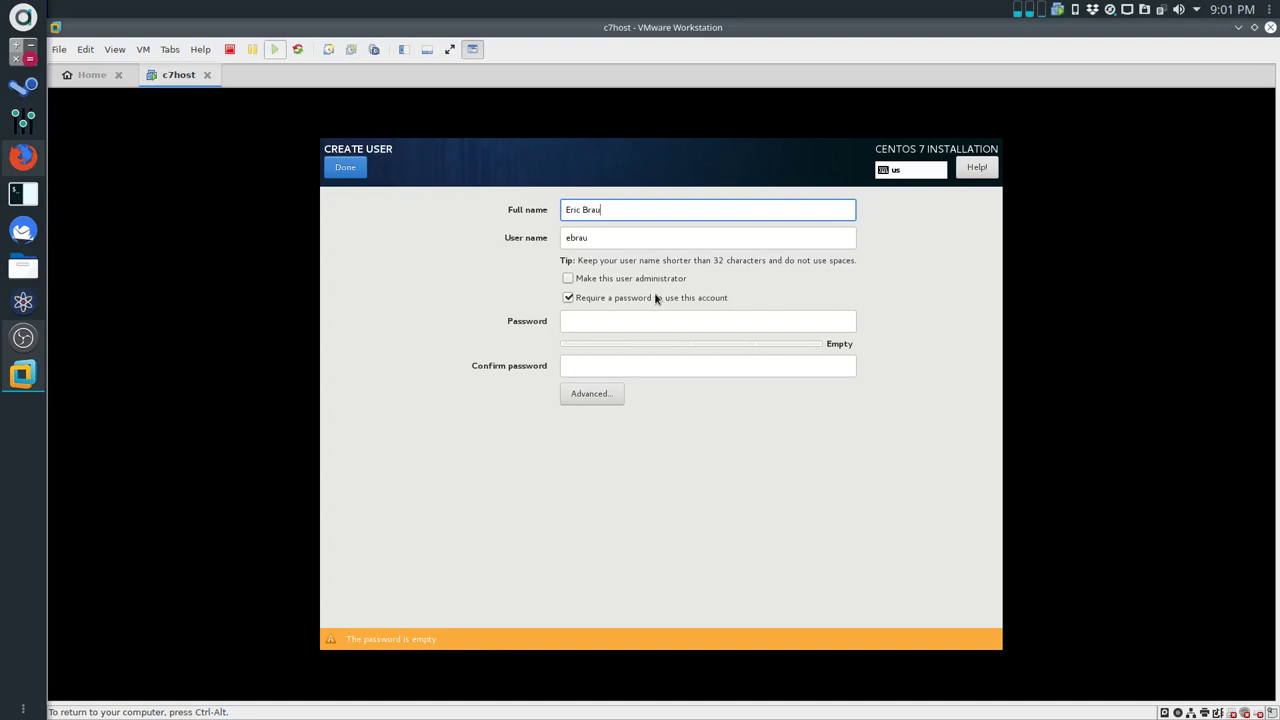
click(603, 320)
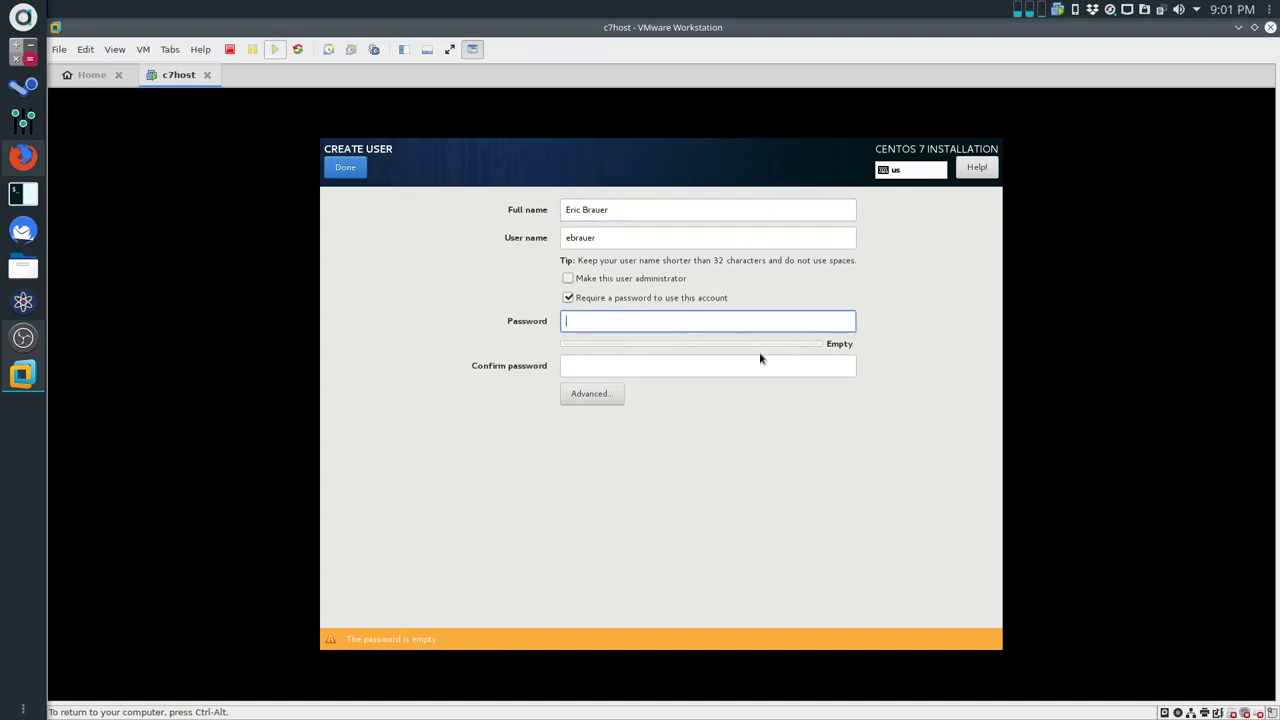
text(•••••••••)
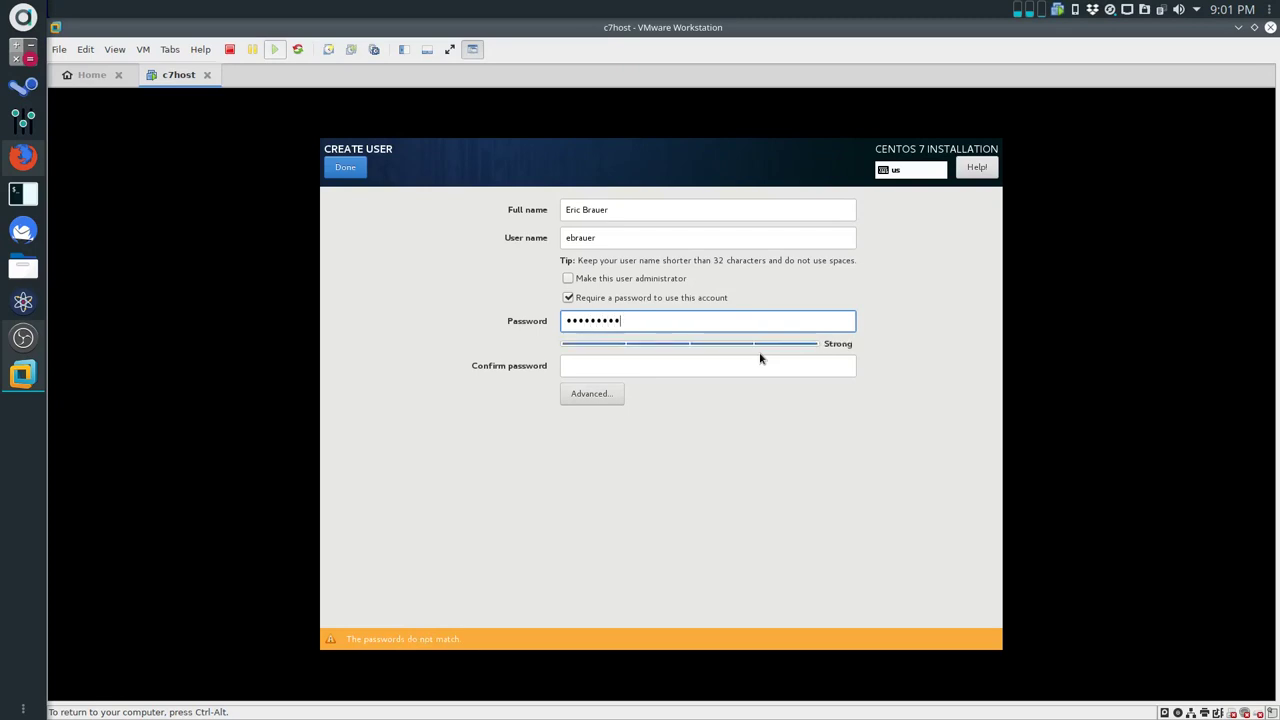
key(Tab)
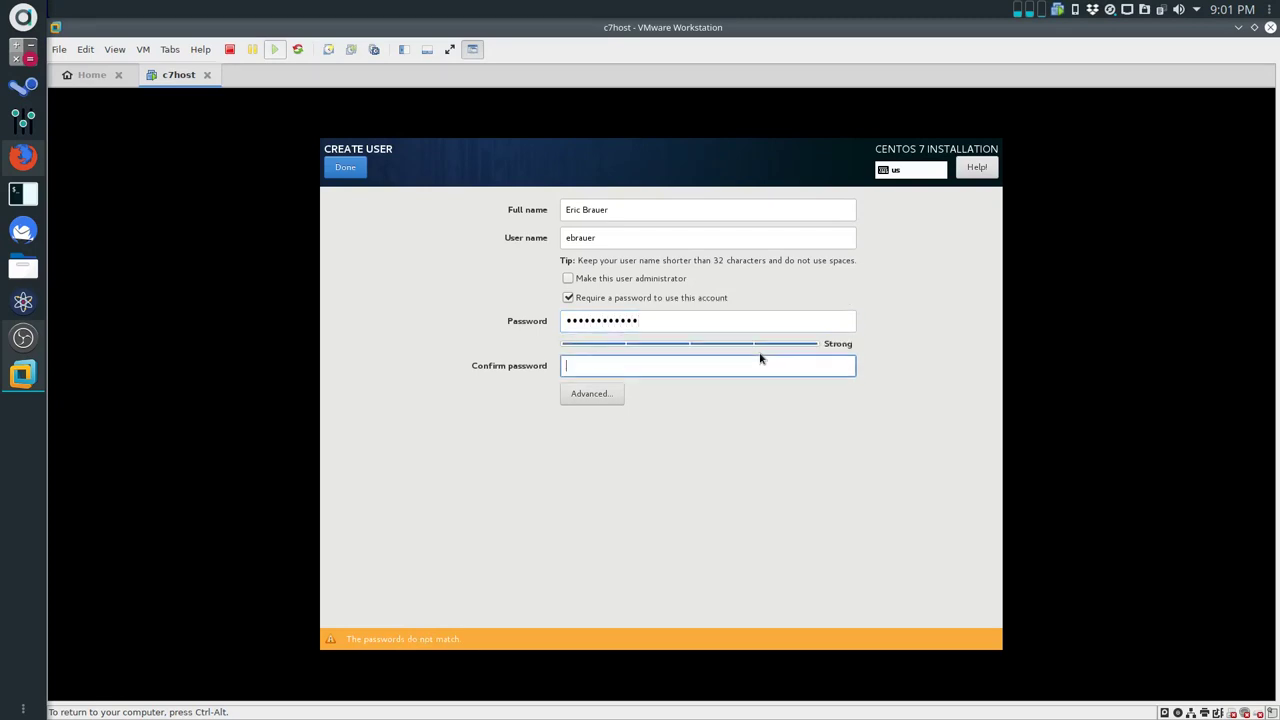
text(••••••••••••)
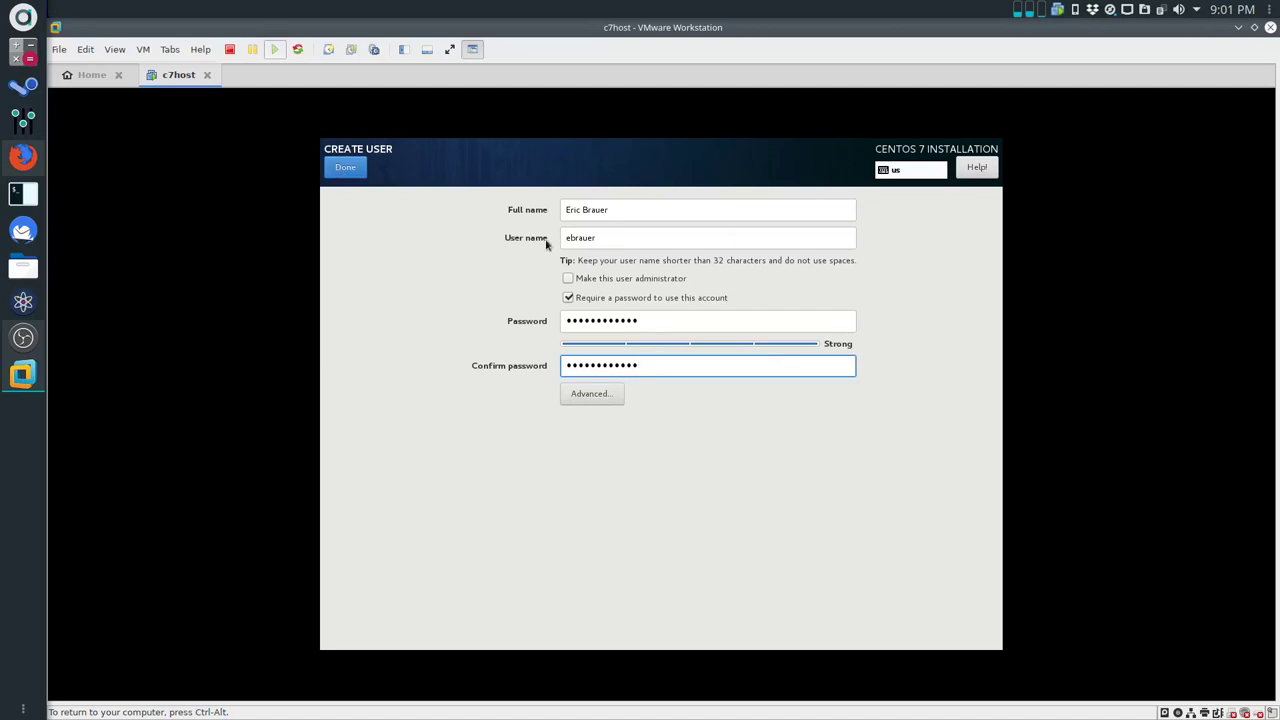
click(342, 169)
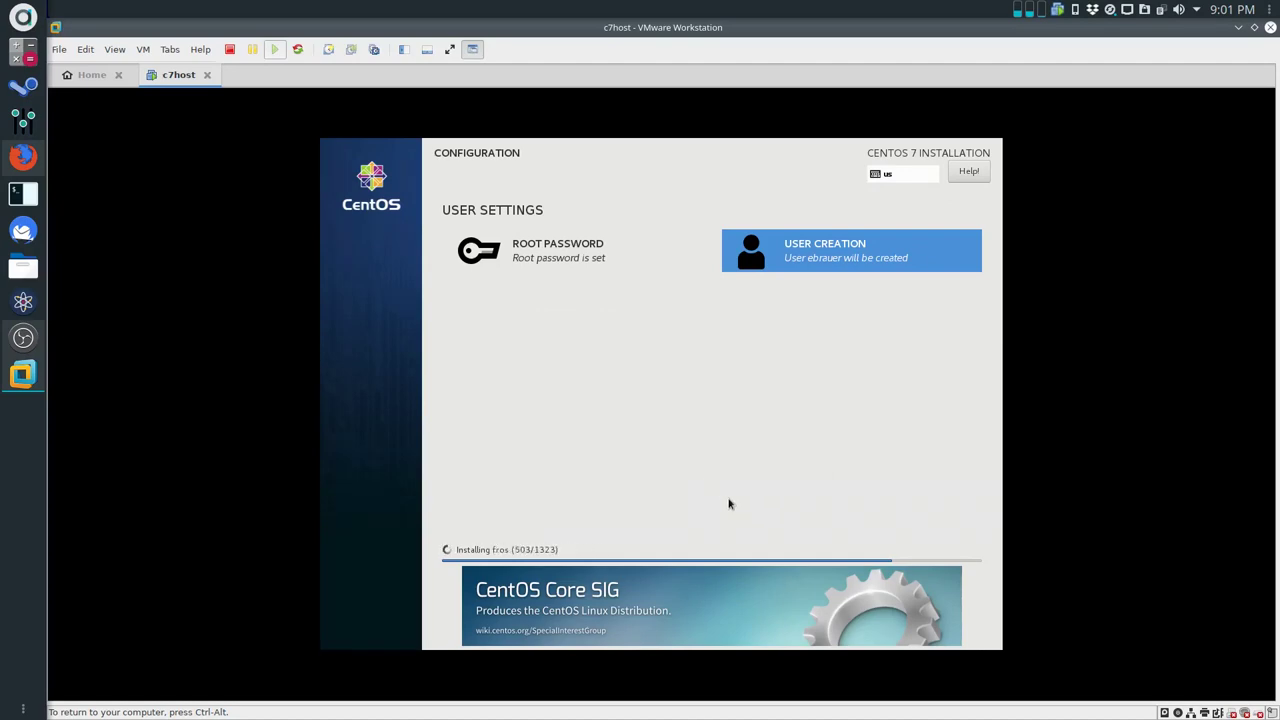
key(ctrl+alt)
key(alt+Tab)
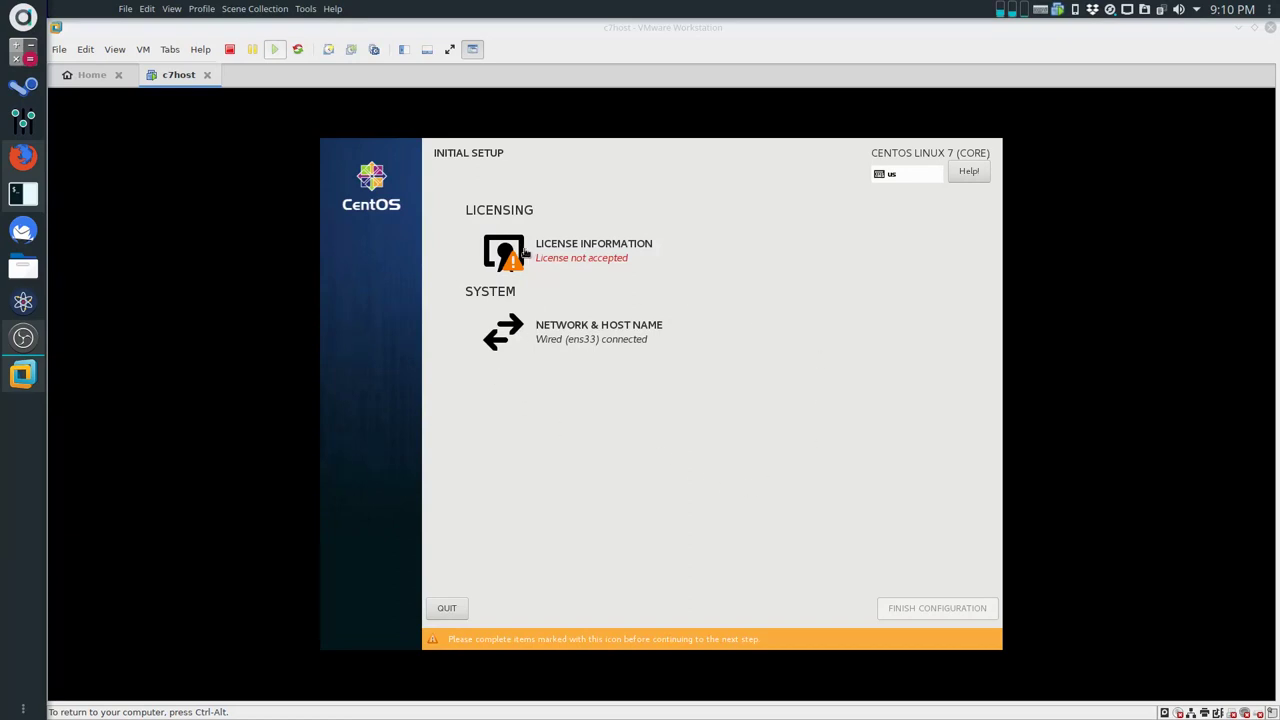
- Accept the CentOS license agreement and finish the initial configuration
click(512, 252)
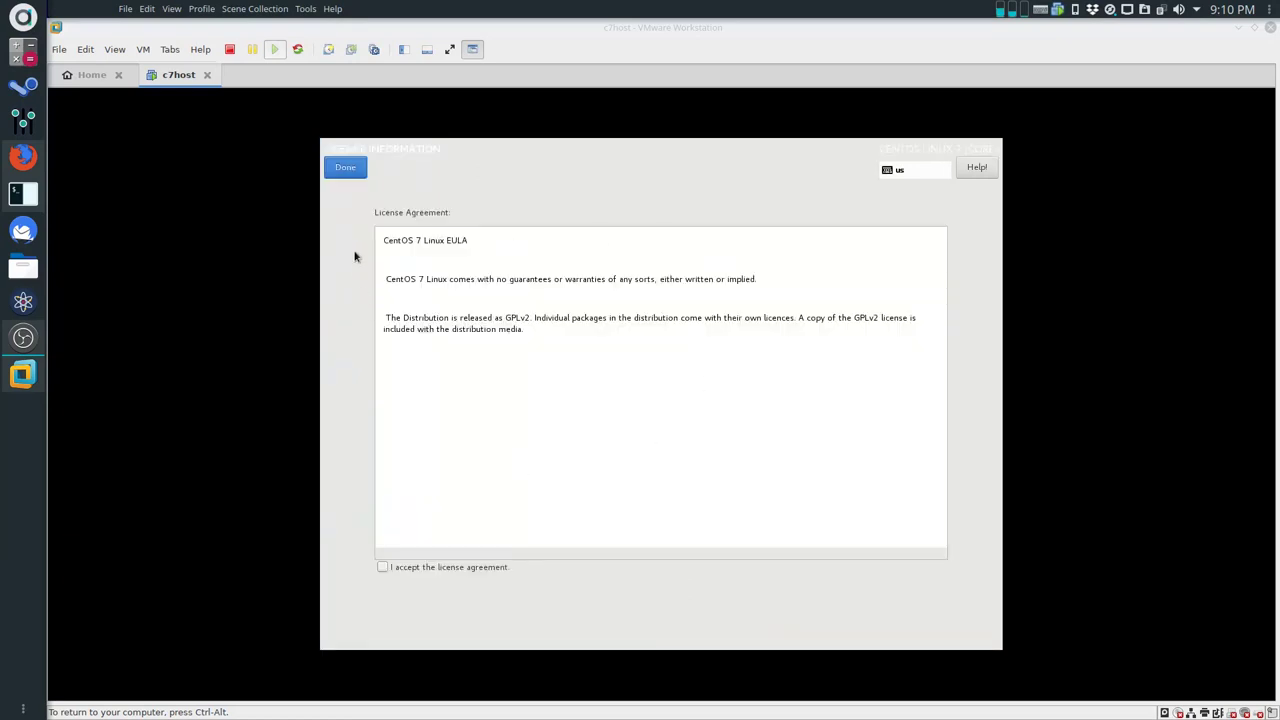
click(381, 568)
click(346, 170)
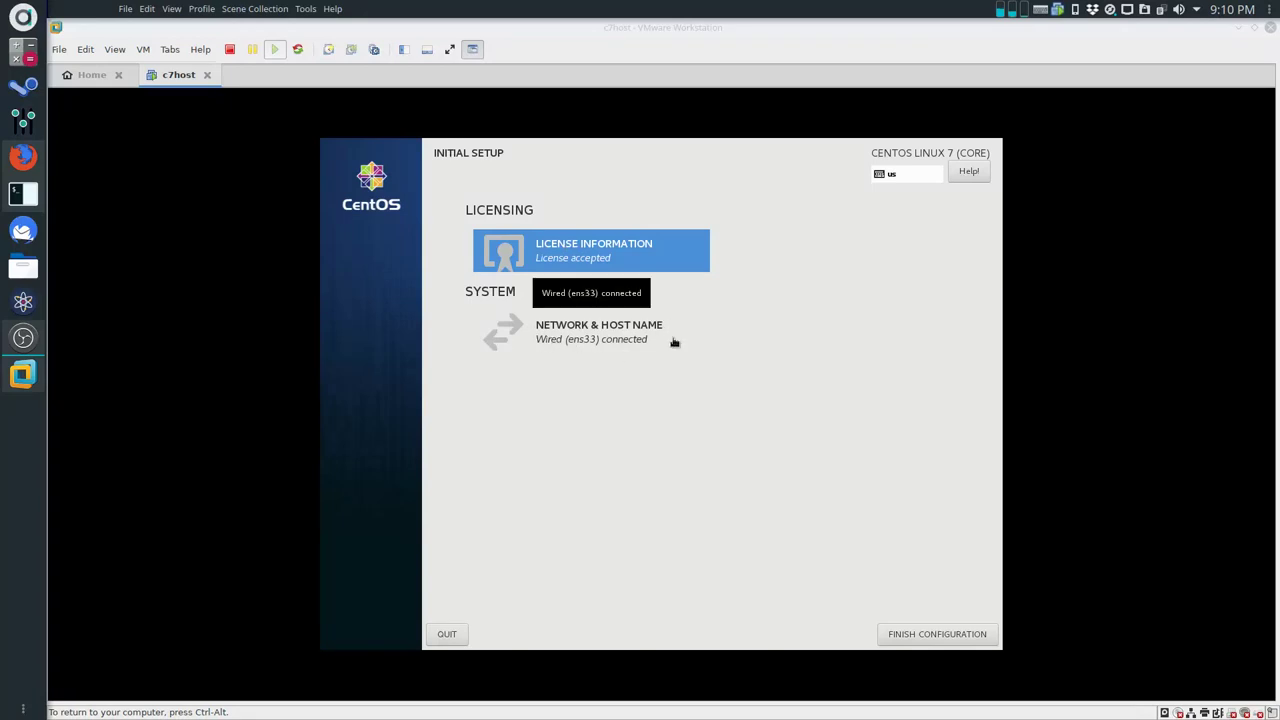
click(937, 636)
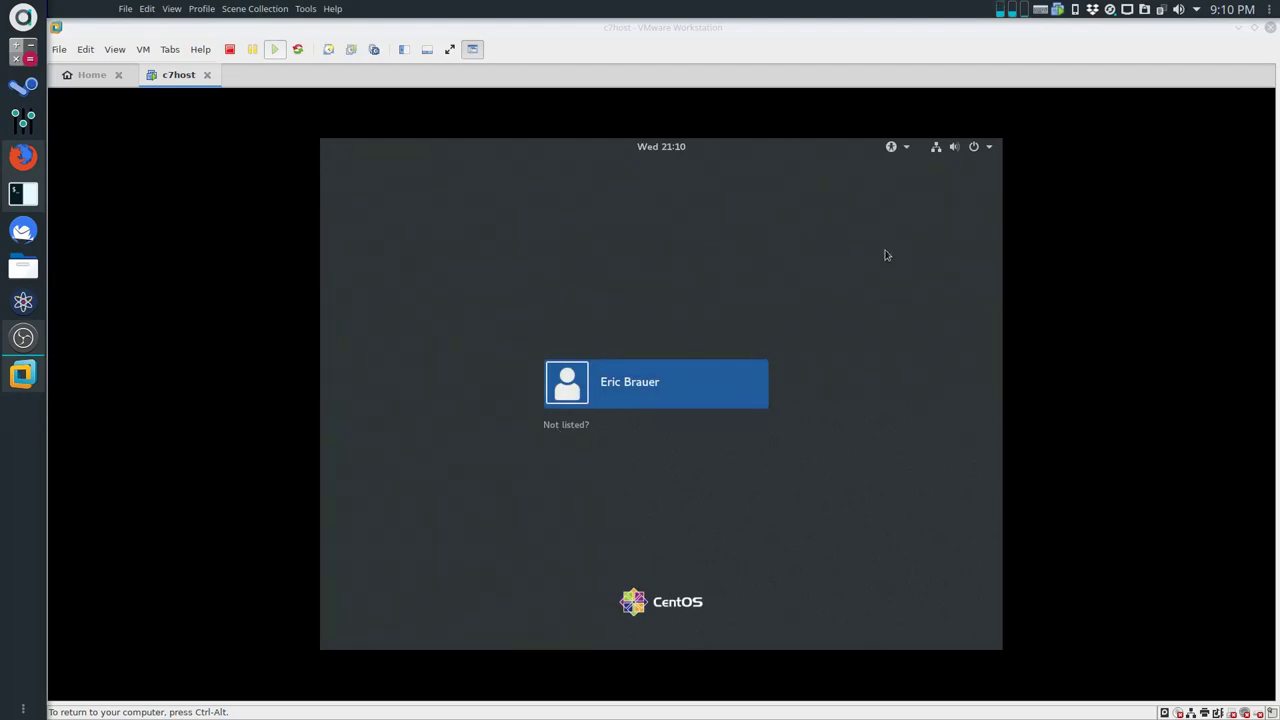
- Select the new user on the login screen and sign in with their password
click(637, 391)
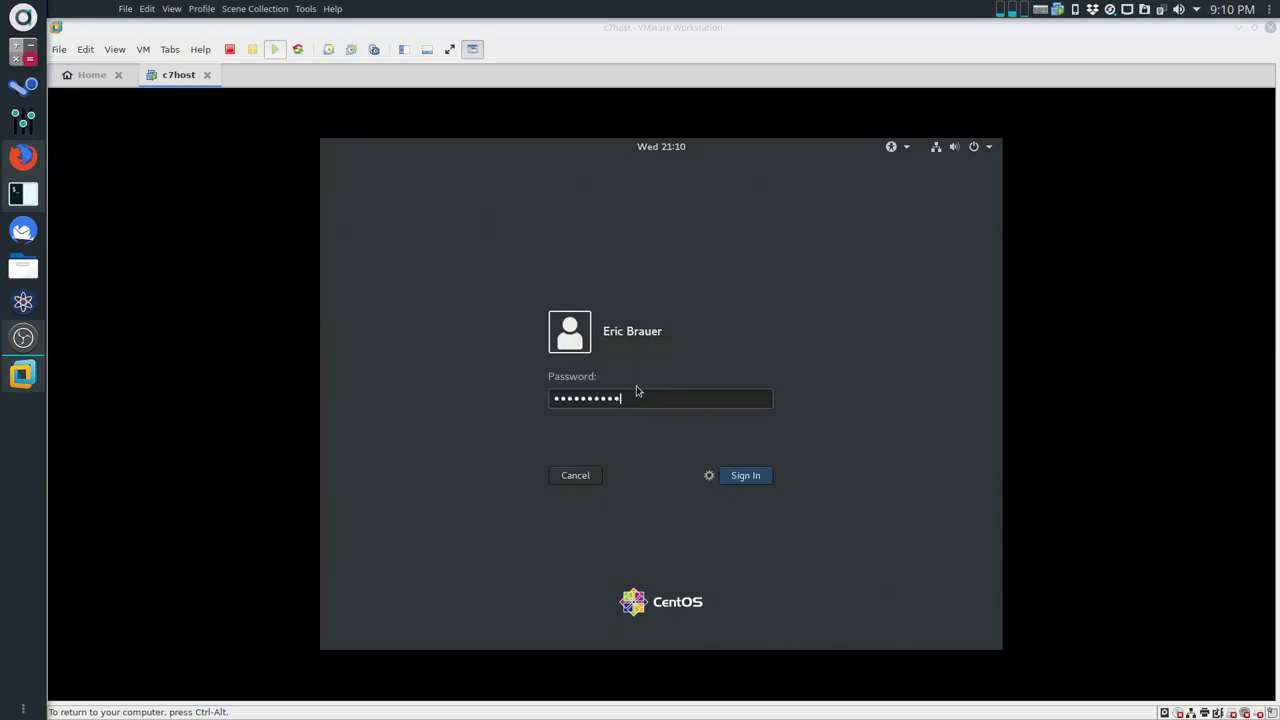
key(Return)
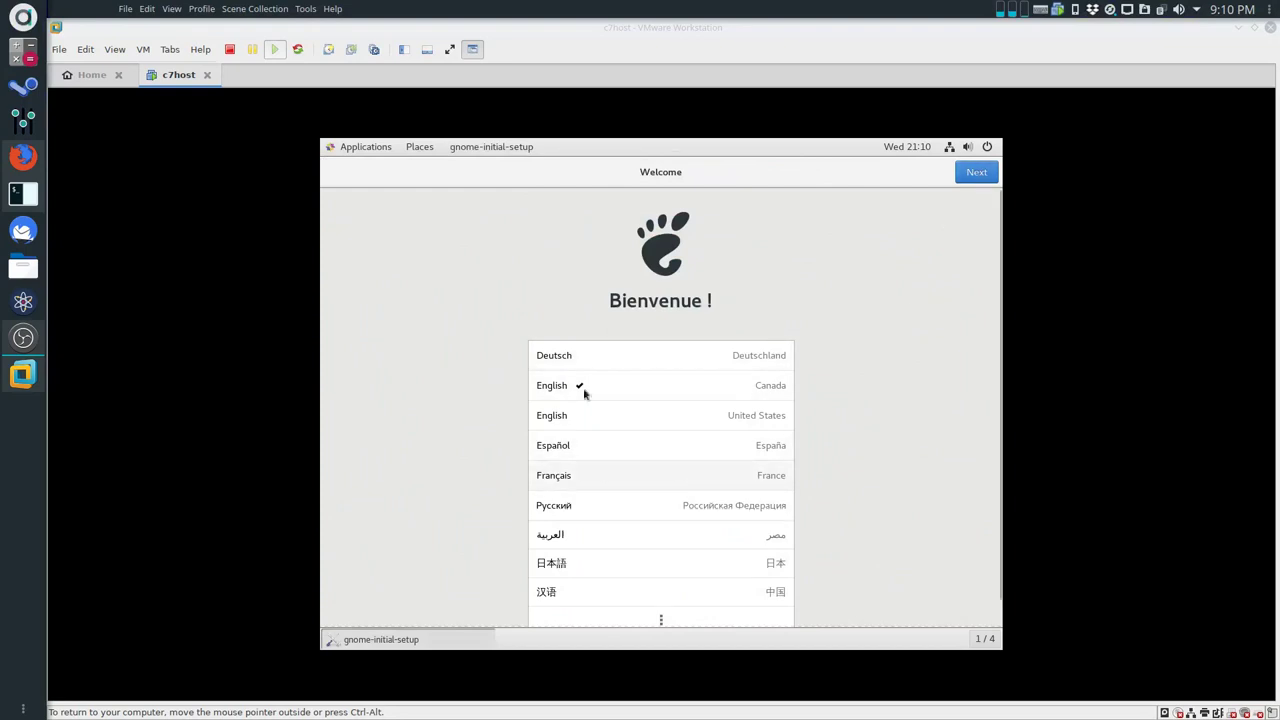
- Finish CentOS first-login setup with Location Services off and online accounts skipped, closing Getting Started
click(975, 174)
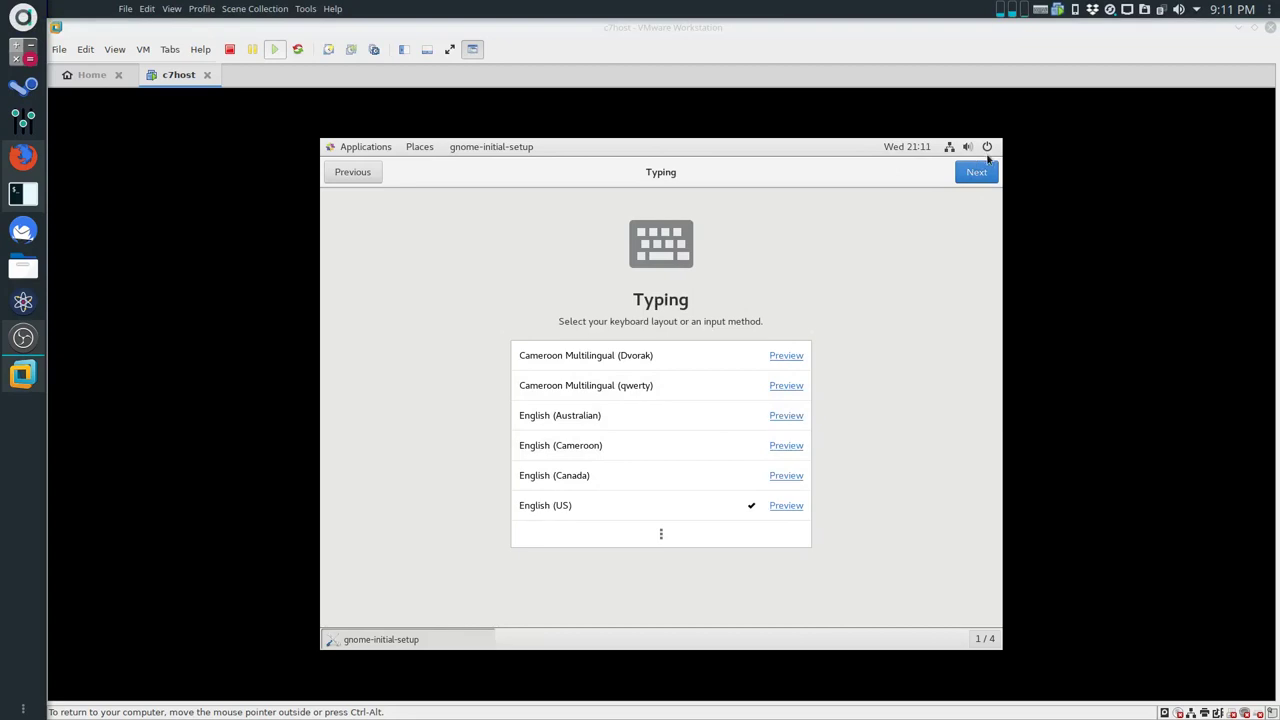
click(976, 174)
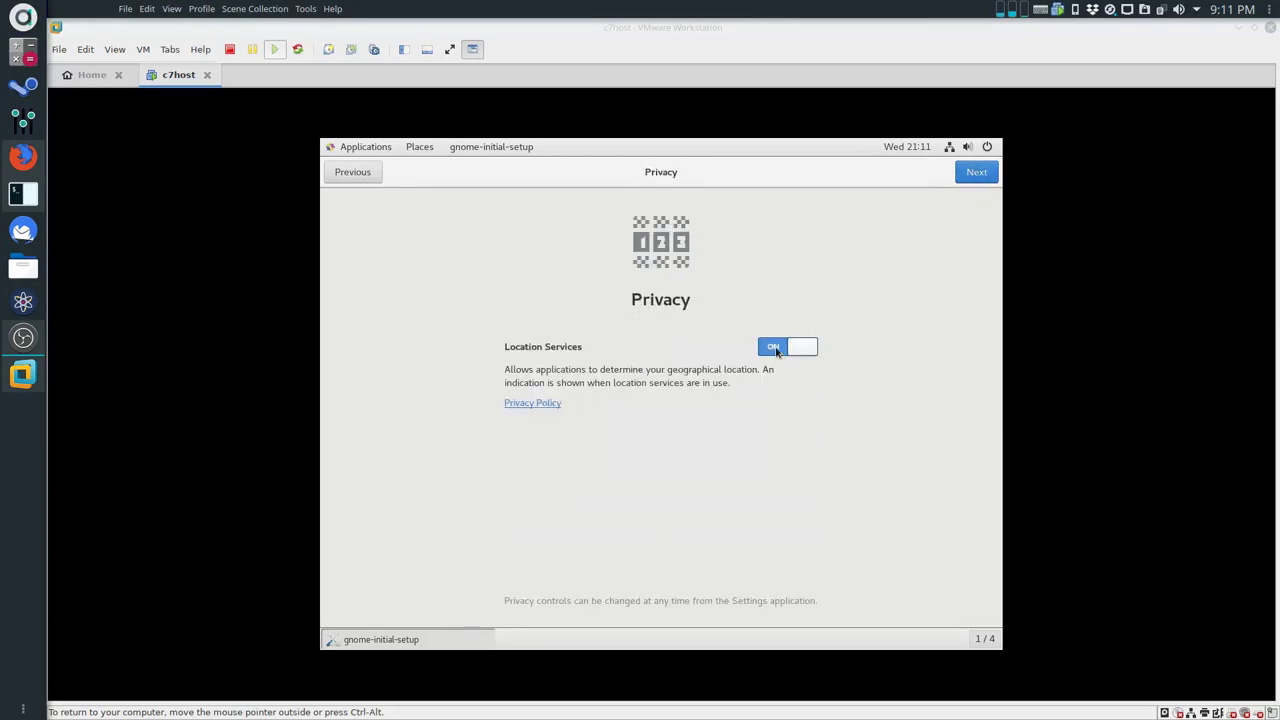
click(783, 348)
click(976, 172)
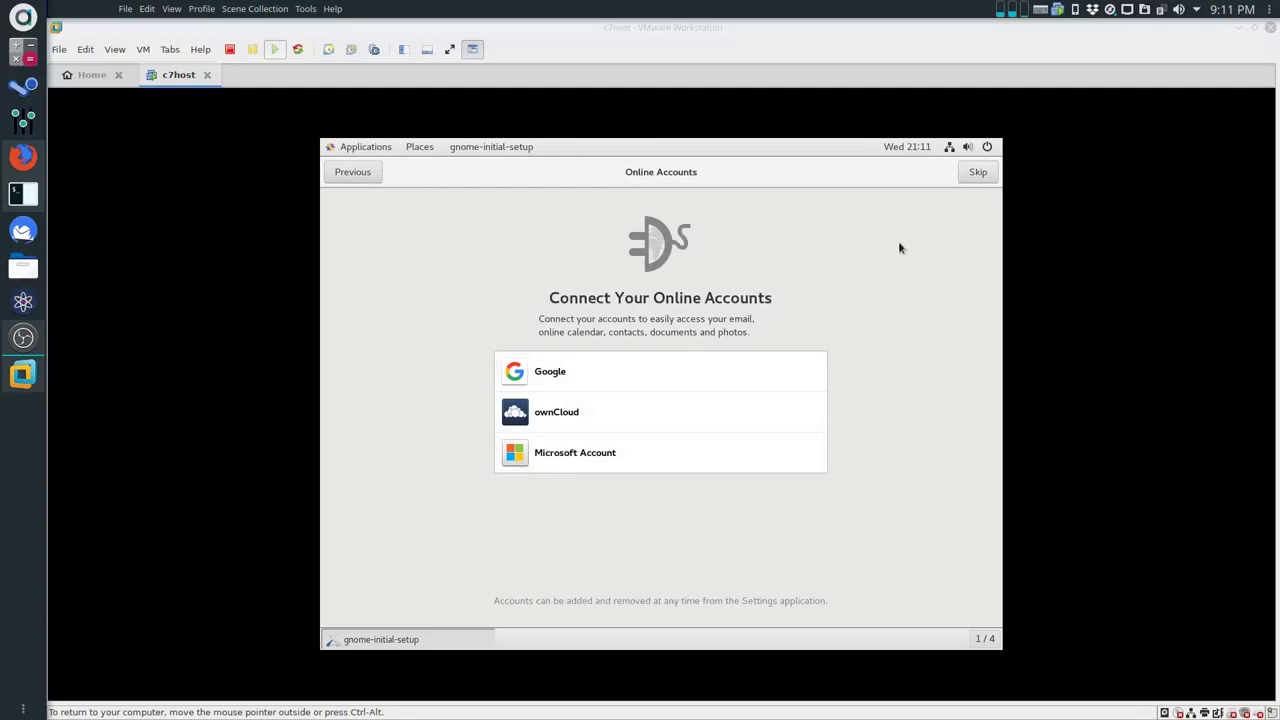
click(976, 174)
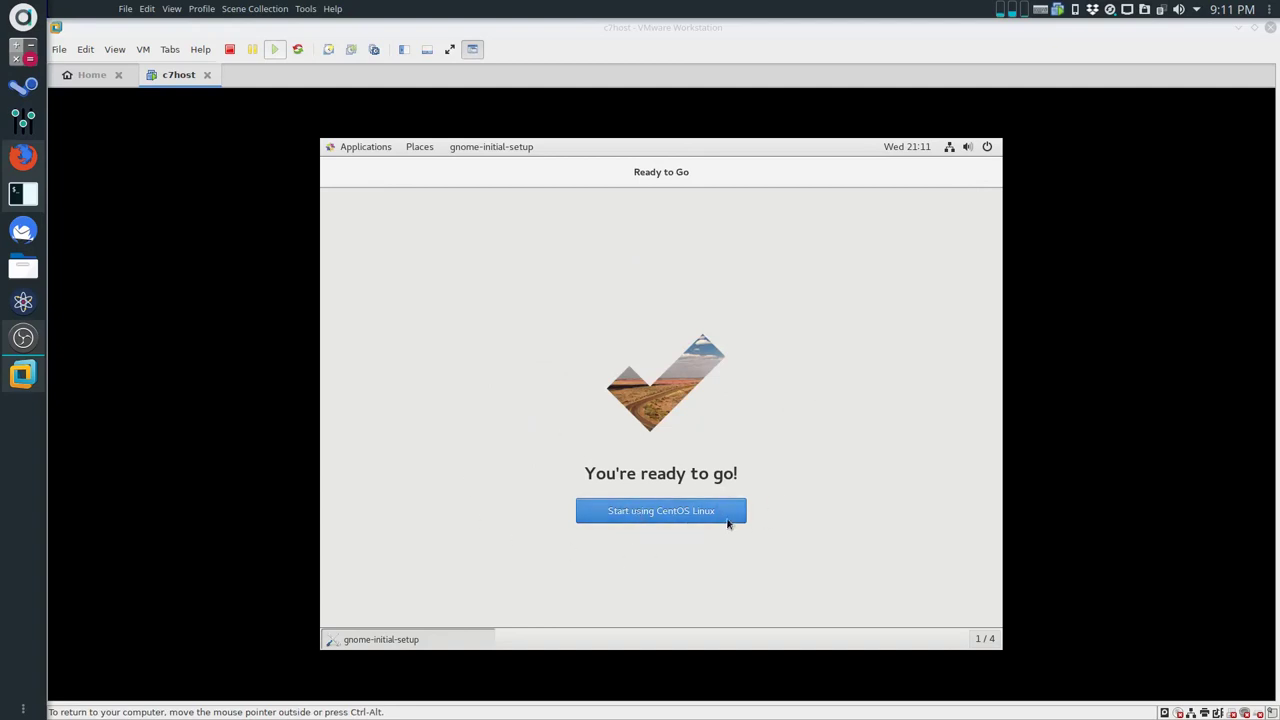
click(662, 514)
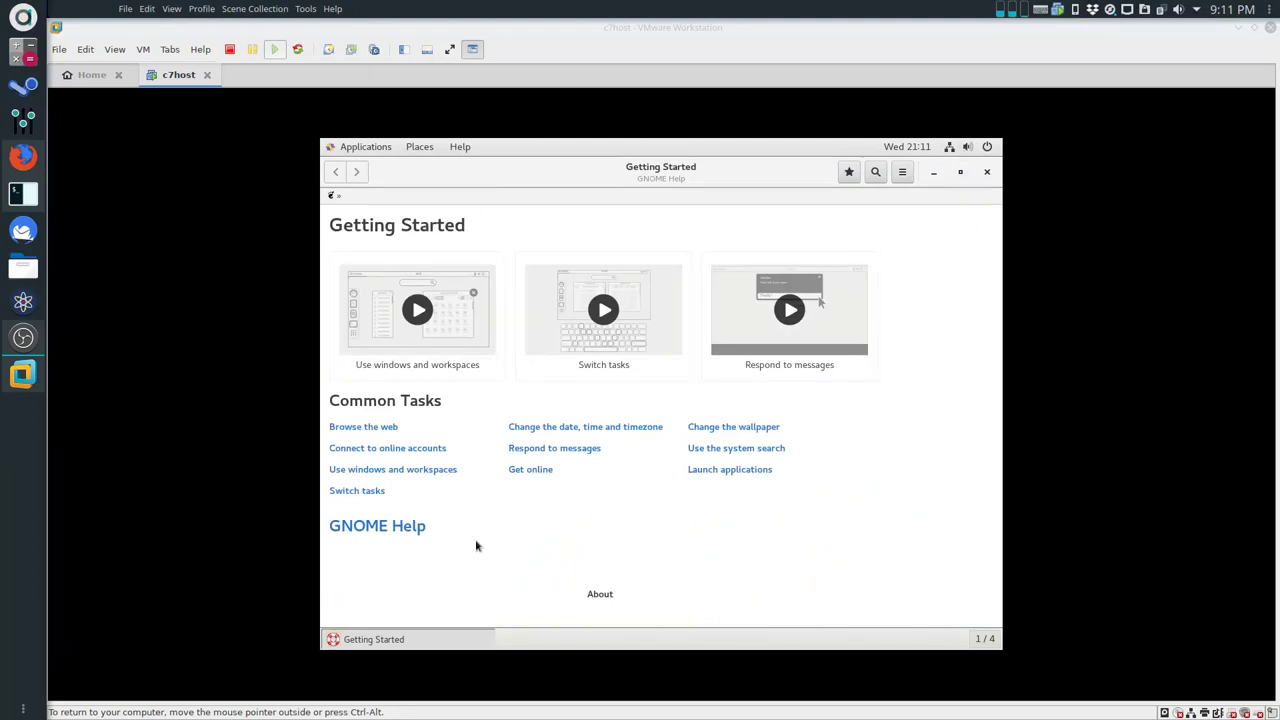
click(984, 179)
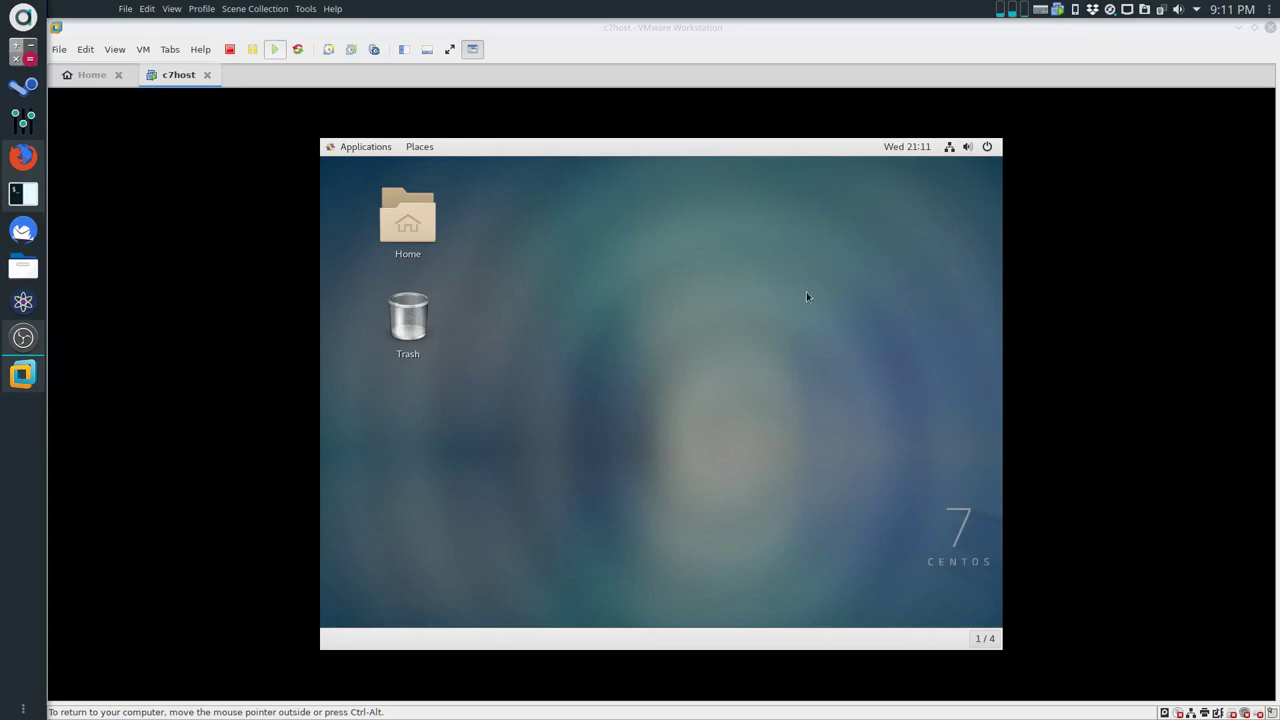
- Check the guest's system status menu and the clock's calendar popup, then view the Applications menu
click(987, 148)
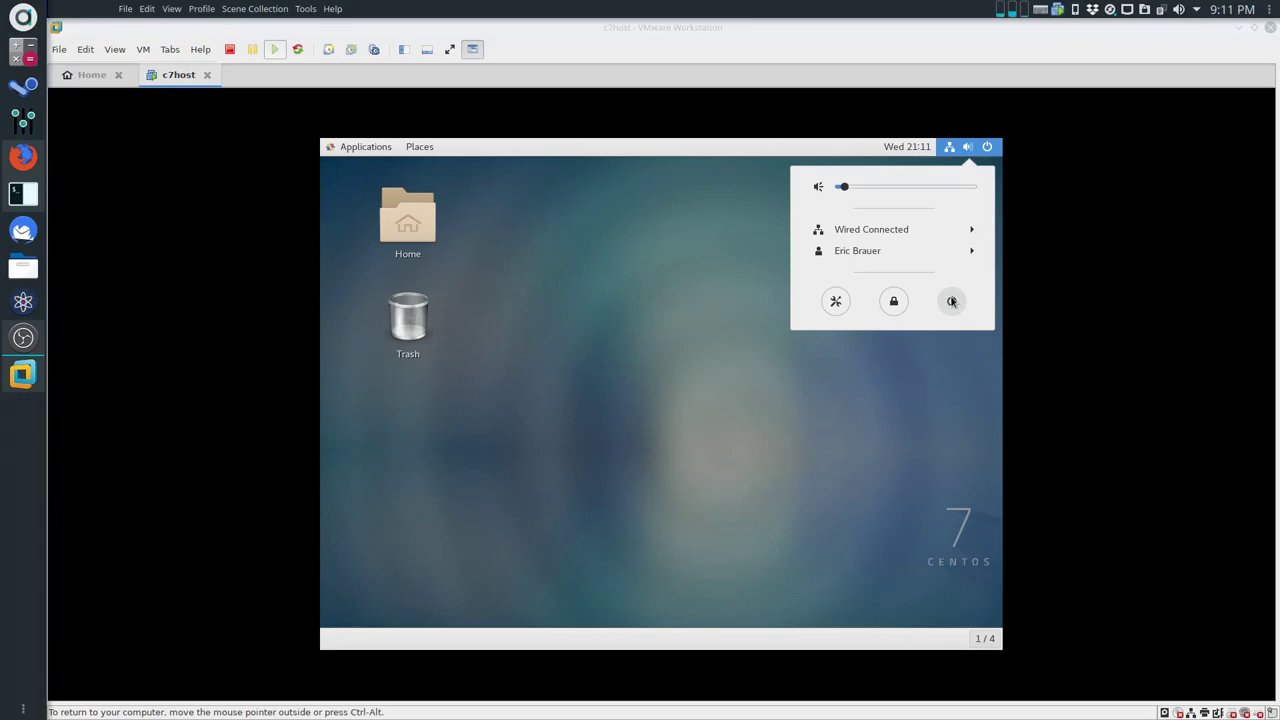
click(975, 150)
click(912, 146)
click(912, 146)
click(909, 150)
click(909, 150)
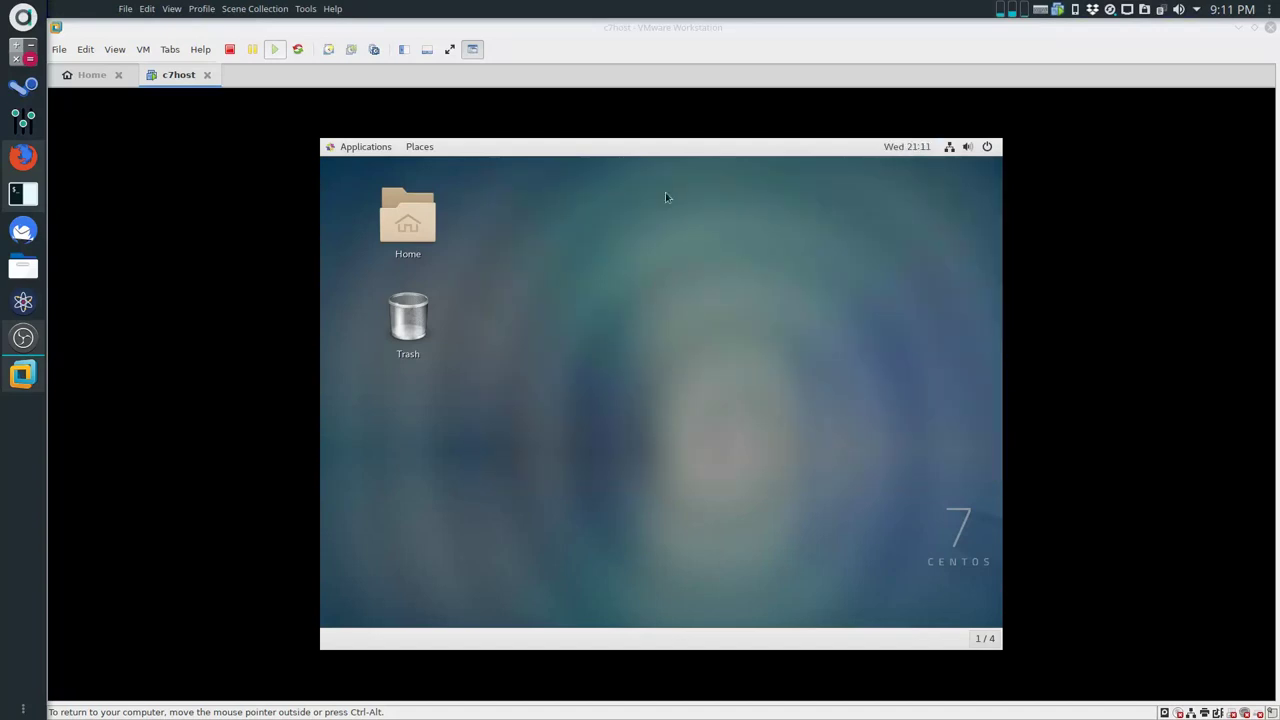
click(358, 150)
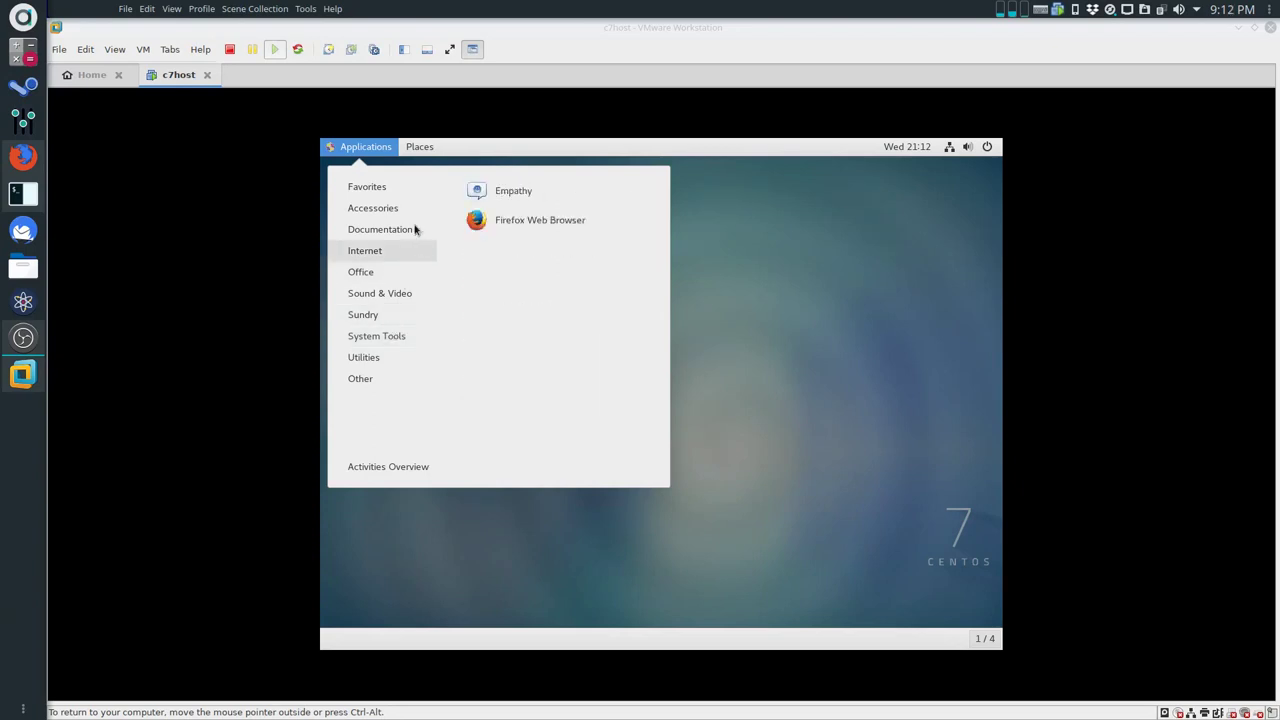
mouse_move(408, 150)
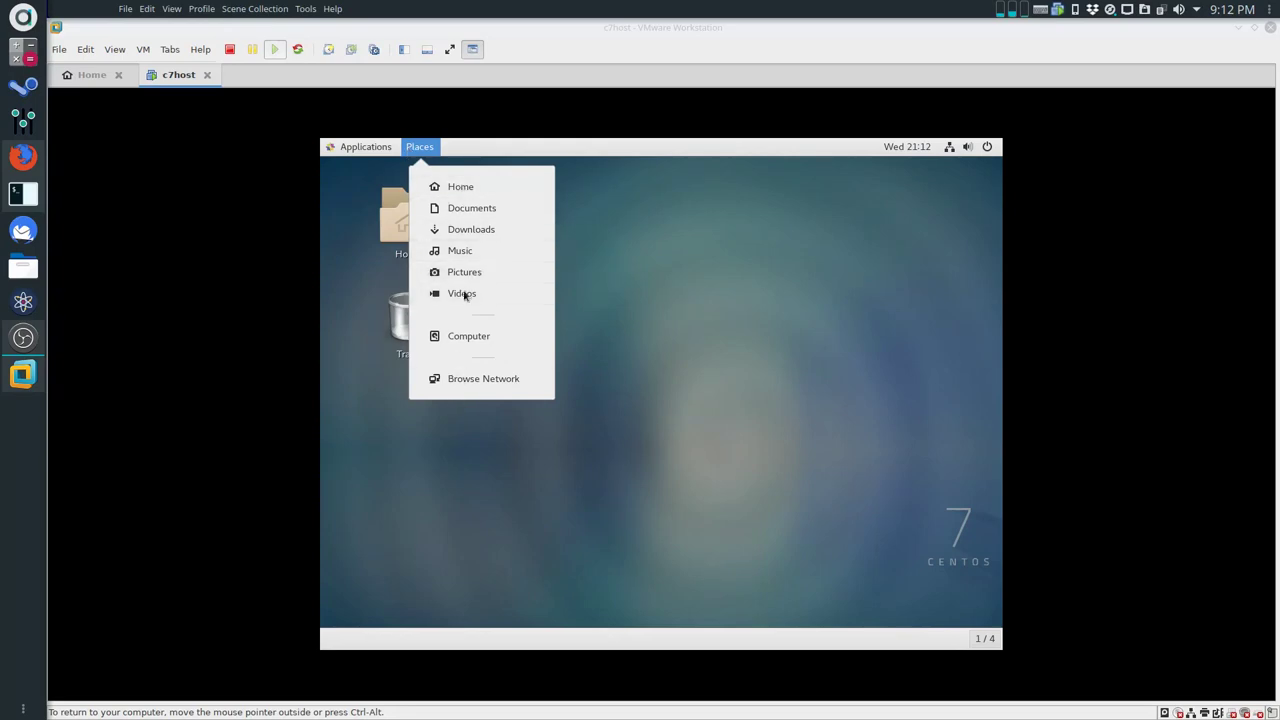
click(450, 190)
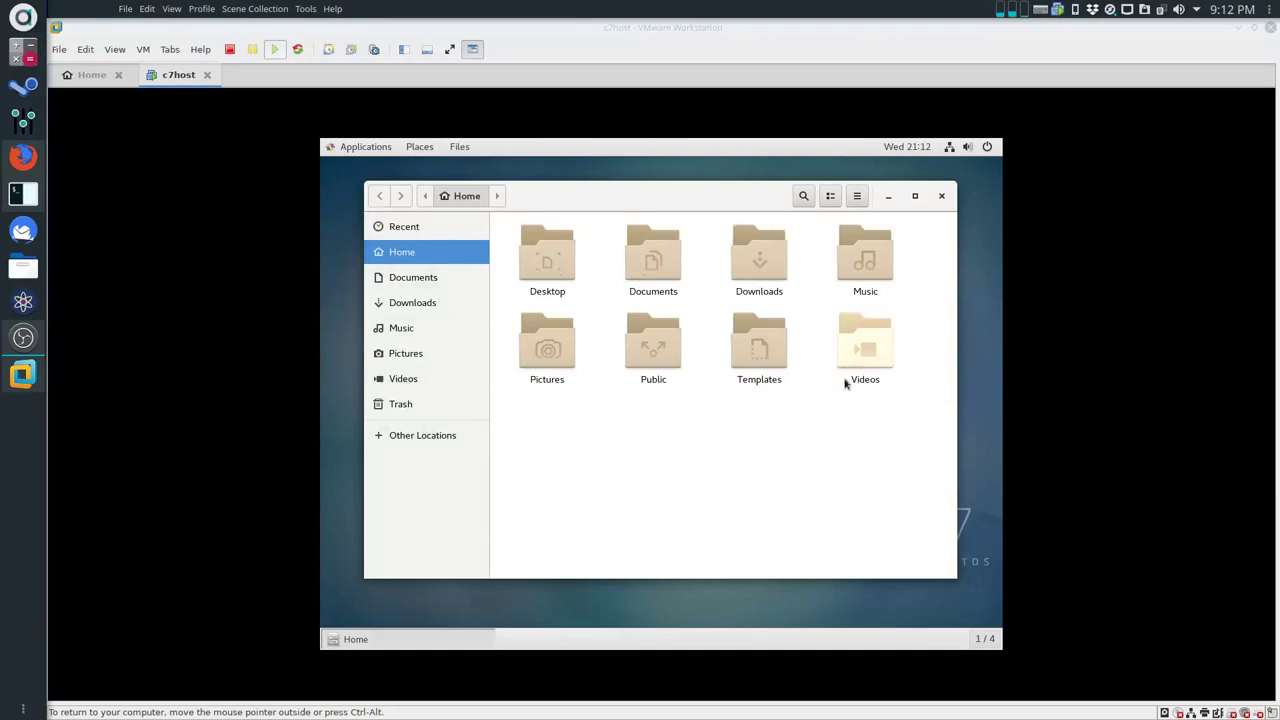
click(413, 438)
click(543, 254)
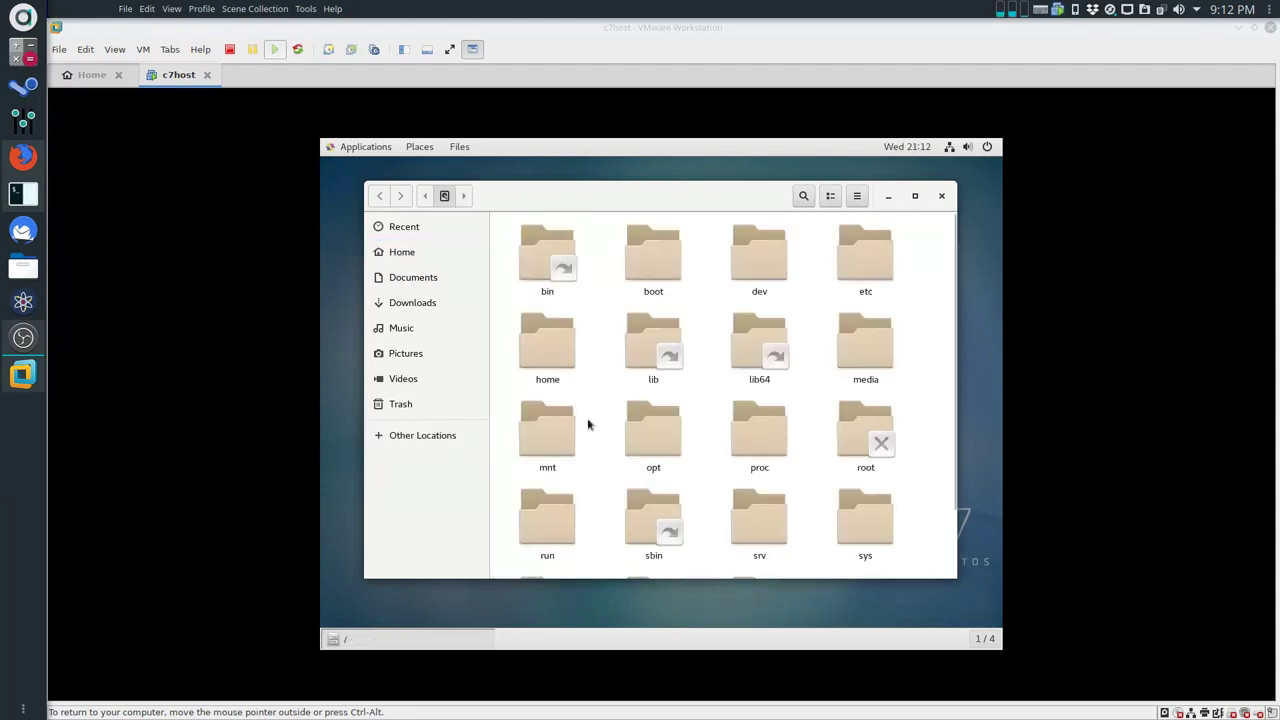
scroll(591, 459, down, 2)
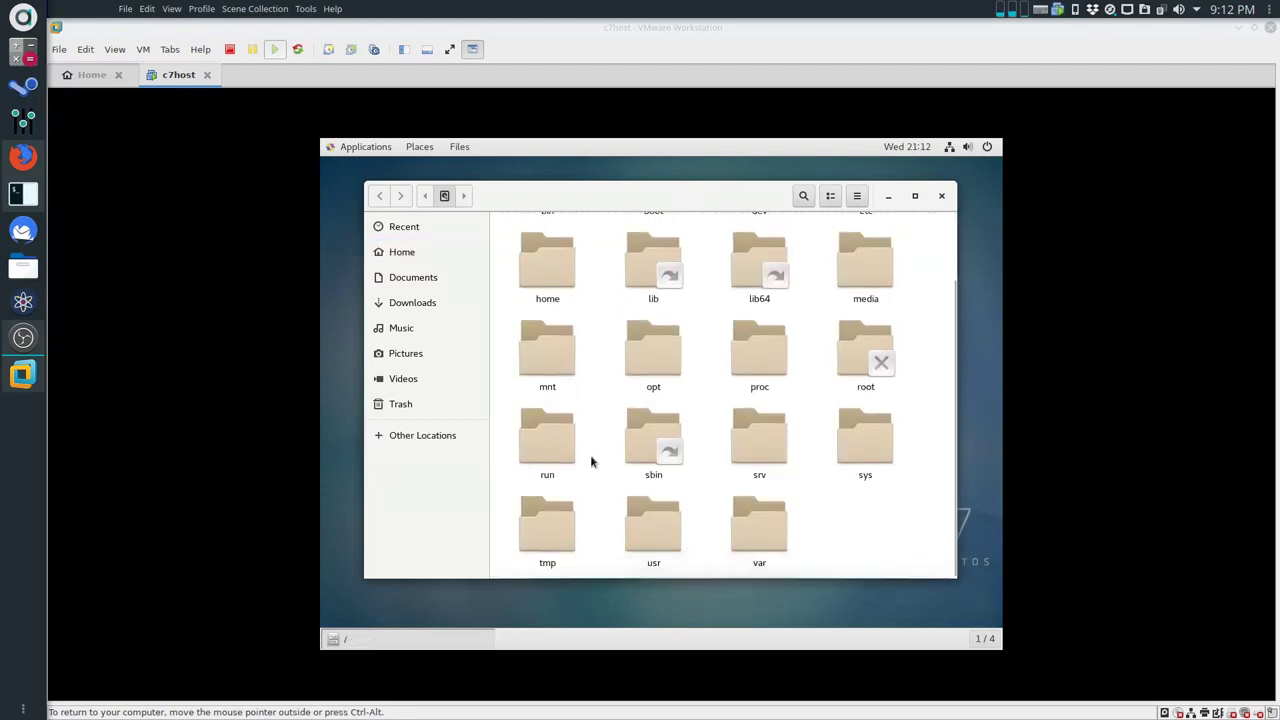
scroll(591, 461, up, 2)
click(422, 435)
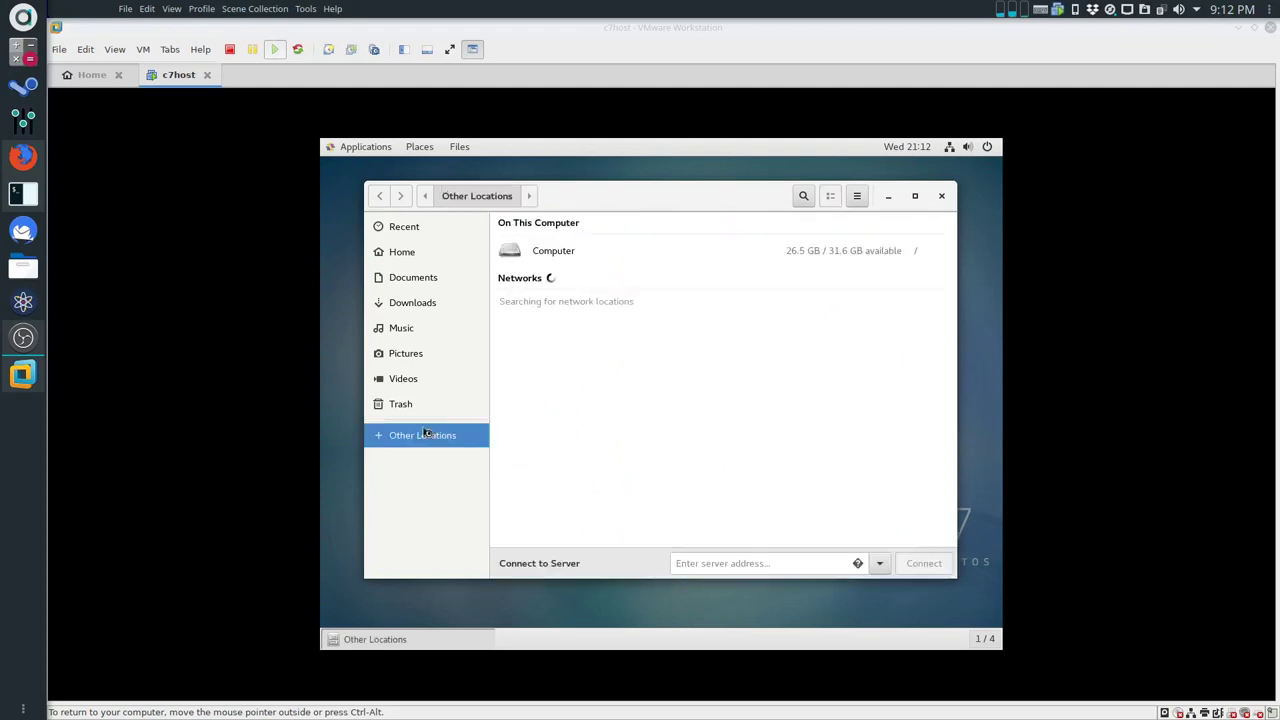
click(571, 253)
scroll(579, 376, down, 2)
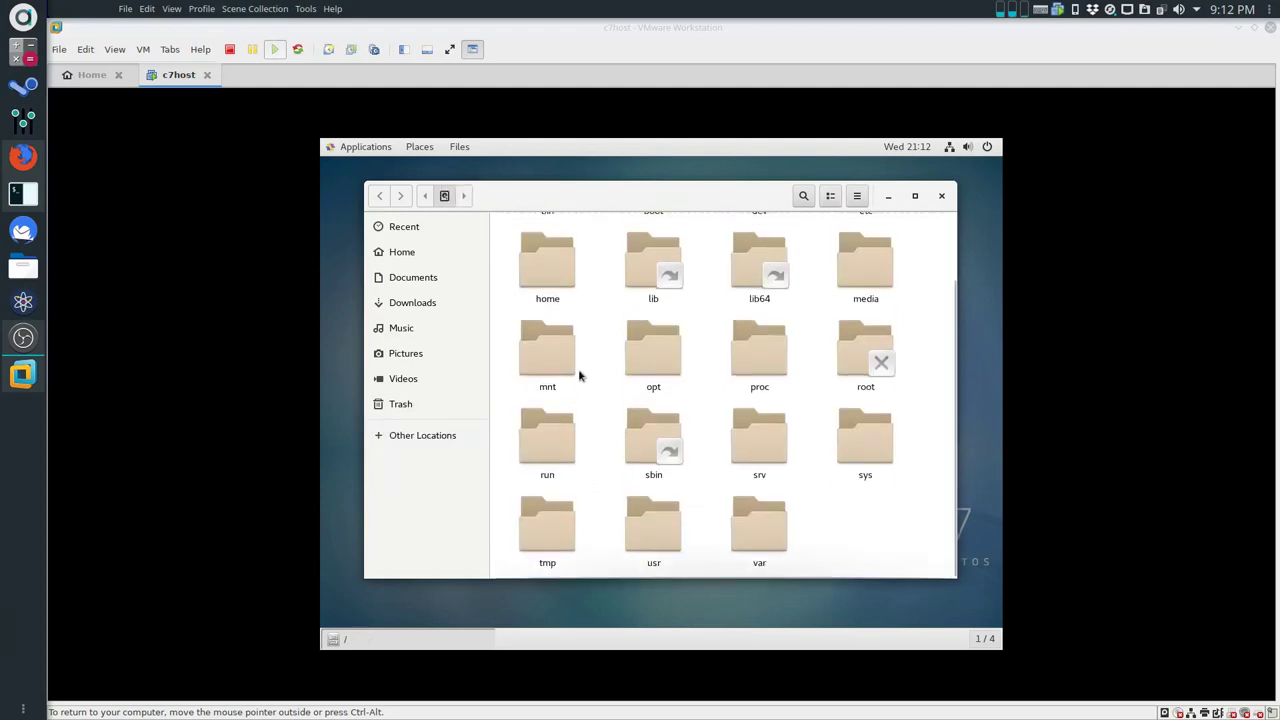
scroll(593, 410, up, 2)
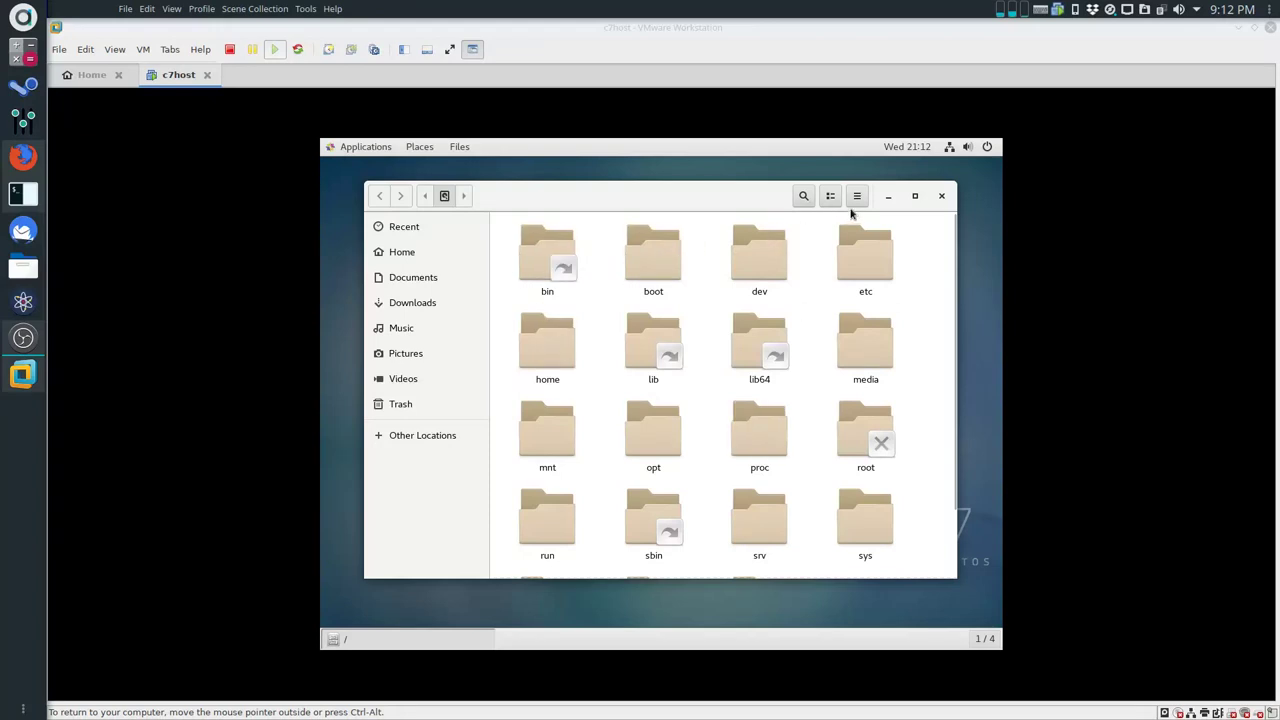
click(553, 354)
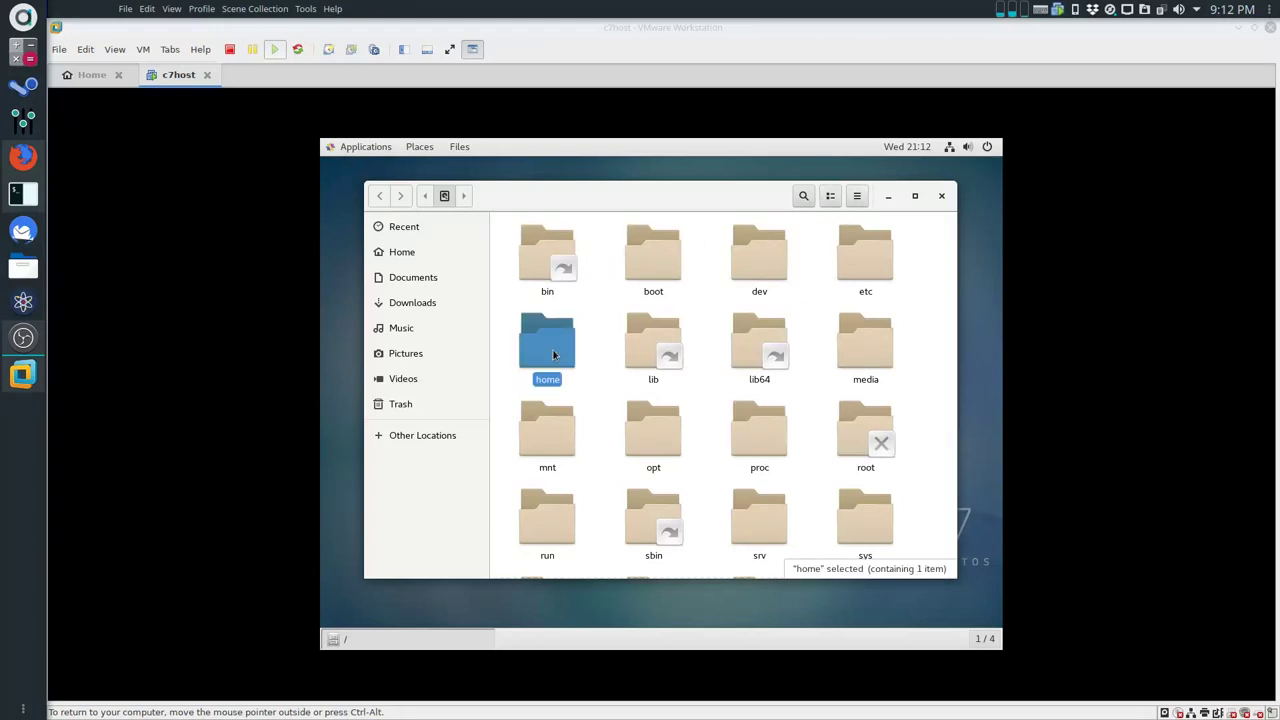
double_click(553, 354)
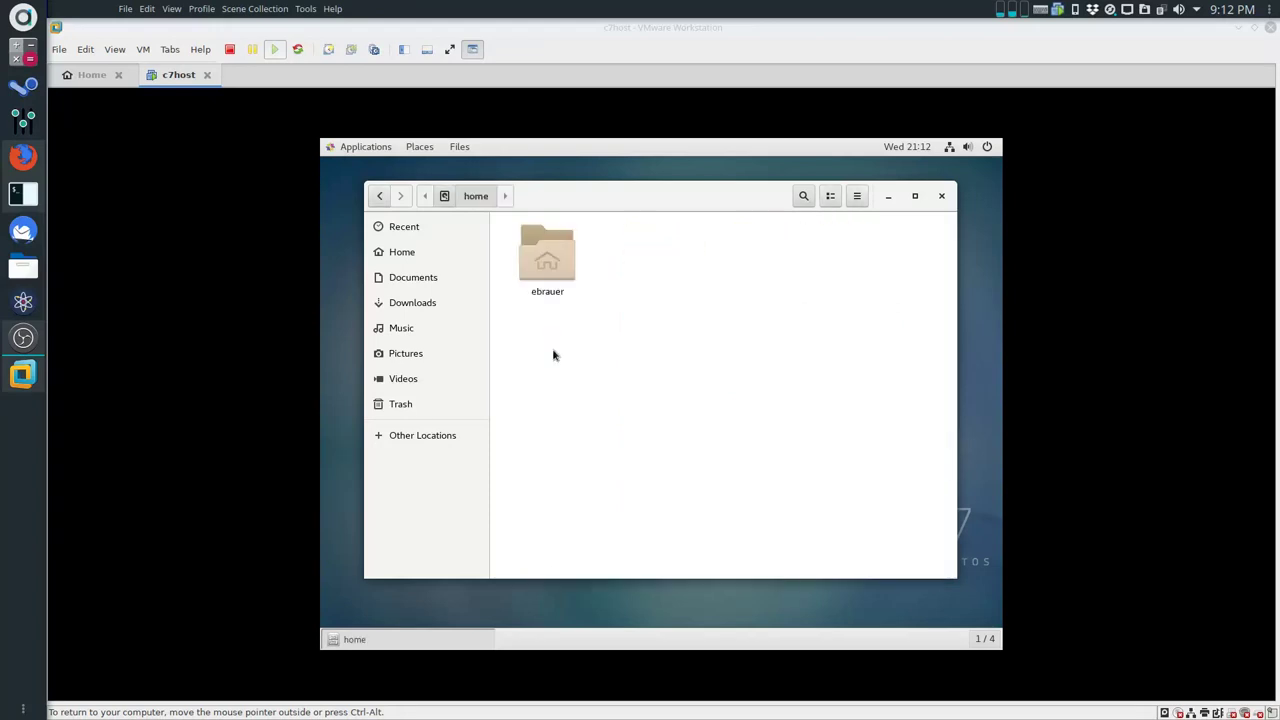
double_click(558, 267)
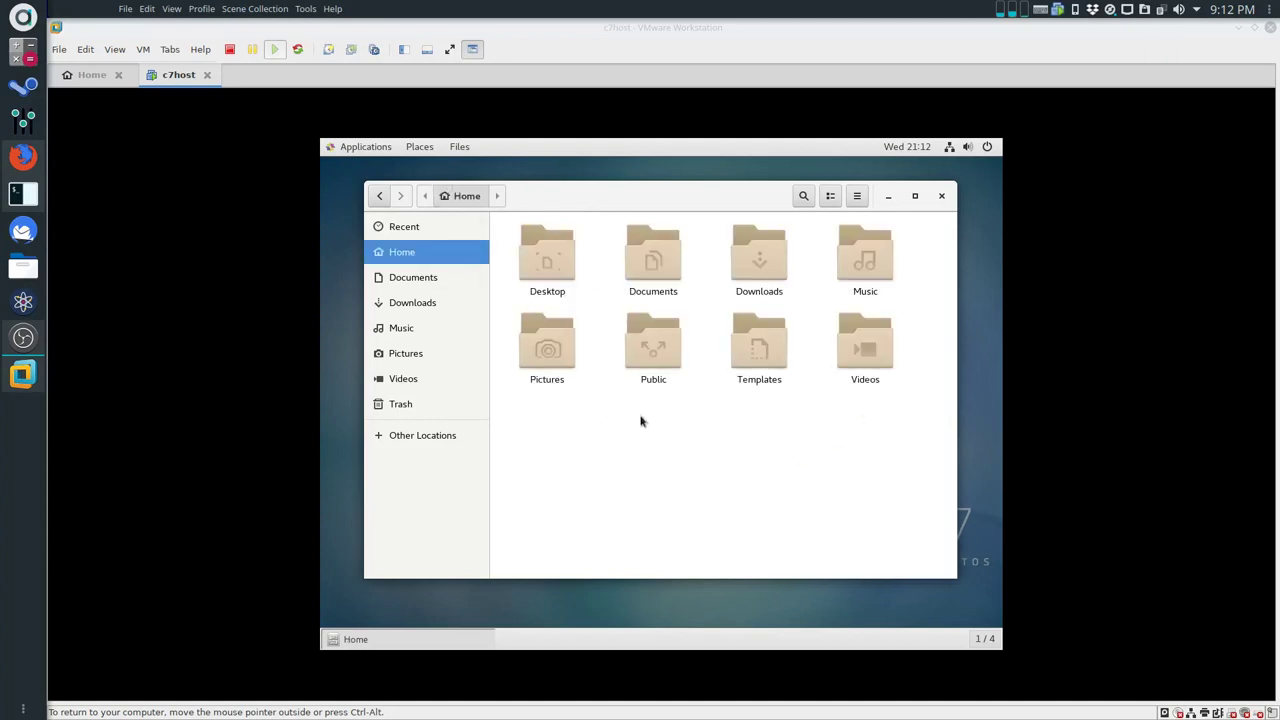
click(941, 196)
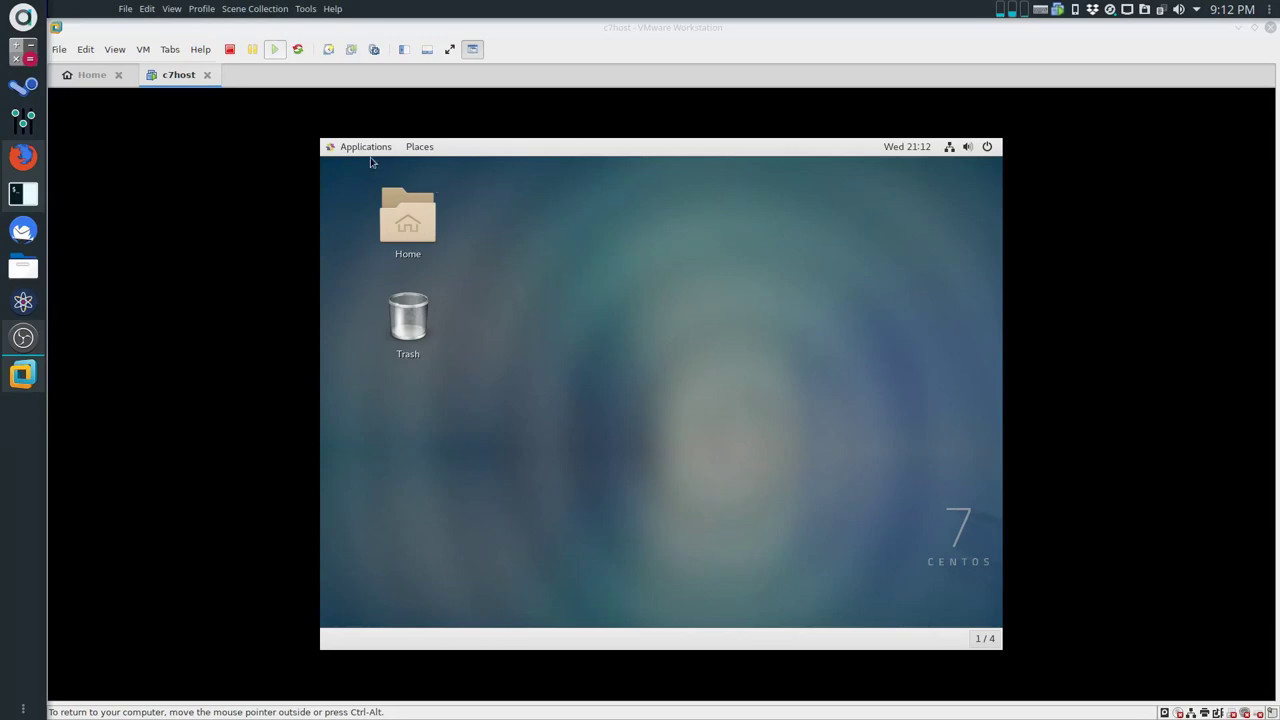
- In the guest's Power settings, set Blank screen to Never
click(985, 150)
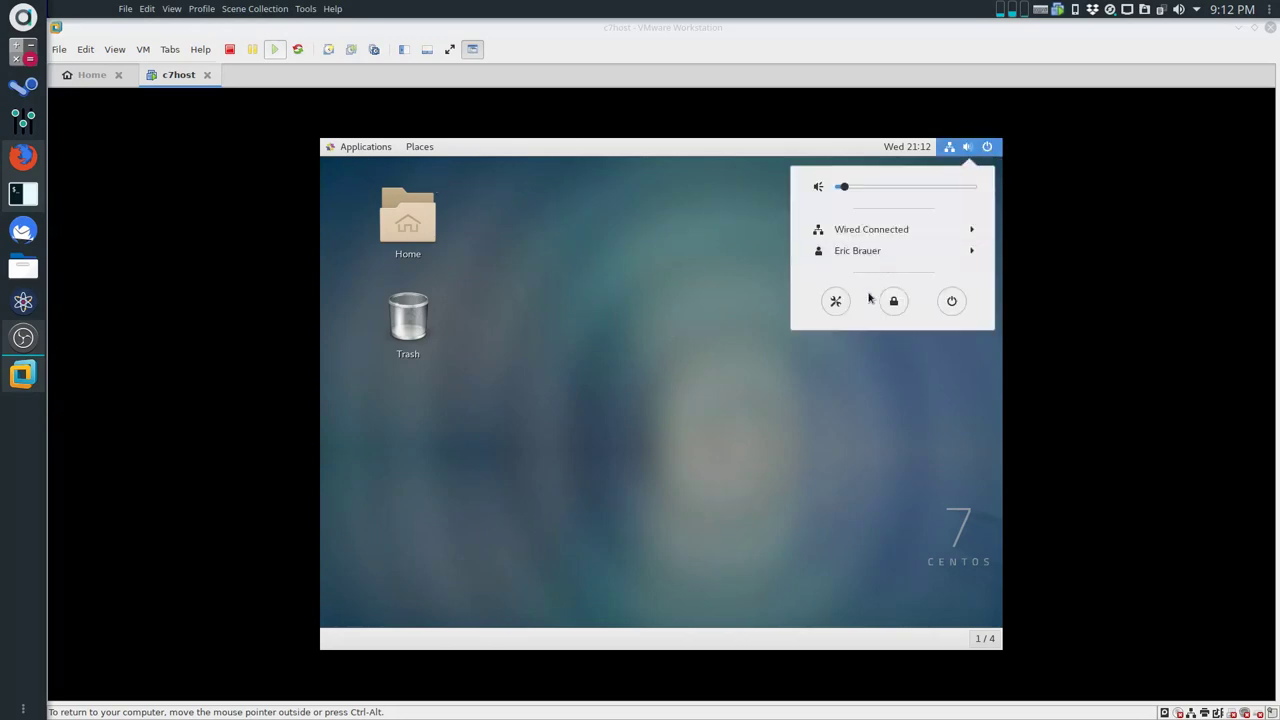
click(835, 303)
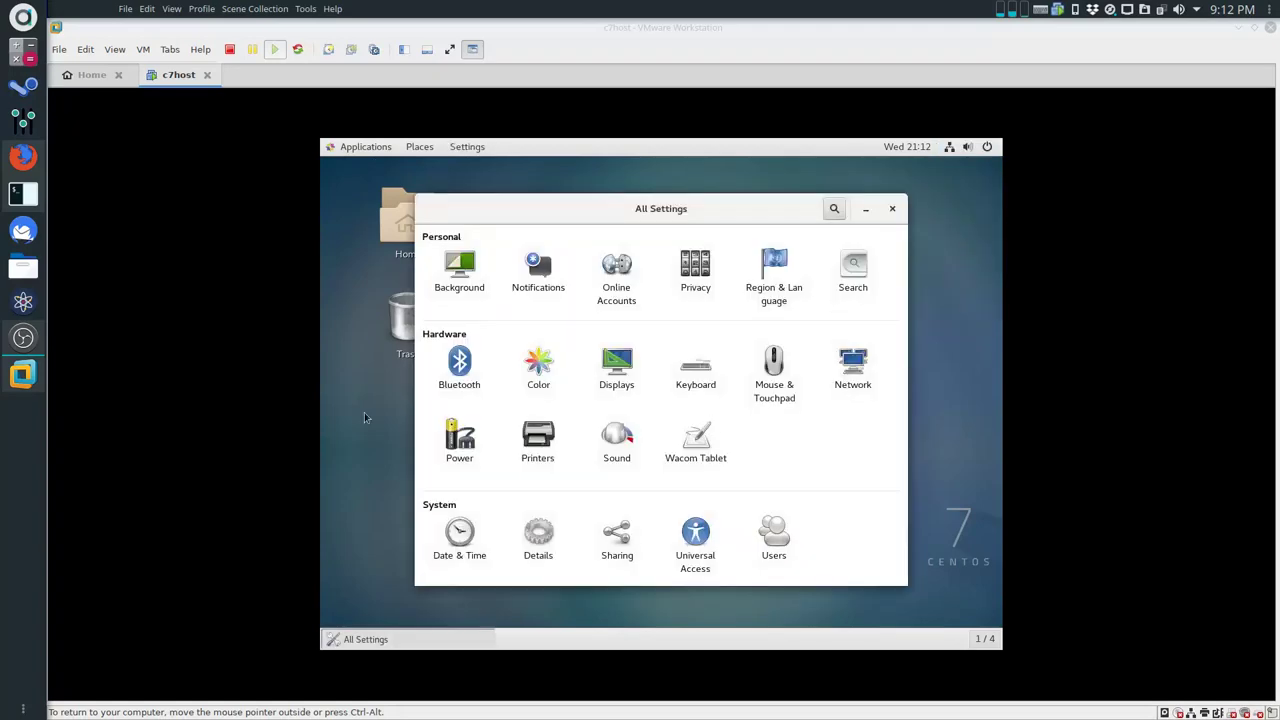
click(459, 440)
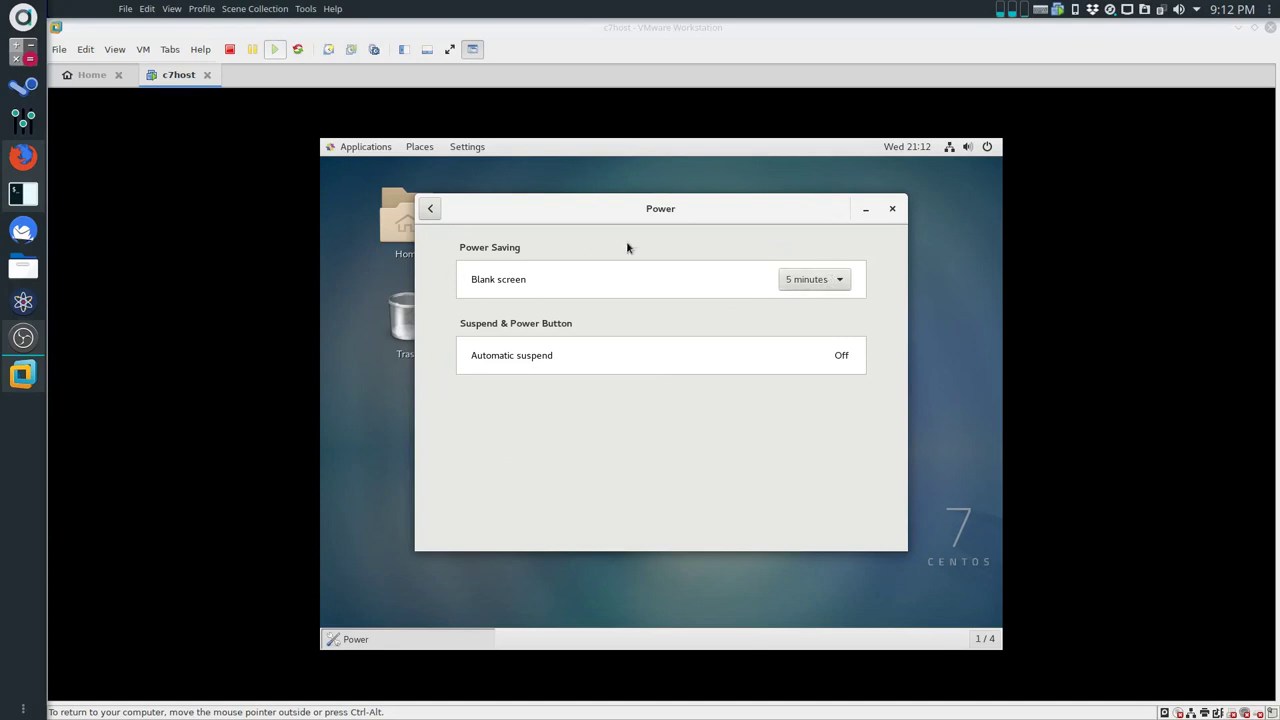
click(829, 283)
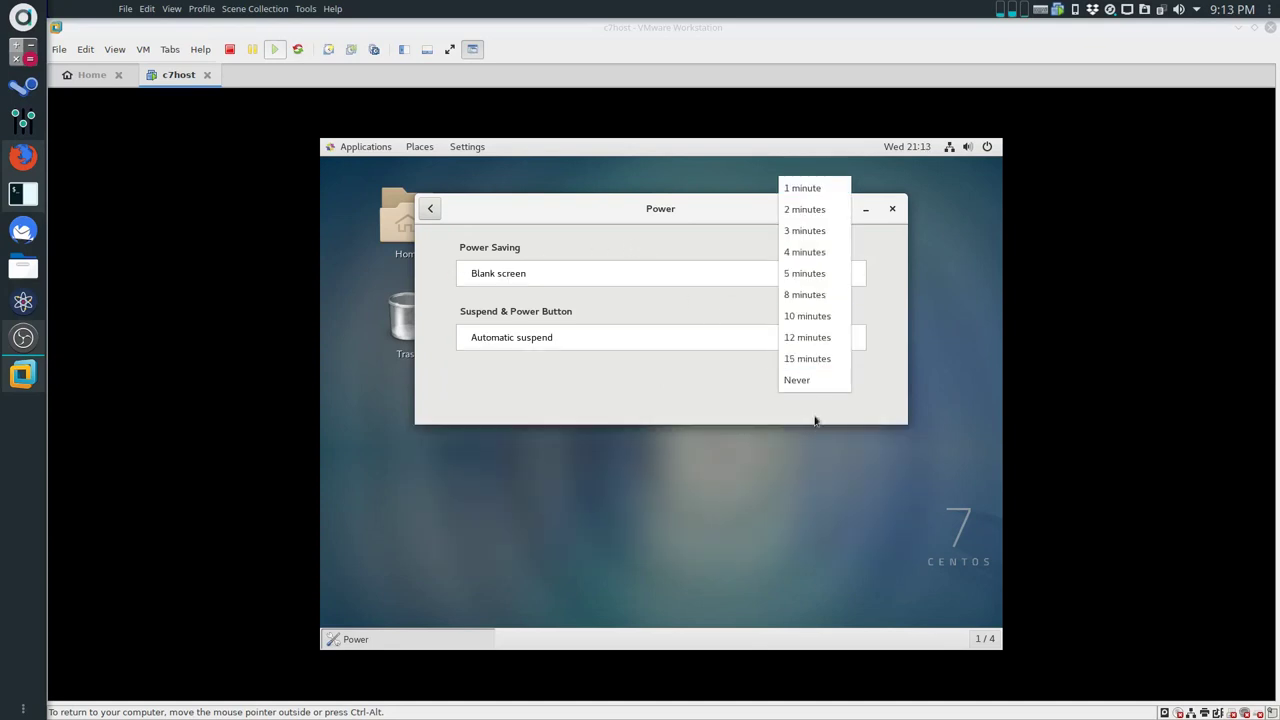
click(800, 381)
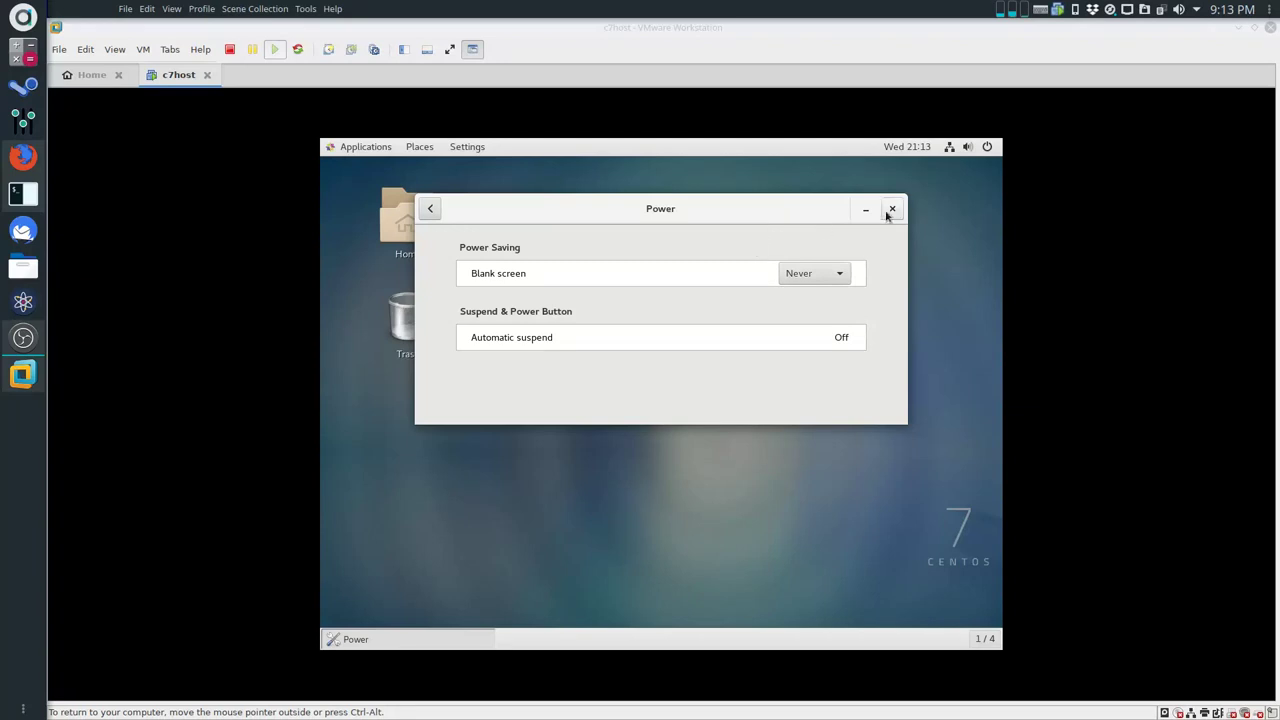
click(891, 212)
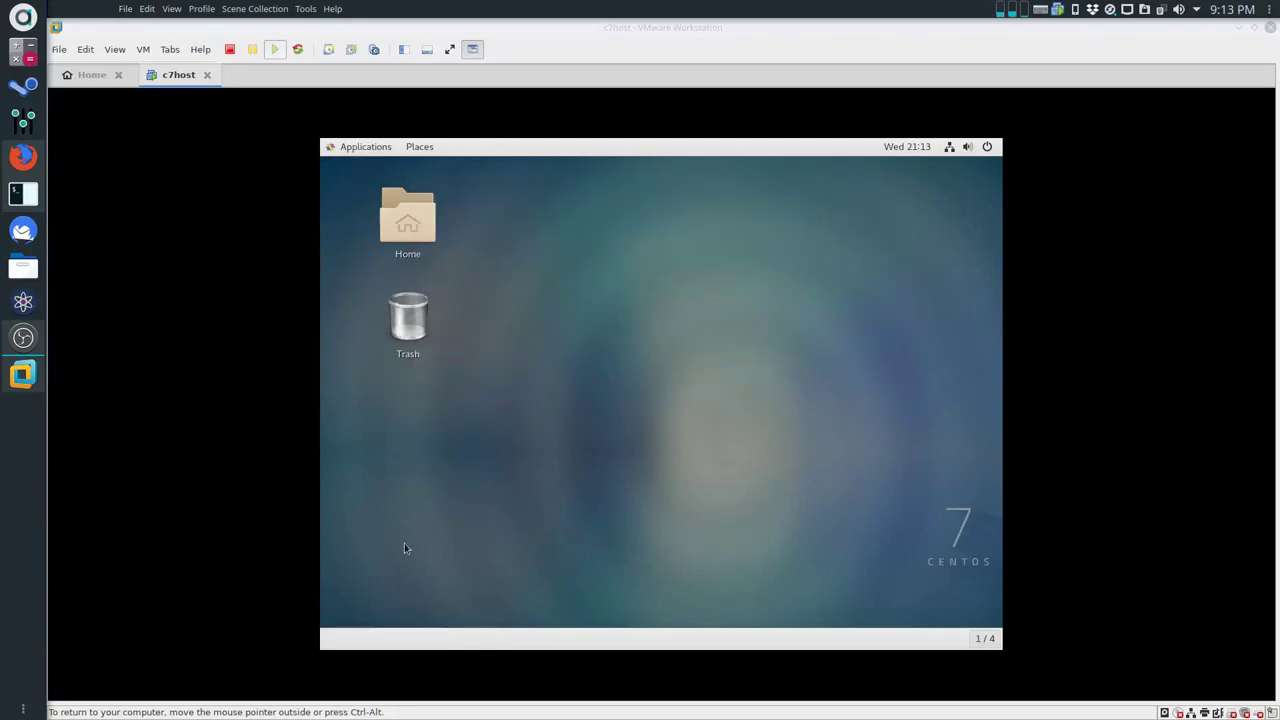
- Try the 1280 × 800 resolution in Displays, then revert that change
click(987, 146)
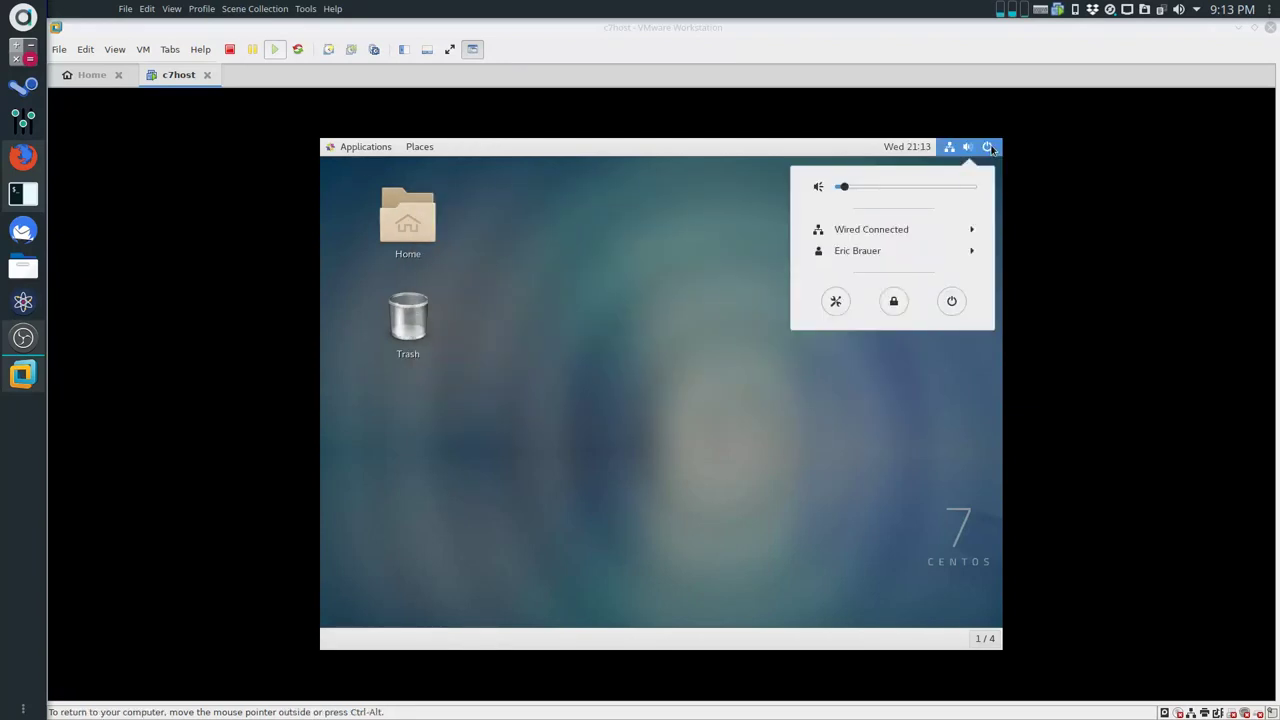
click(836, 302)
click(614, 370)
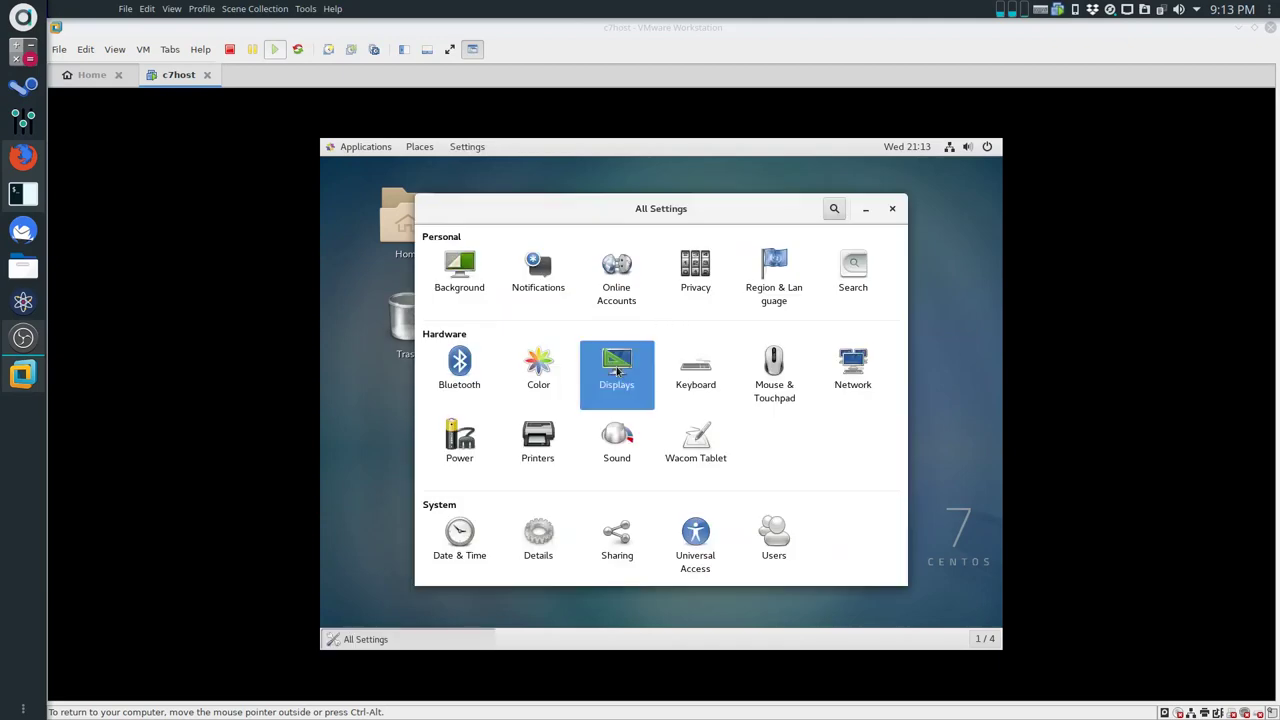
click(640, 267)
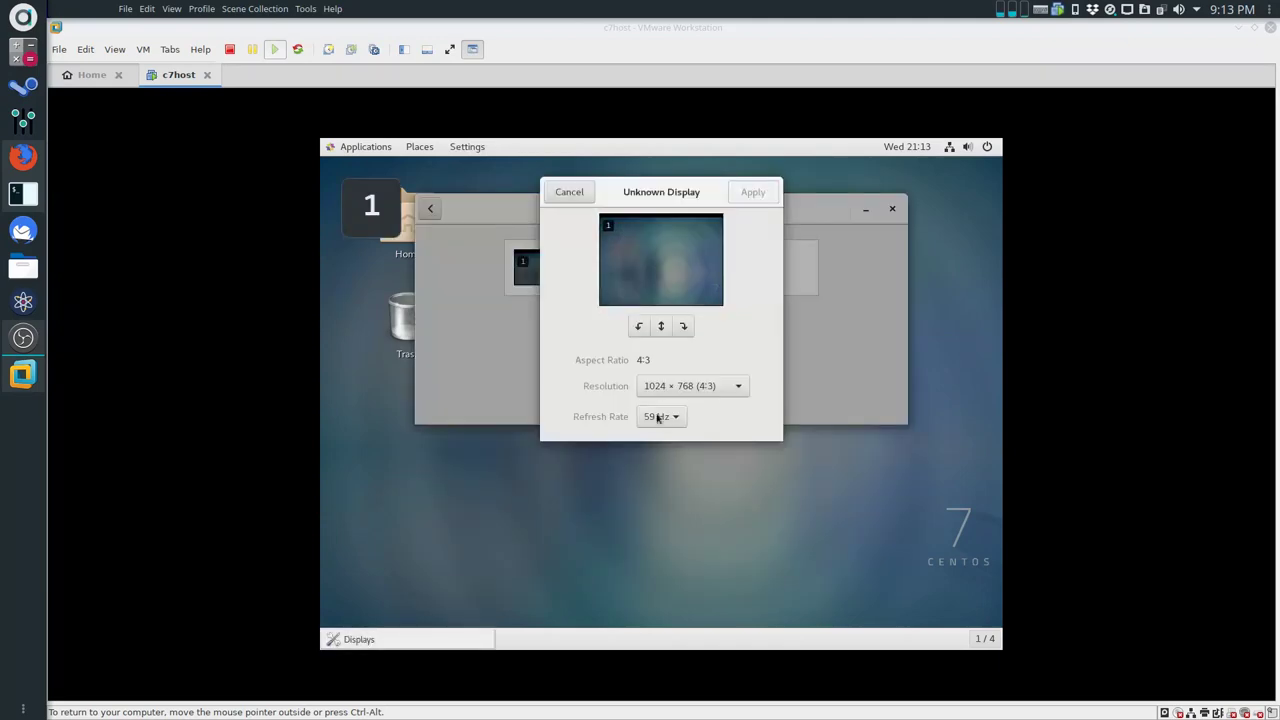
click(737, 390)
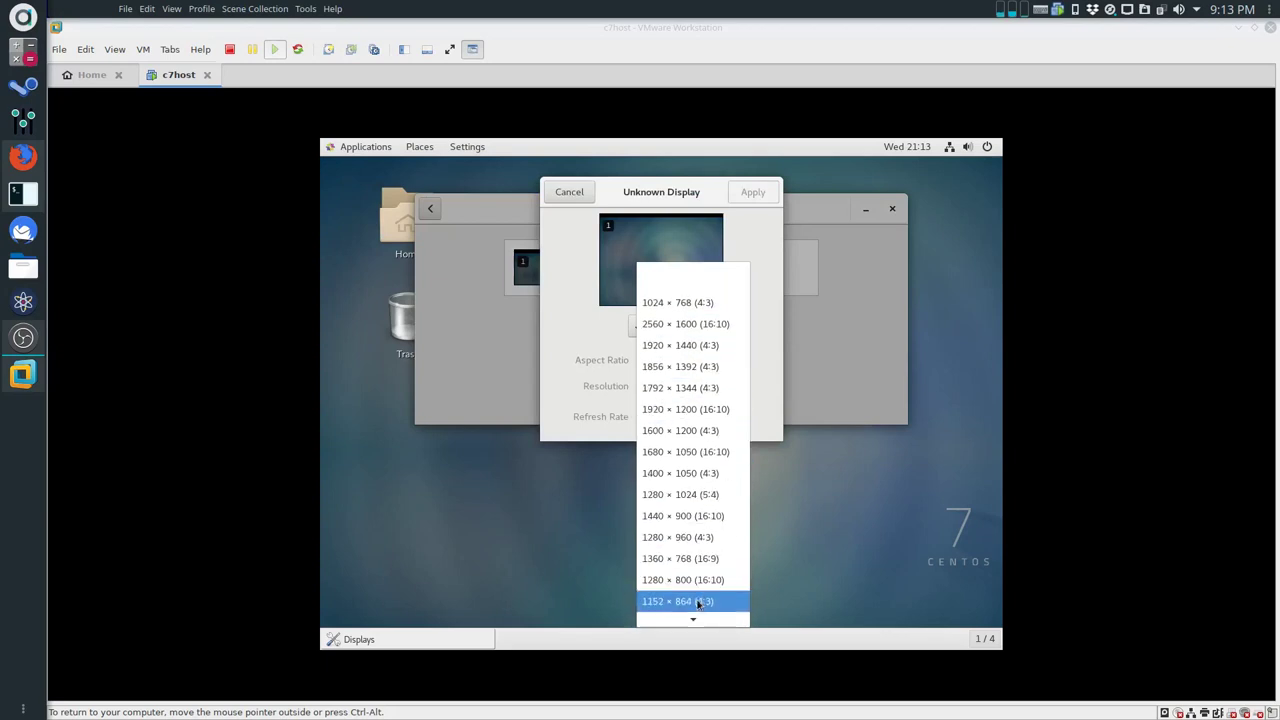
scroll(695, 590, down, 1)
click(676, 551)
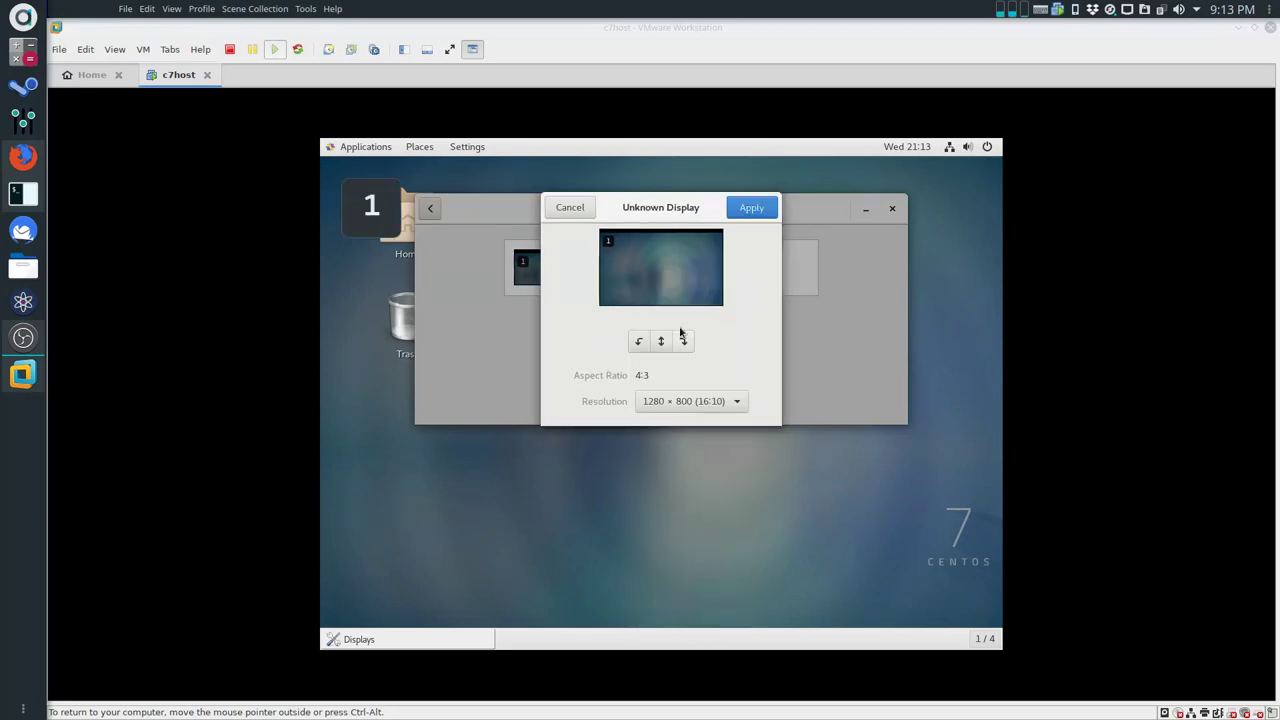
click(750, 206)
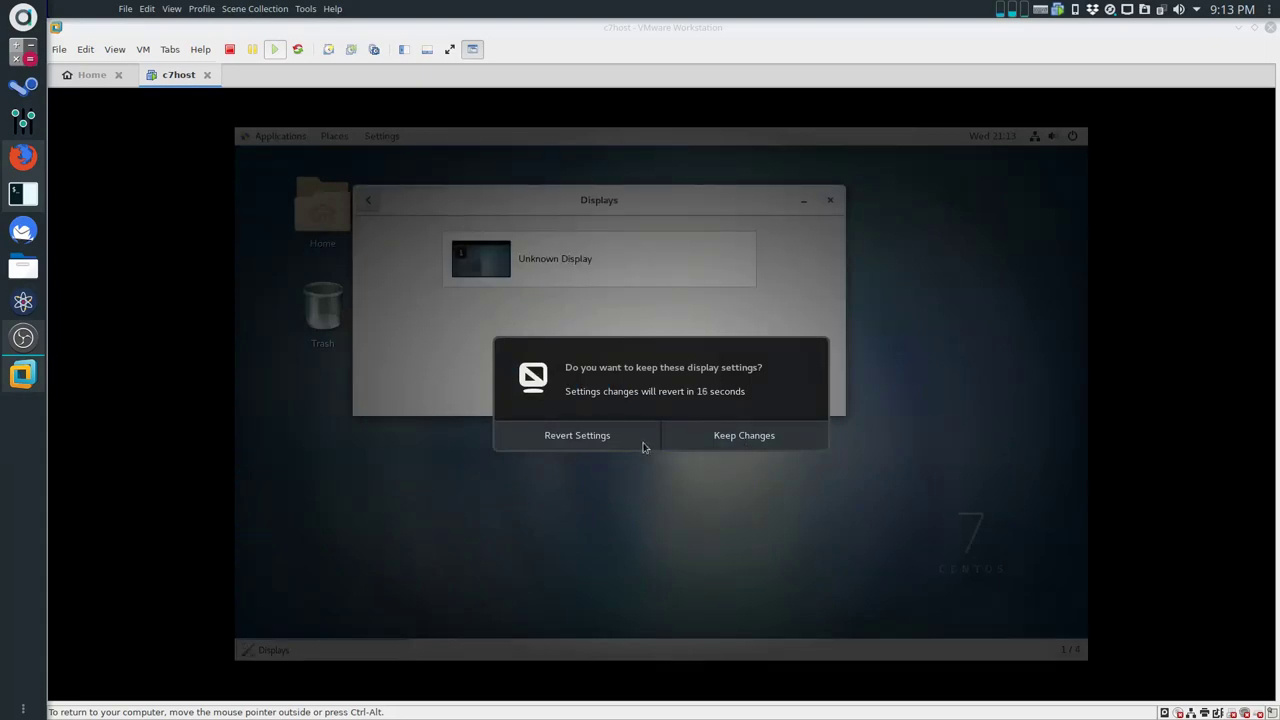
click(600, 441)
- Apply the 1440 × 900 (16:10) resolution and keep the changes
click(703, 277)
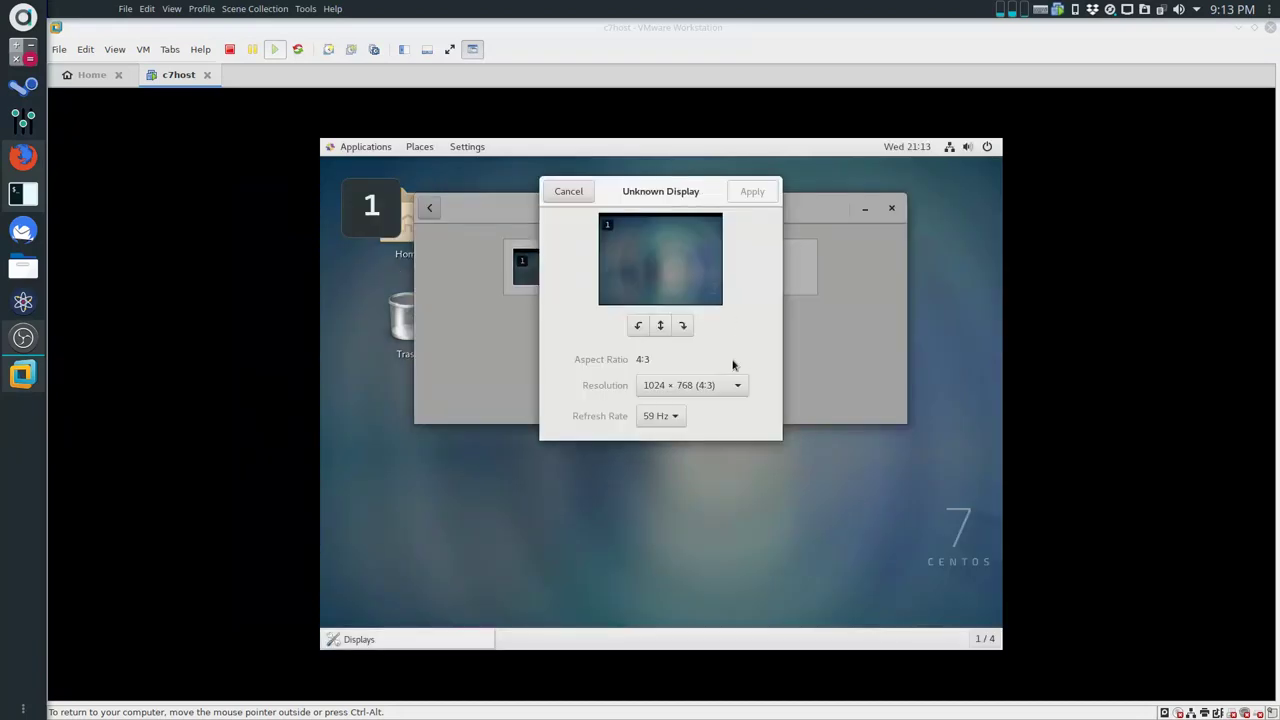
click(730, 390)
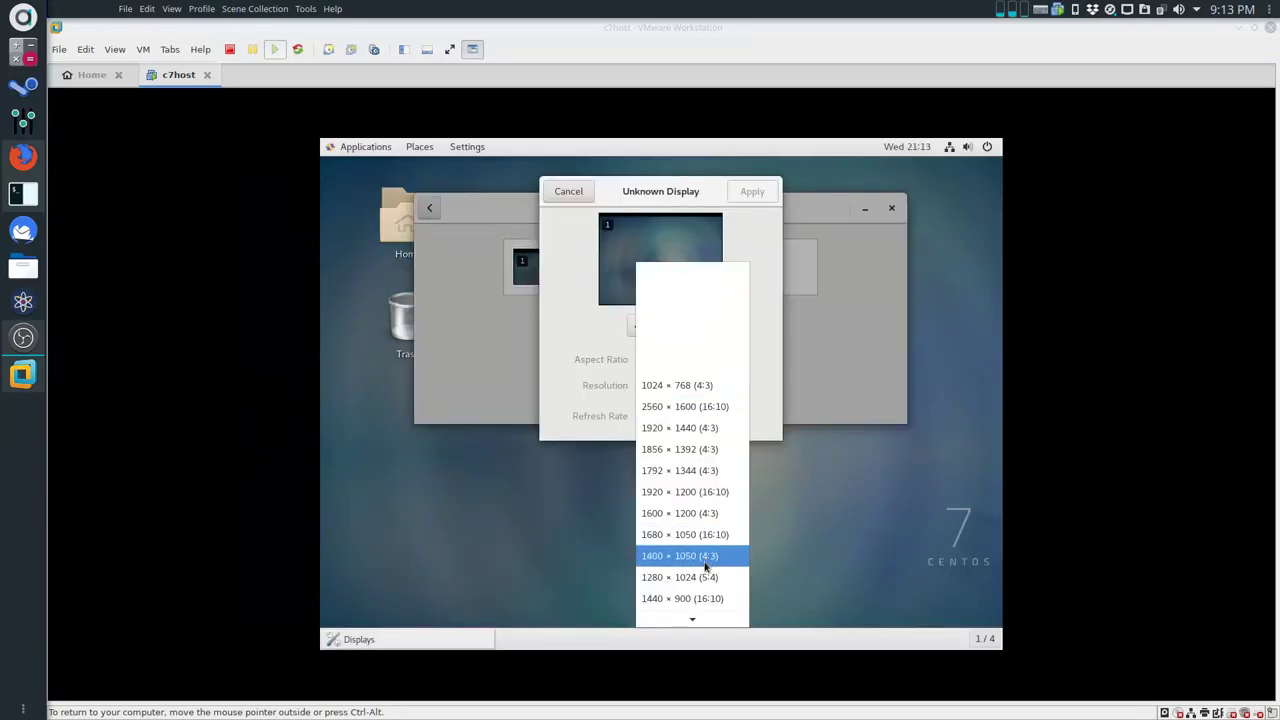
mouse_move(684, 620)
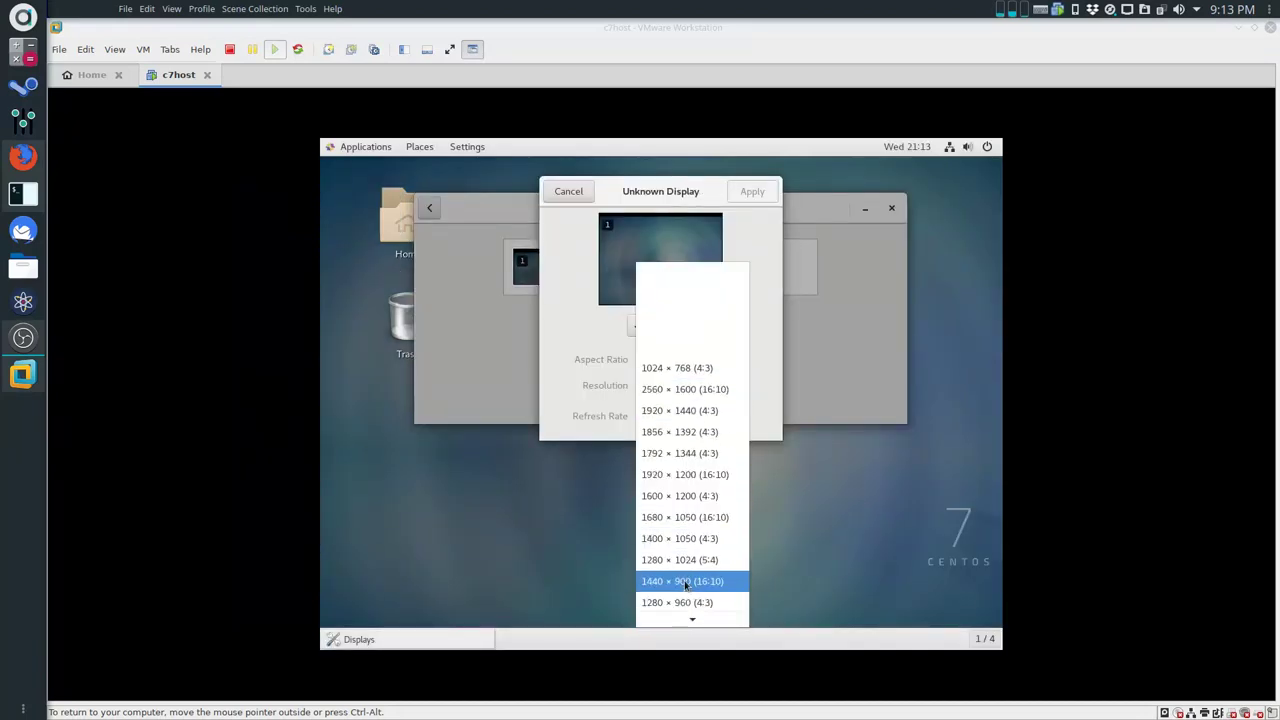
click(686, 581)
click(748, 207)
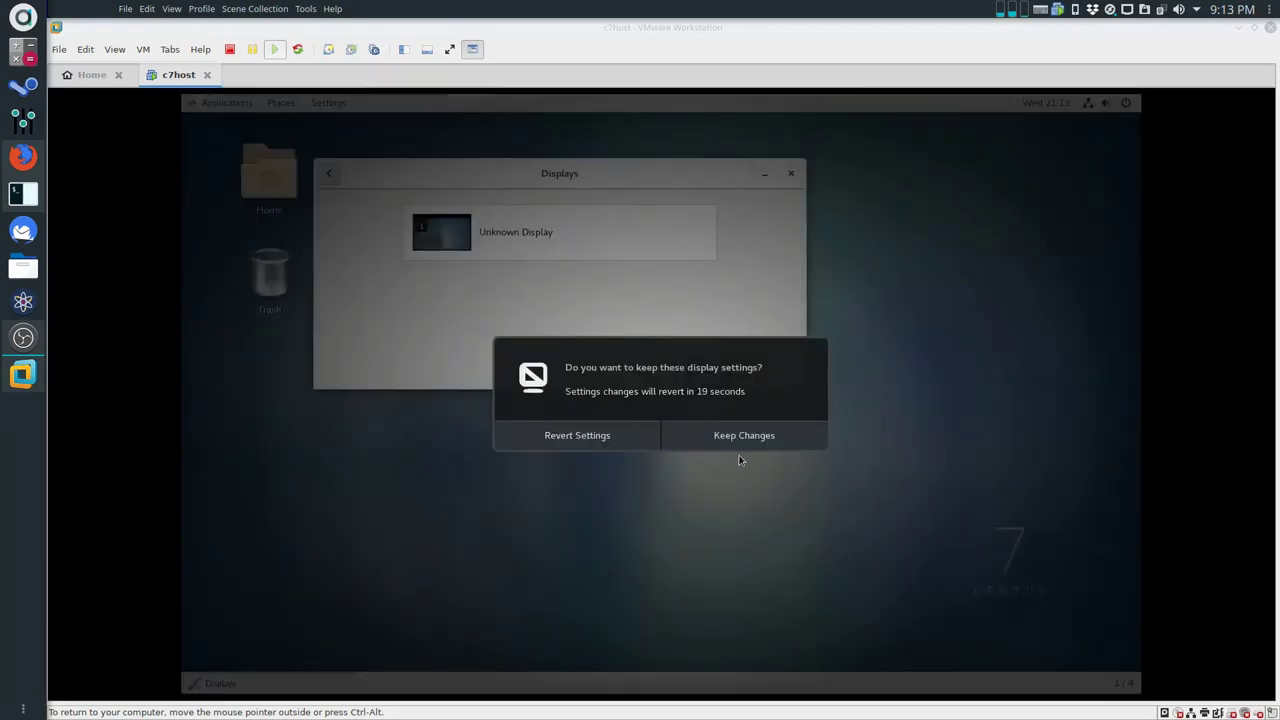
click(740, 440)
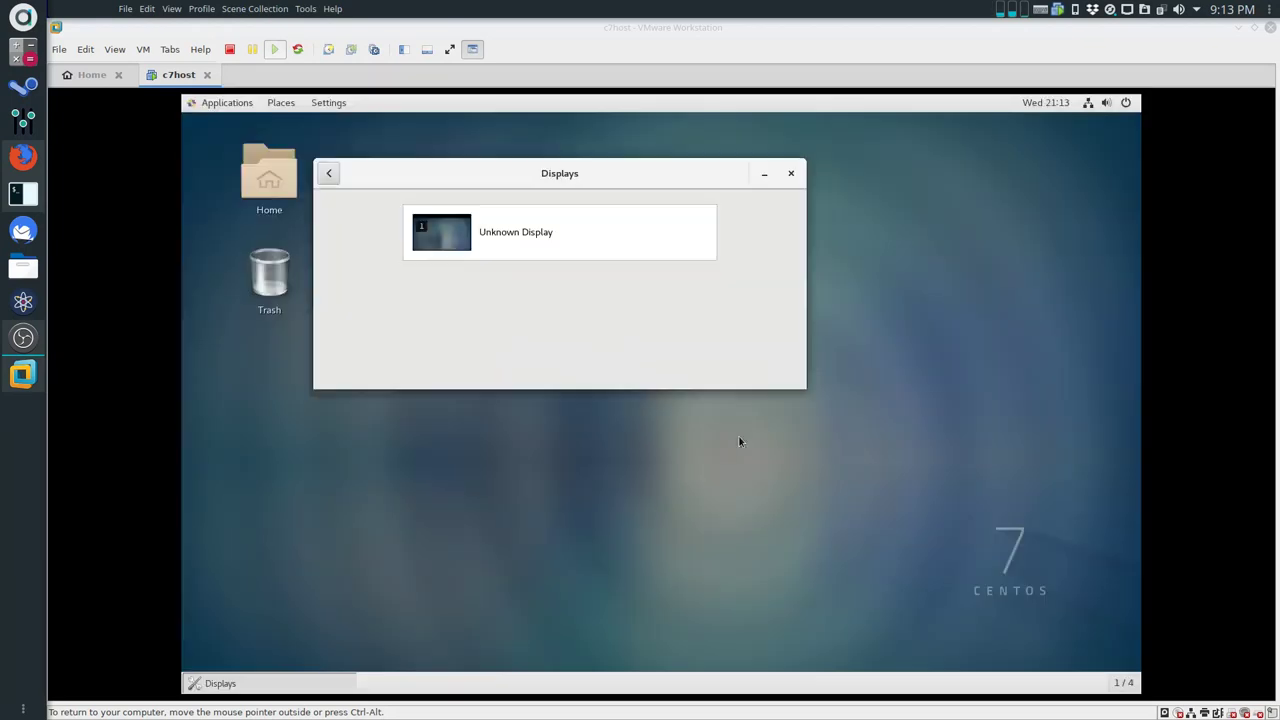
- Close Displays, install all 776 updates in the background via Software Update, and return to Firefox
click(790, 174)
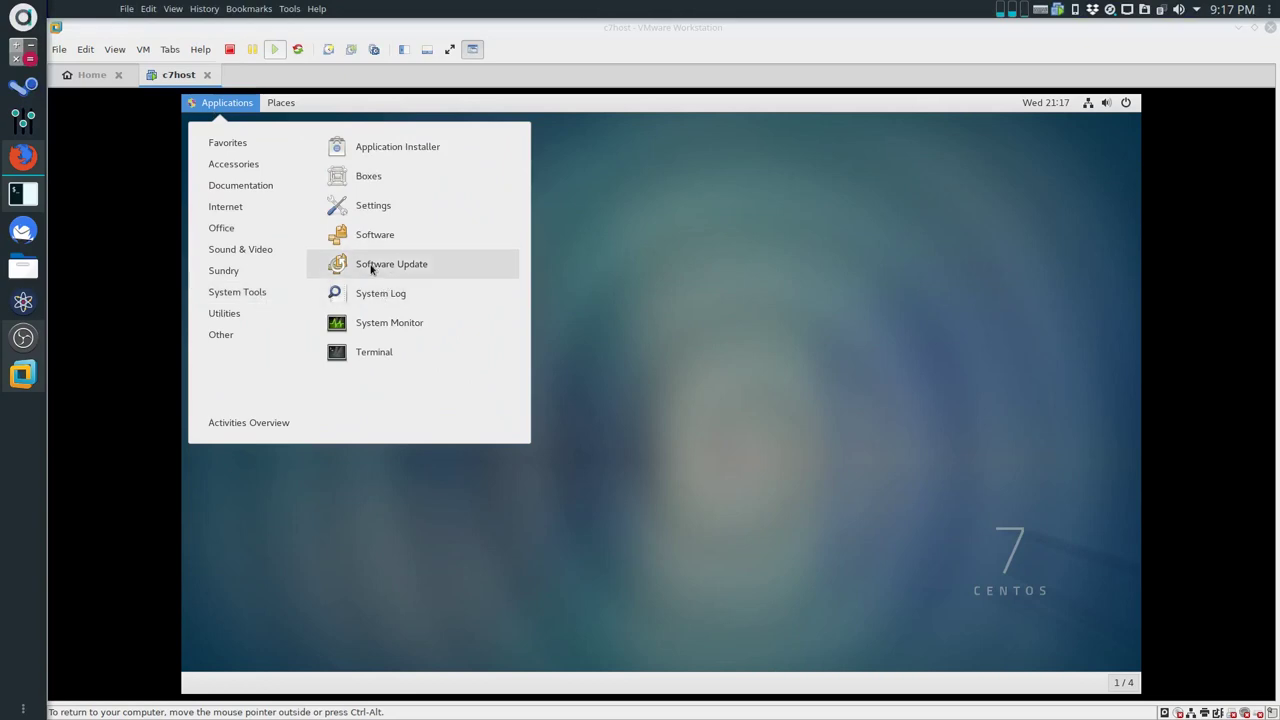
click(371, 265)
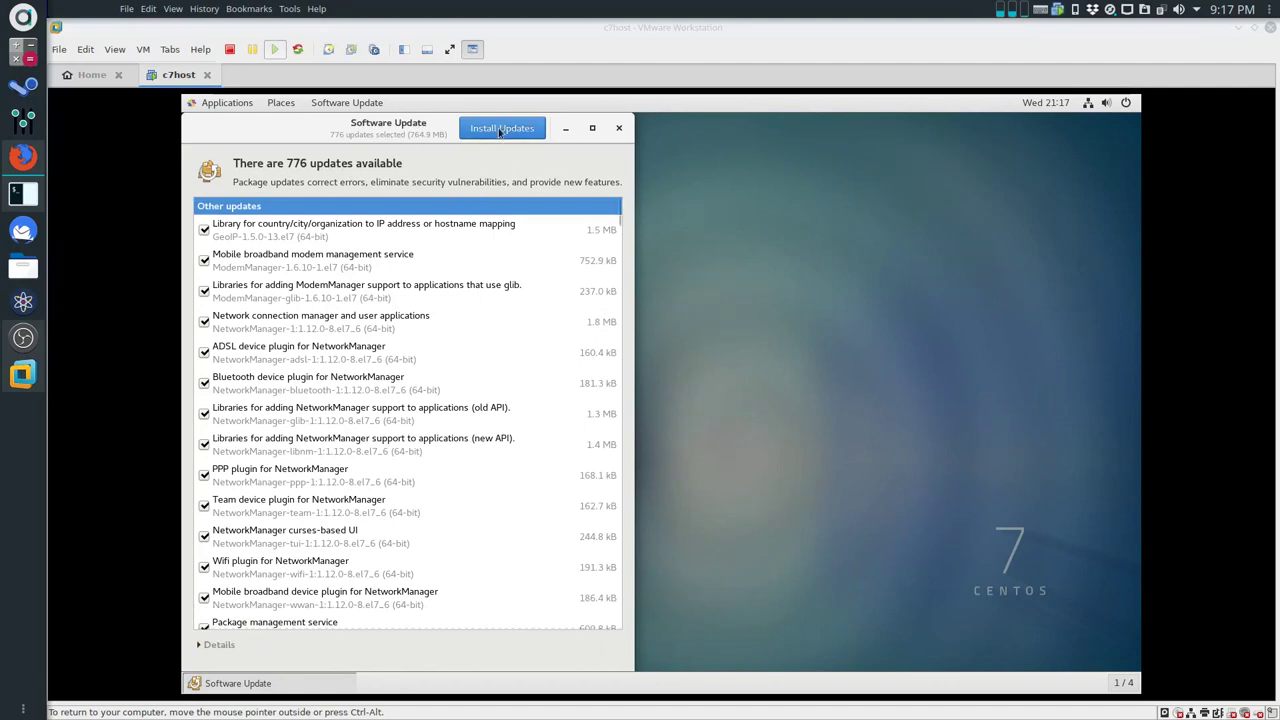
click(500, 129)
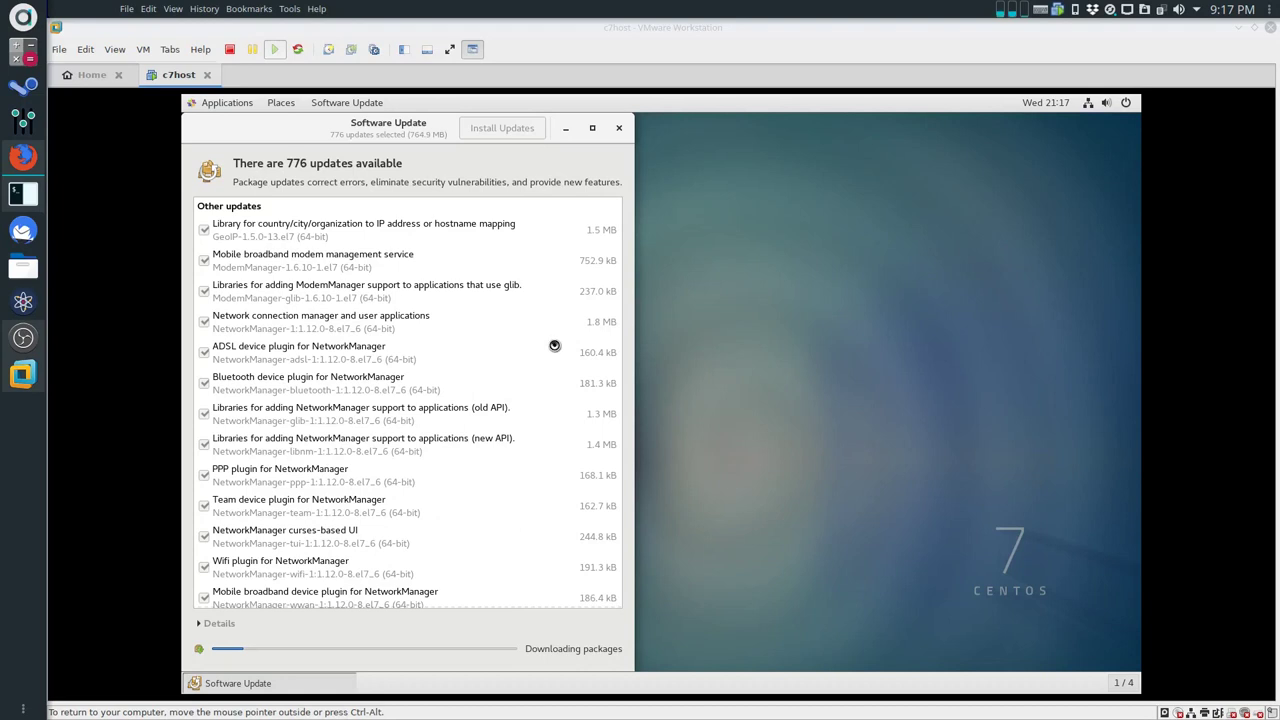
click(565, 128)
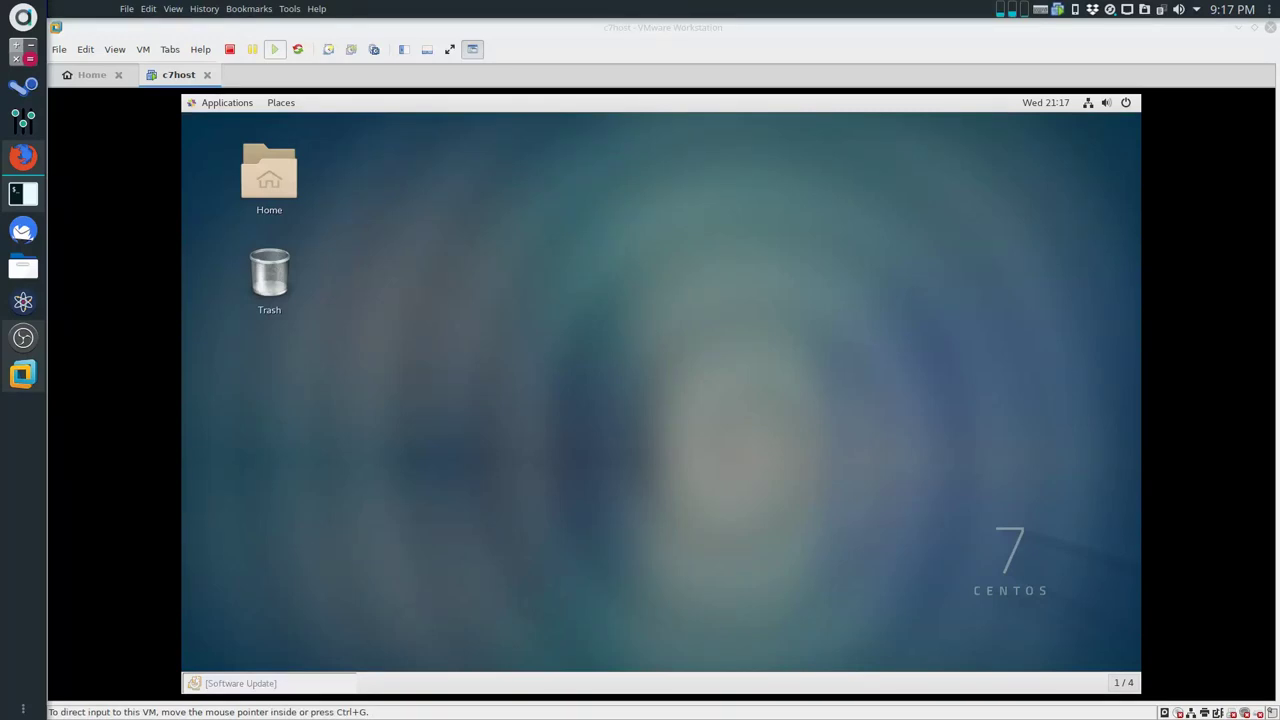
key(alt+Tab)
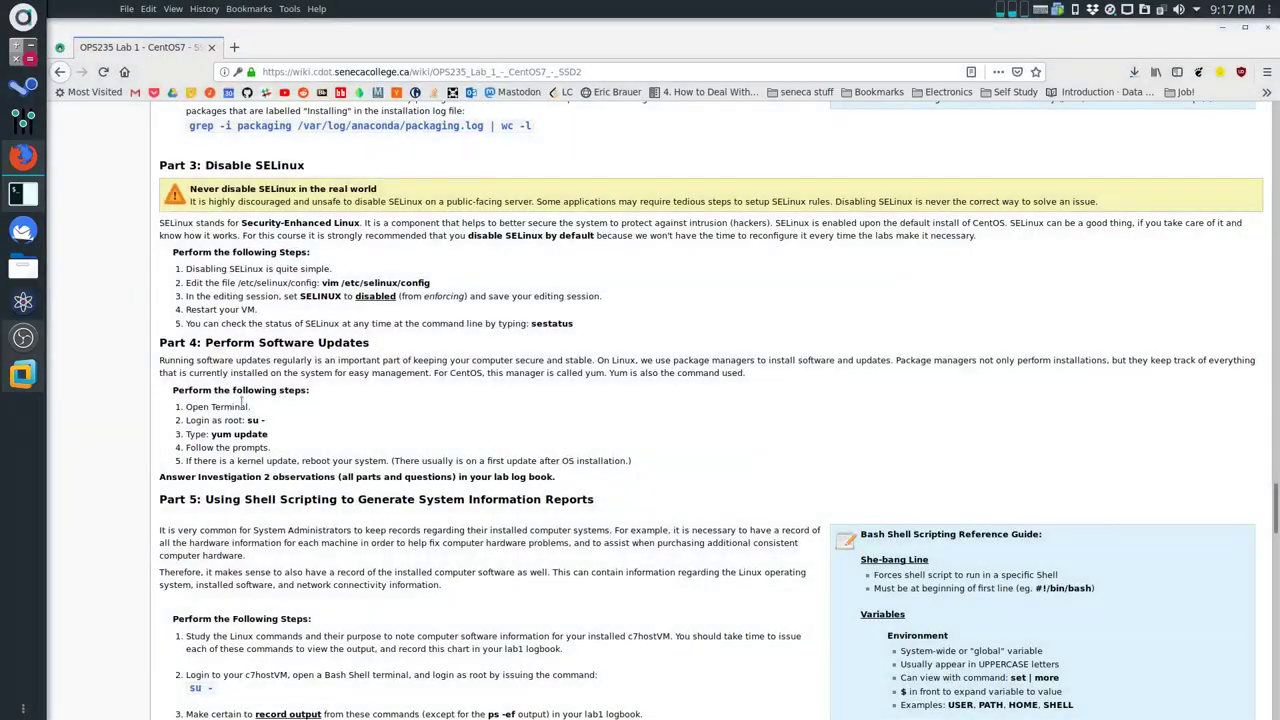
scroll(451, 372, up, 10)
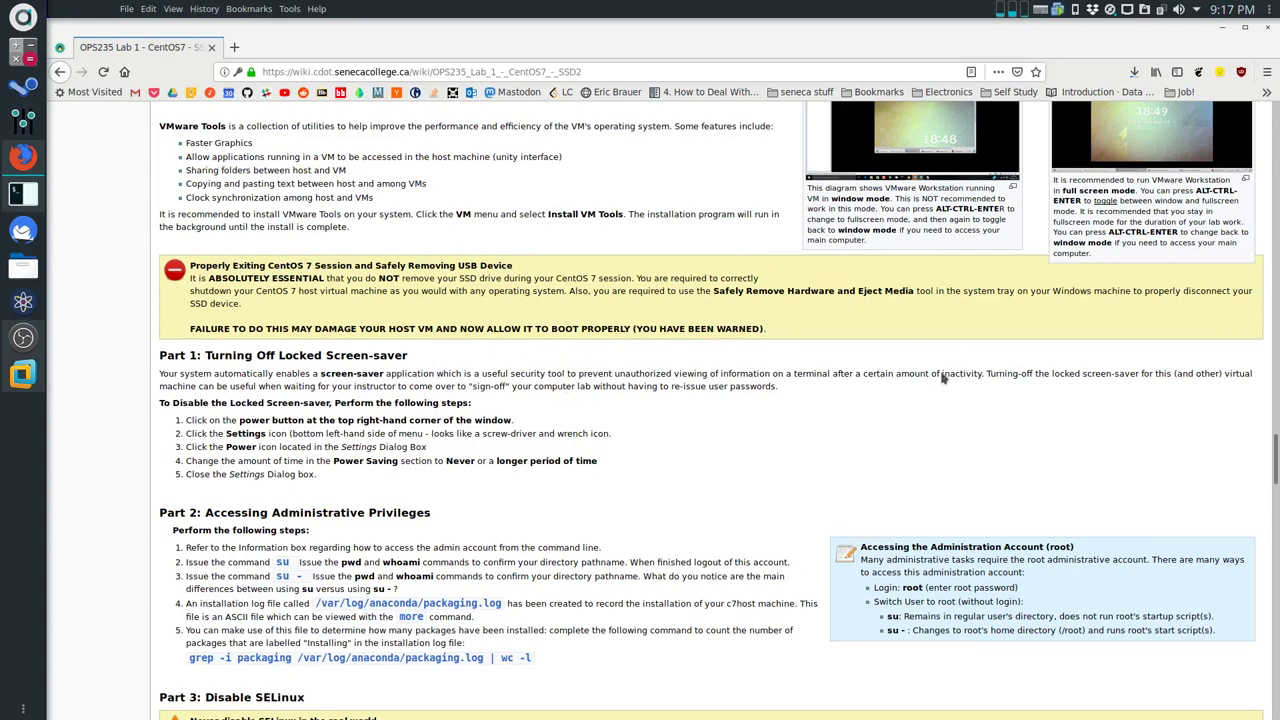
scroll(628, 405, down, 5)
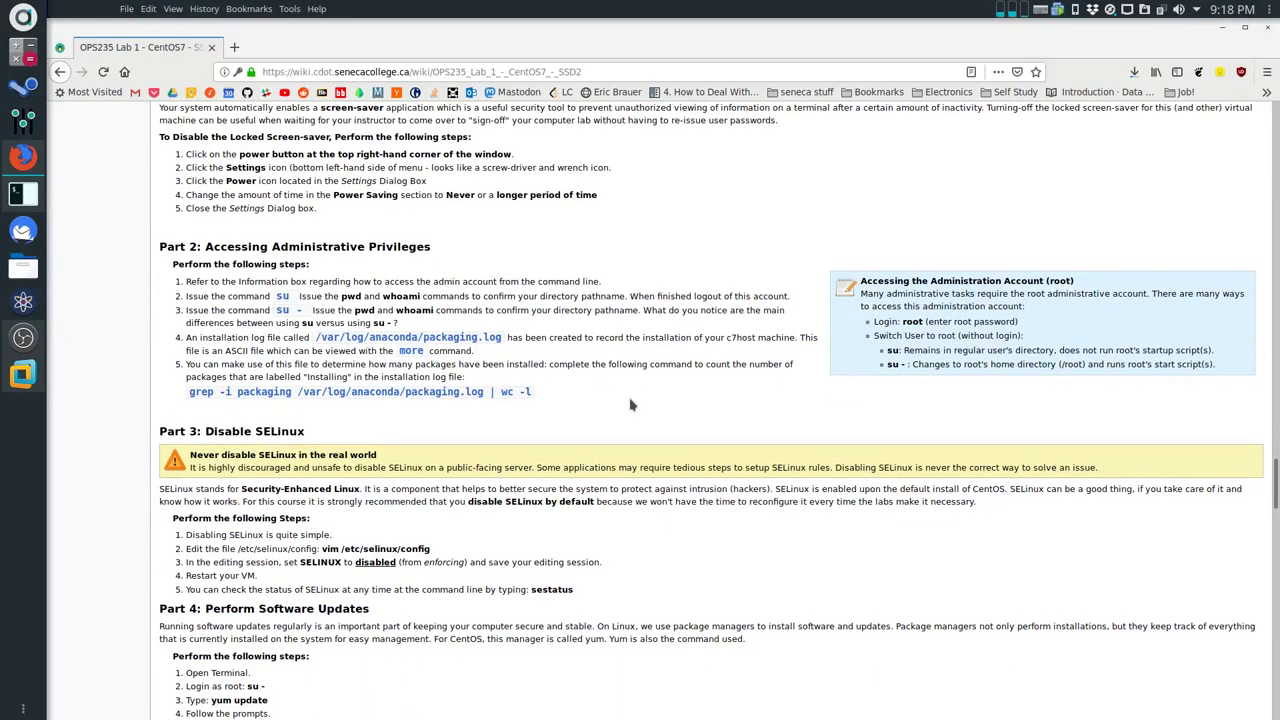
scroll(630, 405, down, 1)
scroll(630, 405, down, 6)
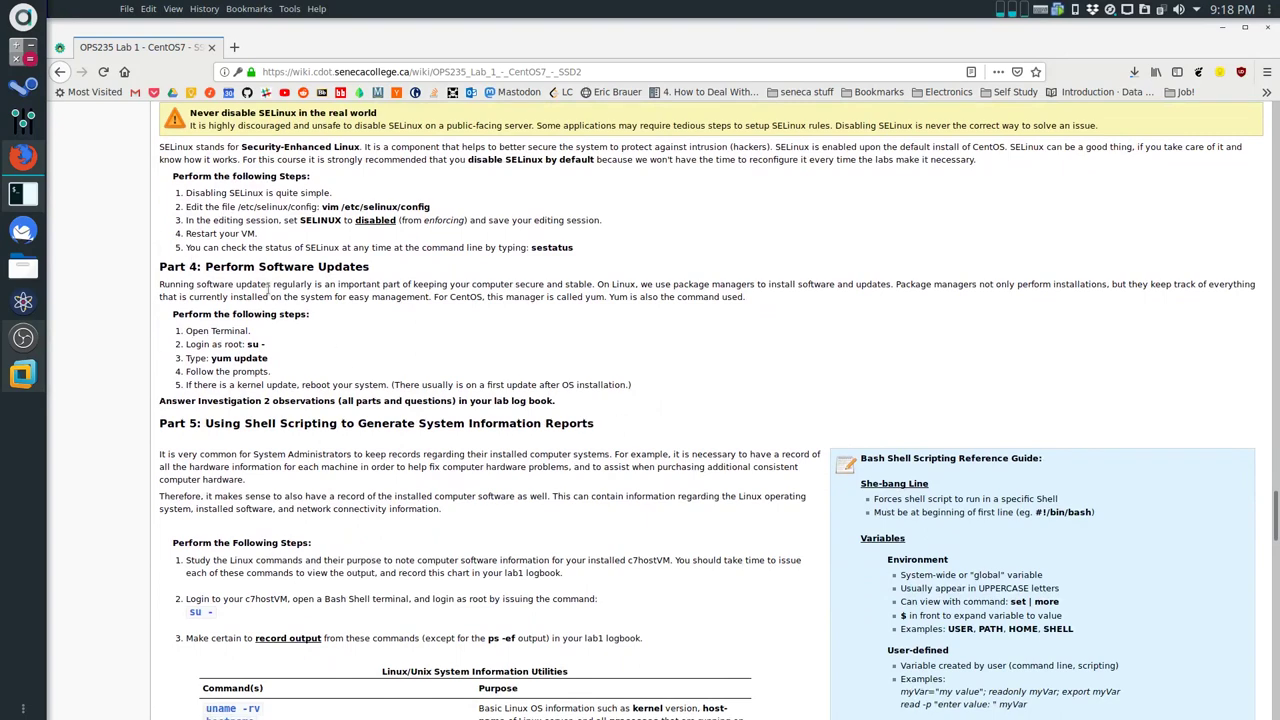
scroll(268, 290, up, 5)
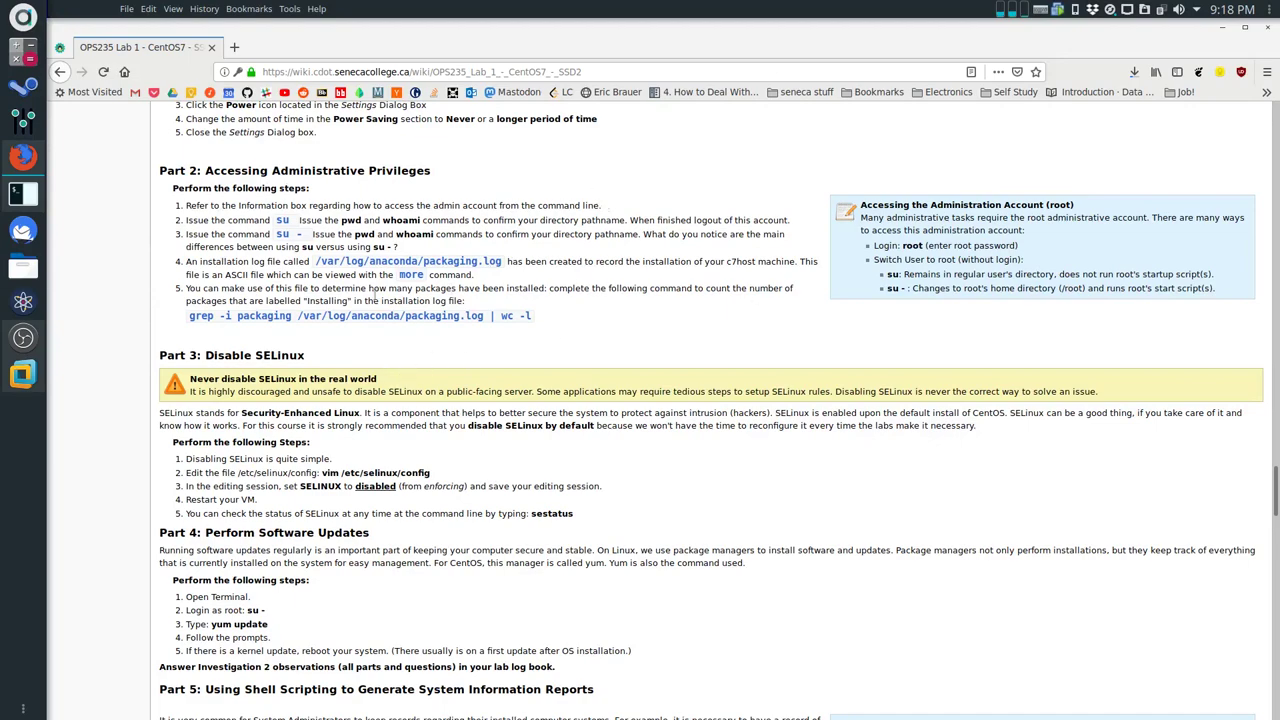
scroll(377, 250, down, 4)
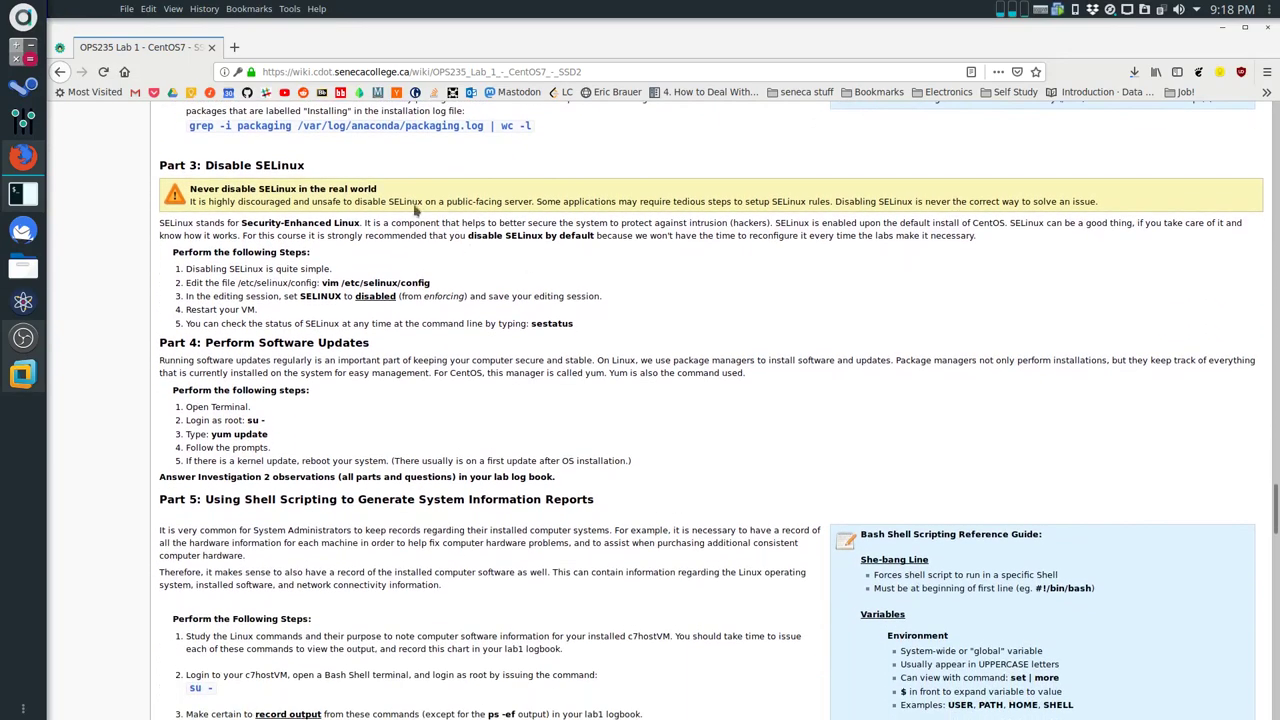
key(alt+Tab)
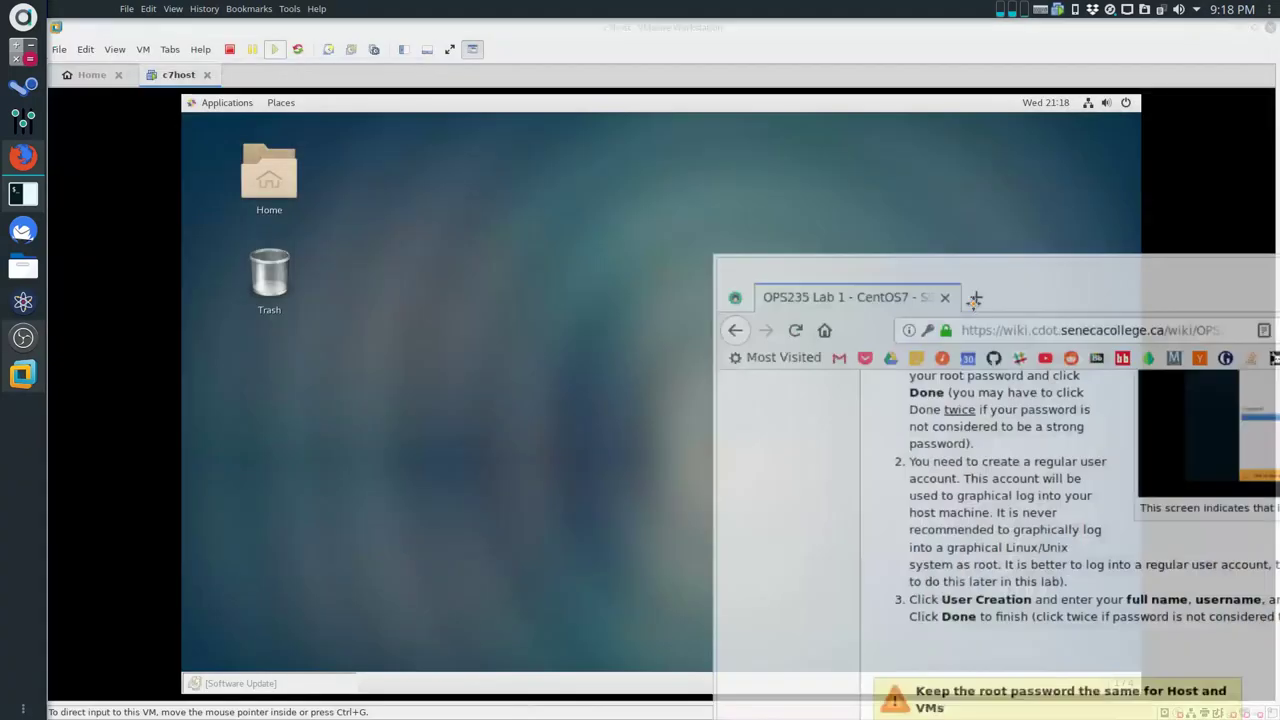
- Open a guest terminal and switch its profile from system theme colours to Solarized dark
click(220, 102)
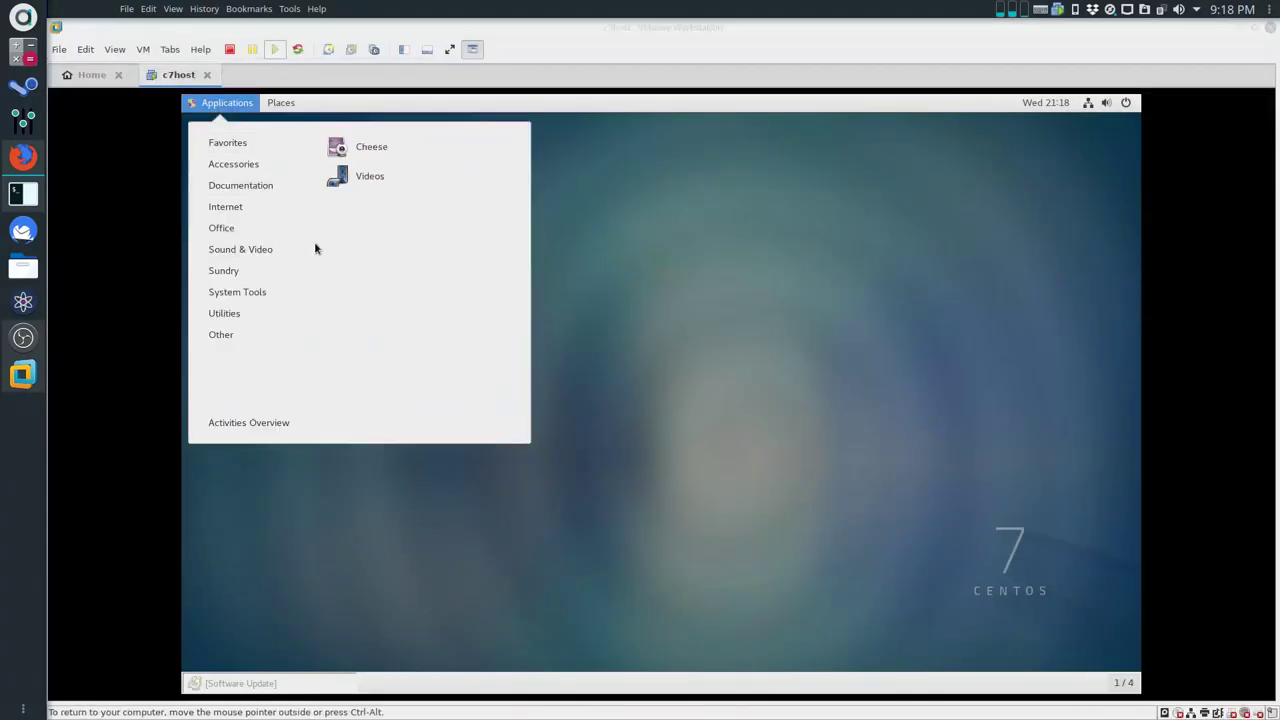
click(378, 265)
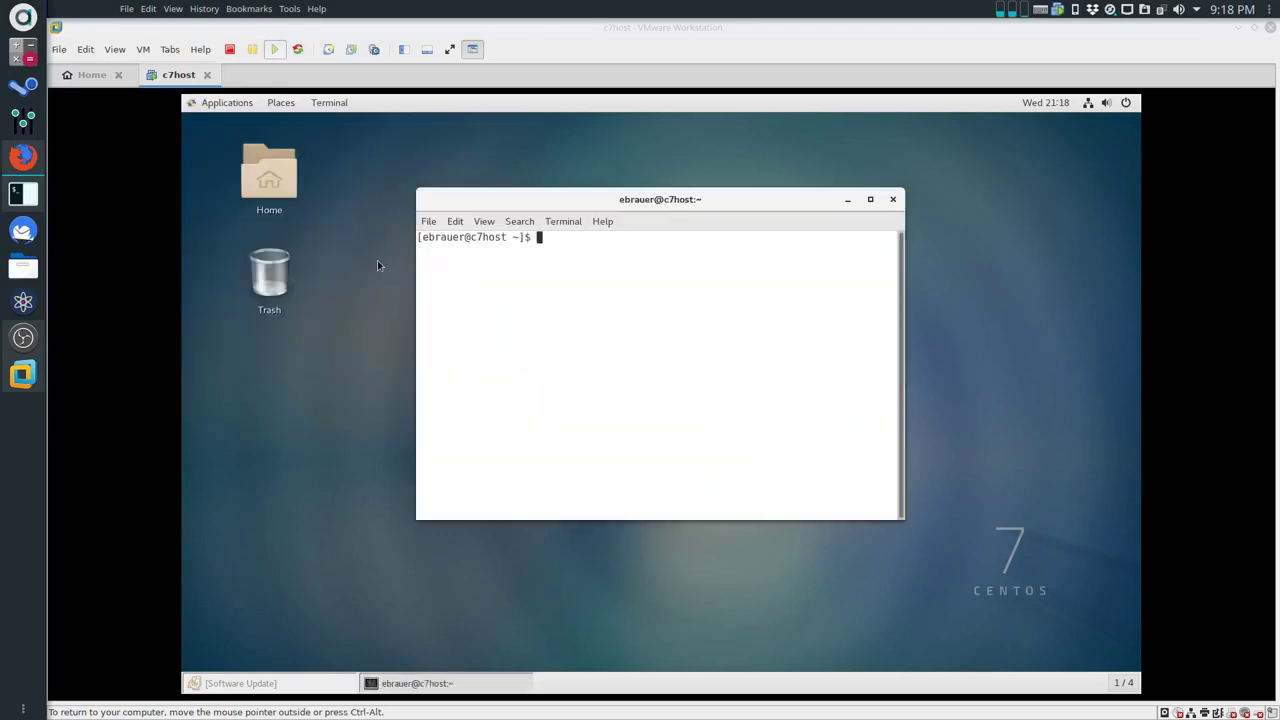
click(451, 223)
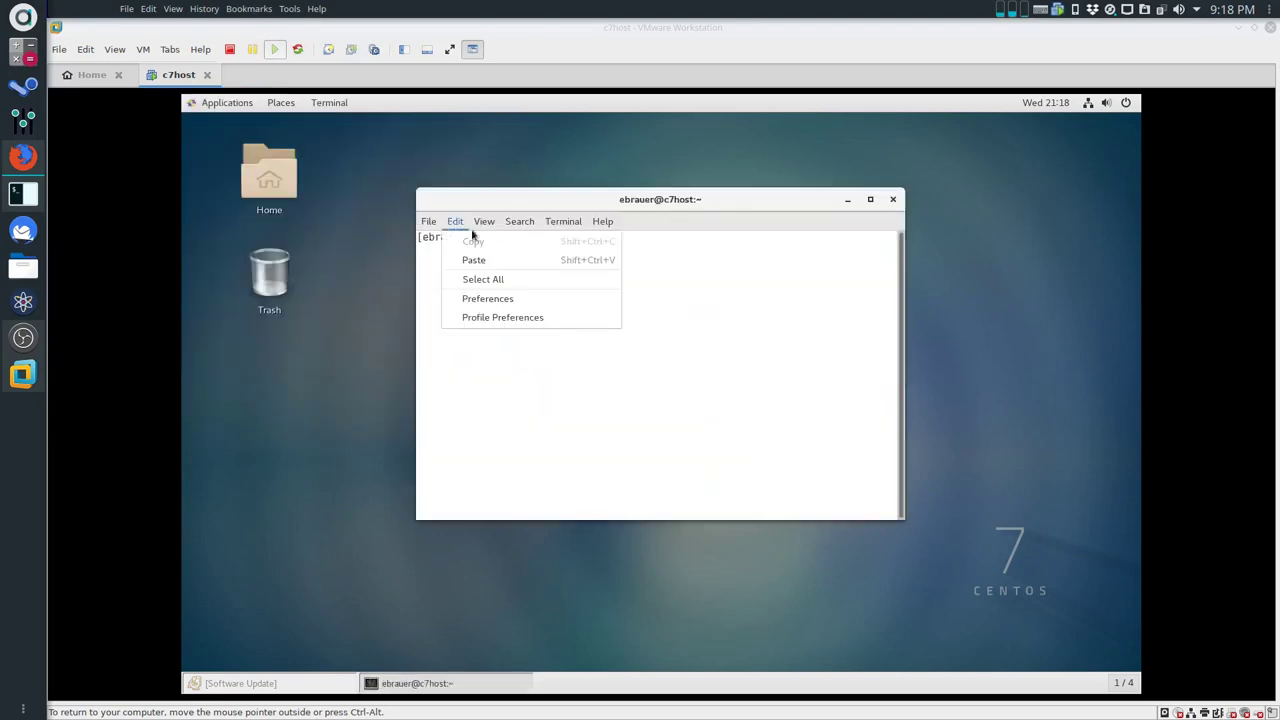
click(465, 317)
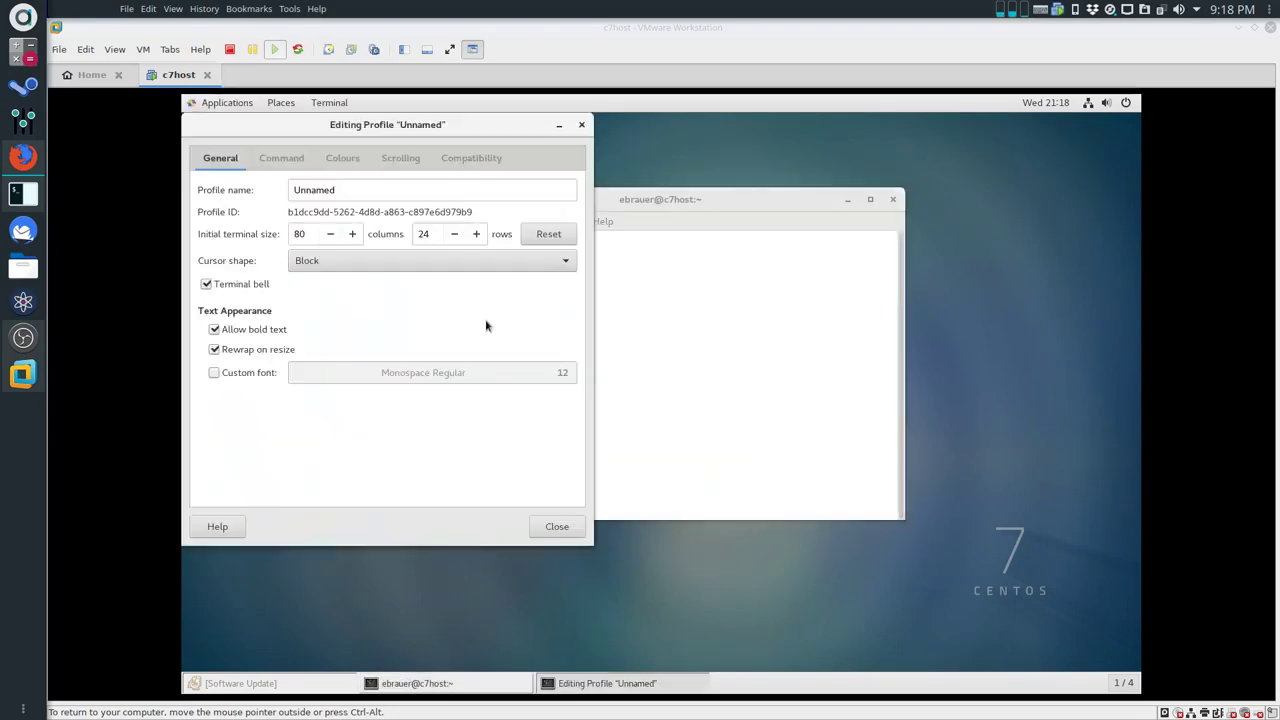
click(342, 158)
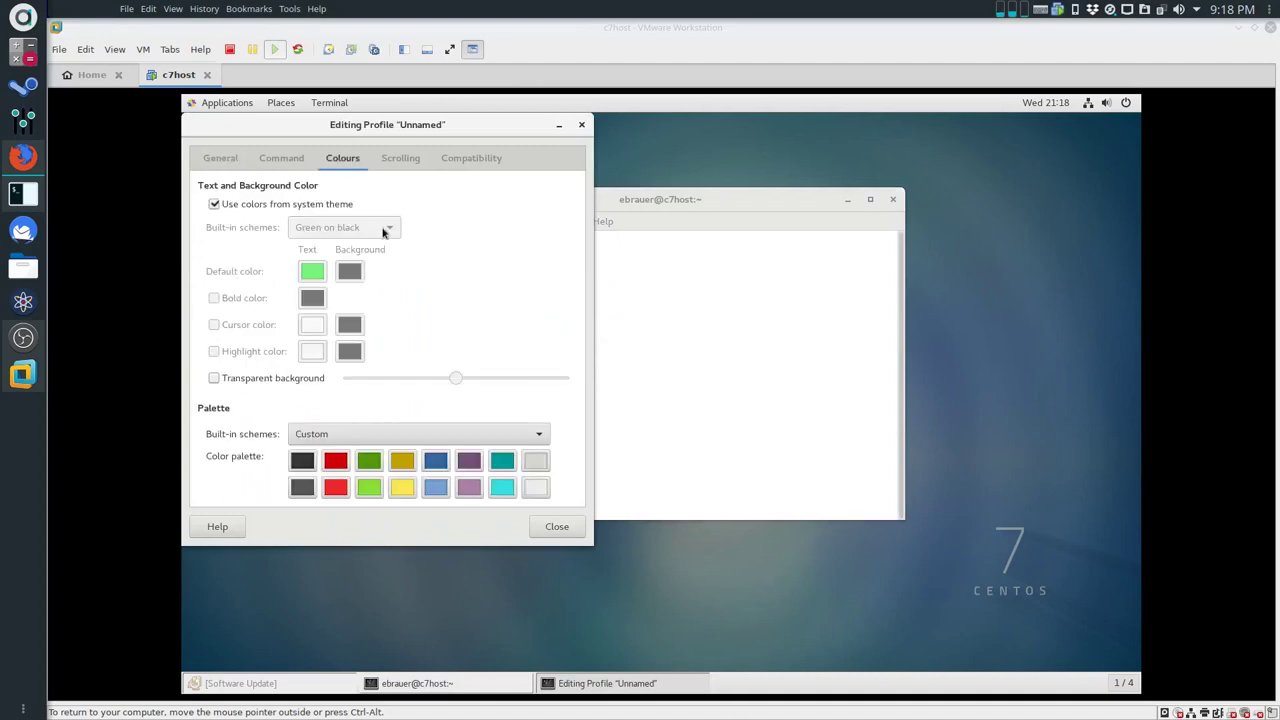
click(213, 205)
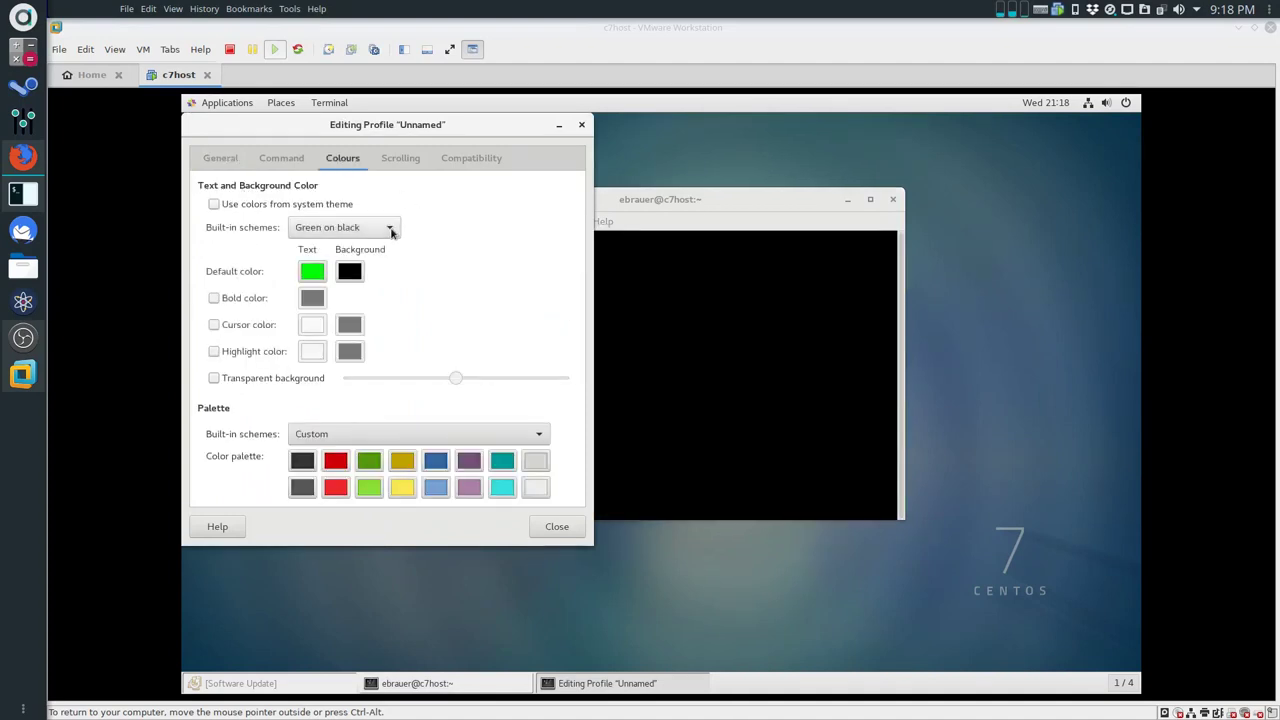
click(391, 229)
click(362, 291)
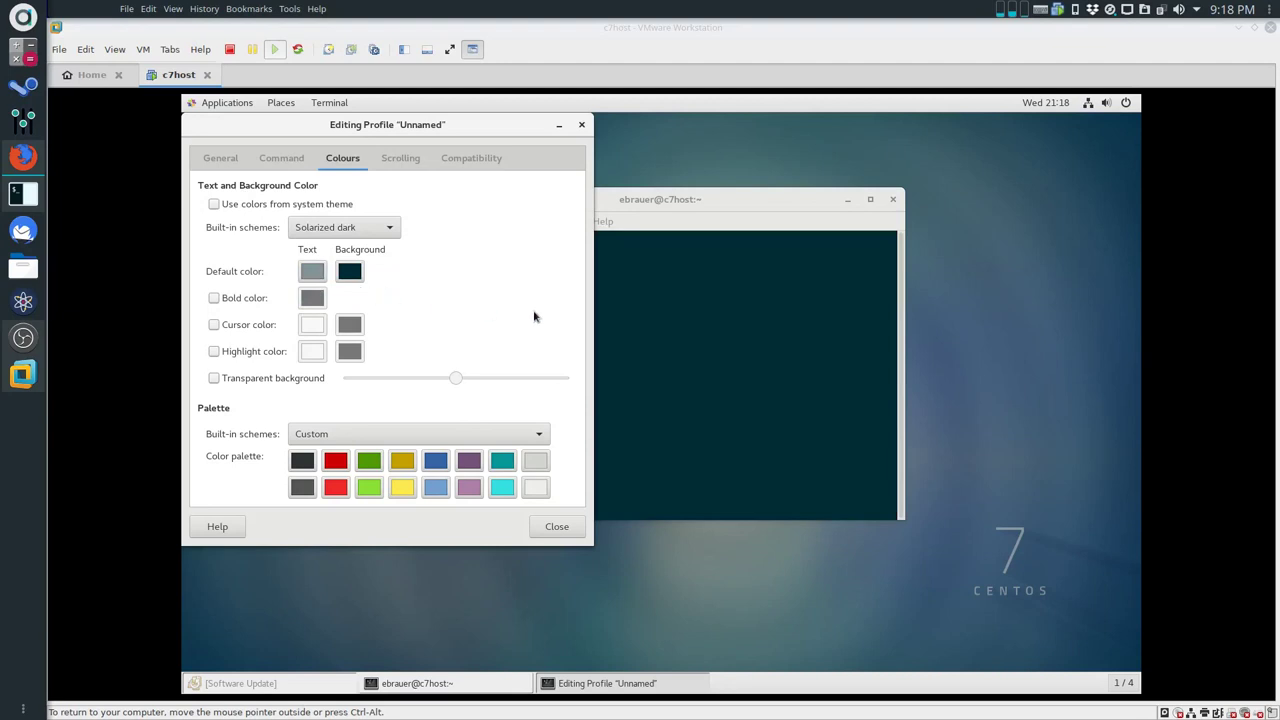
click(560, 528)
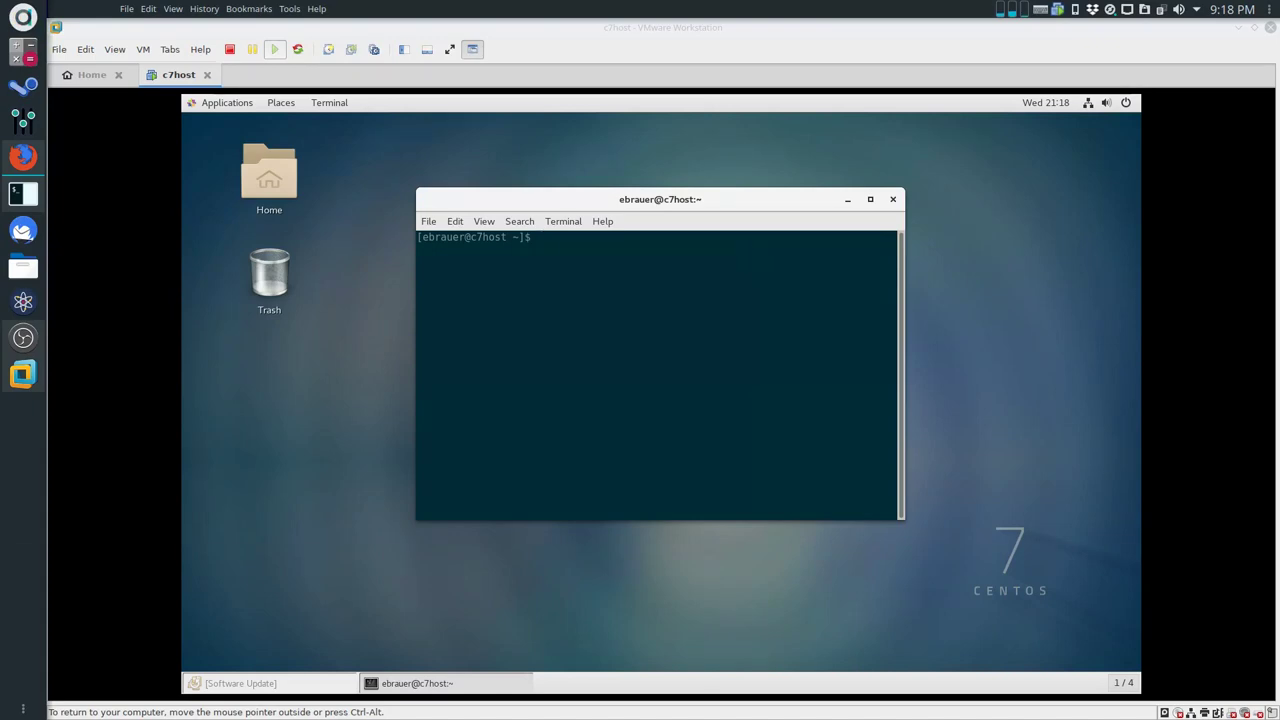
- Run su - and enter the root password, hiding the keystroke overlay while typing it
text(su )
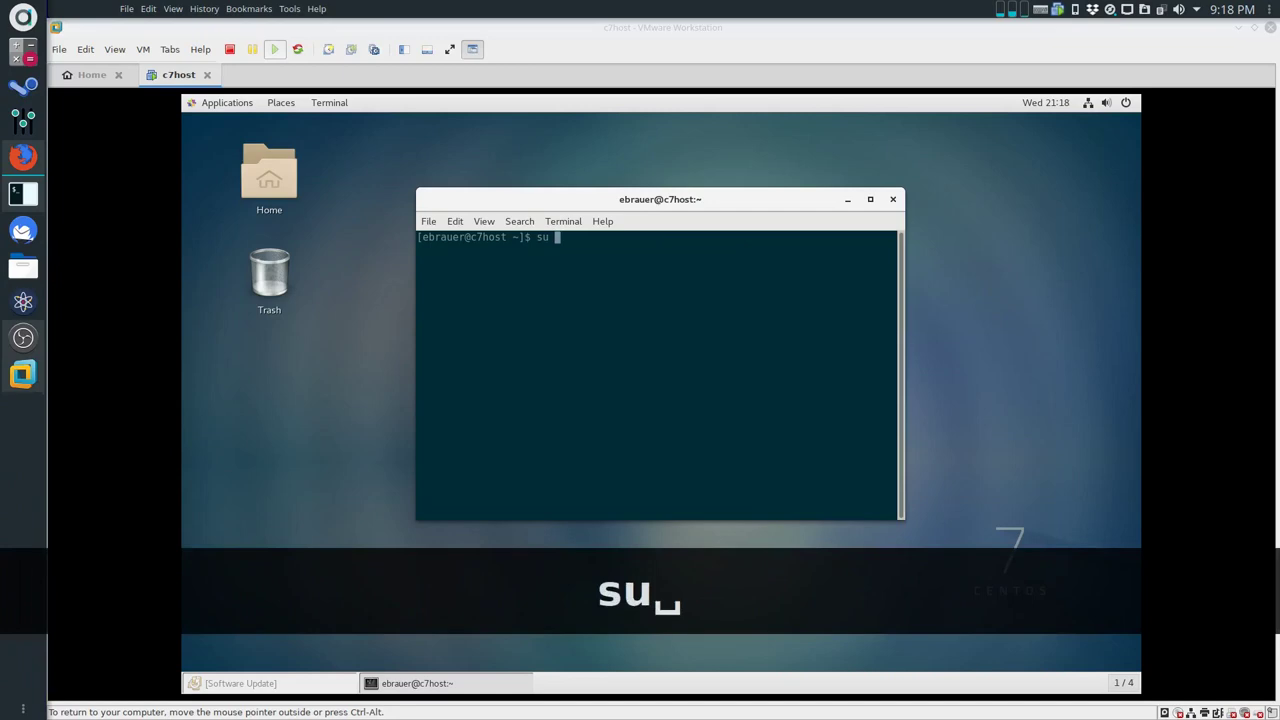
text(-)
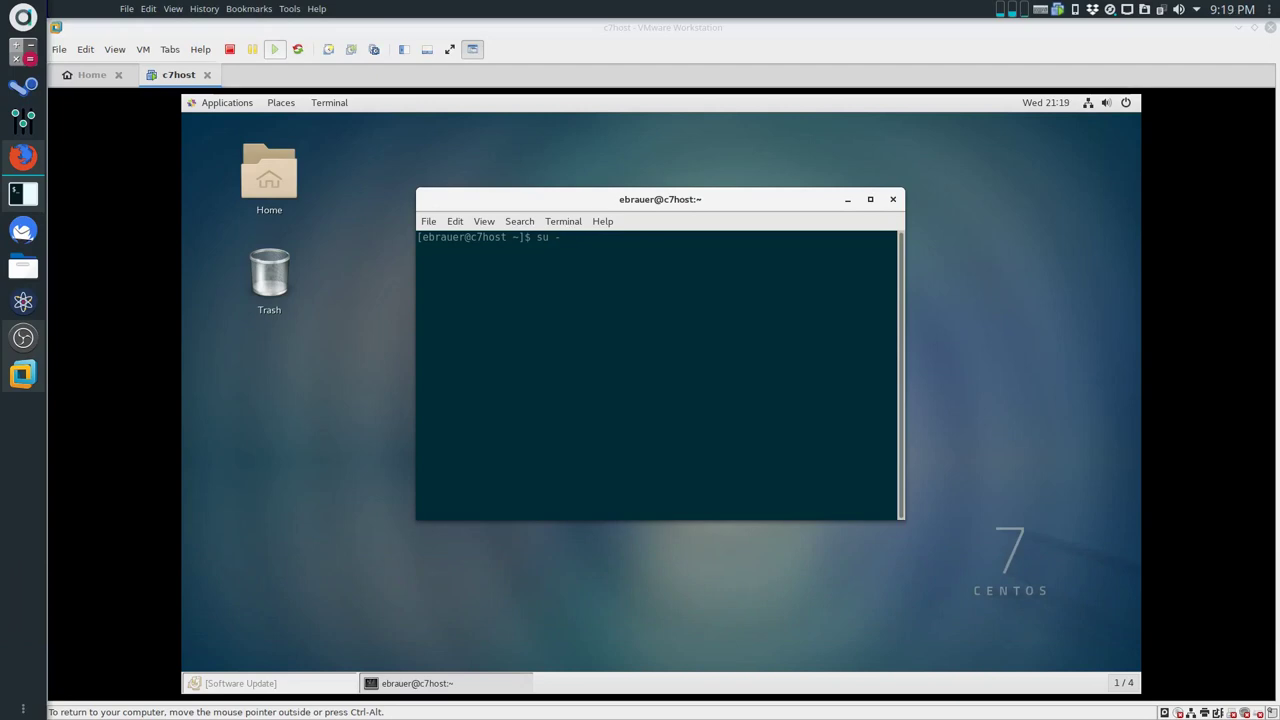
key(Return)
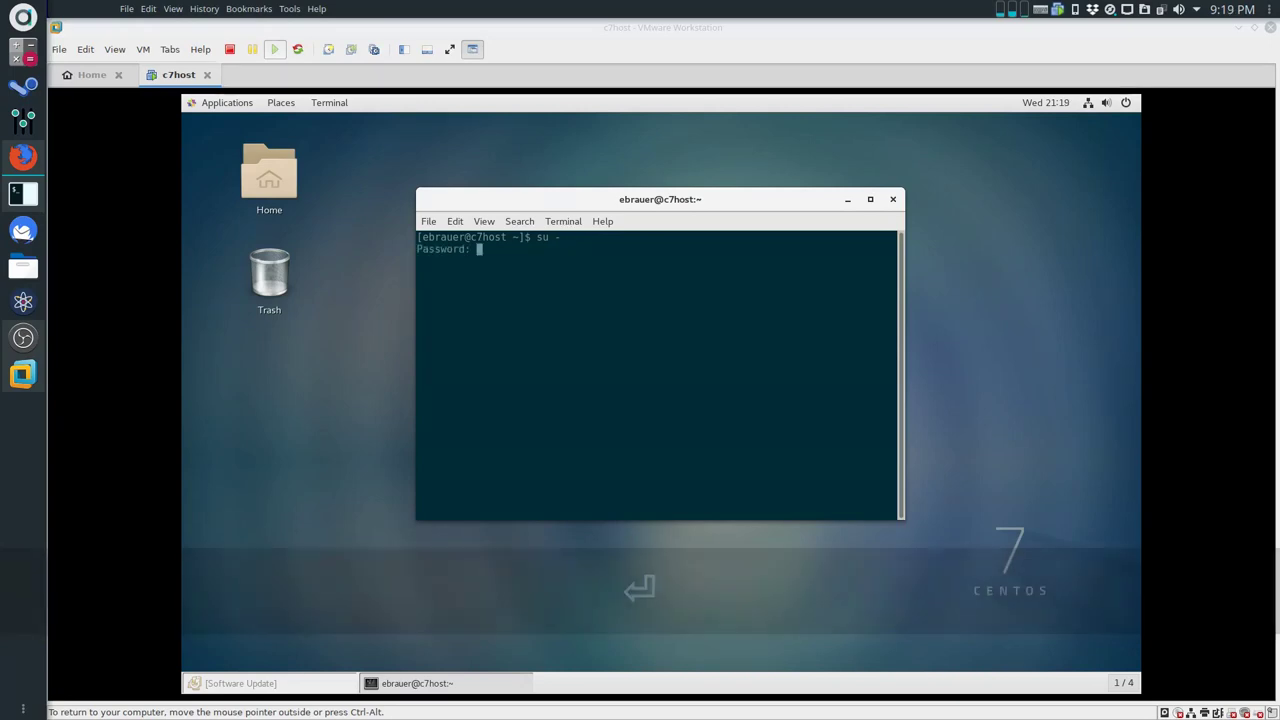
click(1056, 12)
click(1063, 49)
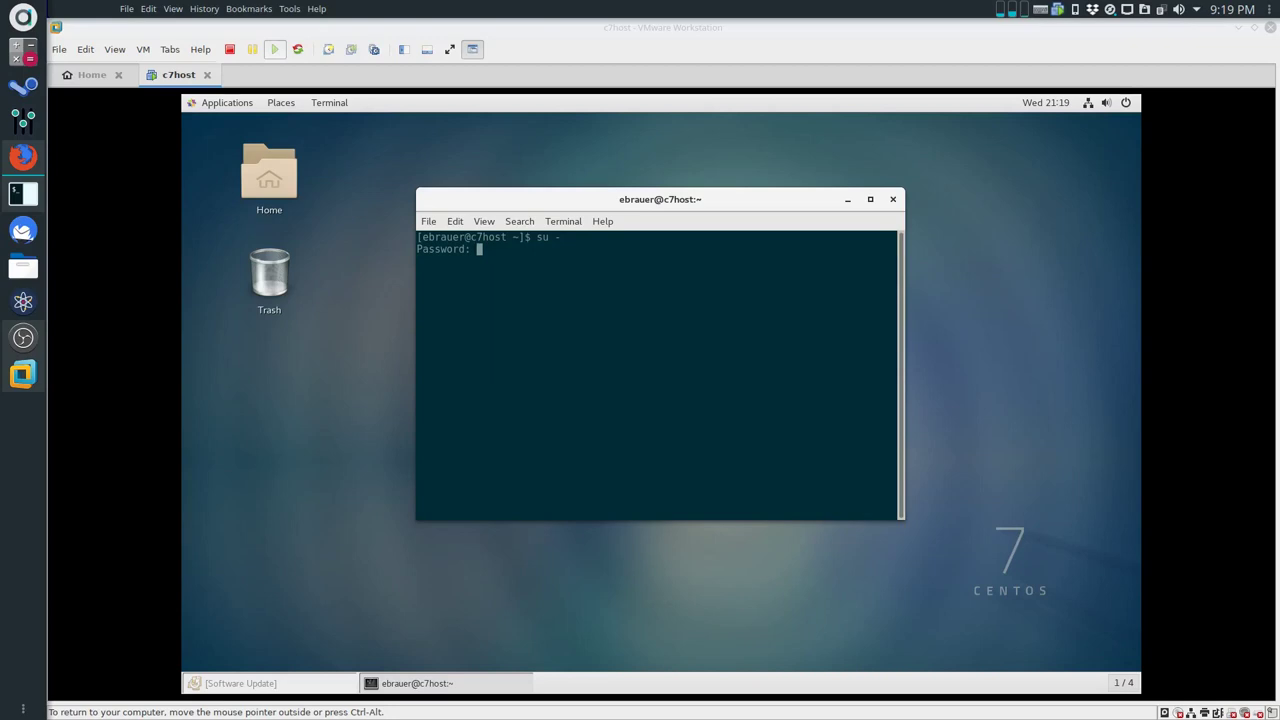
key(Return)
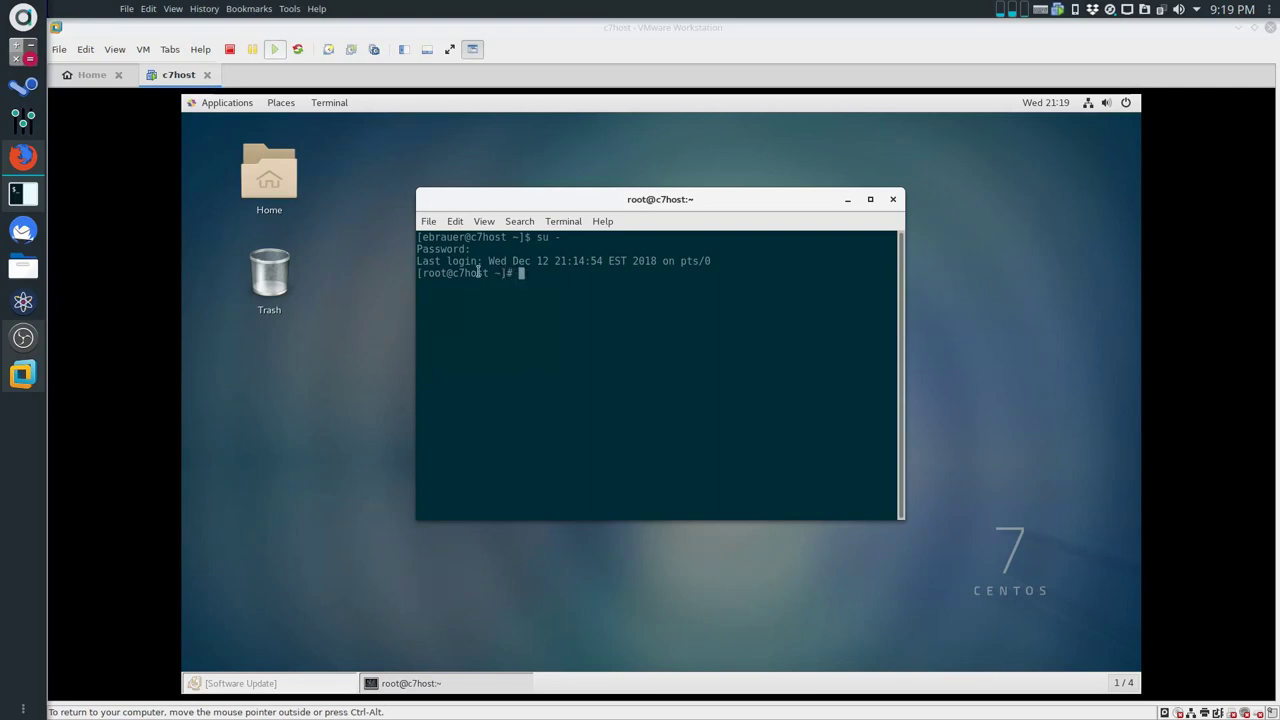
click(1042, 12)
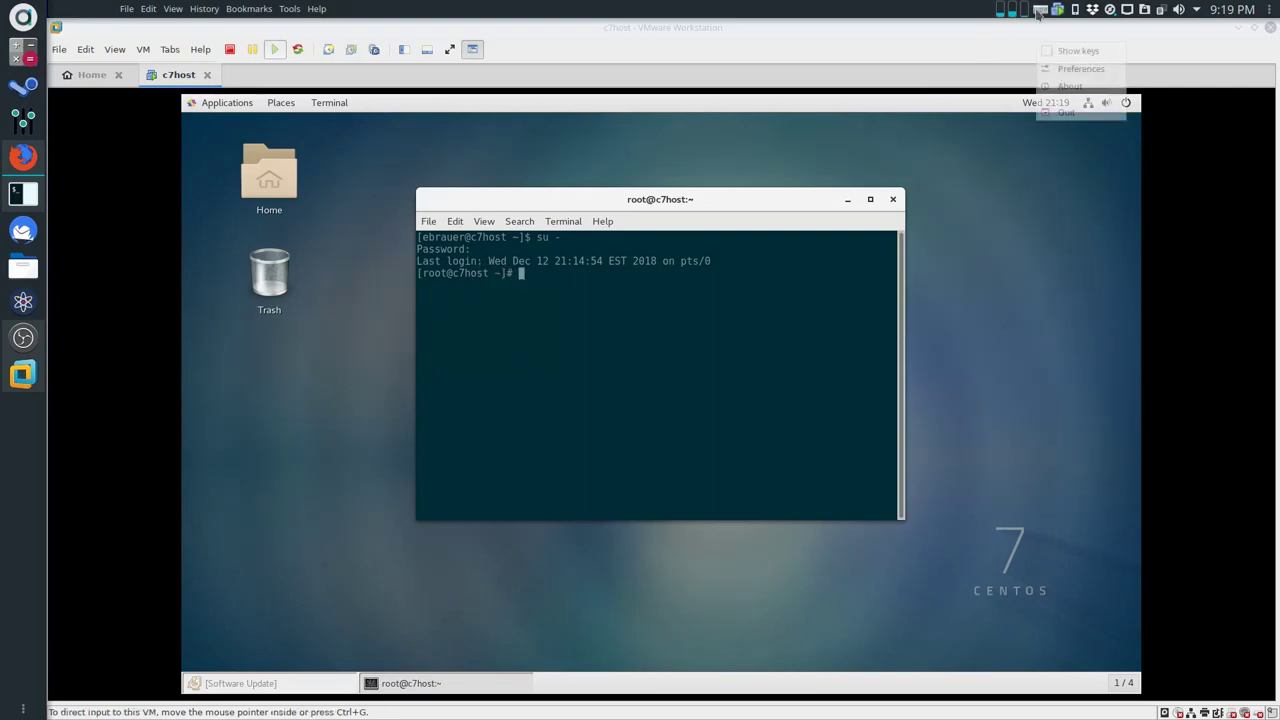
click(997, 90)
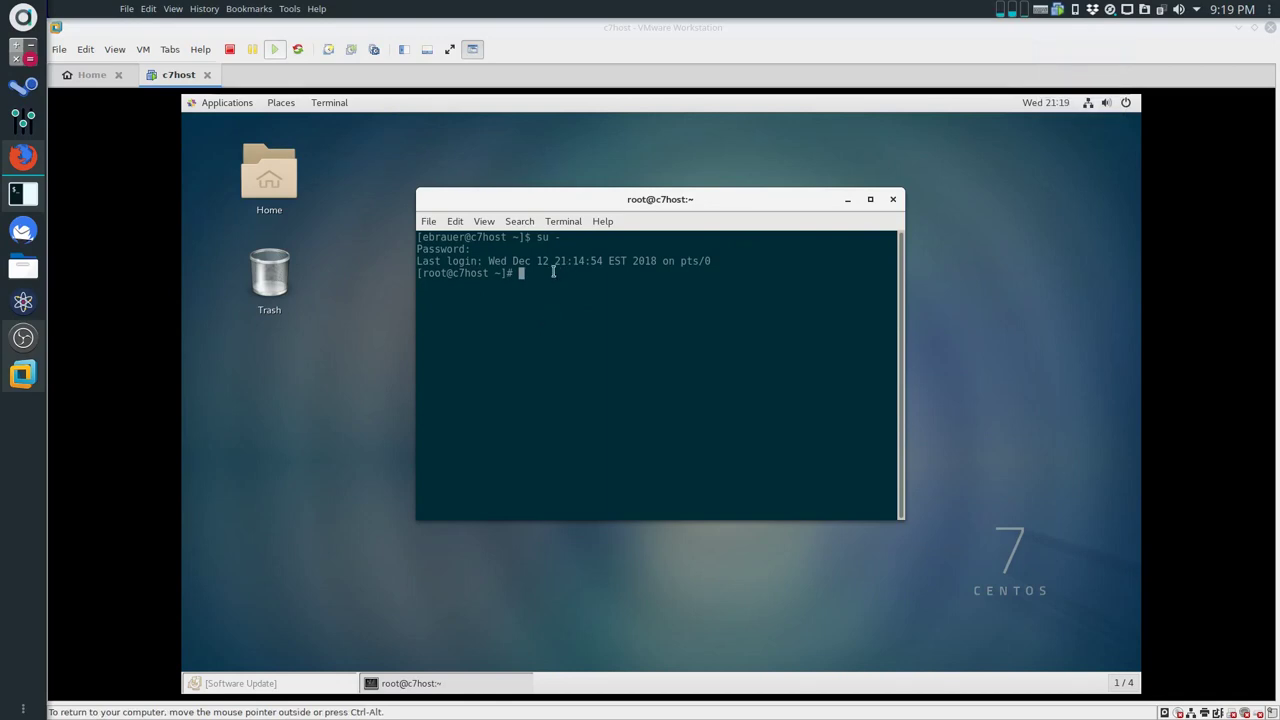
- Open /etc/selinux/config in vim and start changing the SELINUX value
text(vim /etc/)
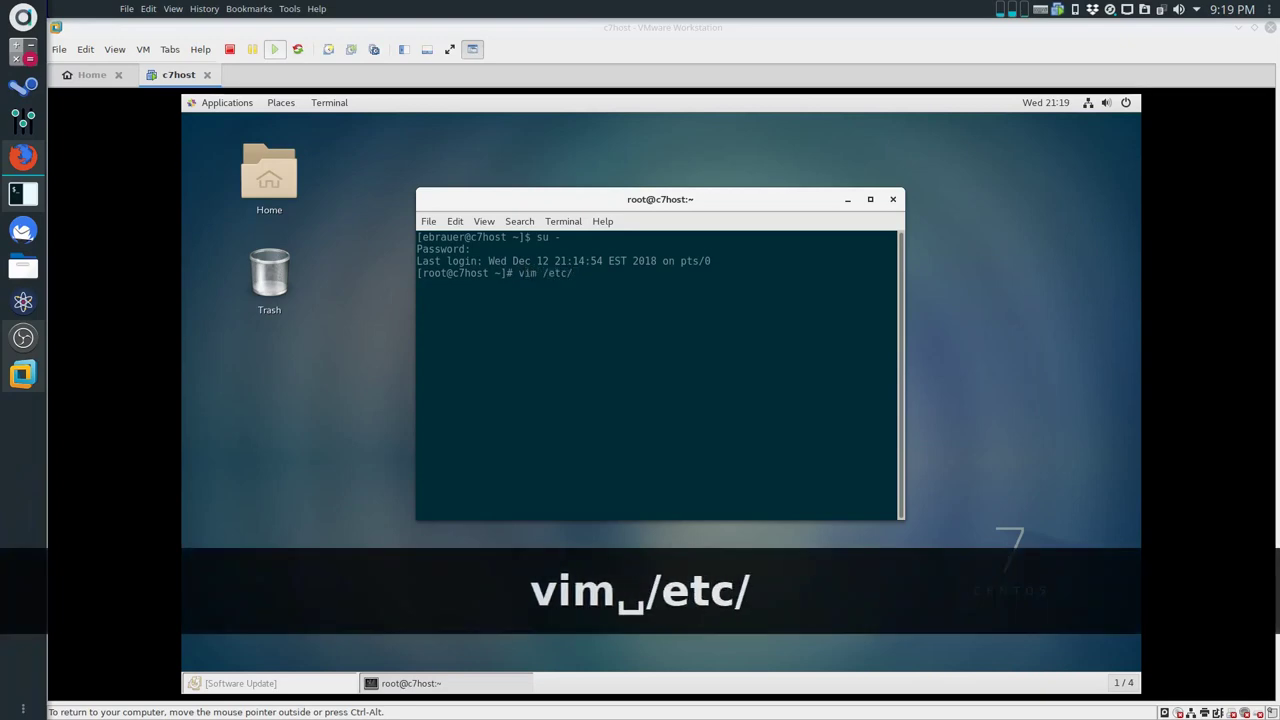
text(sel)
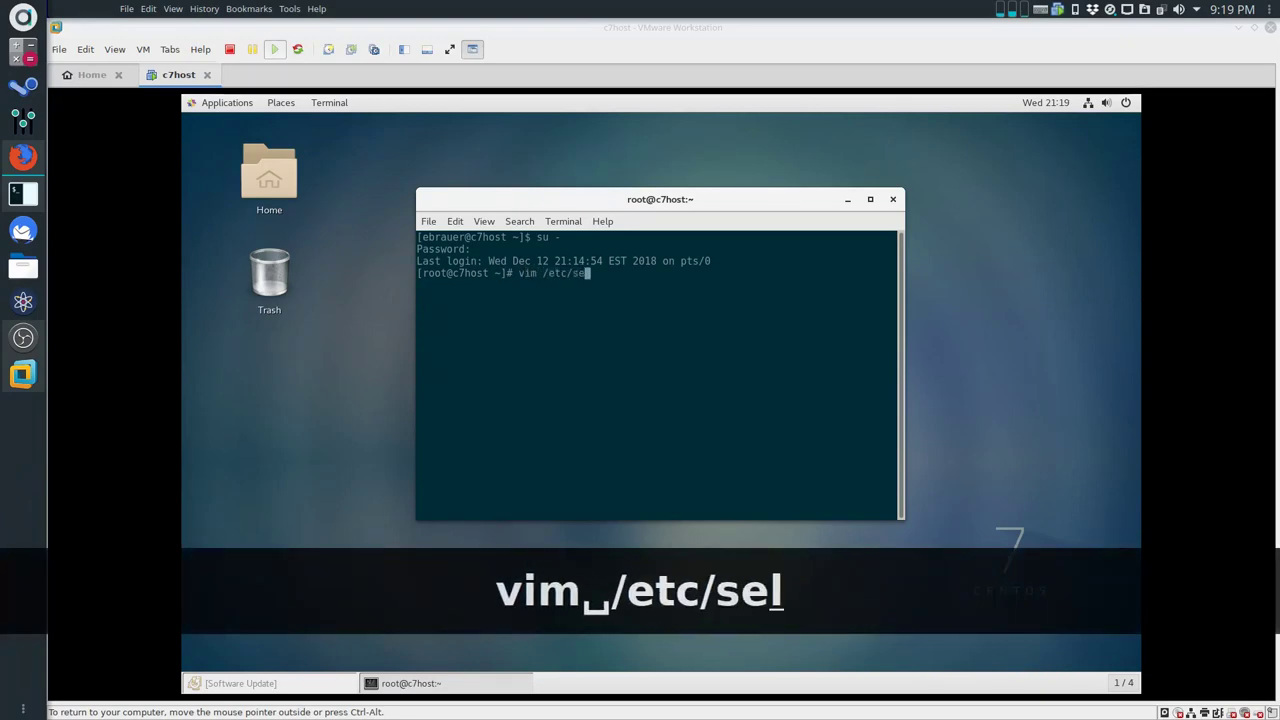
text(inux/config)
key(Return)
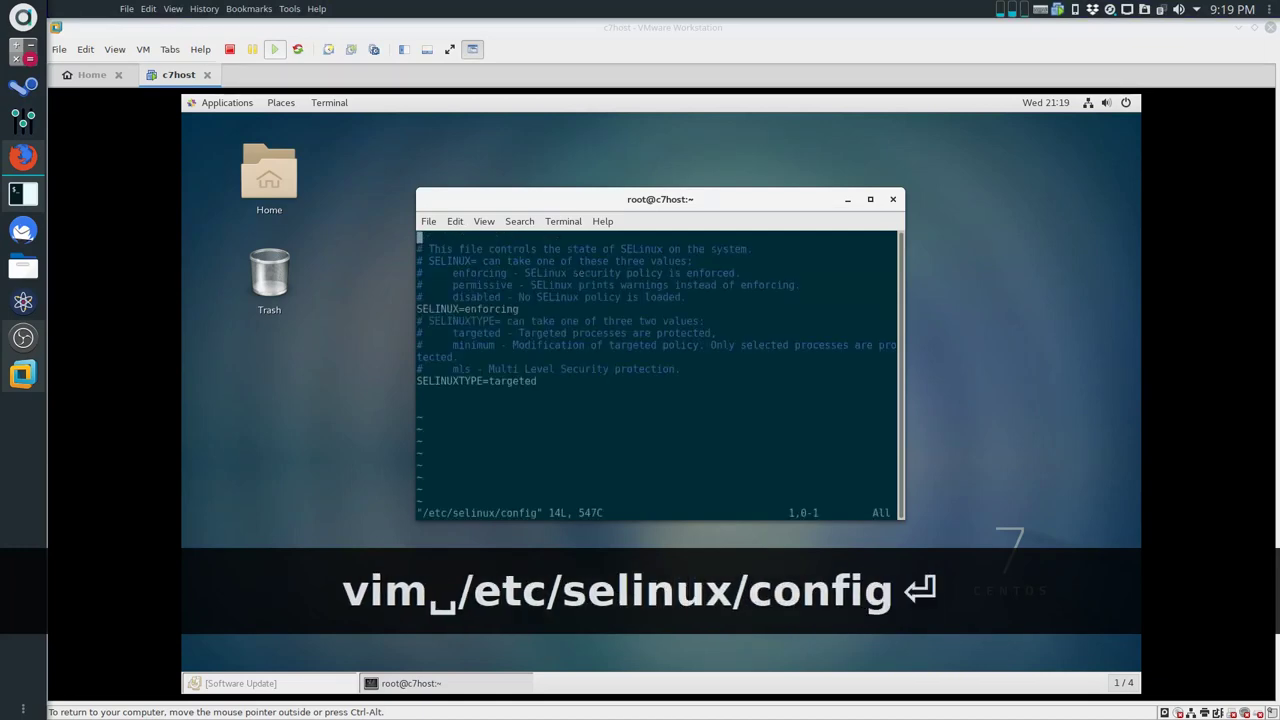
key(j)
key(j)
key(j)
key(j)
key(j)
key(j)
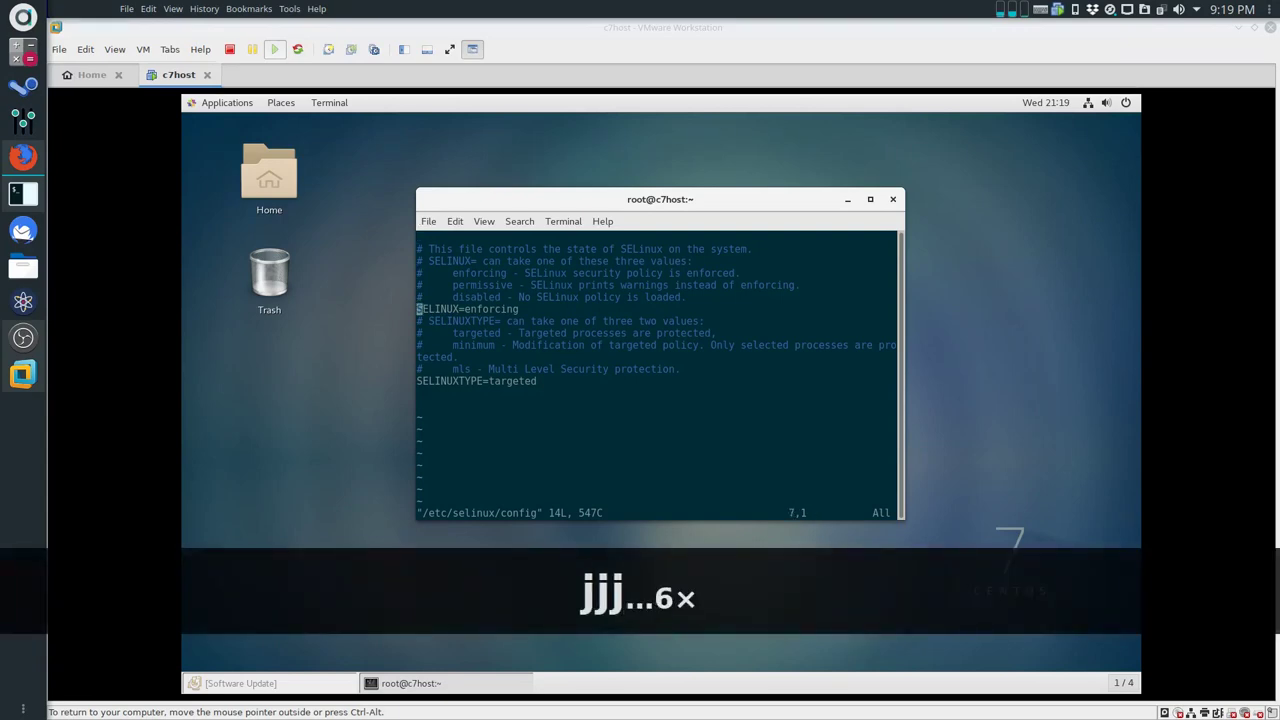
key(dollar)
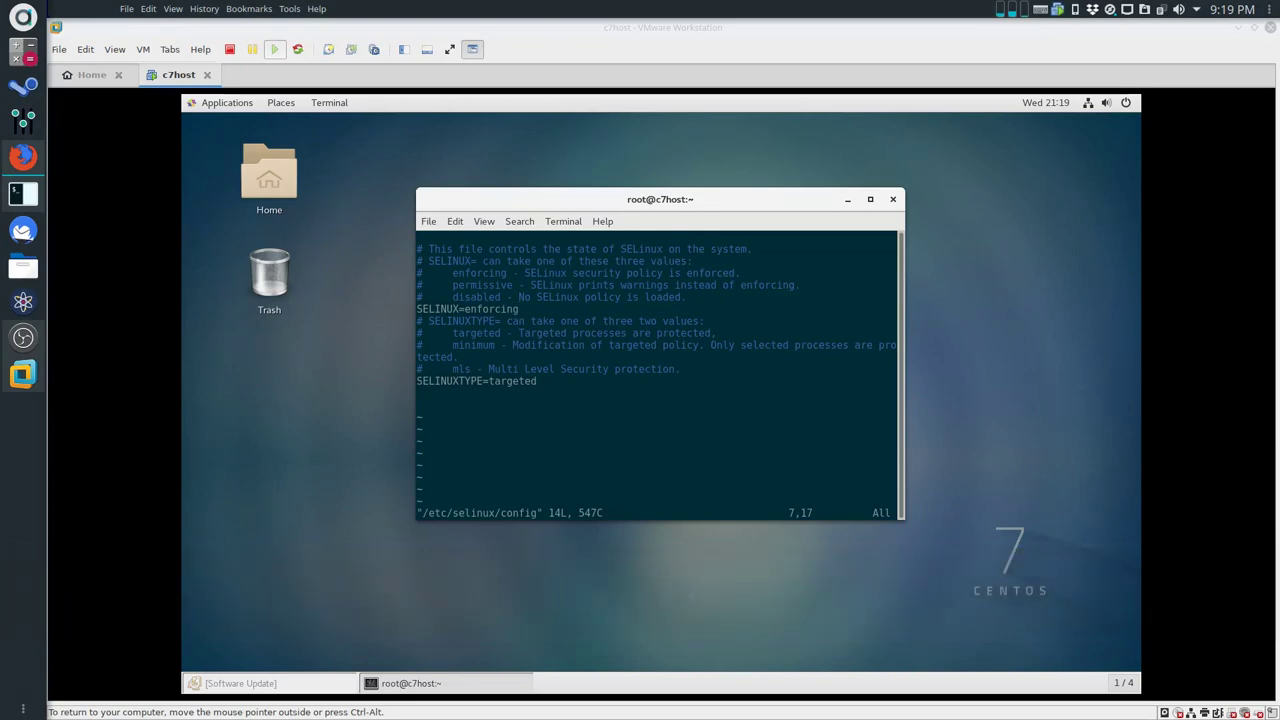
key(c)
key(w)
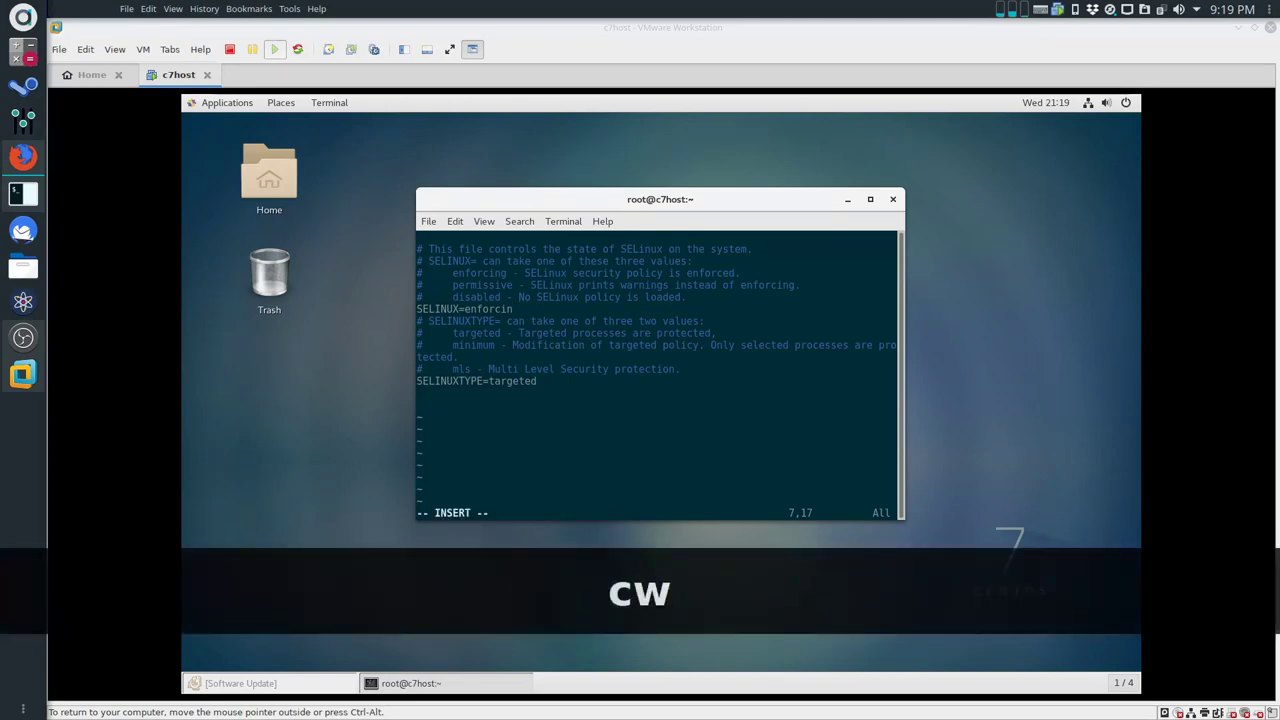
- Replace enforcing with disabled, save with :x, and switch to the lab wiki in Firefox
key(BackSpace)
key(BackSpace)
key(BackSpace)
key(BackSpace)
key(BackSpace)
key(BackSpace)
key(BackSpace)
key(BackSpace)
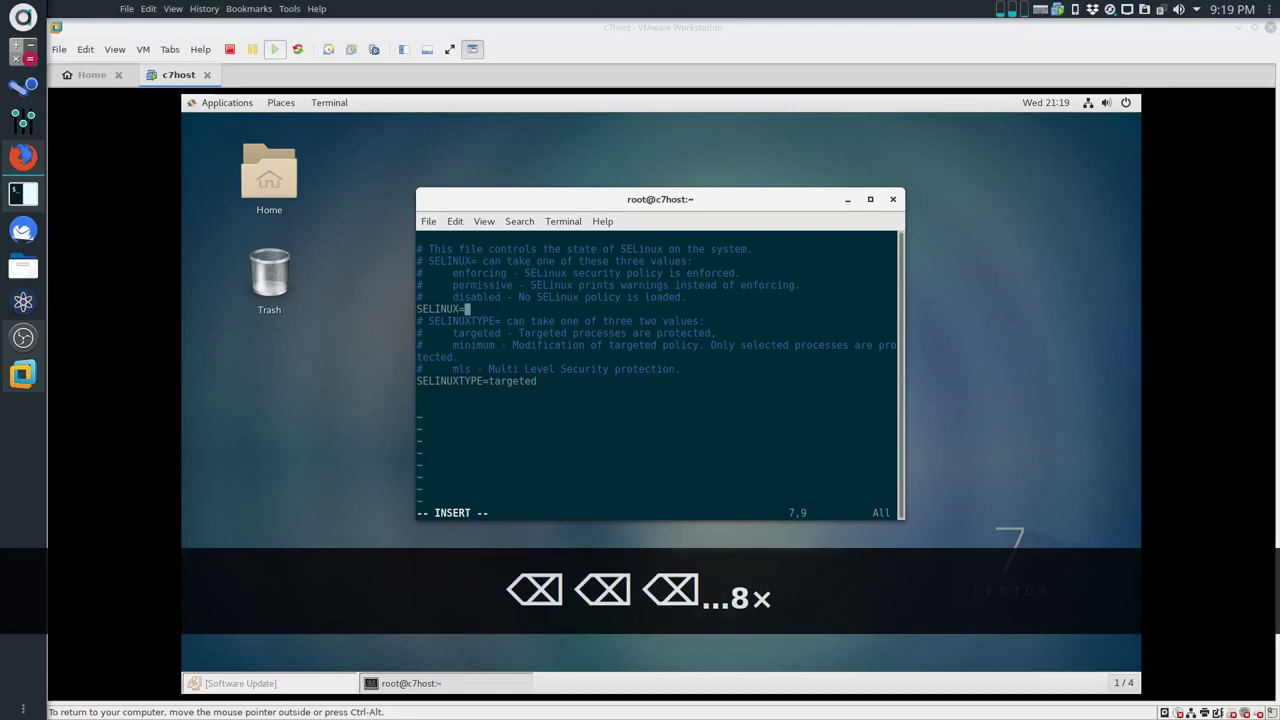
text(disabled)
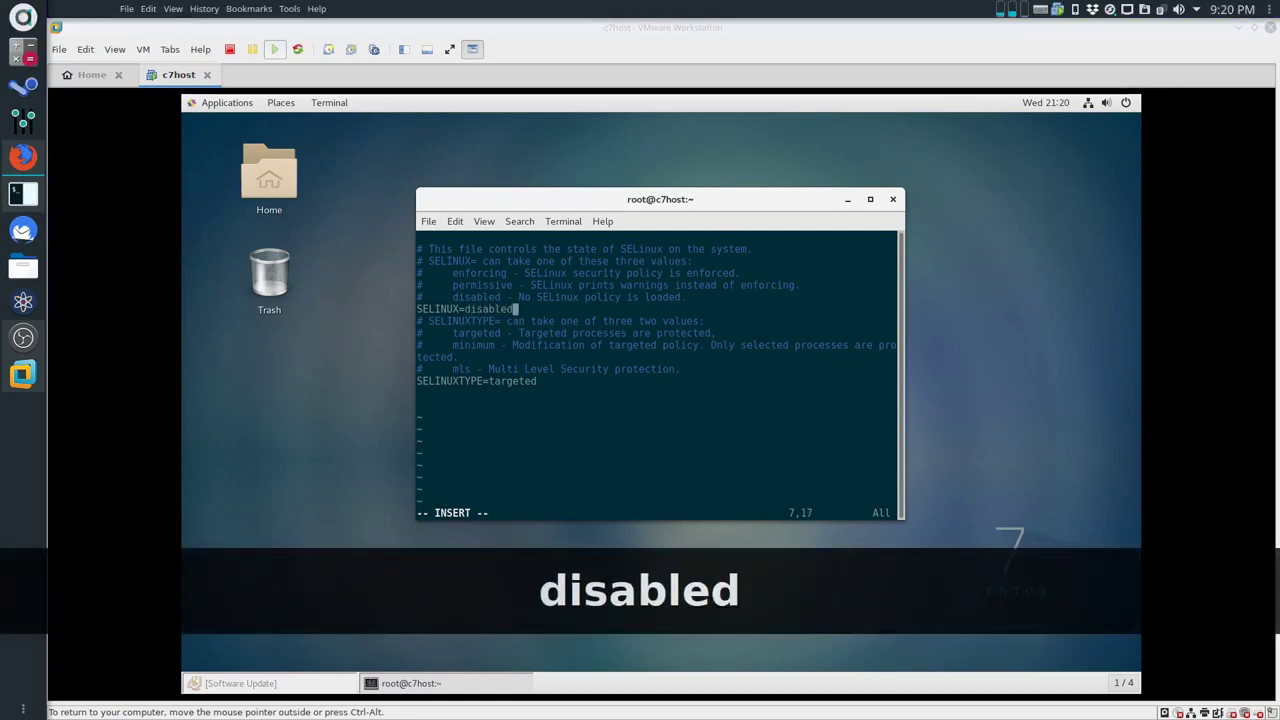
key(Escape)
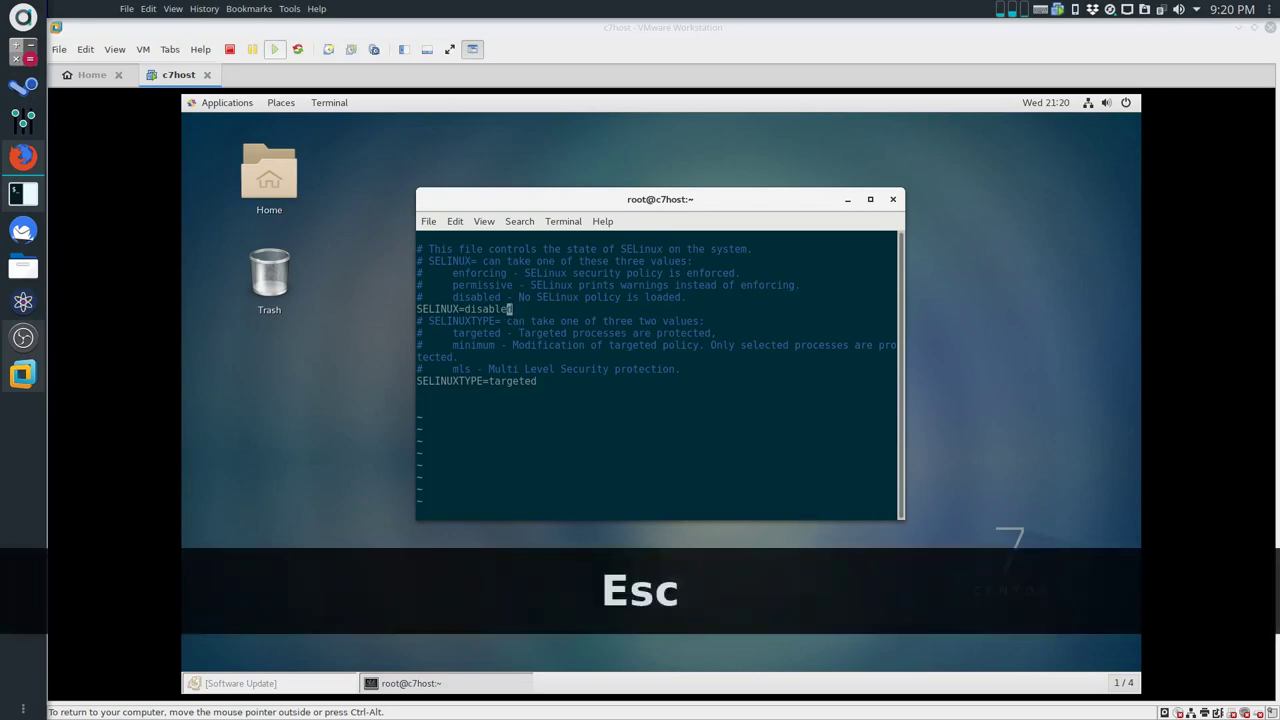
text(:)
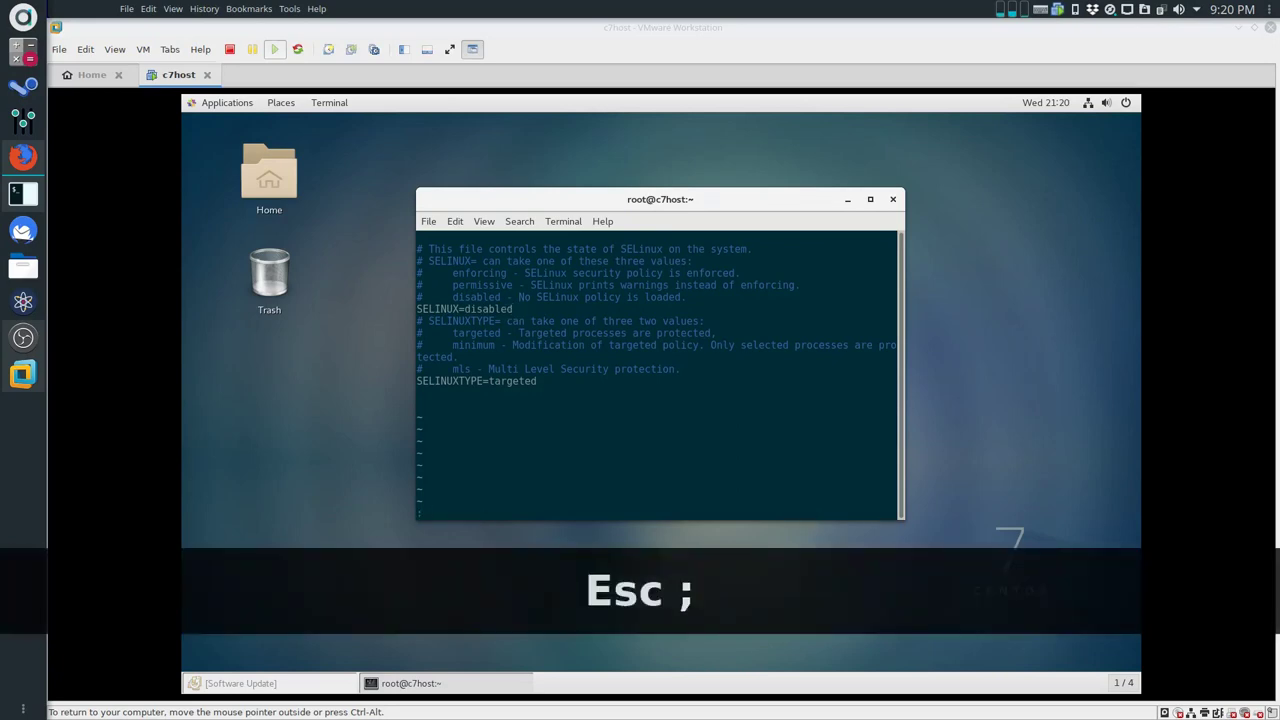
text(x)
key(Return)
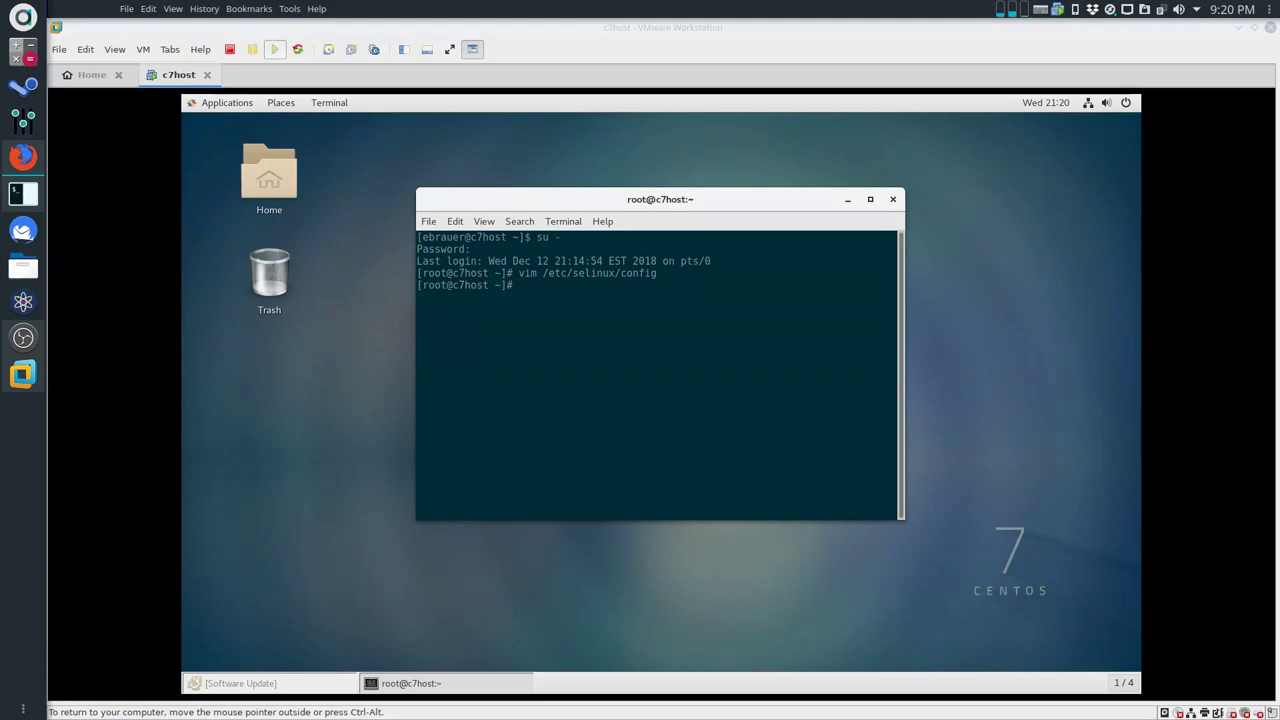
key(ctrl+alt)
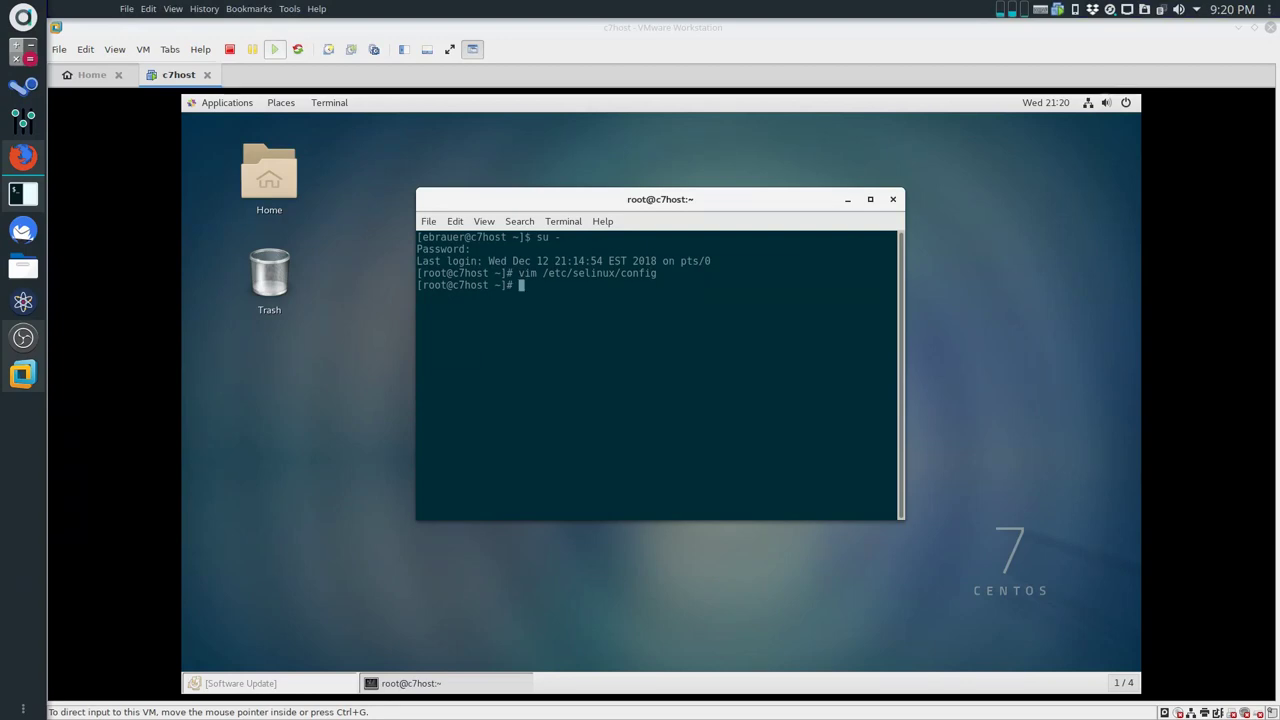
key(alt+Tab)
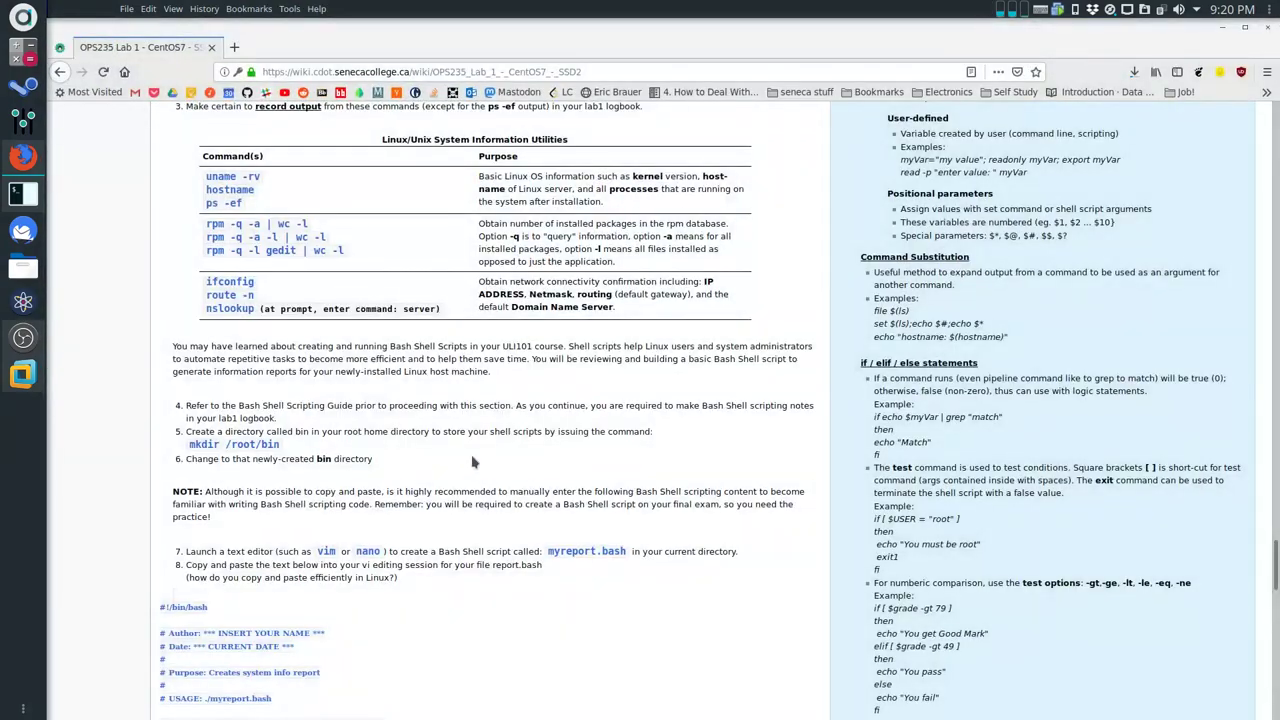
- Scroll the Lab 1 wiki up to Part 3, then down to the LAB 1 SIGN-OFF section
scroll(473, 461, up, 15)
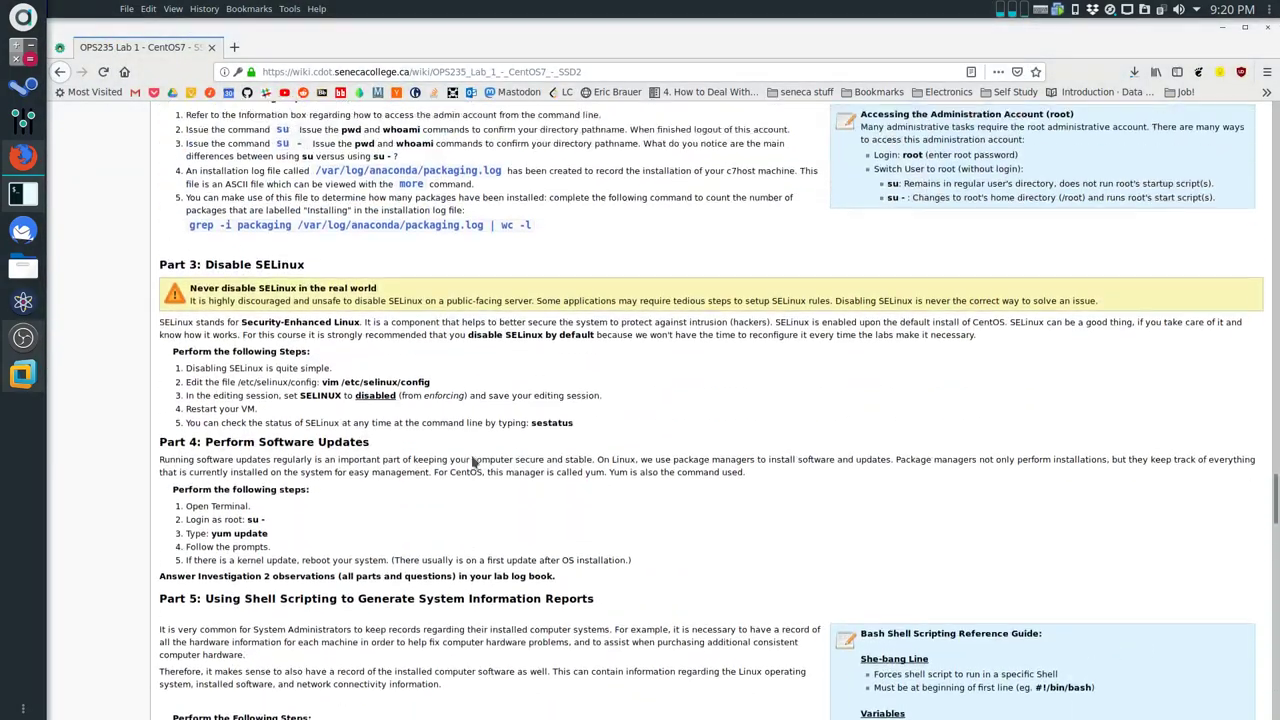
scroll(473, 461, up, 3)
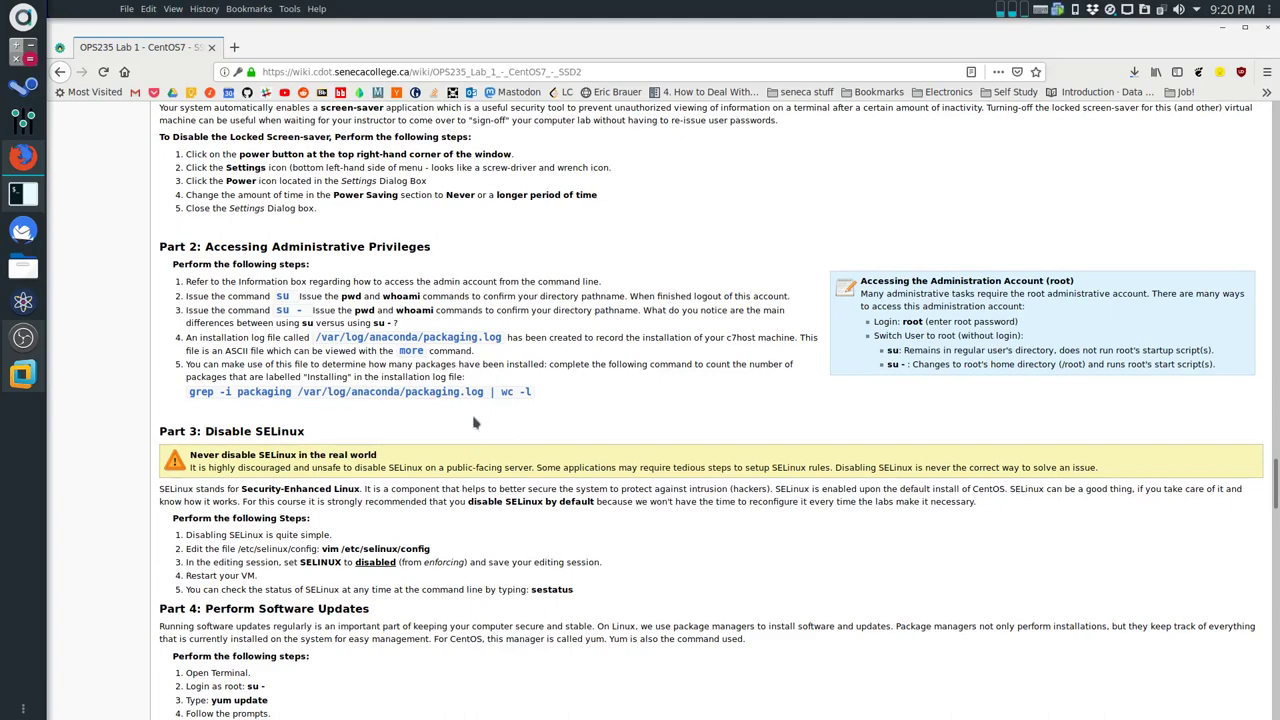
scroll(474, 420, down, 5)
scroll(474, 427, down, 1)
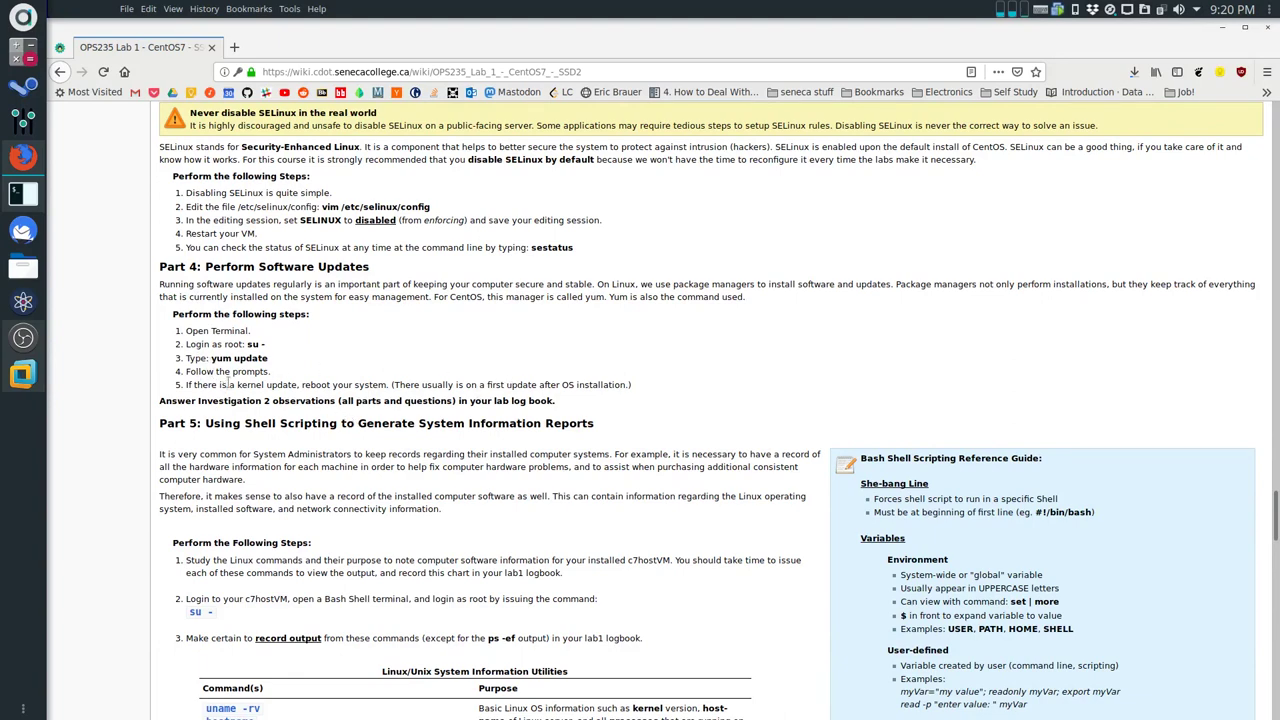
scroll(465, 452, down, 2)
scroll(464, 452, down, 2)
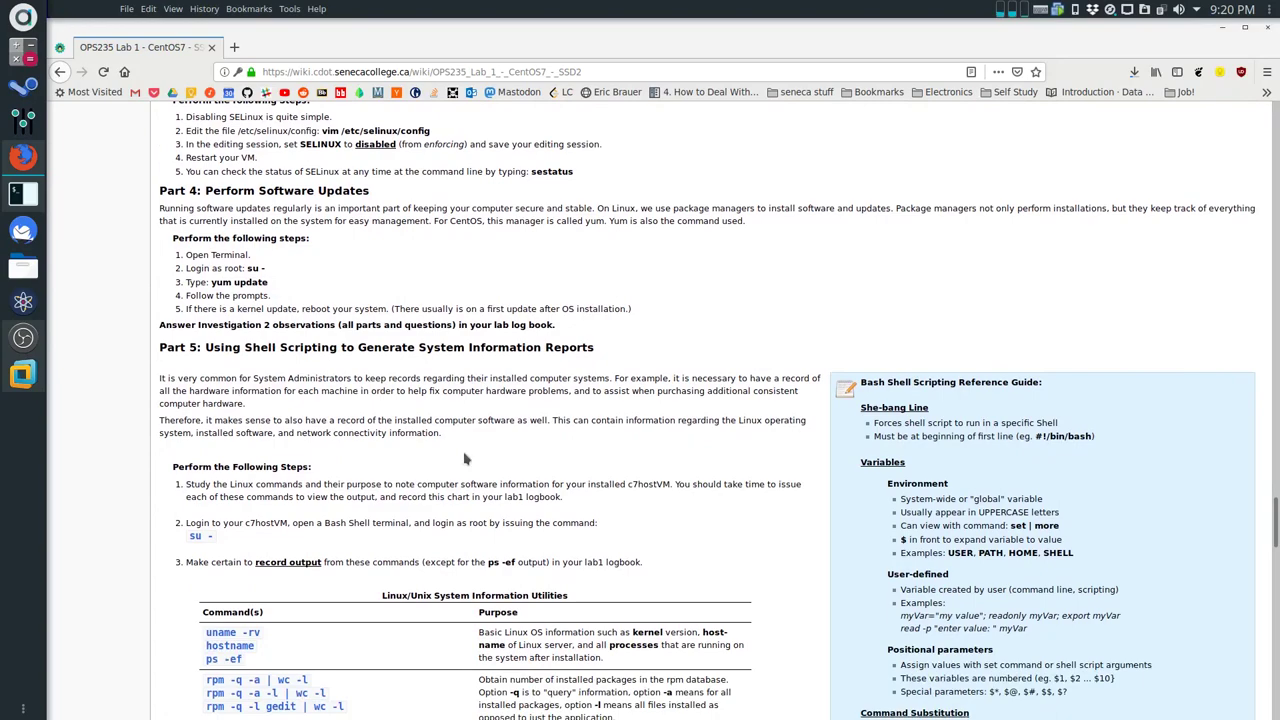
scroll(420, 465, down, 3)
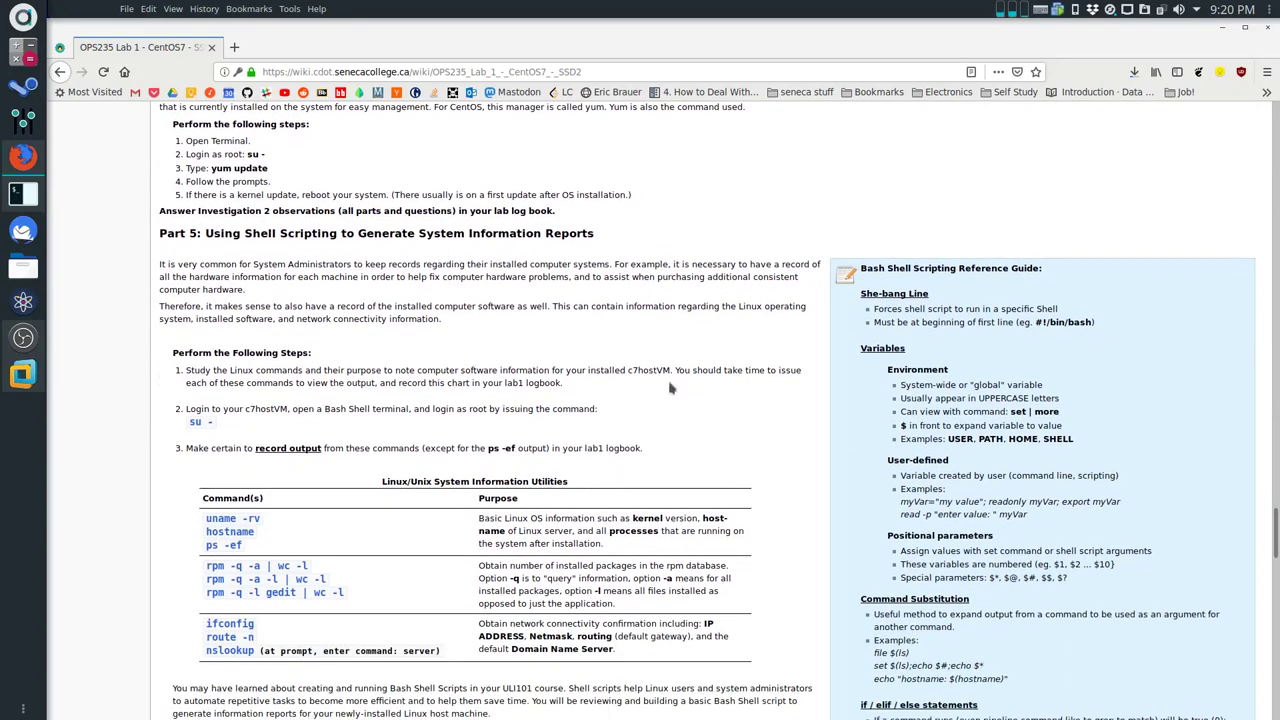
scroll(553, 480, down, 5)
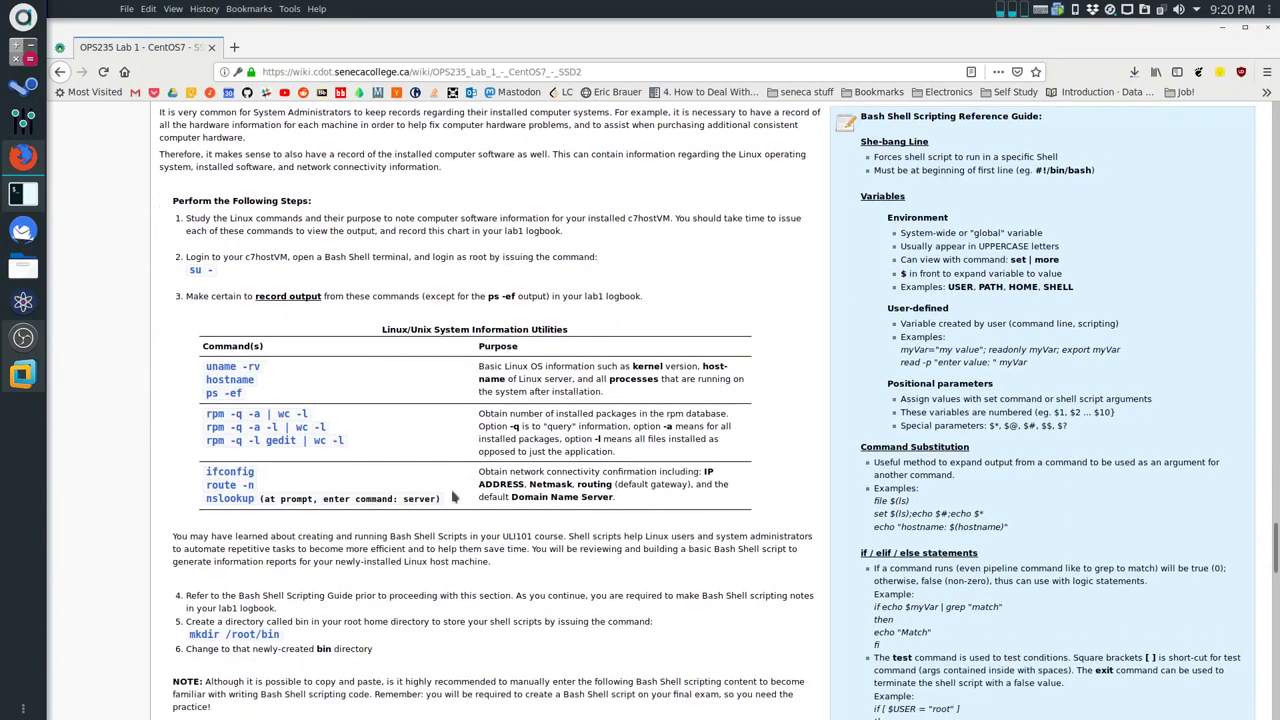
scroll(452, 497, down, 1)
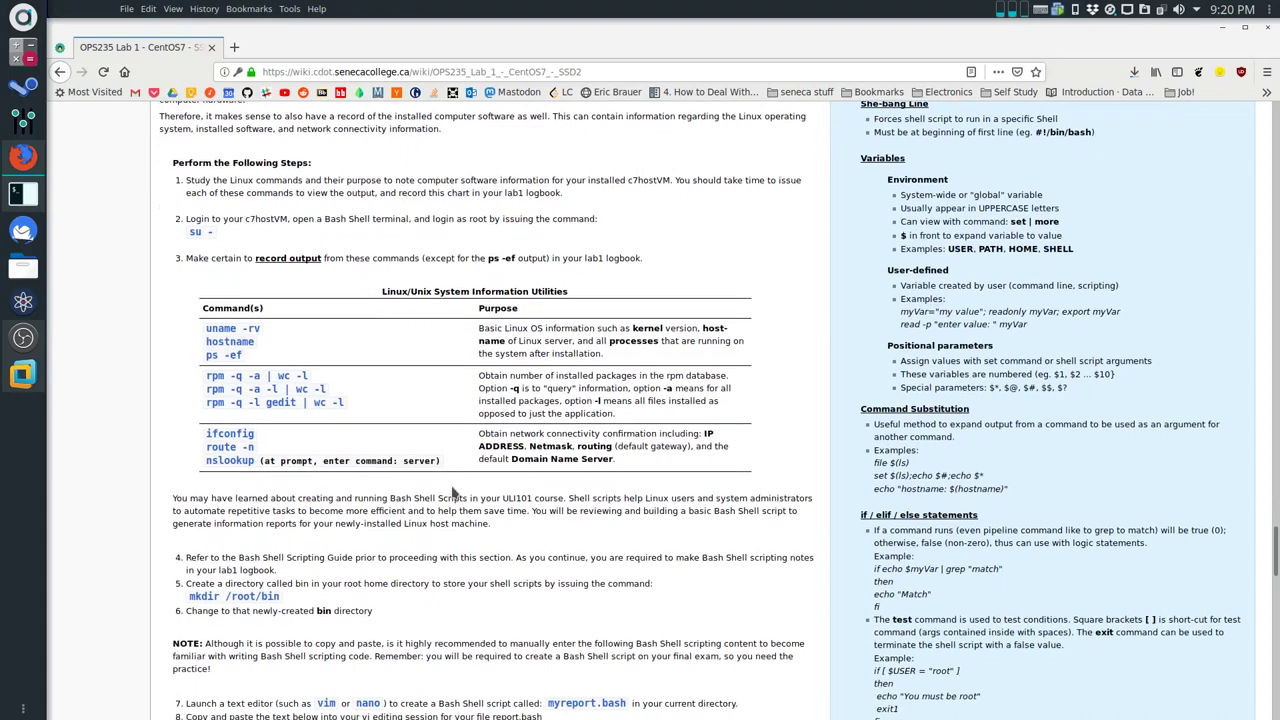
scroll(452, 492, up, 4)
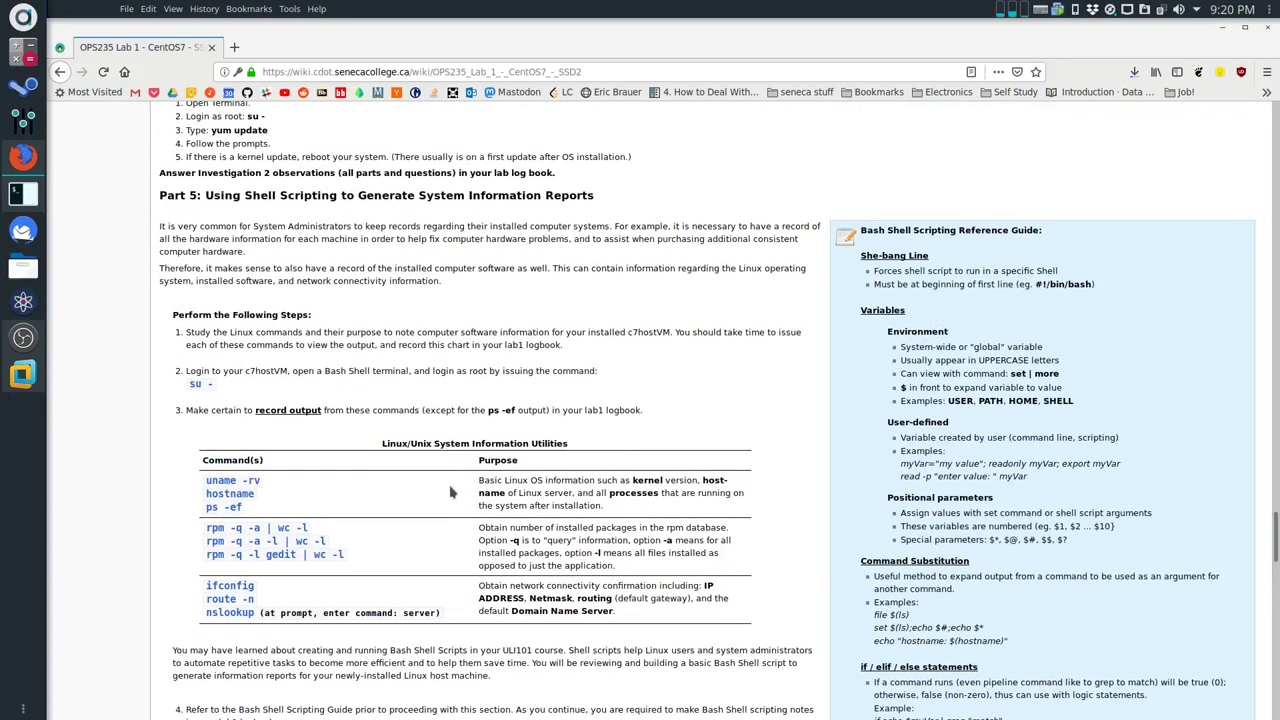
scroll(450, 492, down, 6)
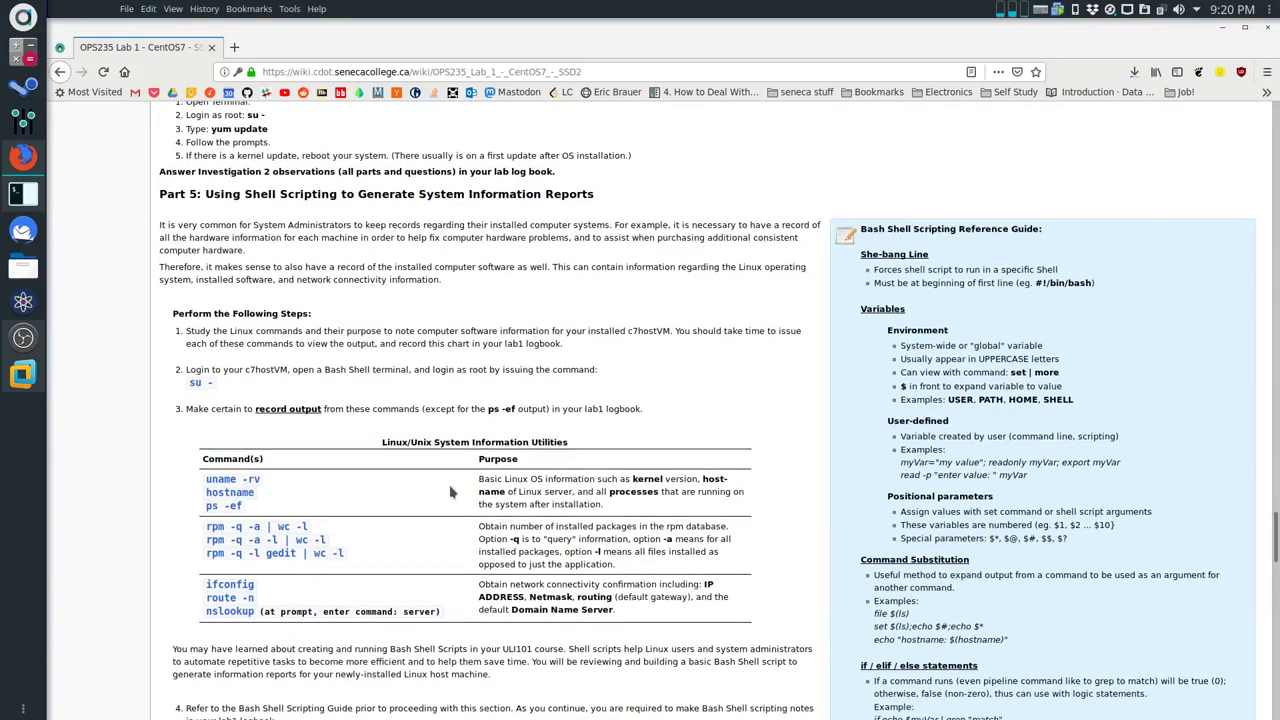
scroll(450, 485, down, 12)
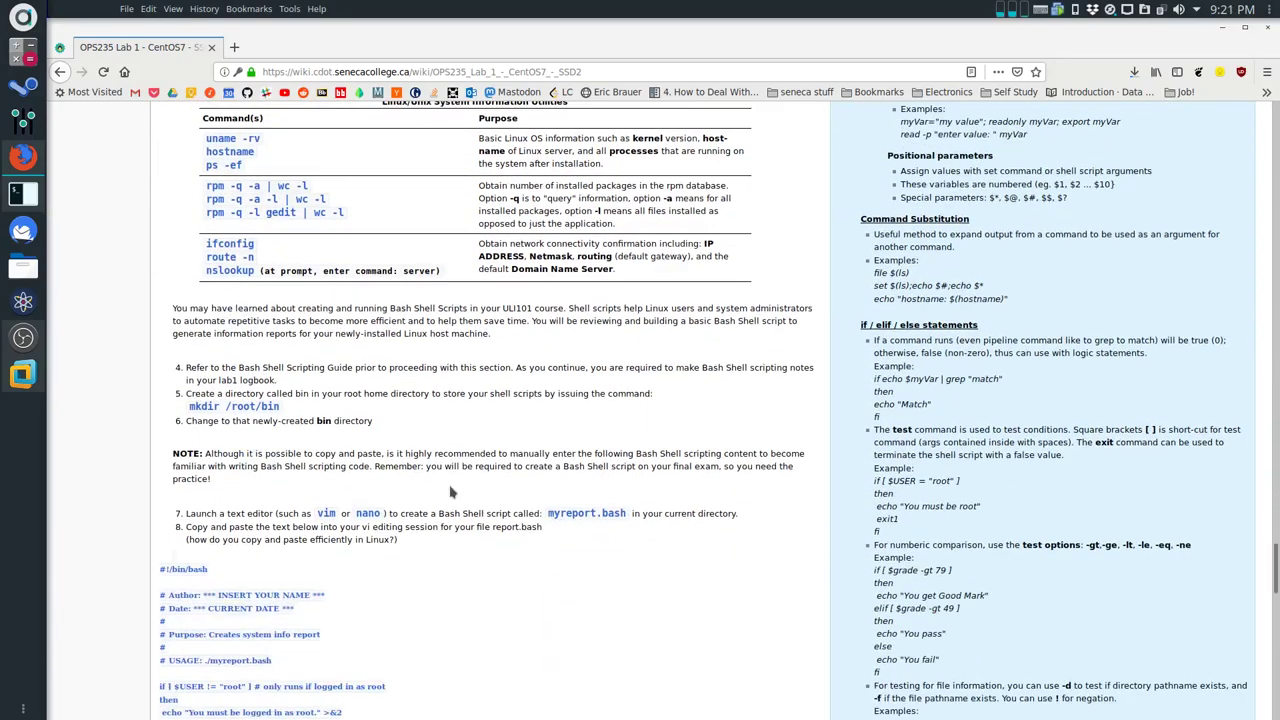
scroll(450, 492, down, 8)
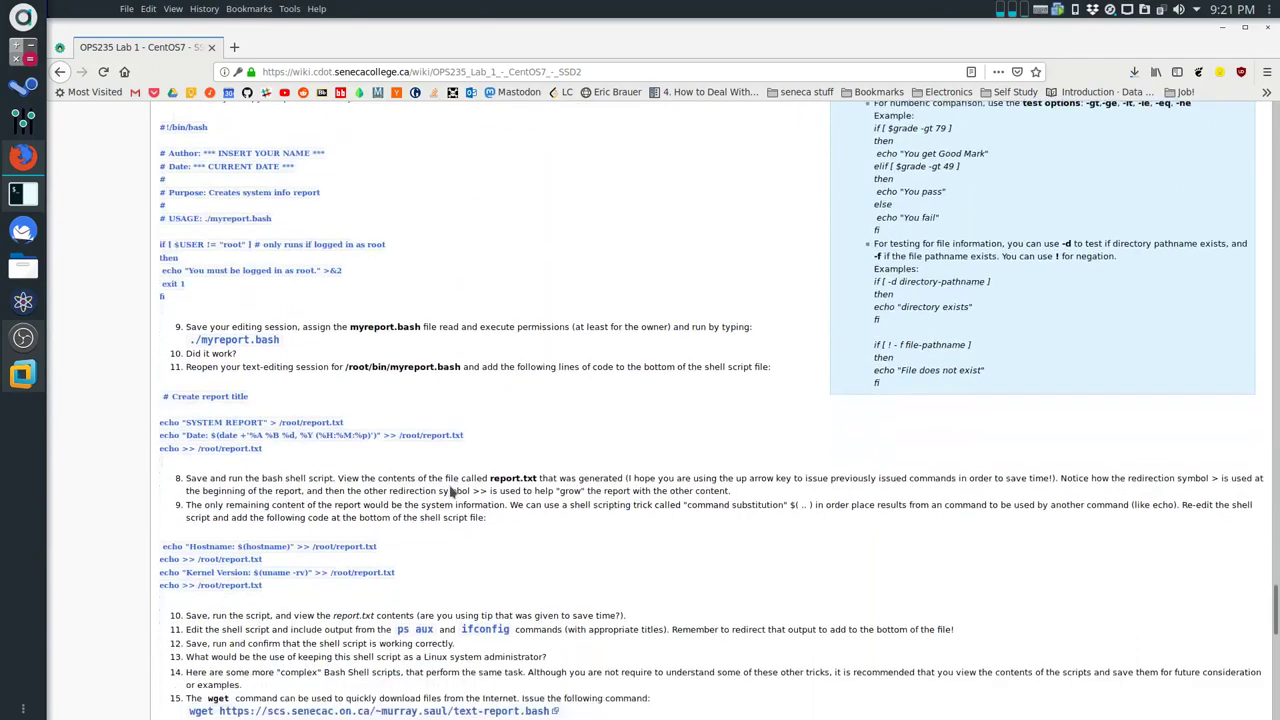
scroll(535, 486, down, 10)
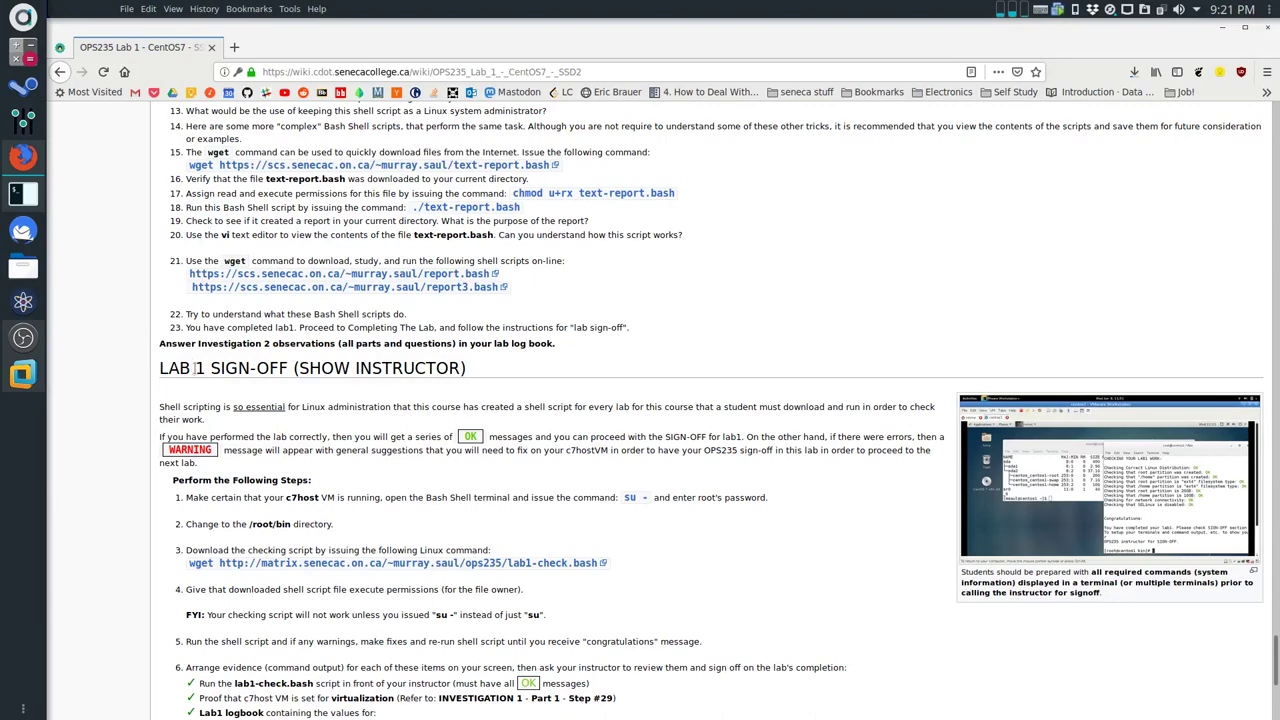
scroll(541, 553, down, 4)
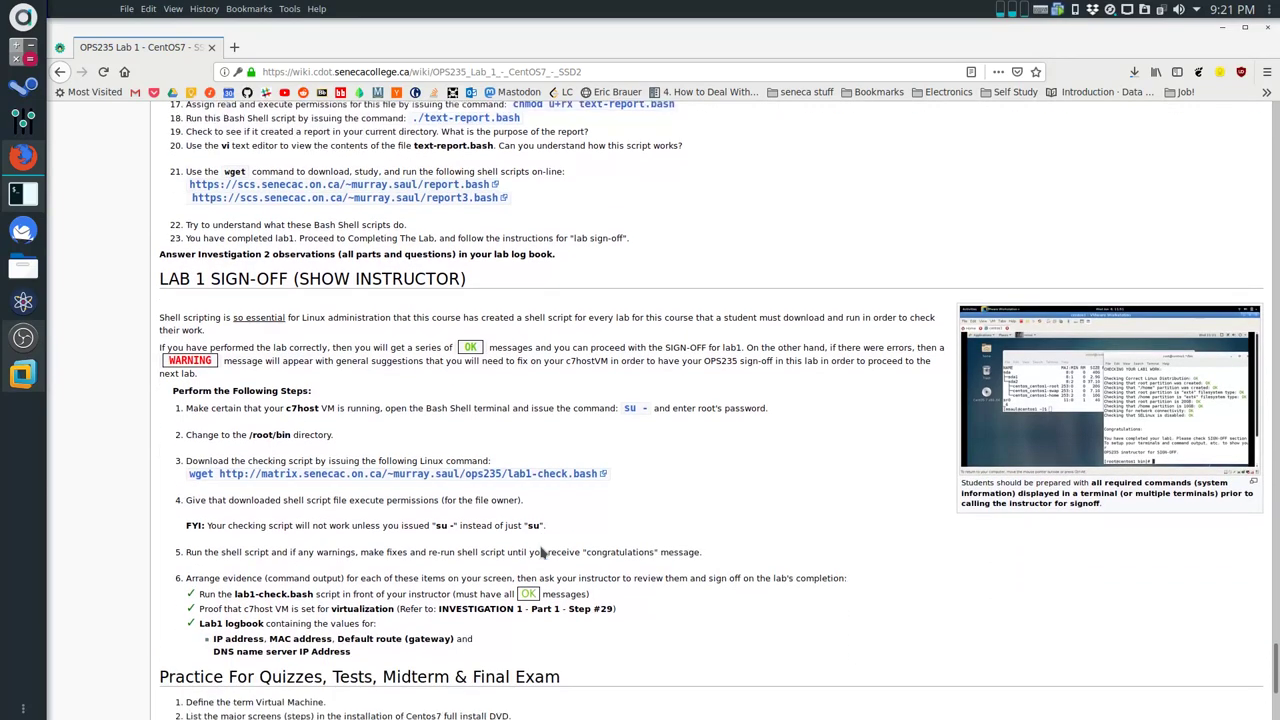
scroll(541, 553, down, 1)
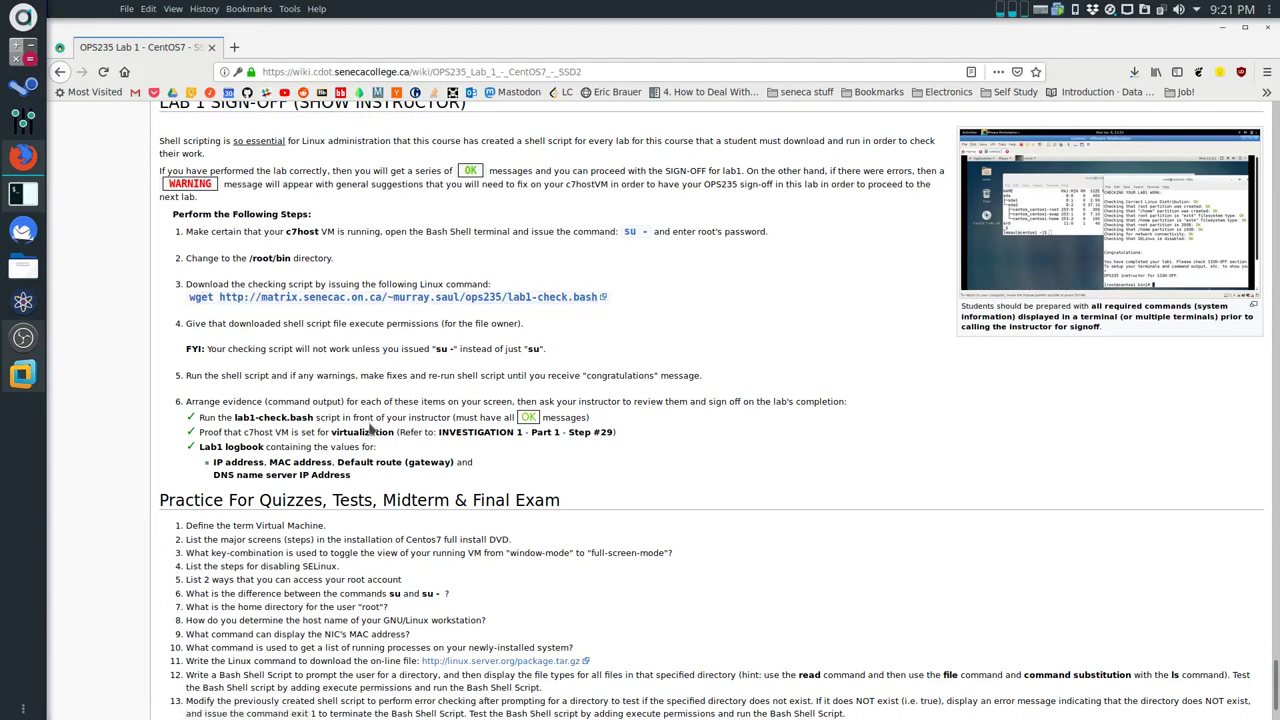
- Back in the maximized root terminal, change to /root and confirm it with pwd
key(alt+Tab)
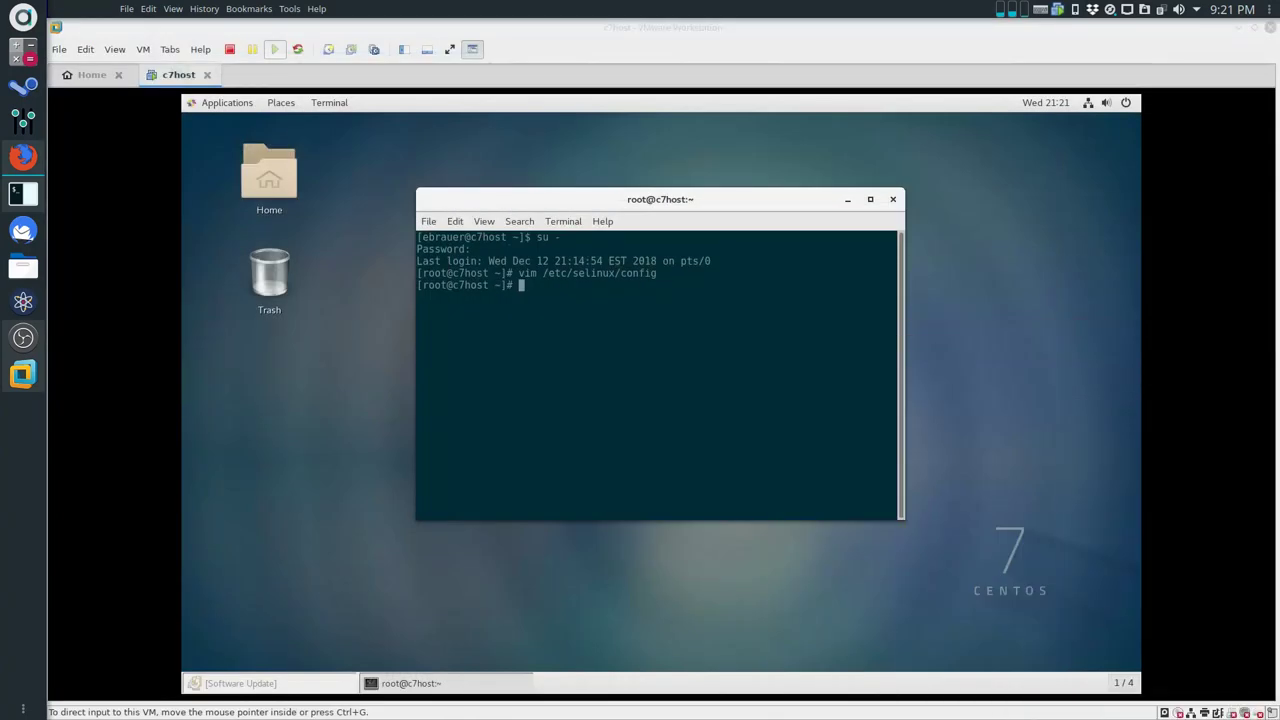
click(870, 199)
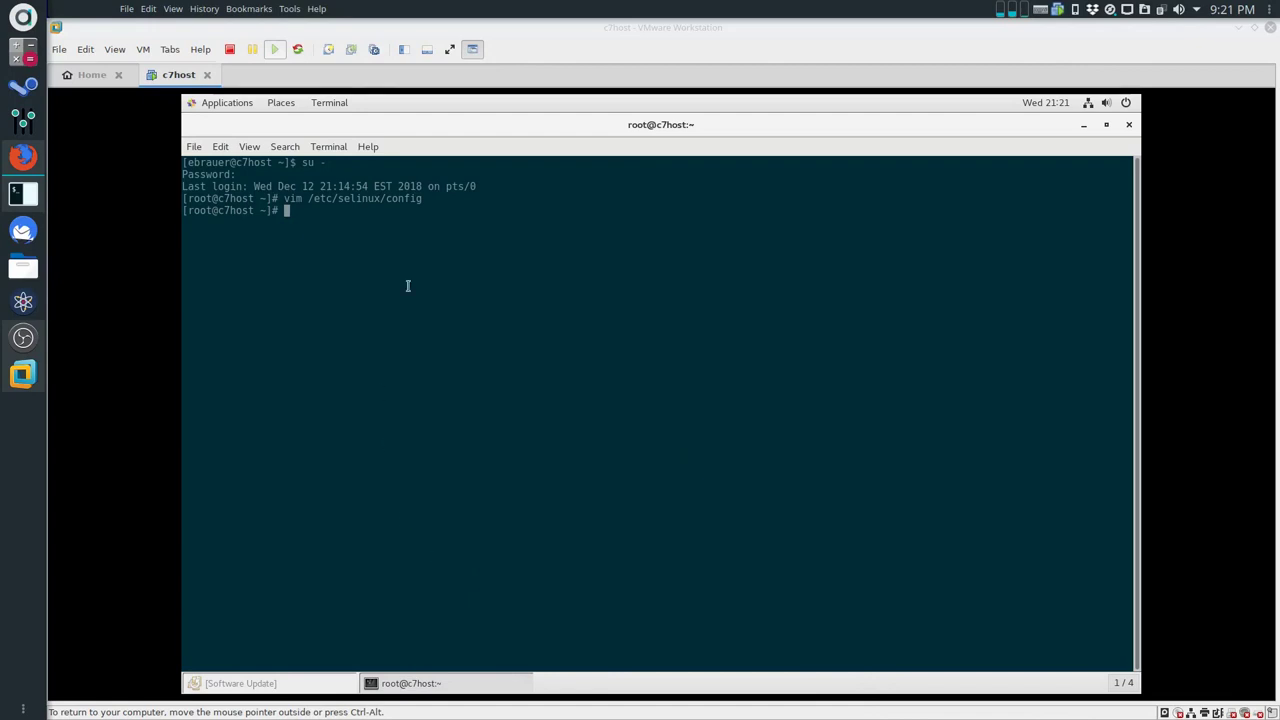
text(cd)
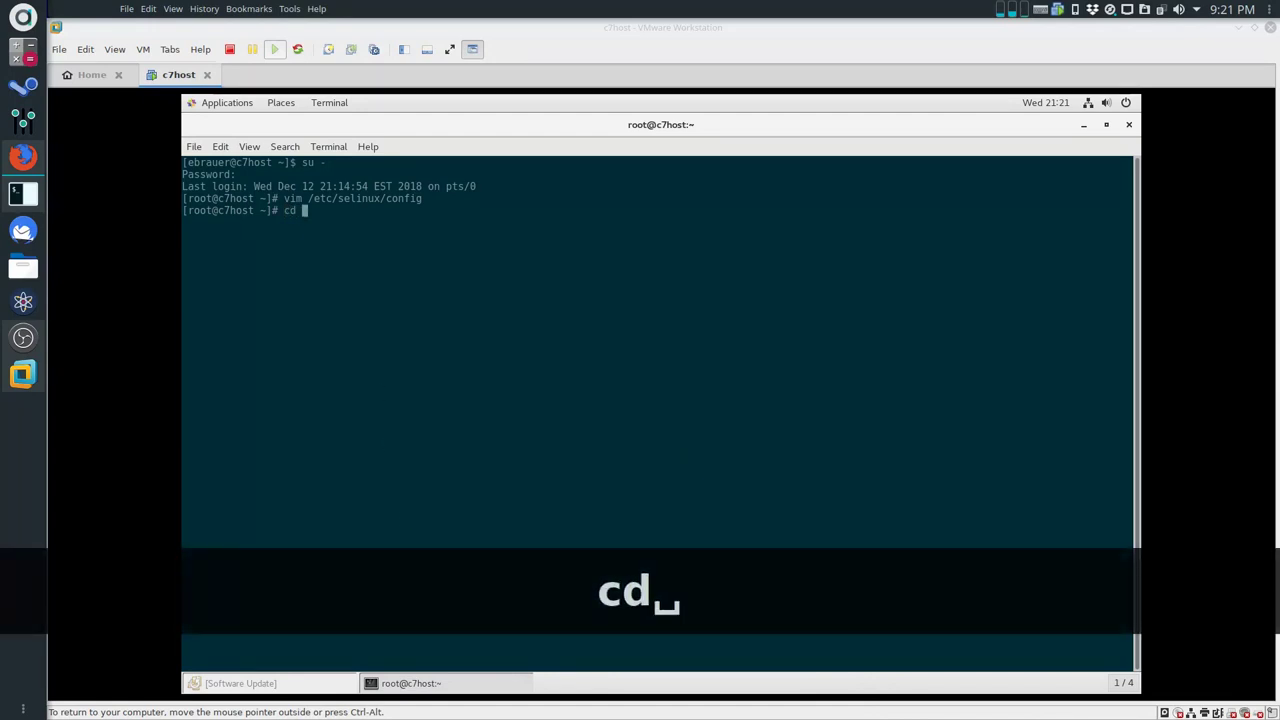
text( /)
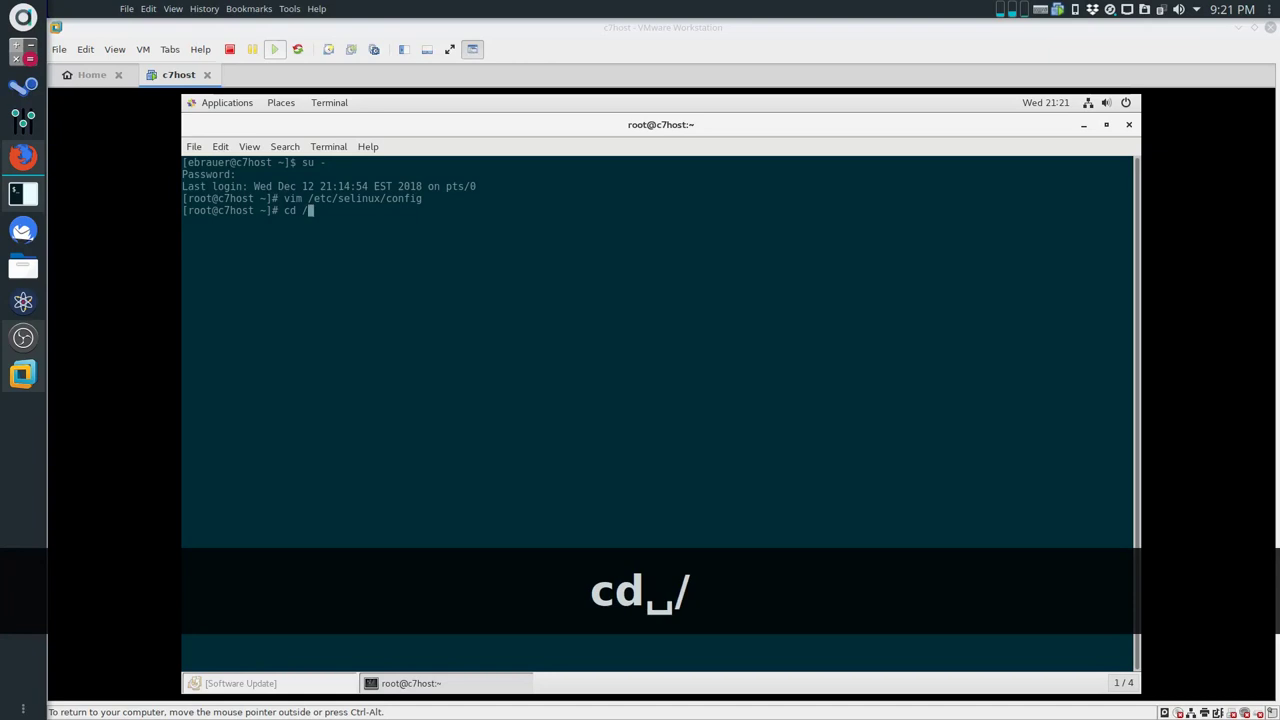
text(root)
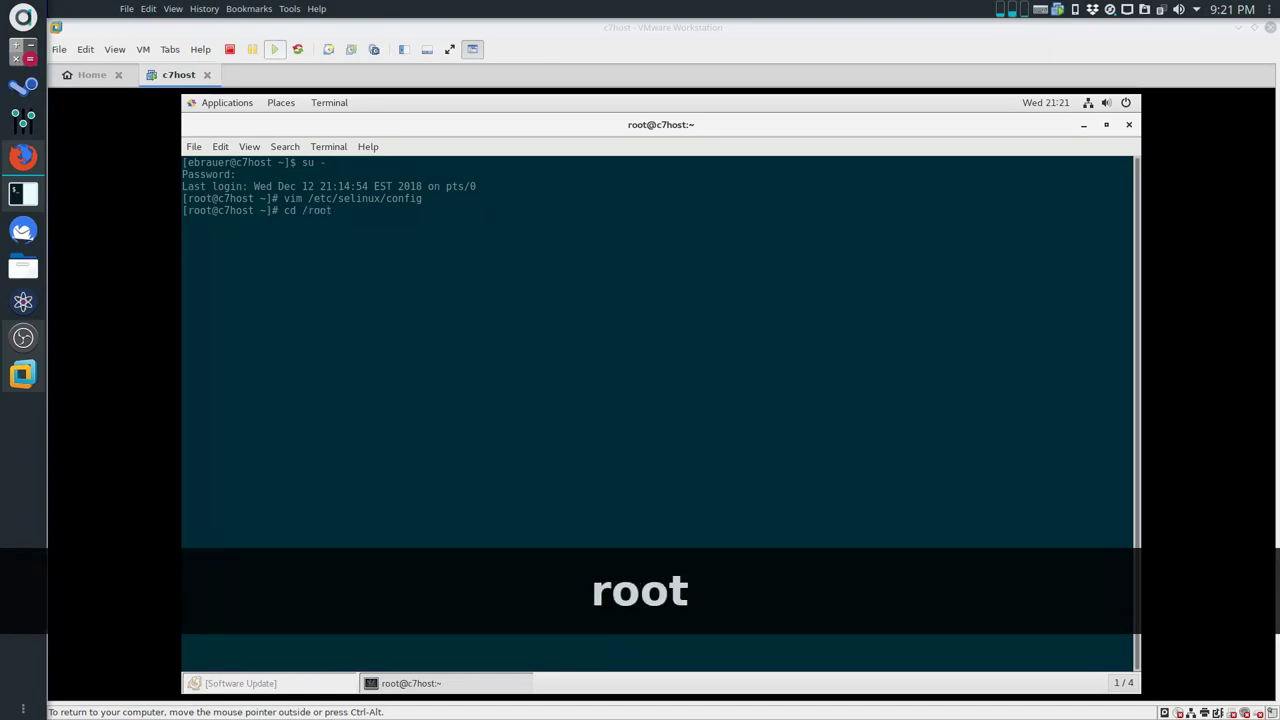
key(Return)
text(pwd)
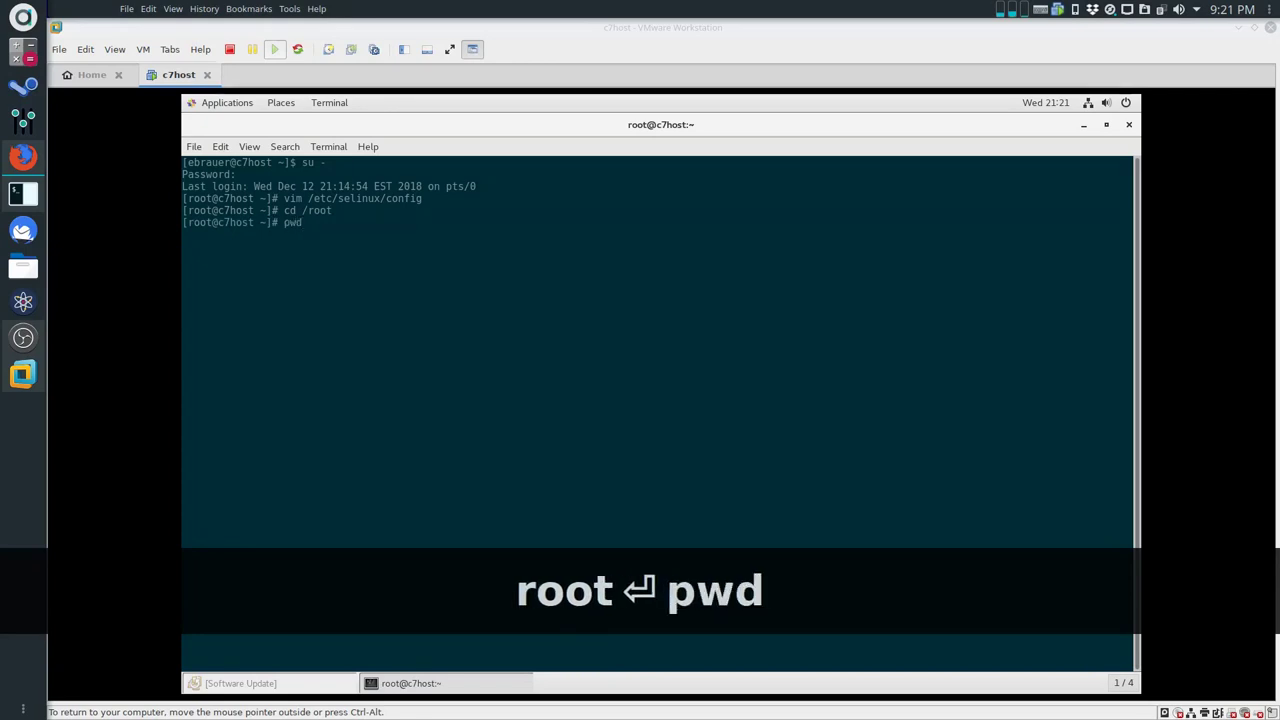
key(Return)
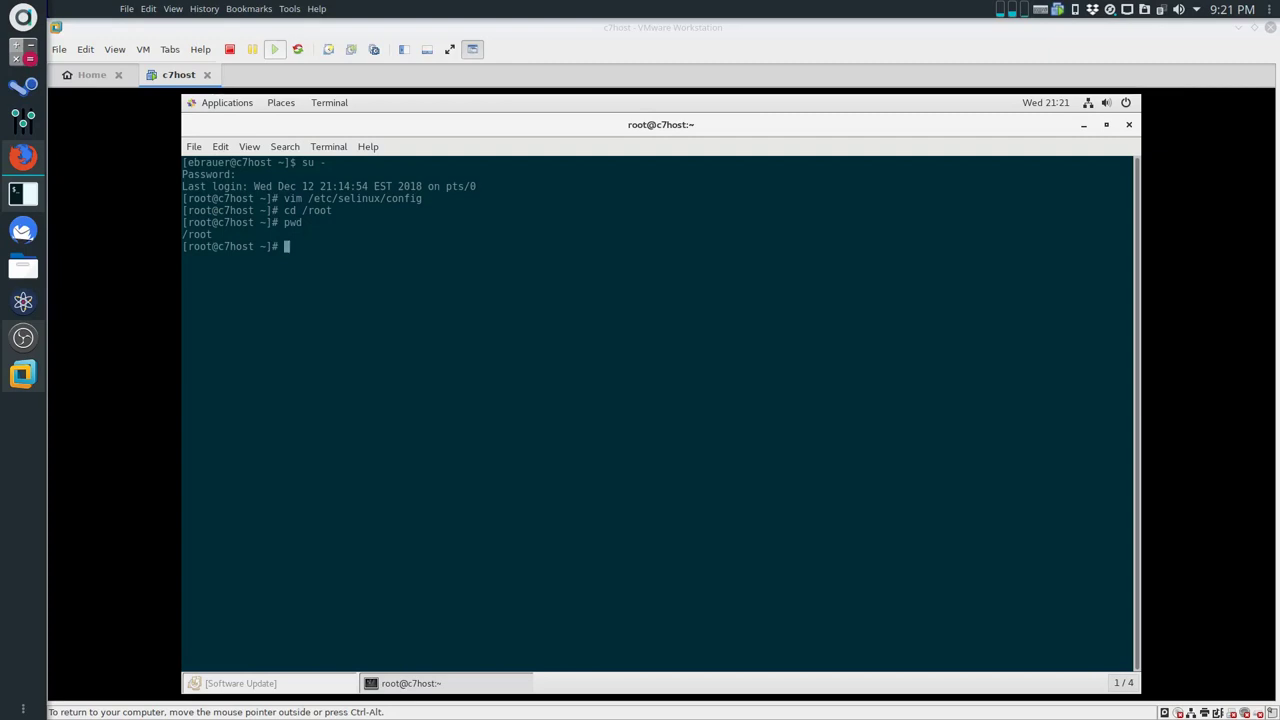
- Create a bin directory with mkdir bin and cd into it
text(mkdir )
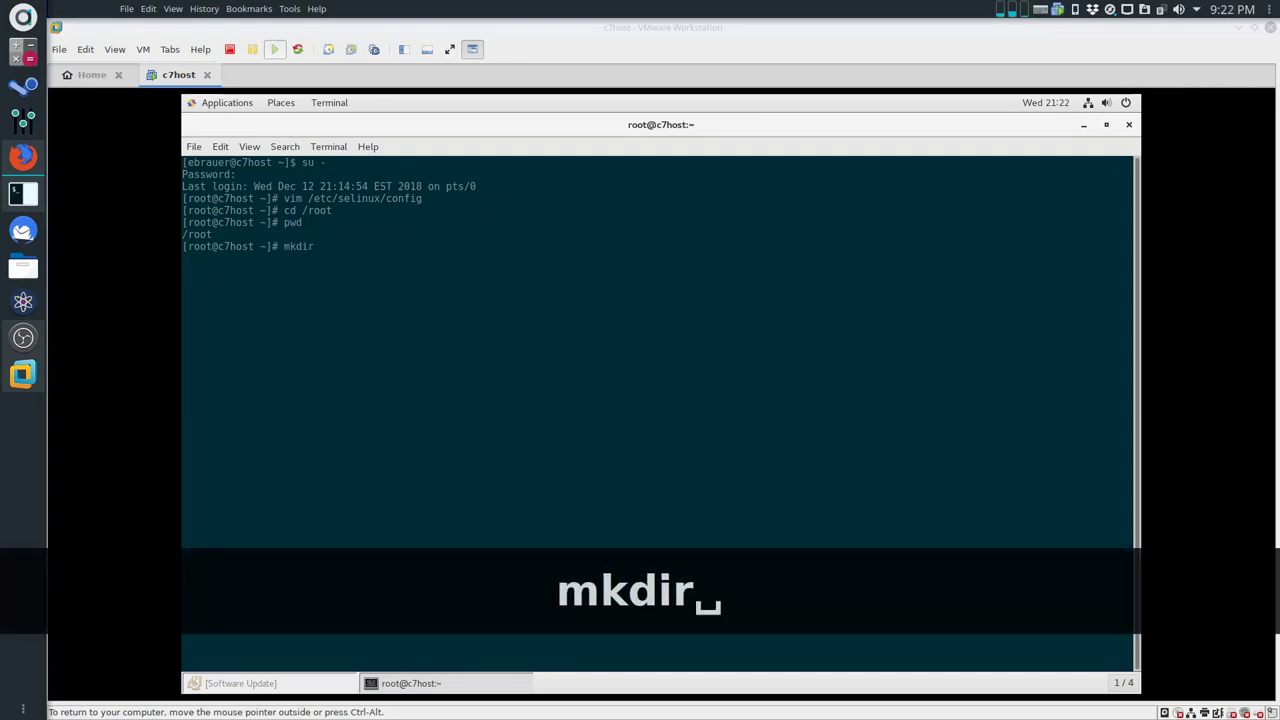
text(bin)
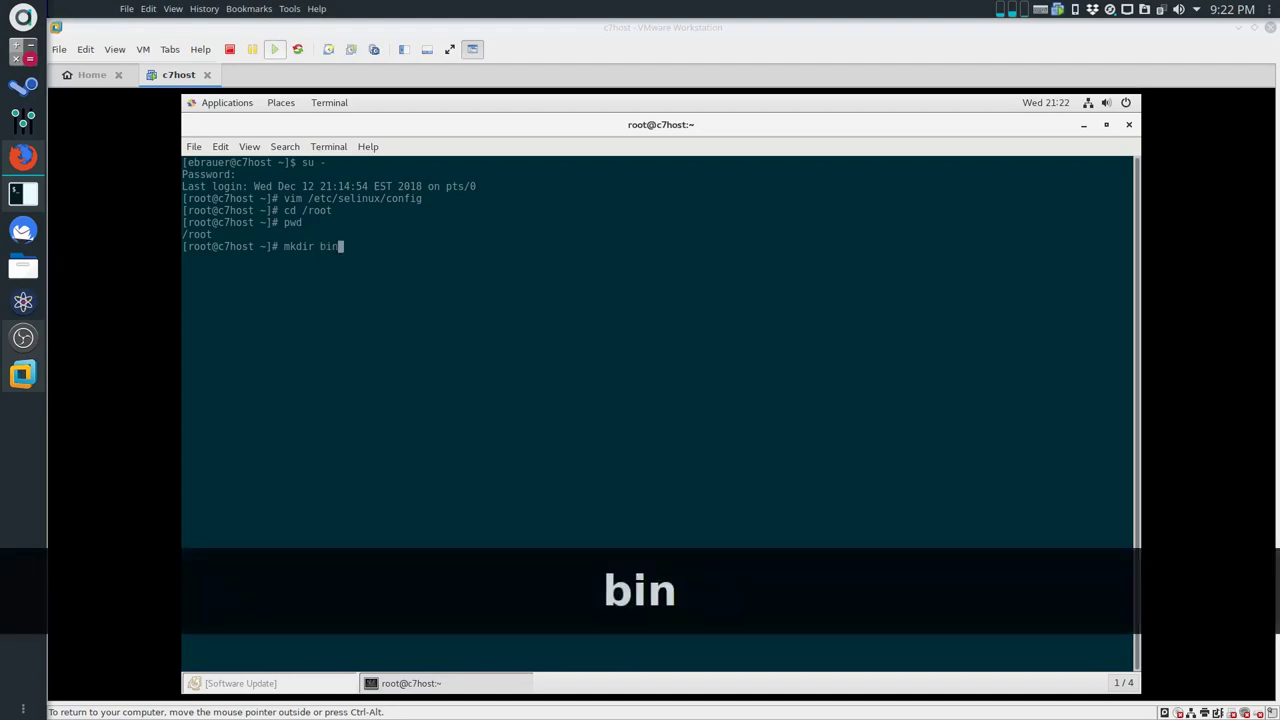
key(Return)
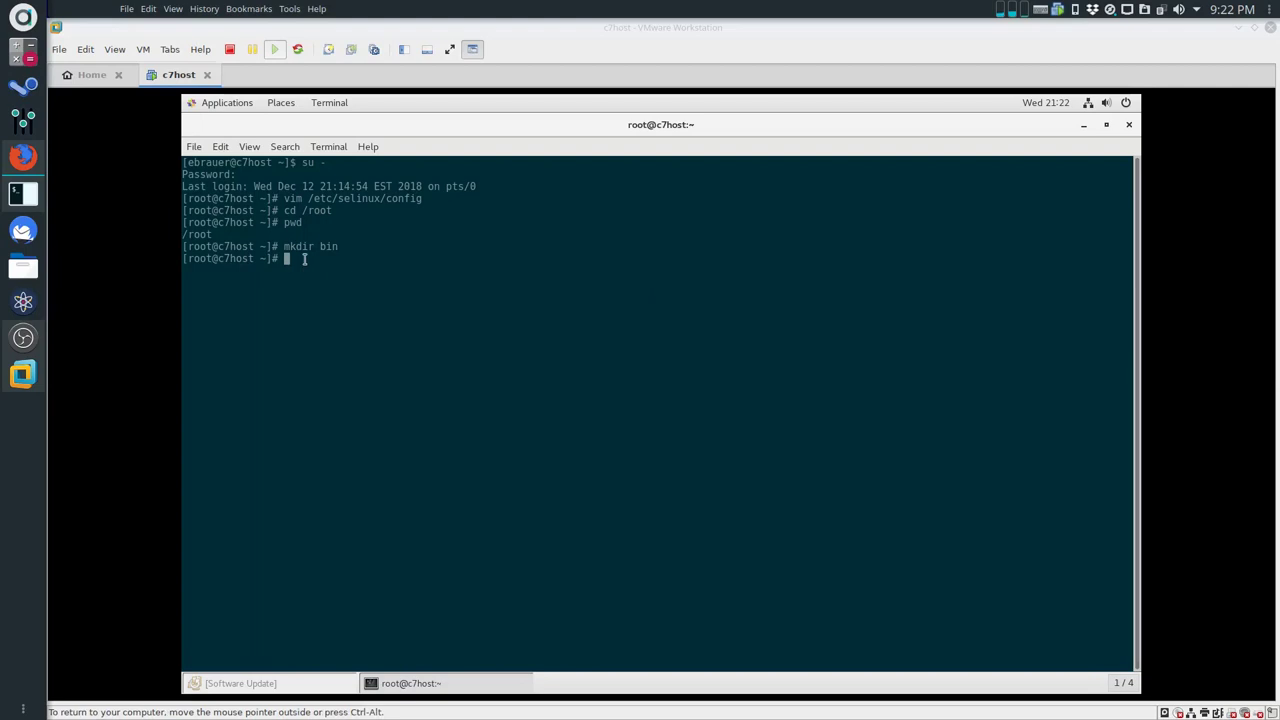
text(cd bin)
key(Return)
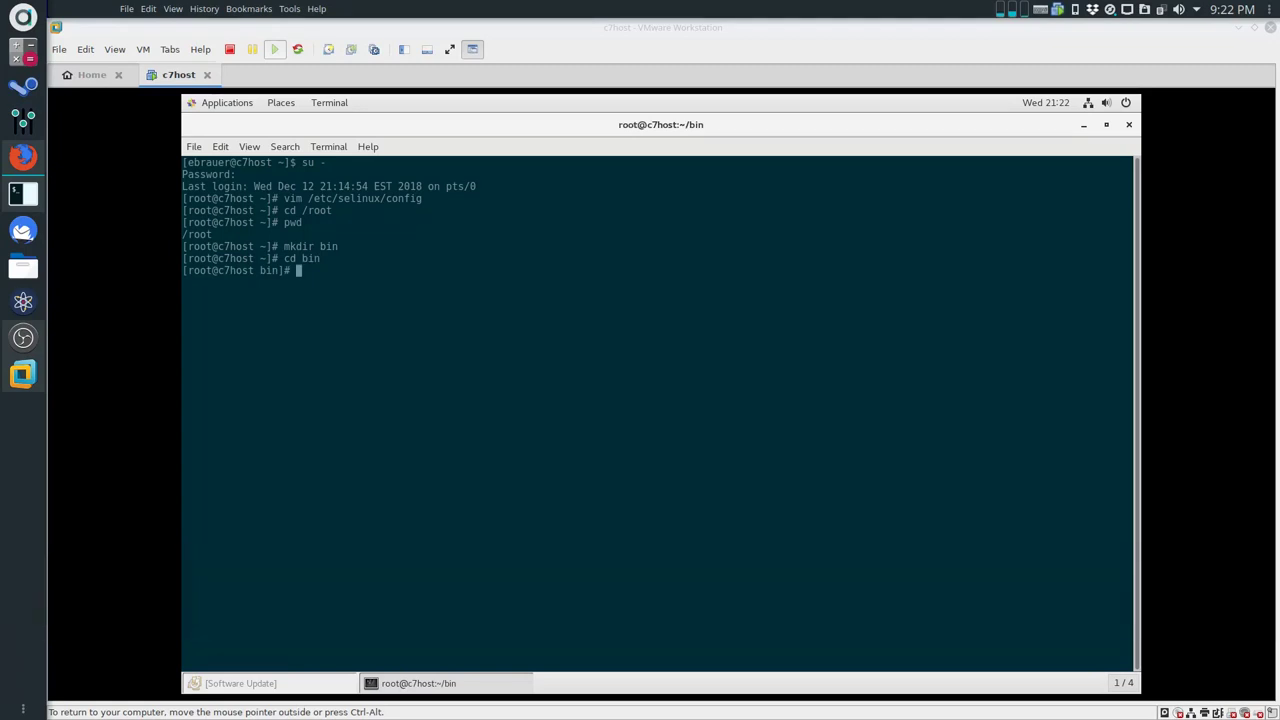
- List the empty bin folder, then the top-level directories under /
text(ls)
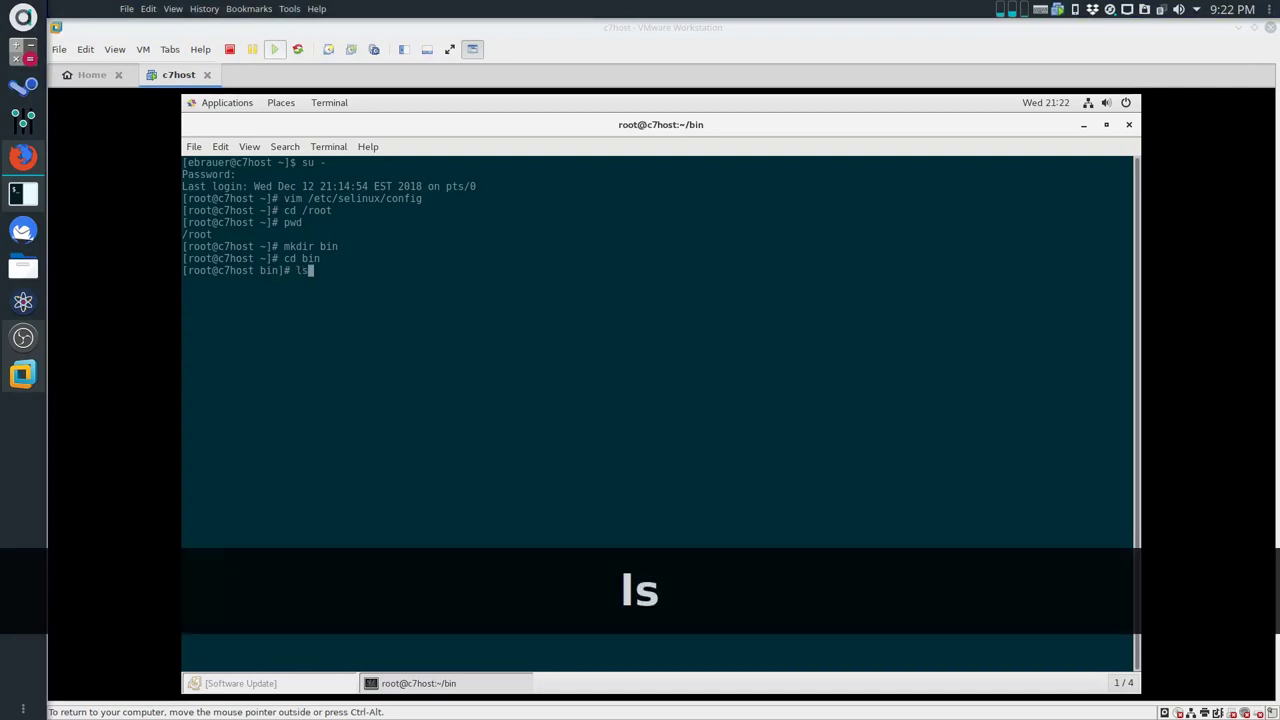
key(Return)
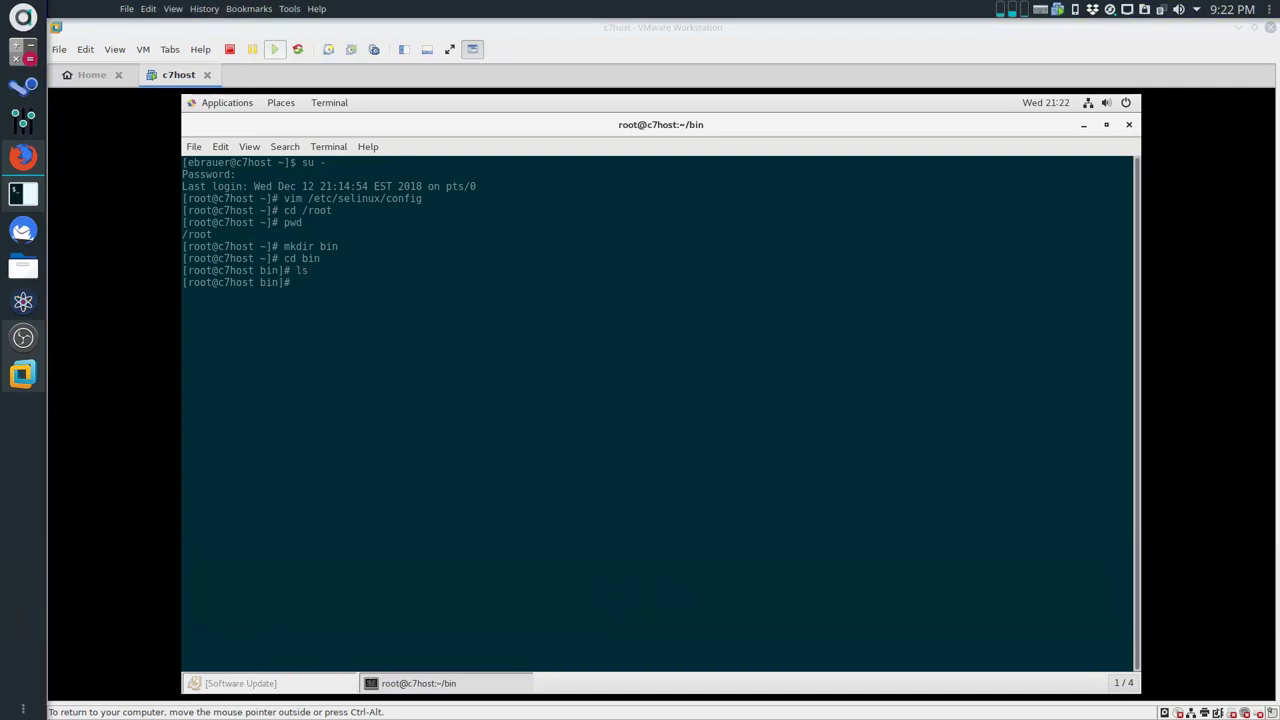
text(ls /)
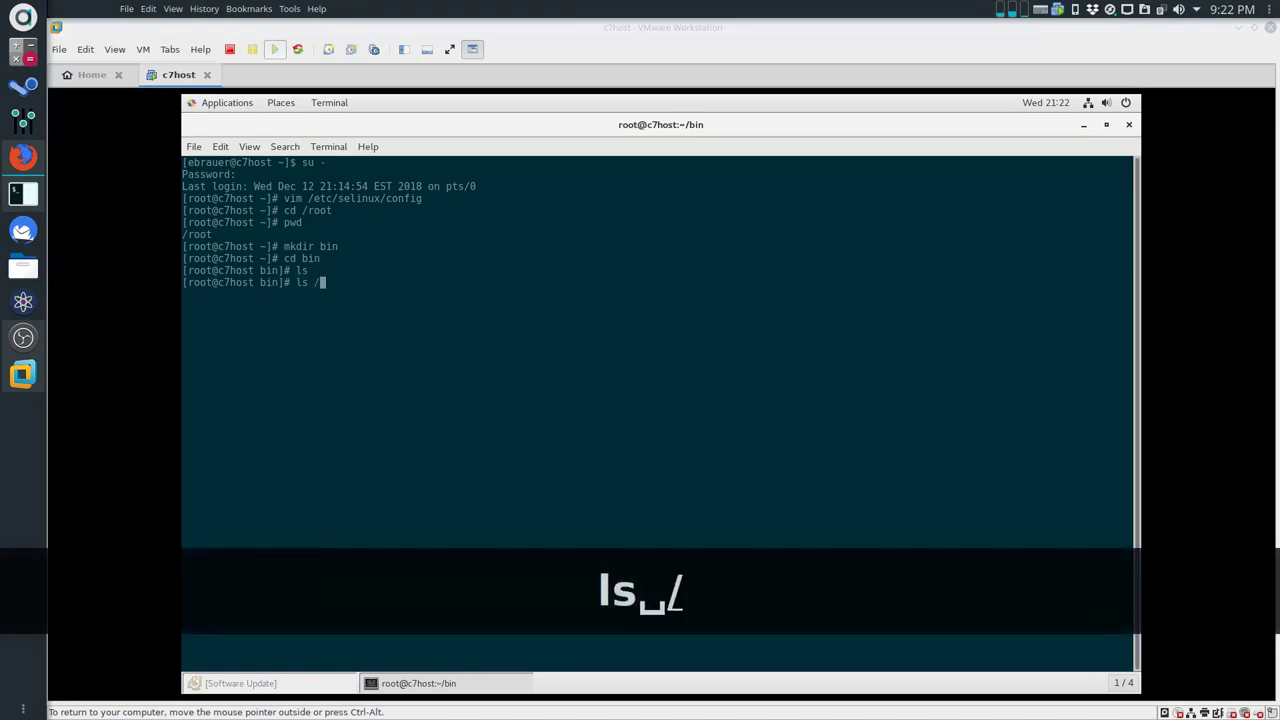
key(Return)
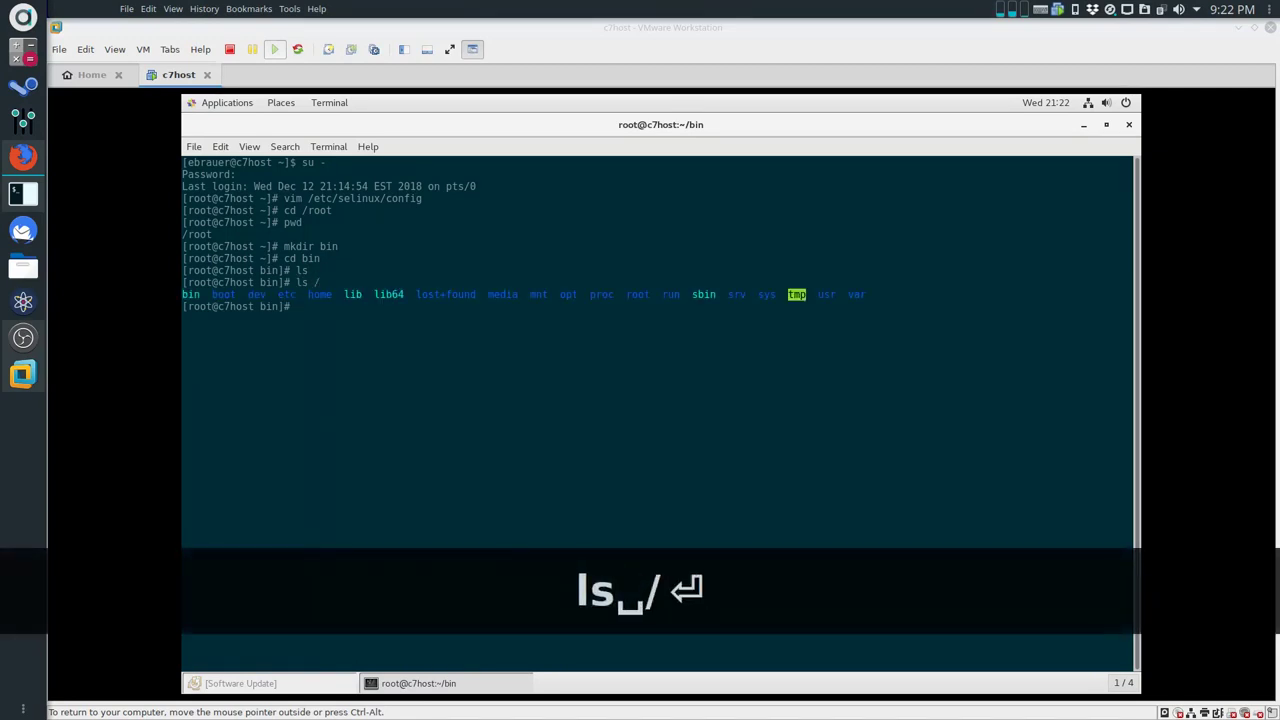
- Show detailed listings of / with ls -l / and the ll / shorthand
text(ls -l )
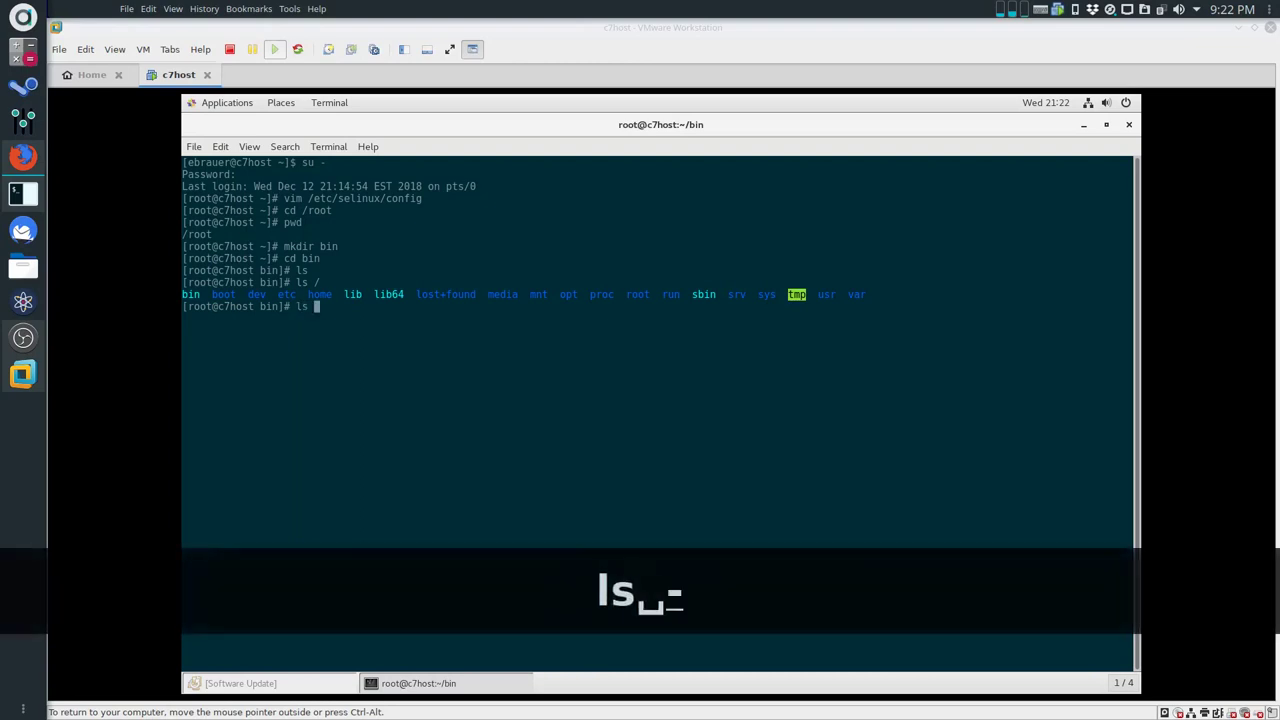
text(/)
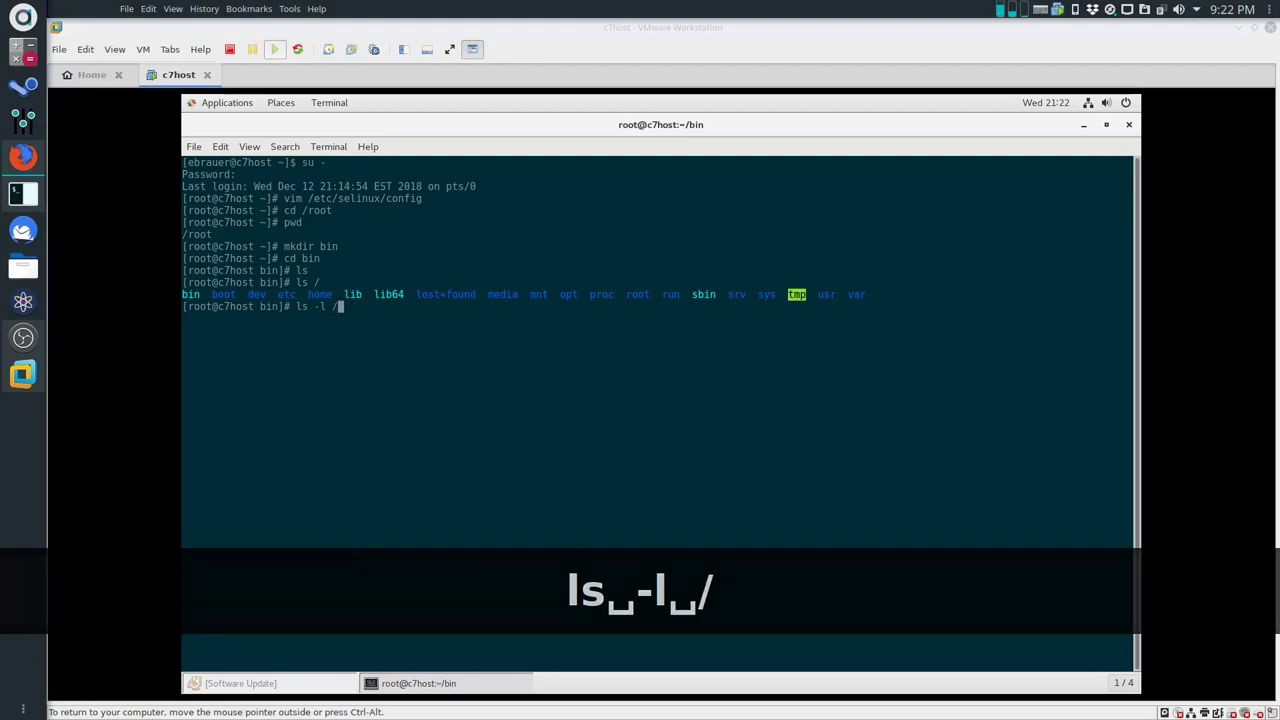
key(Return)
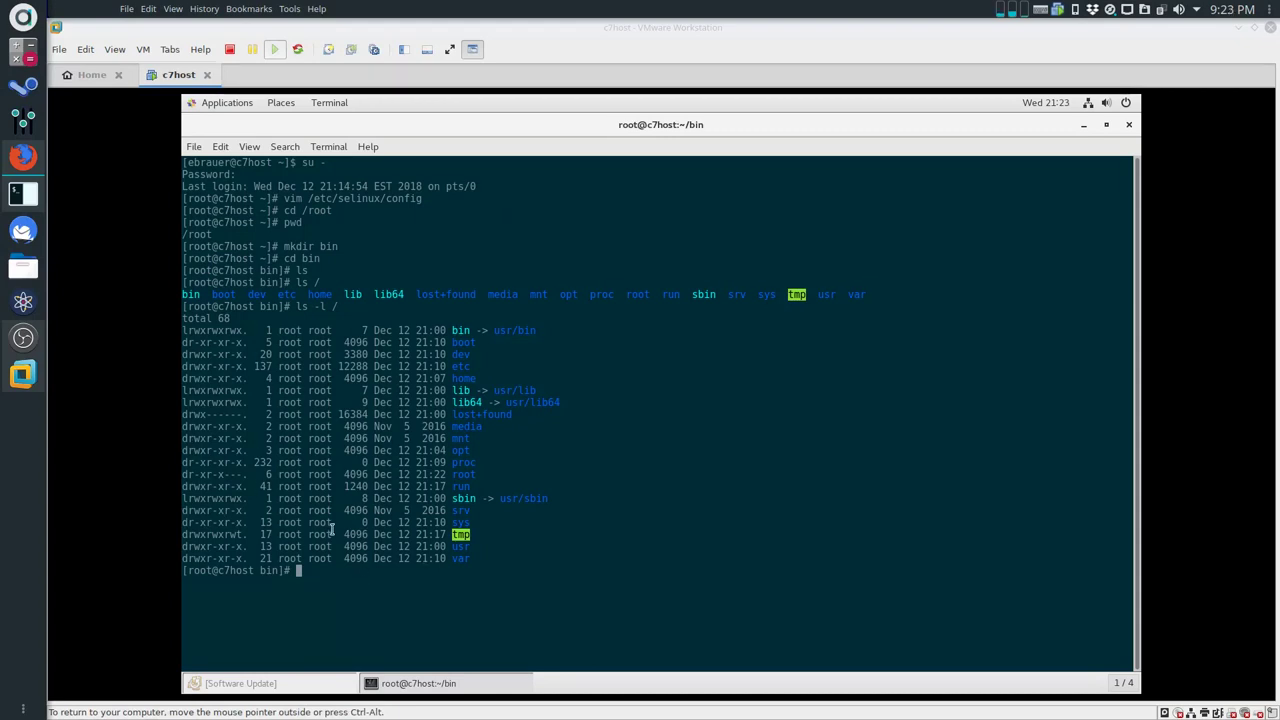
text(ll)
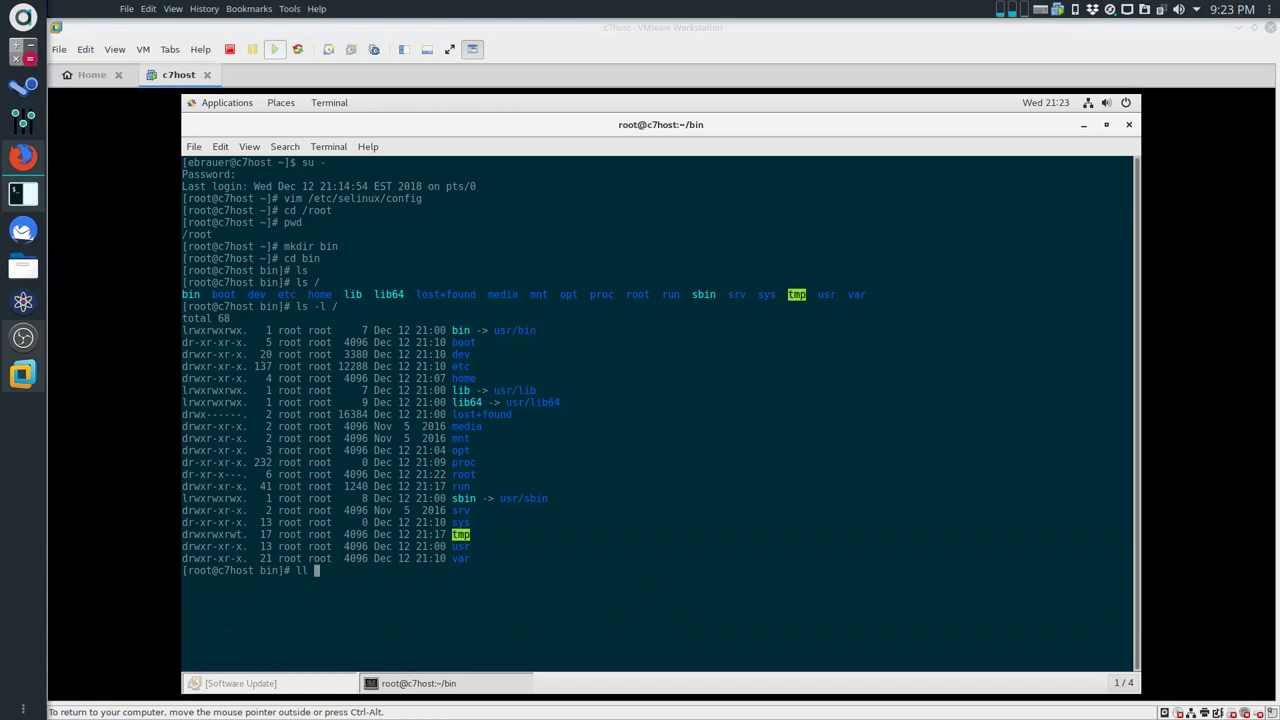
text(/)
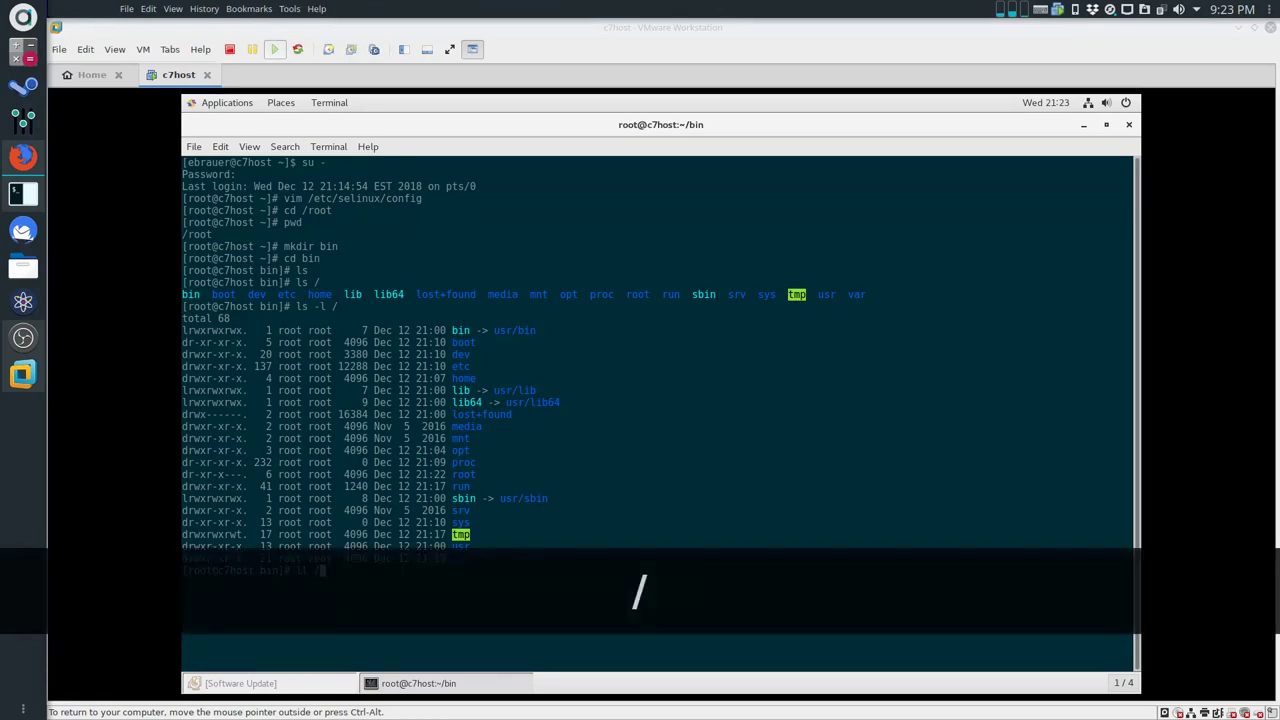
key(Return)
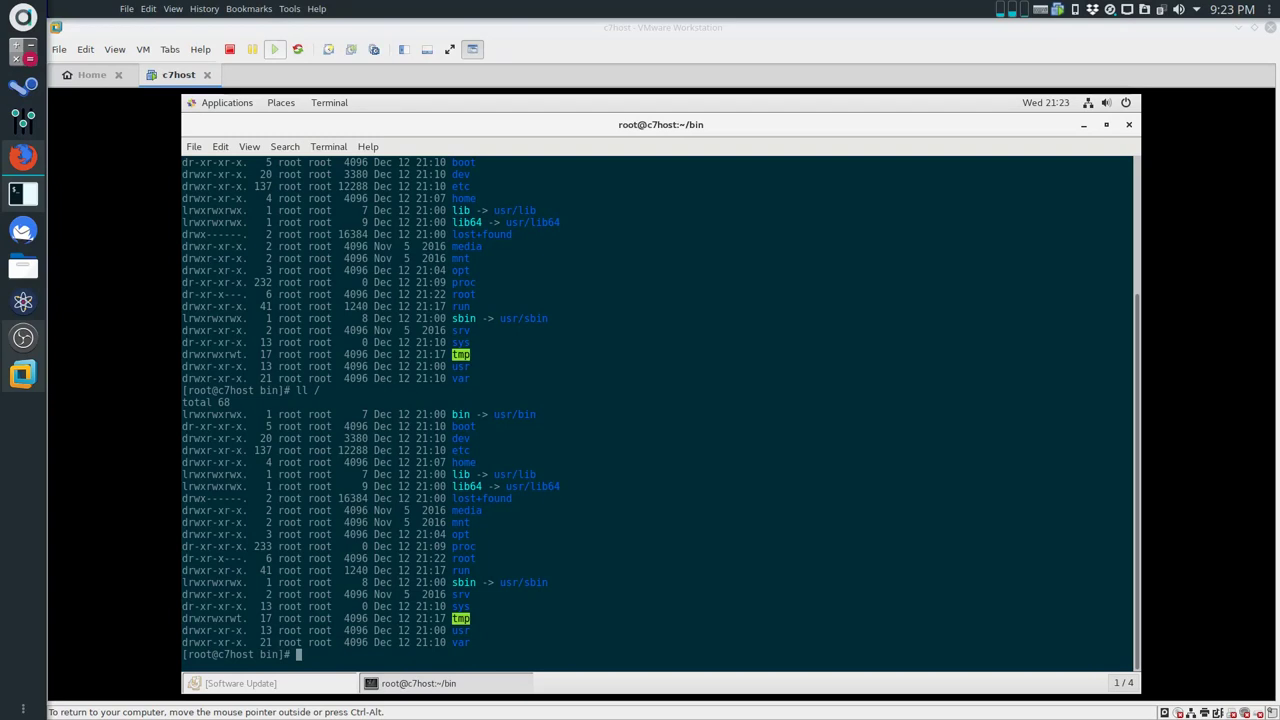
- Change to the root directory / and clear the terminal screen
text(cd )
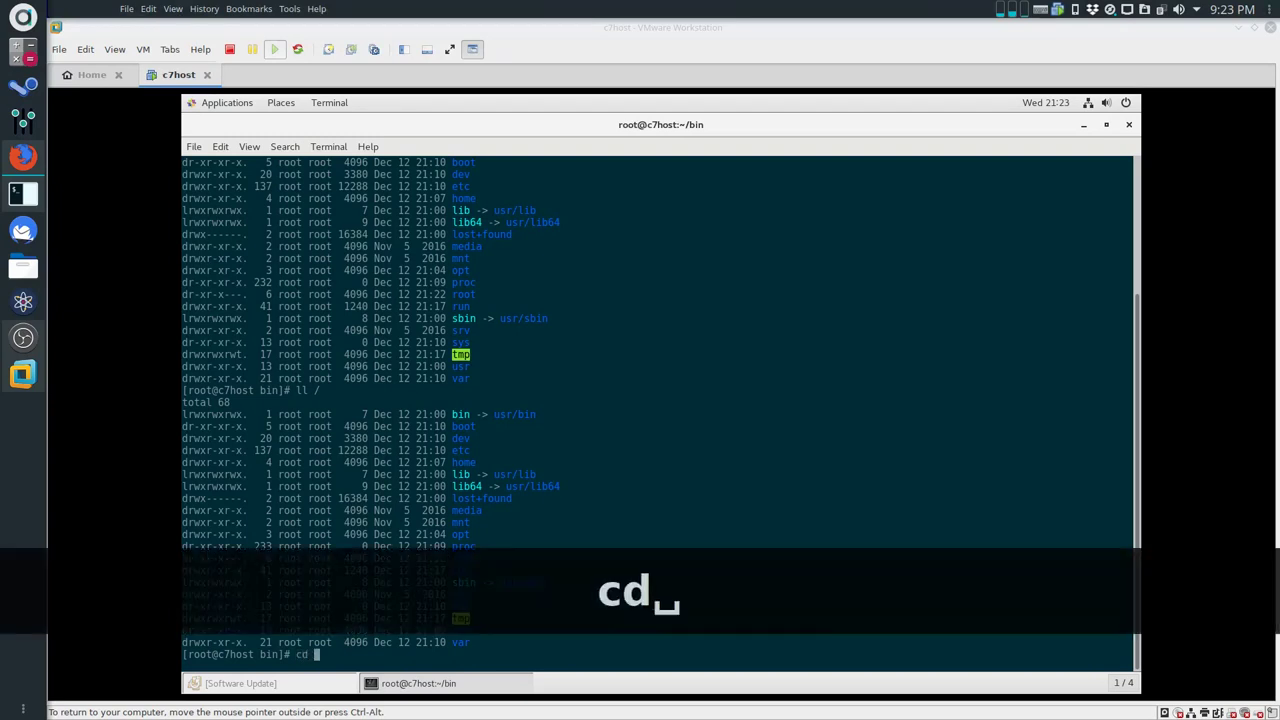
text(/)
key(Return)
text(clear)
key(Return)
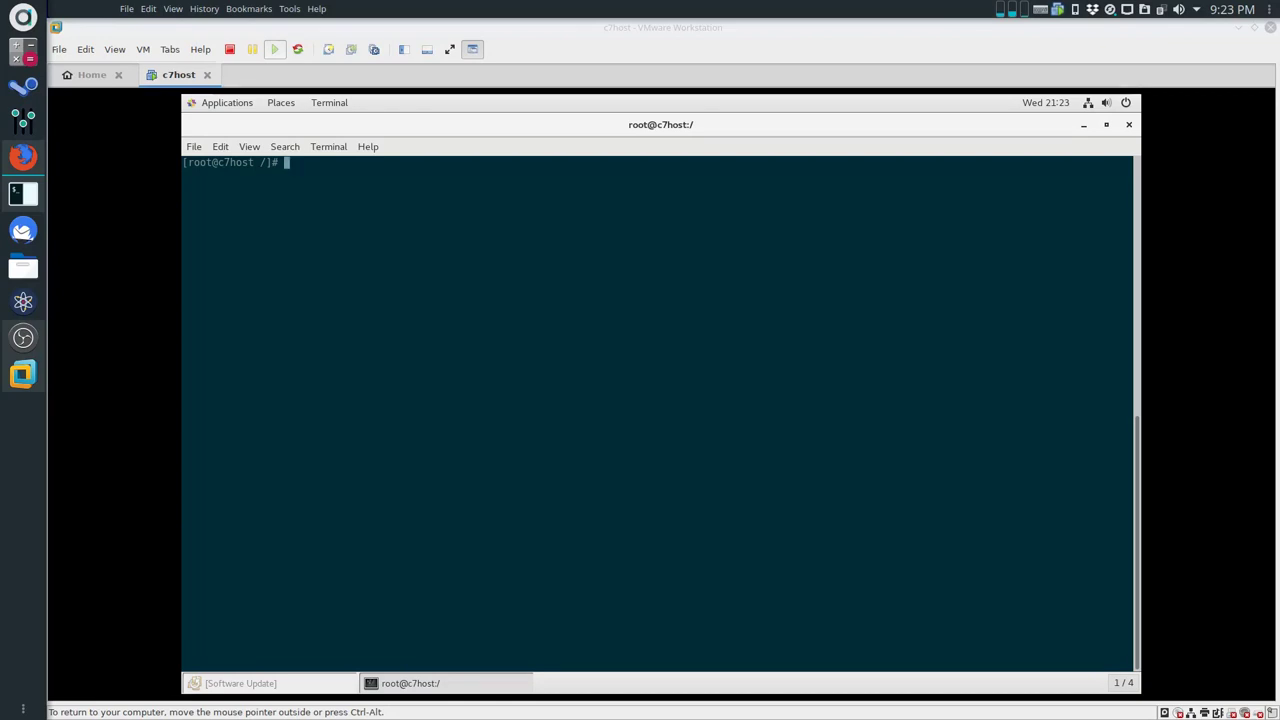
- Type sample mv, cp -r and rm -r commands and erase each without running them
text(cp -r)
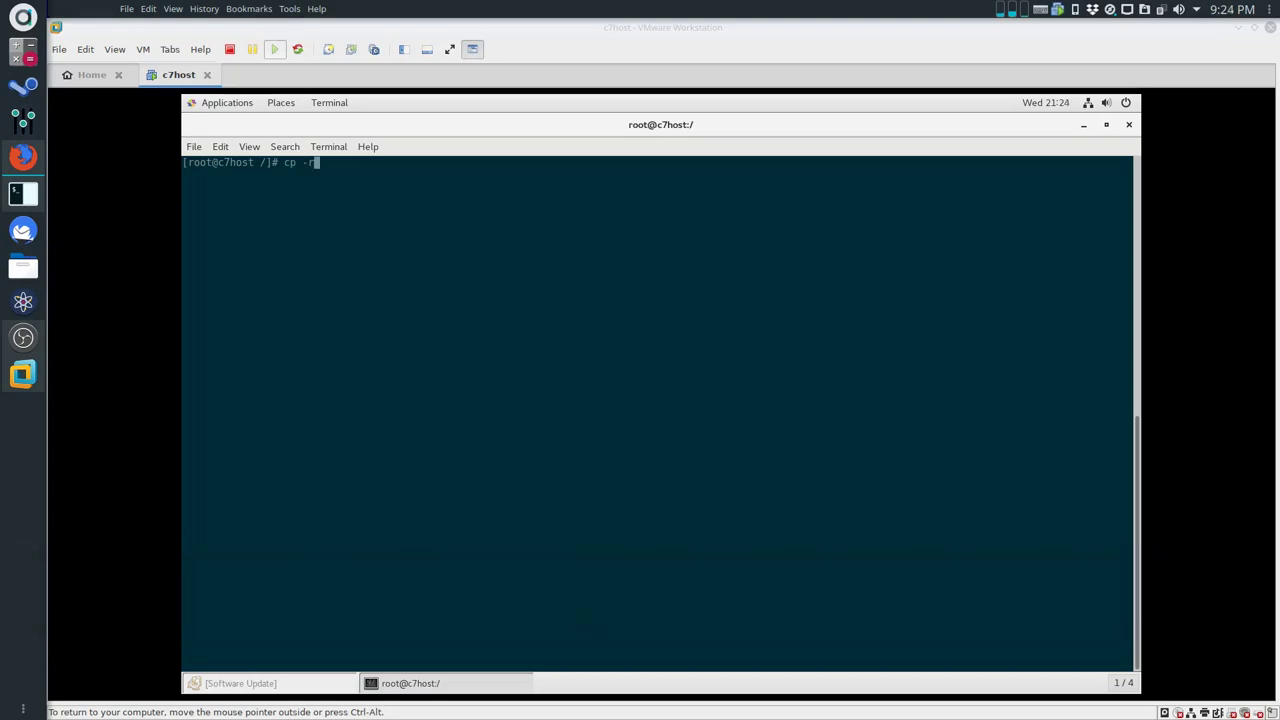
key(BackSpace)
key(BackSpace)
key(BackSpace)
key(BackSpace)
key(BackSpace)
key(BackSpace)
text(rm -r)
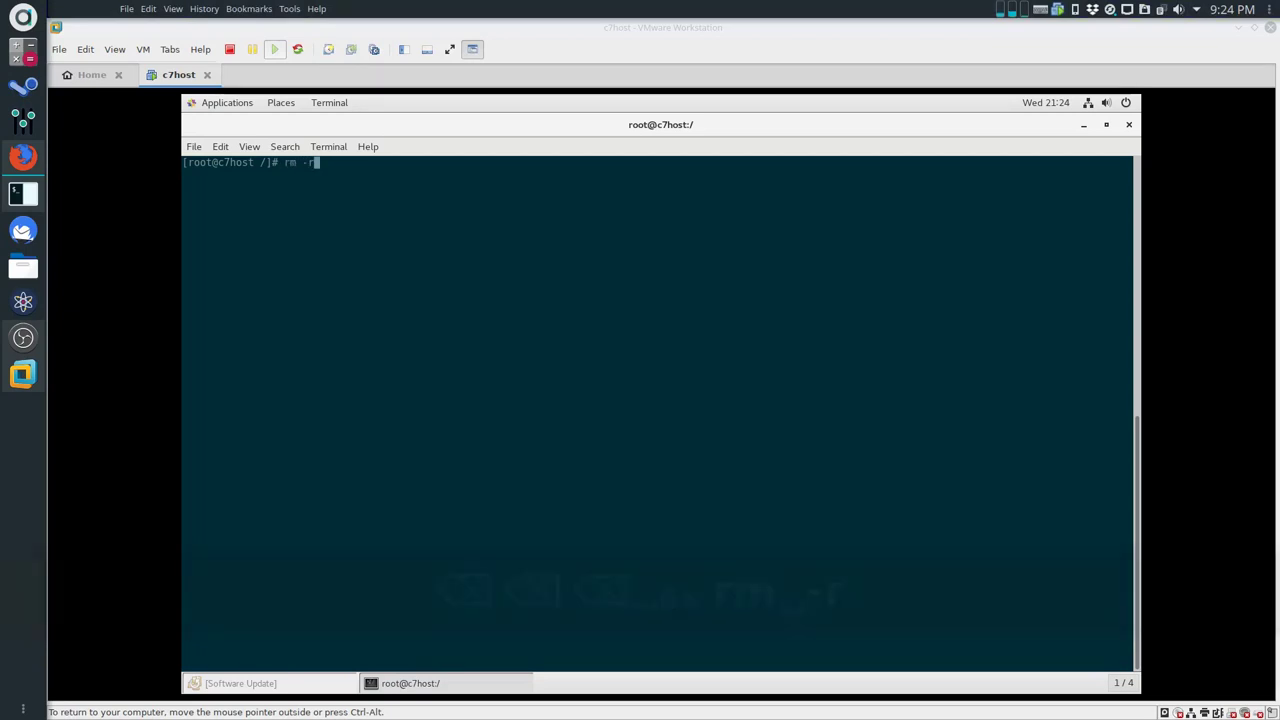
key(BackSpace)
key(BackSpace)
key(BackSpace)
key(BackSpace)
key(BackSpace)
key(BackSpace)
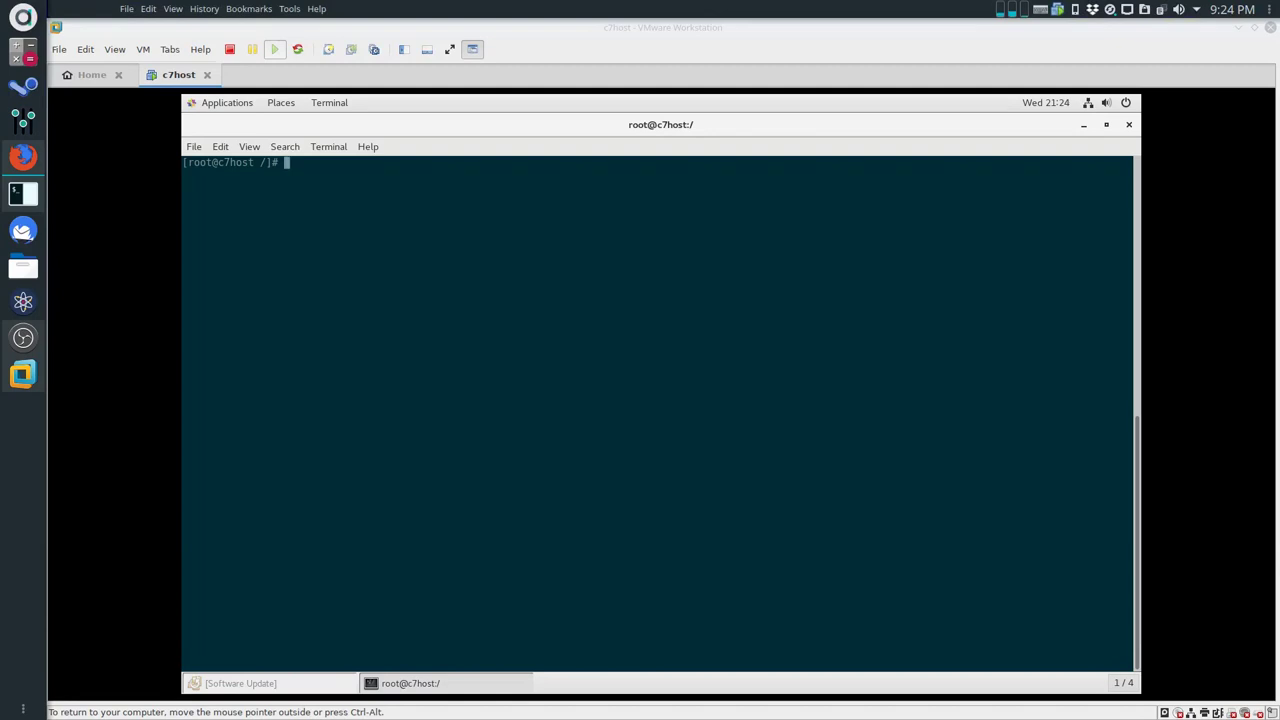
- Change into the user's home folder under /home and list its contents in detail
text(cd)
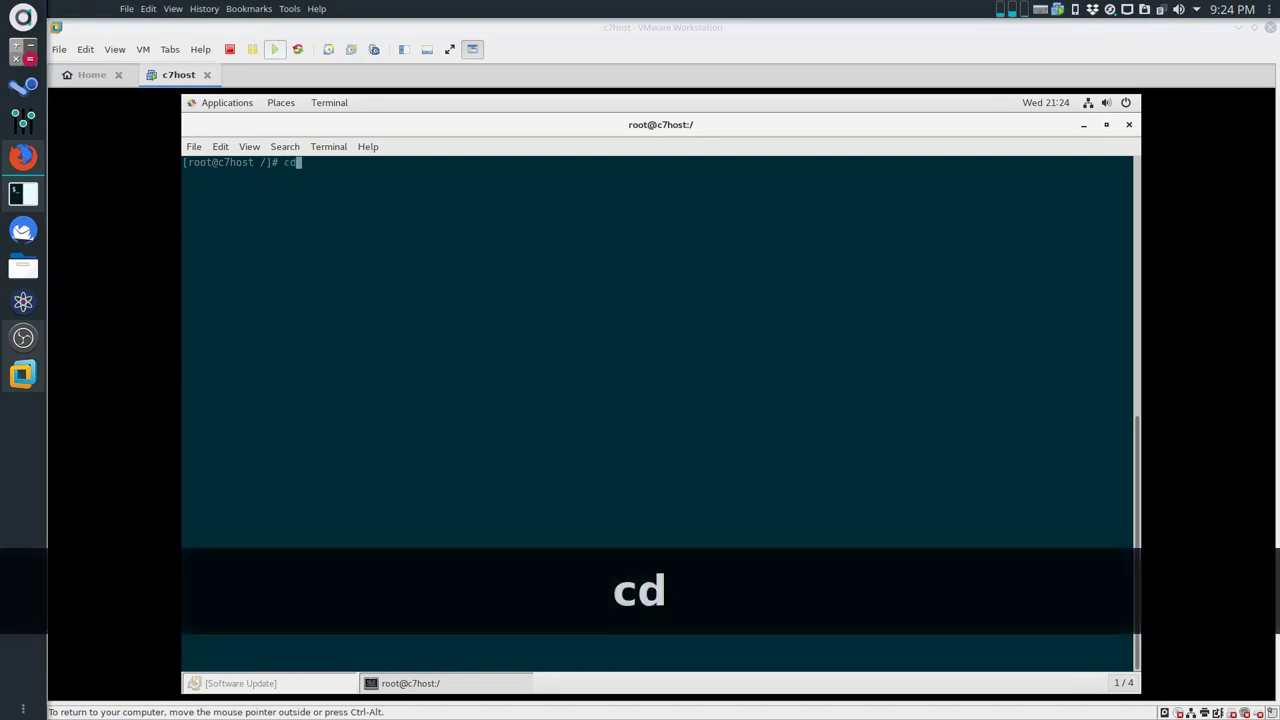
text( /)
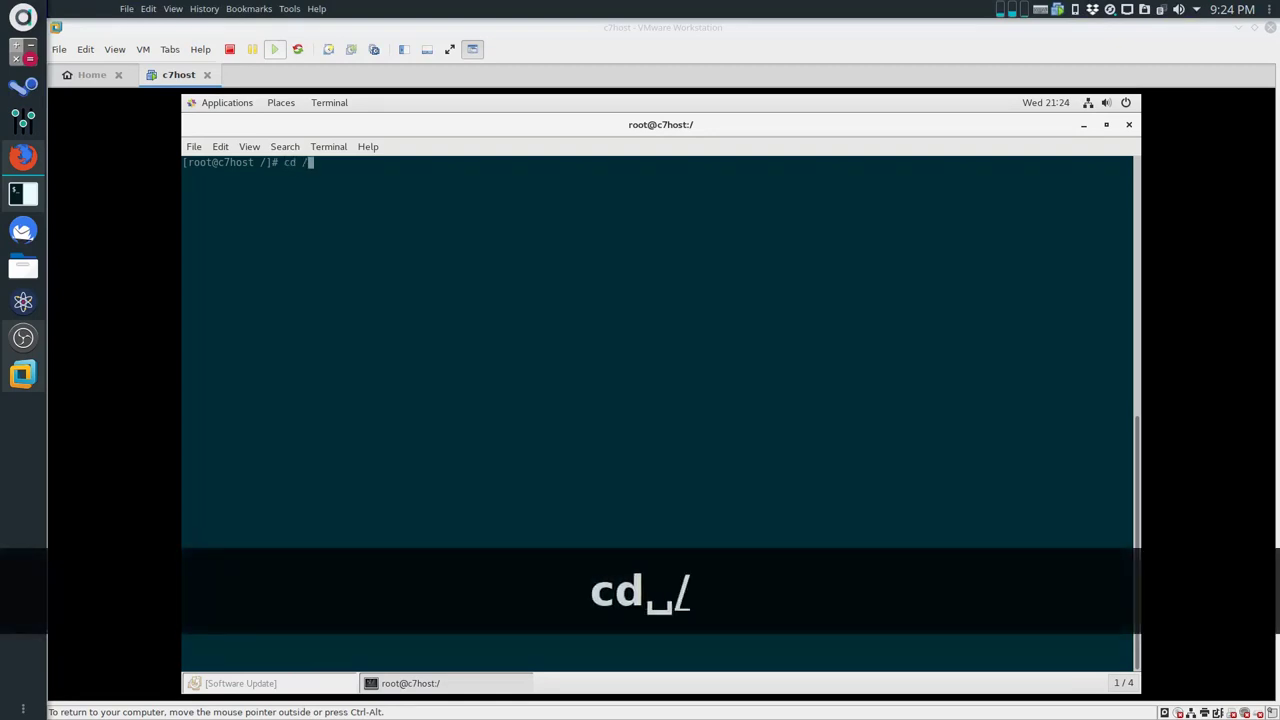
text(h)
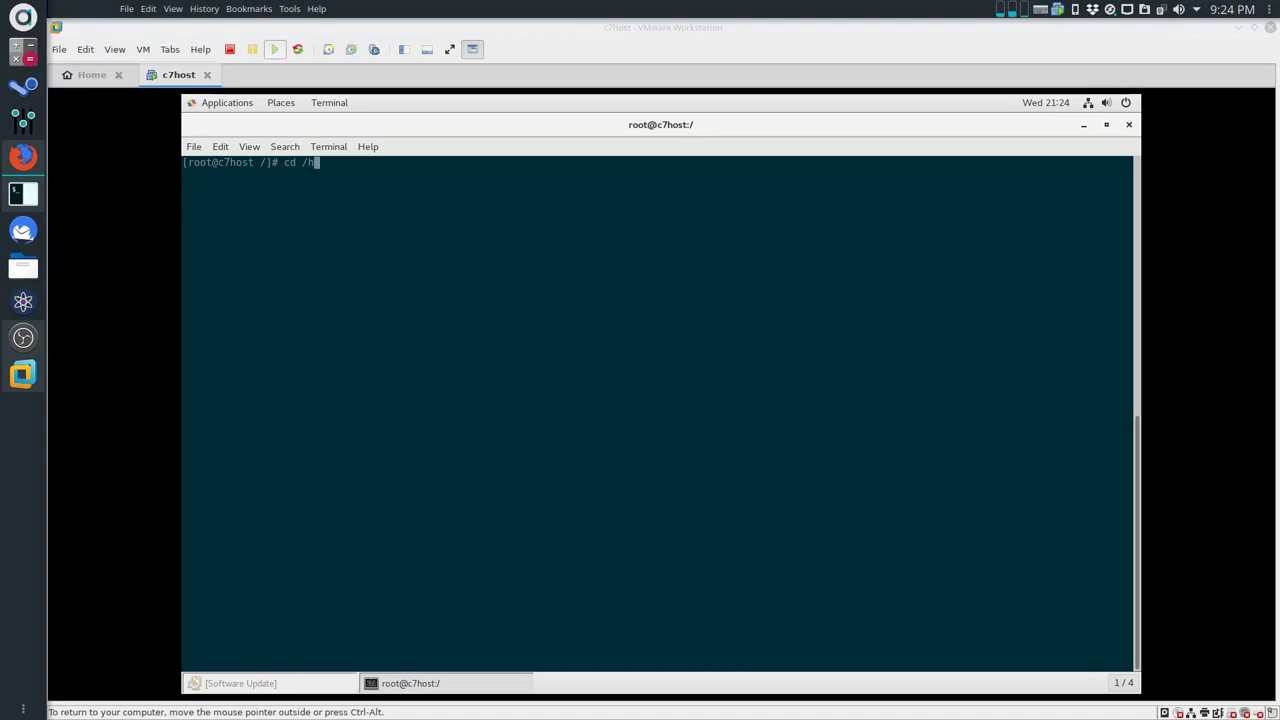
key(Tab)
key(Tab)
key(Tab)
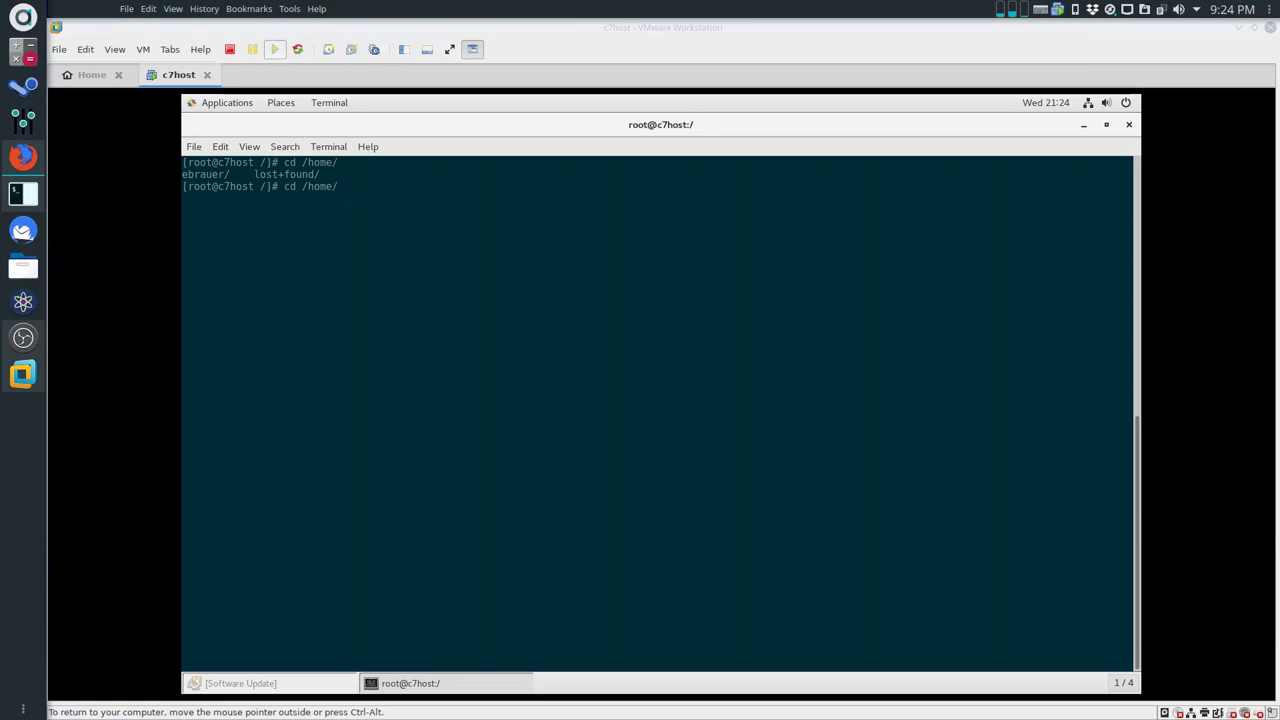
text(e)
key(Tab)
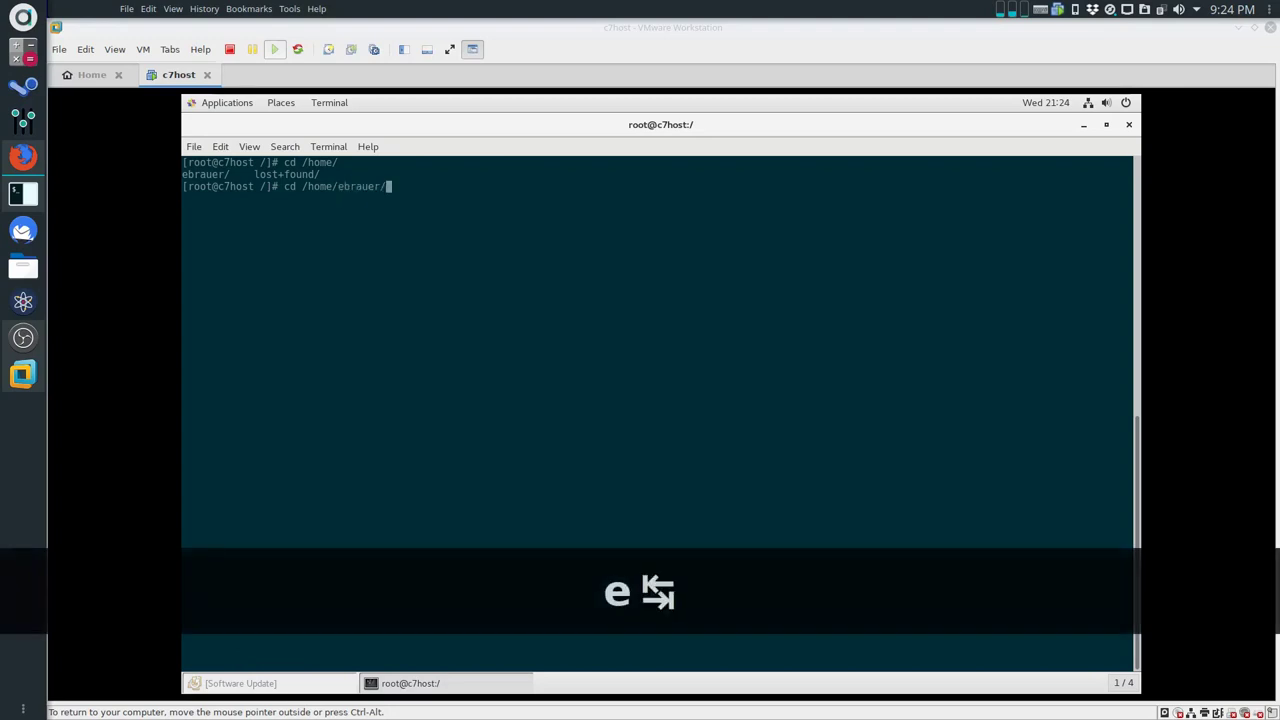
key(Return)
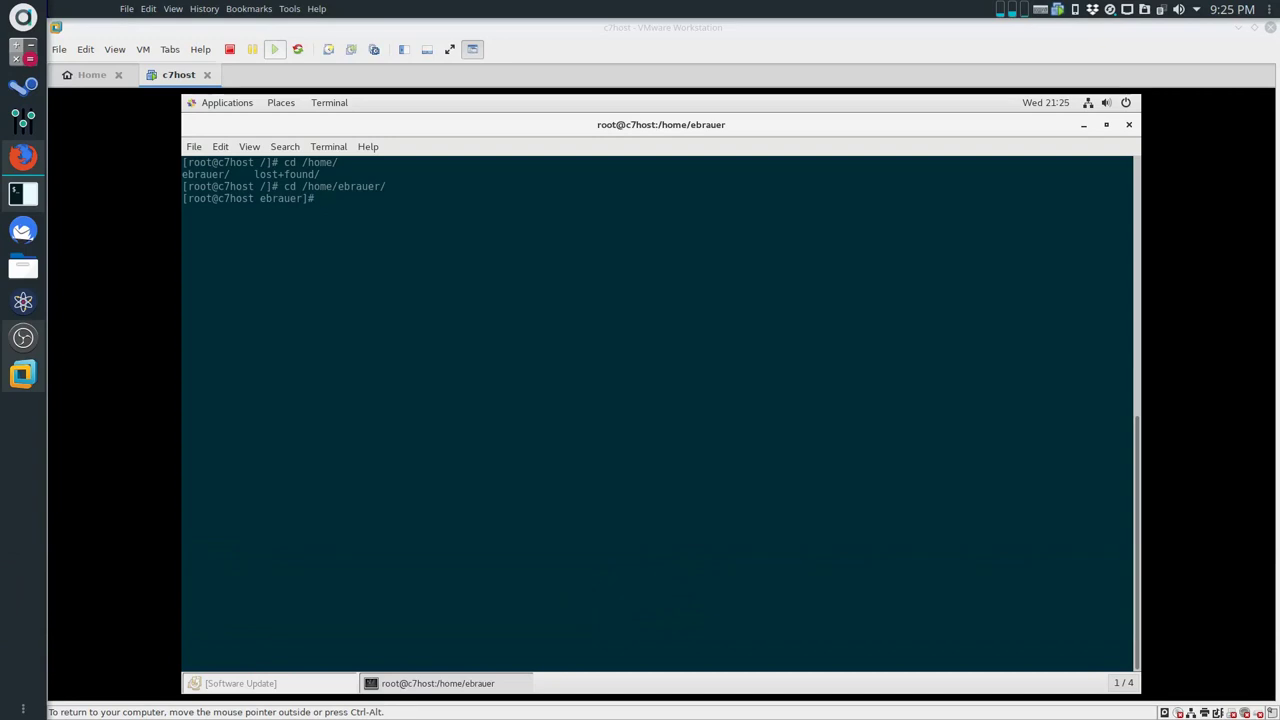
text(ll)
key(Return)
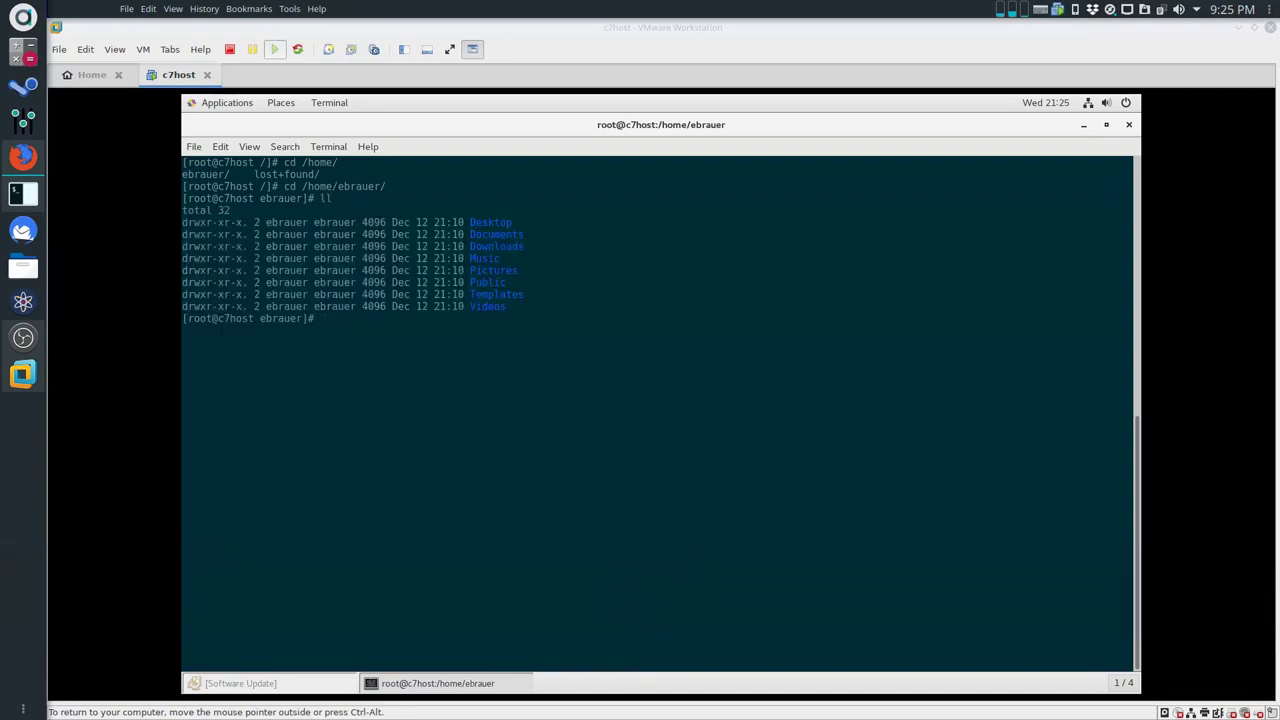
- Tab-complete the folder name to Downloads/ and change into it
text(cd d)
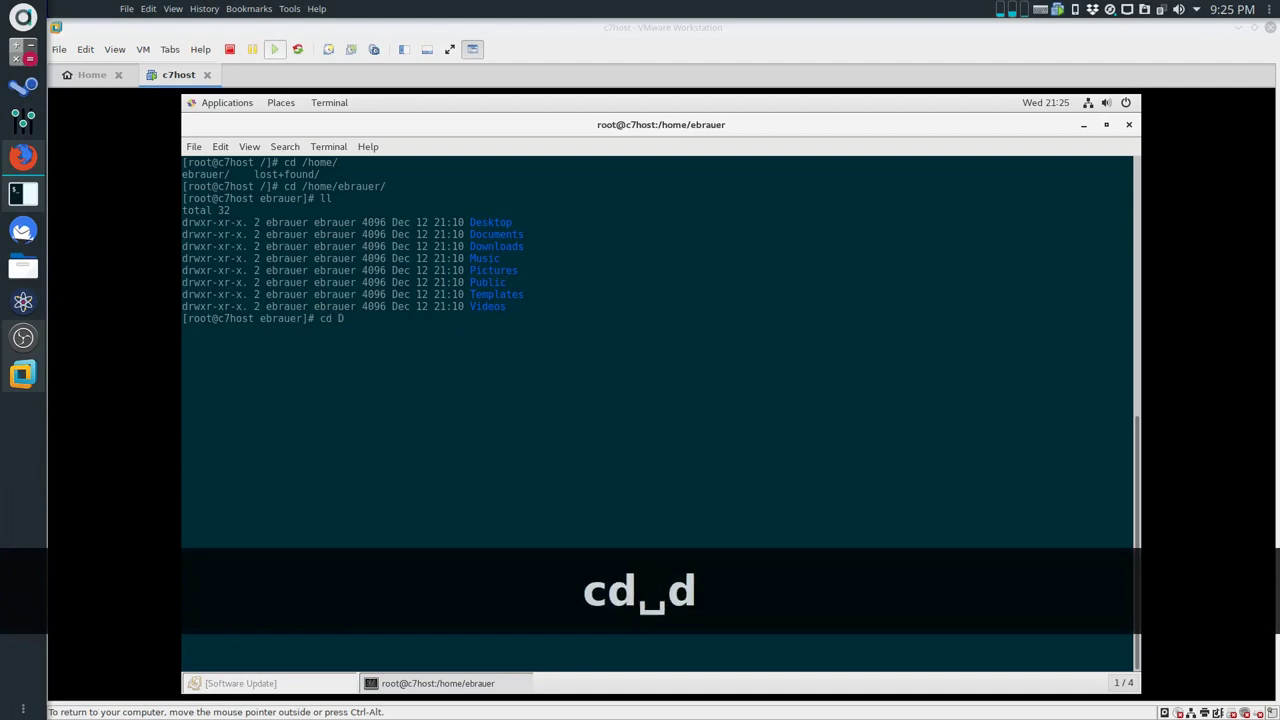
key(Tab)
key(Tab)
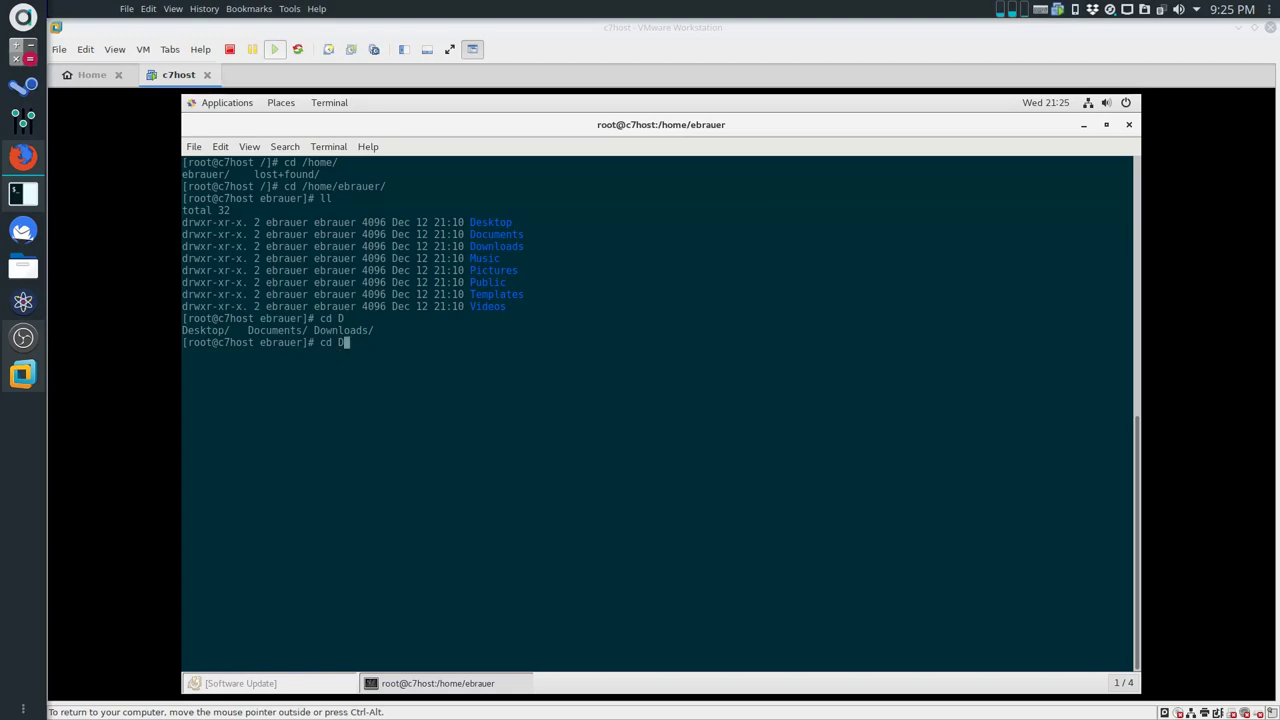
text(o)
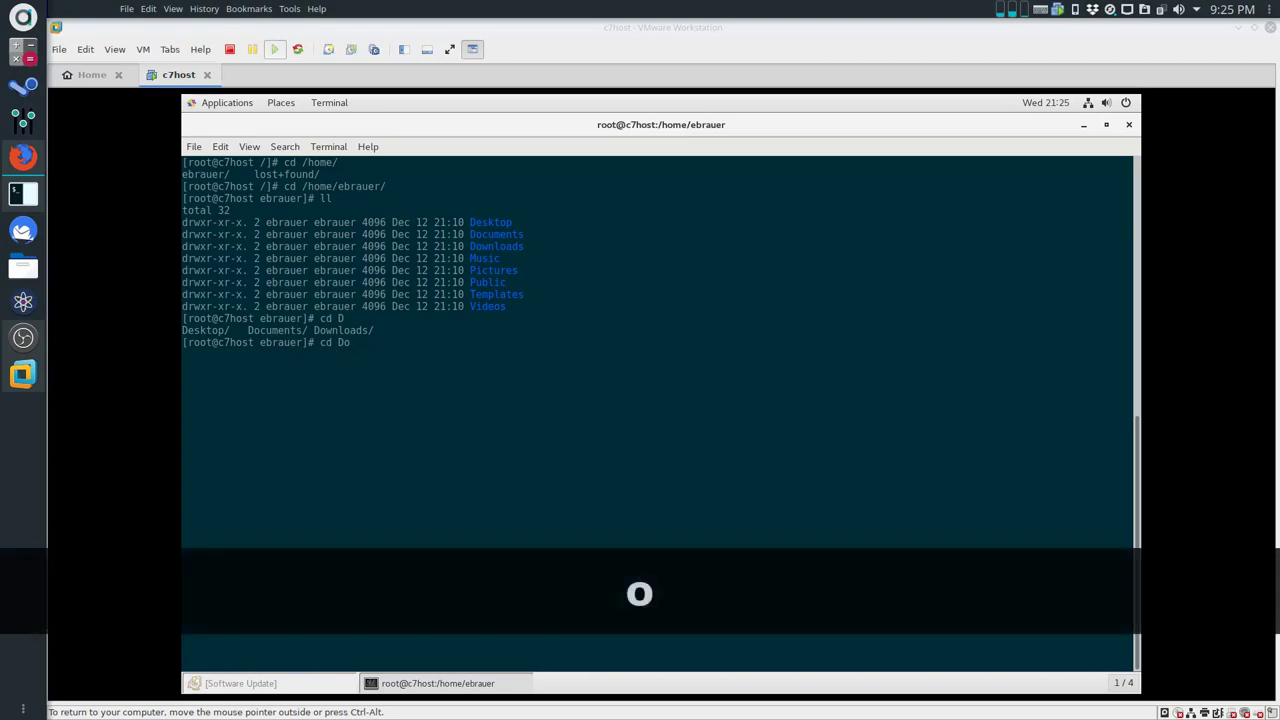
key(Tab)
key(Tab)
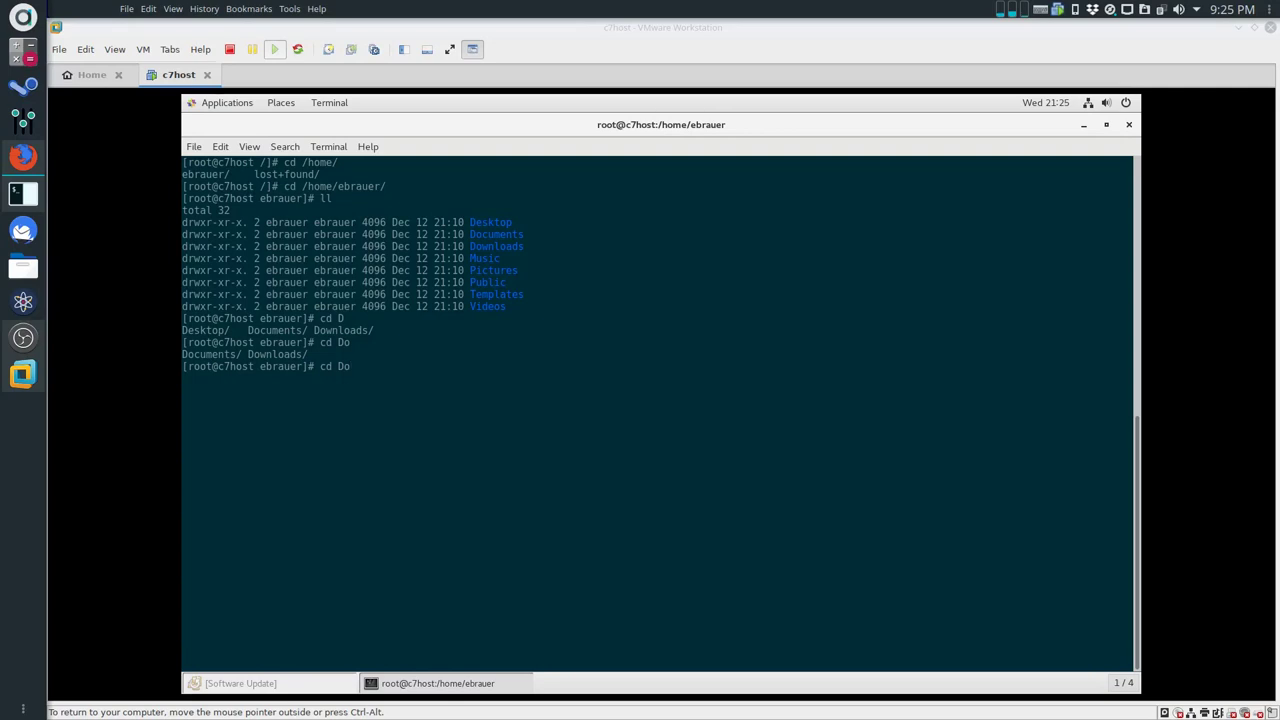
text(w)
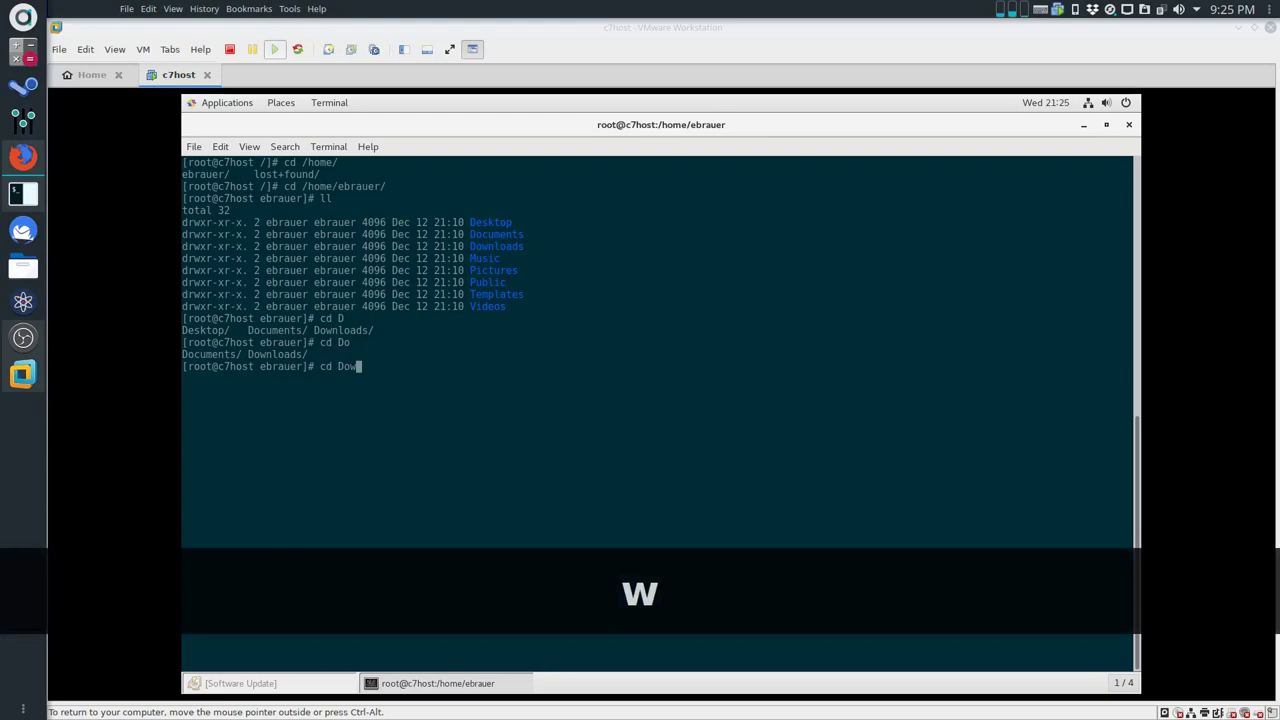
key(Tab)
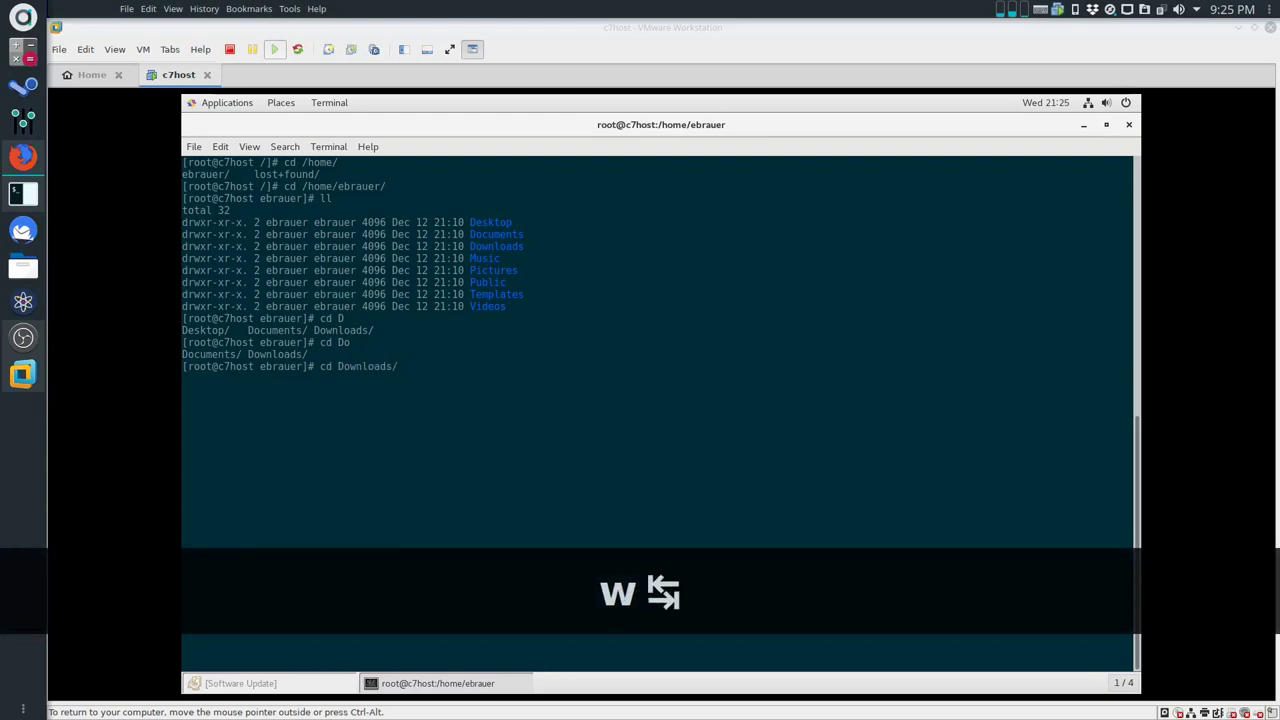
key(Return)
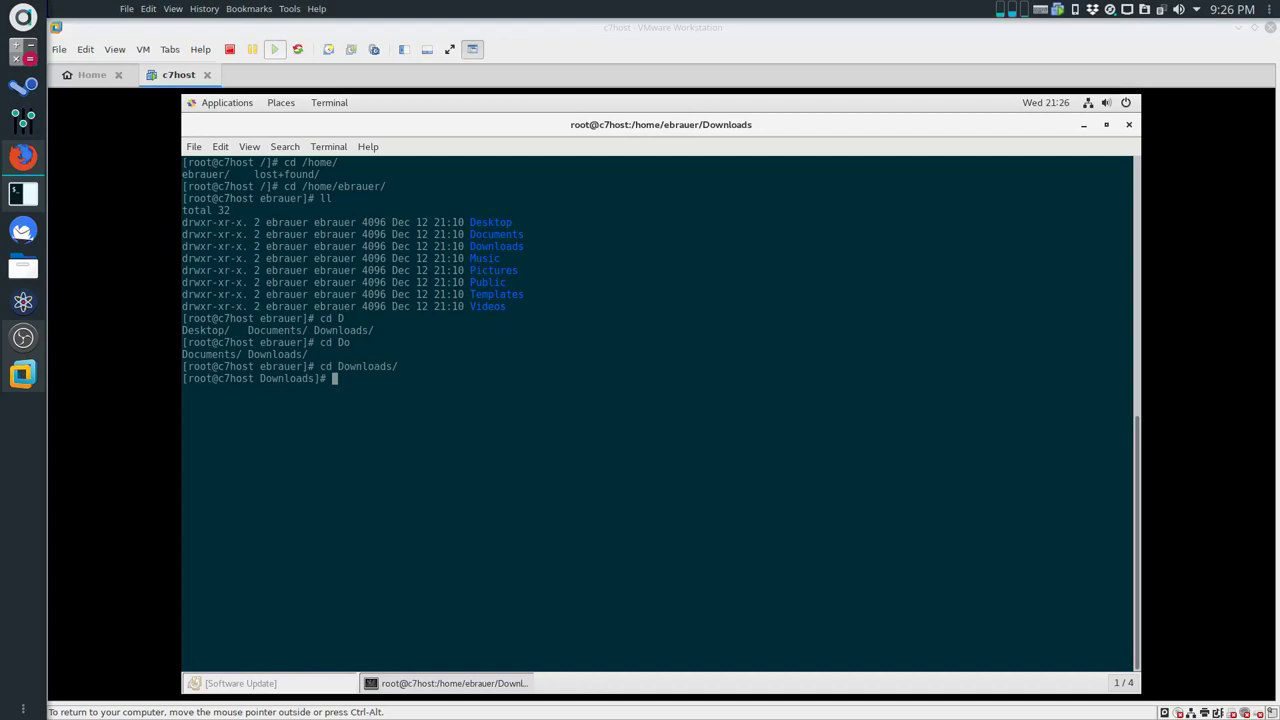
key(Up)
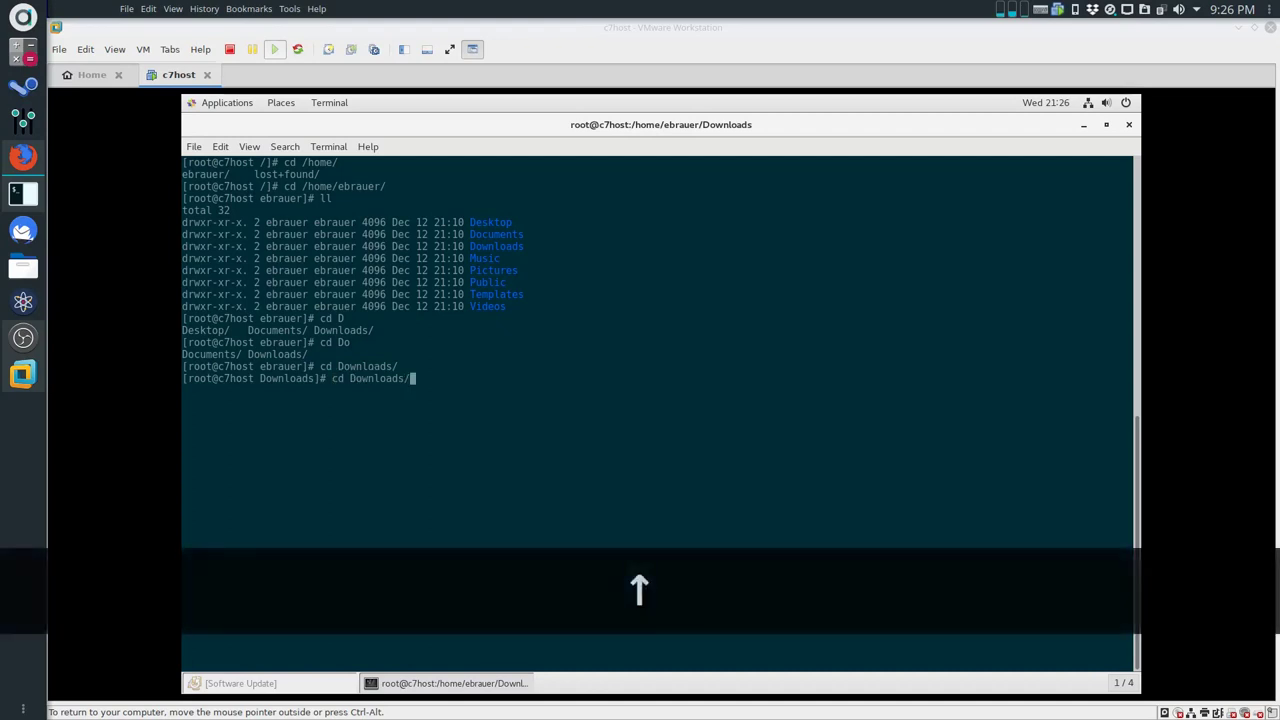
key(Up)
key(Up)
key(Up)
key(Up)
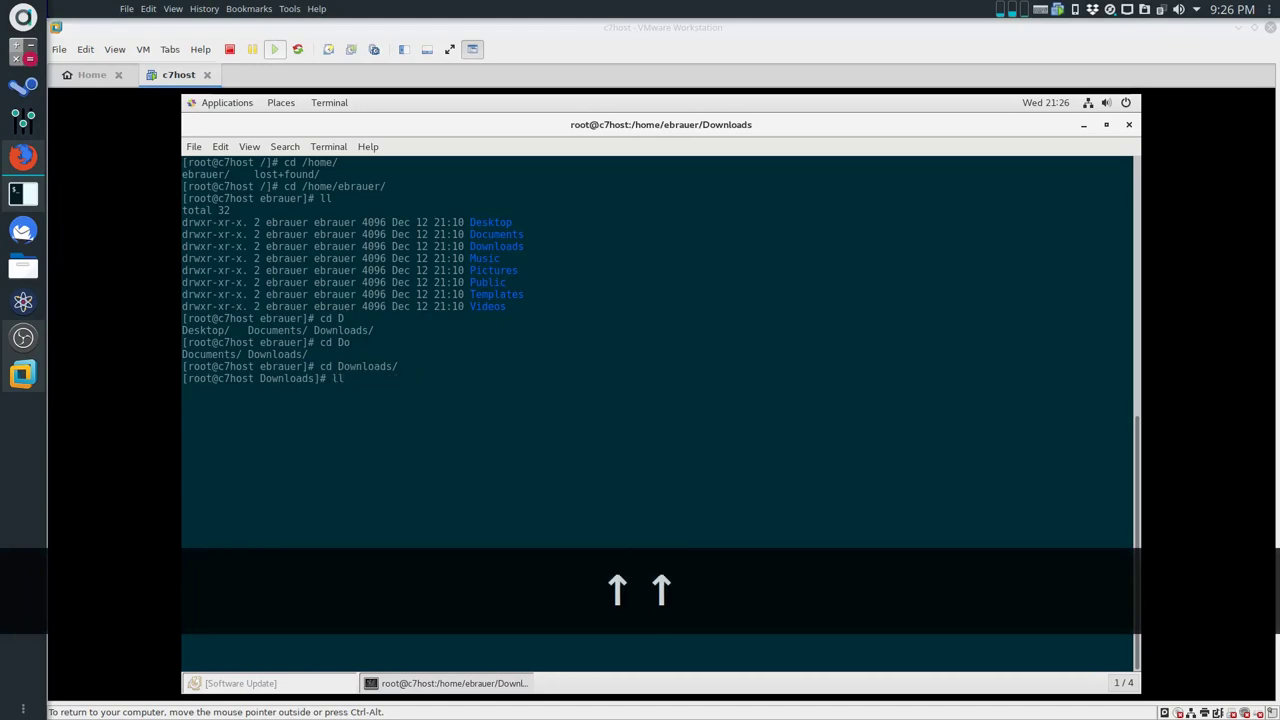
key(Up)
key(Up)
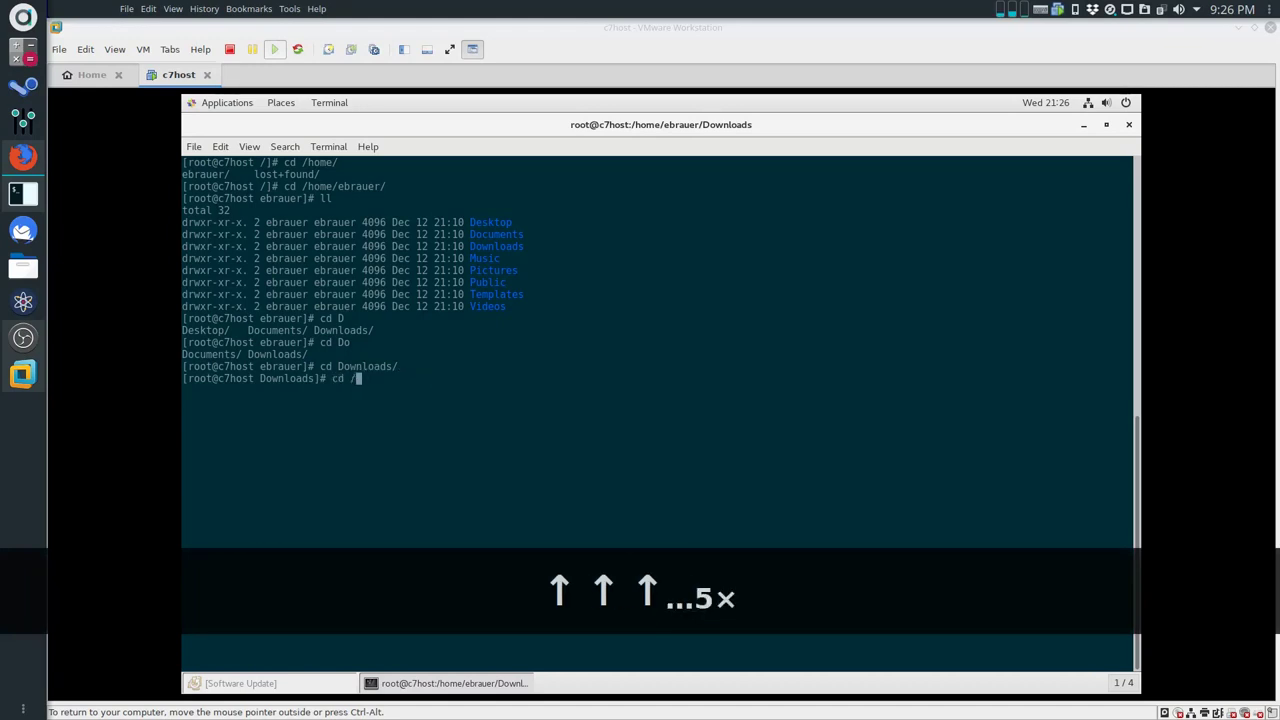
key(Down)
key(Down)
key(Down)
key(Down)
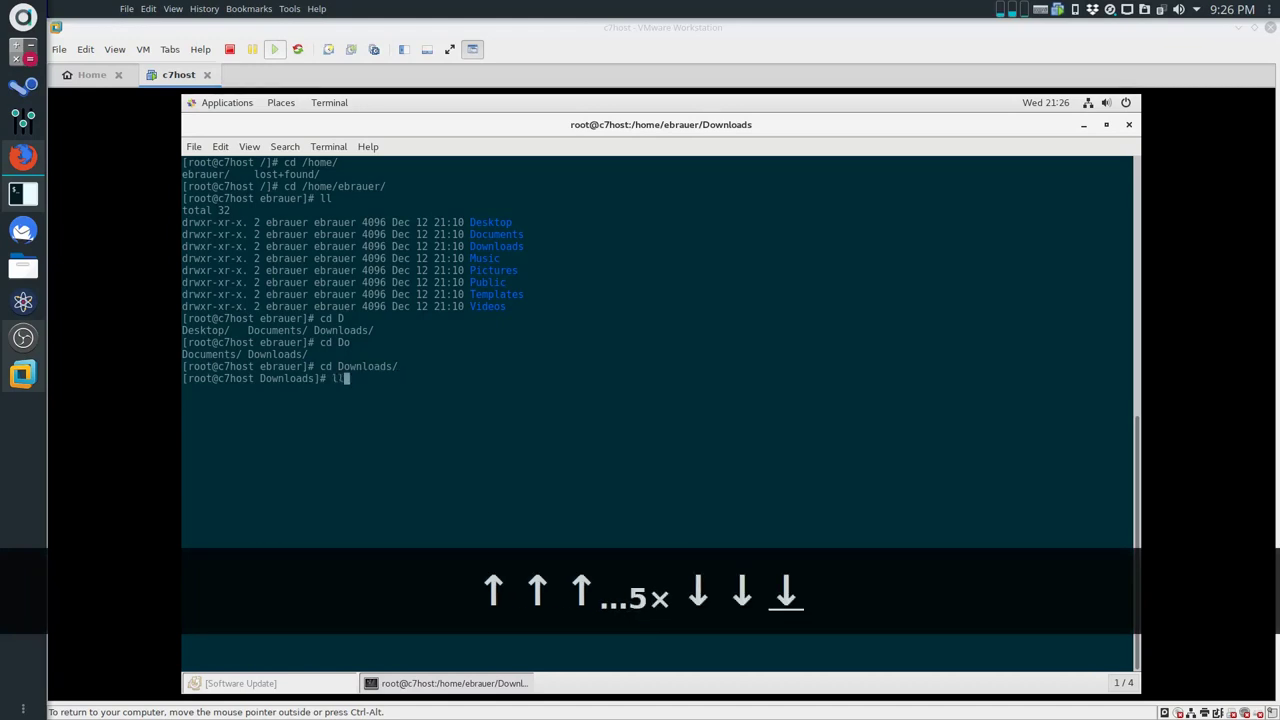
key(Up)
key(Up)
key(Up)
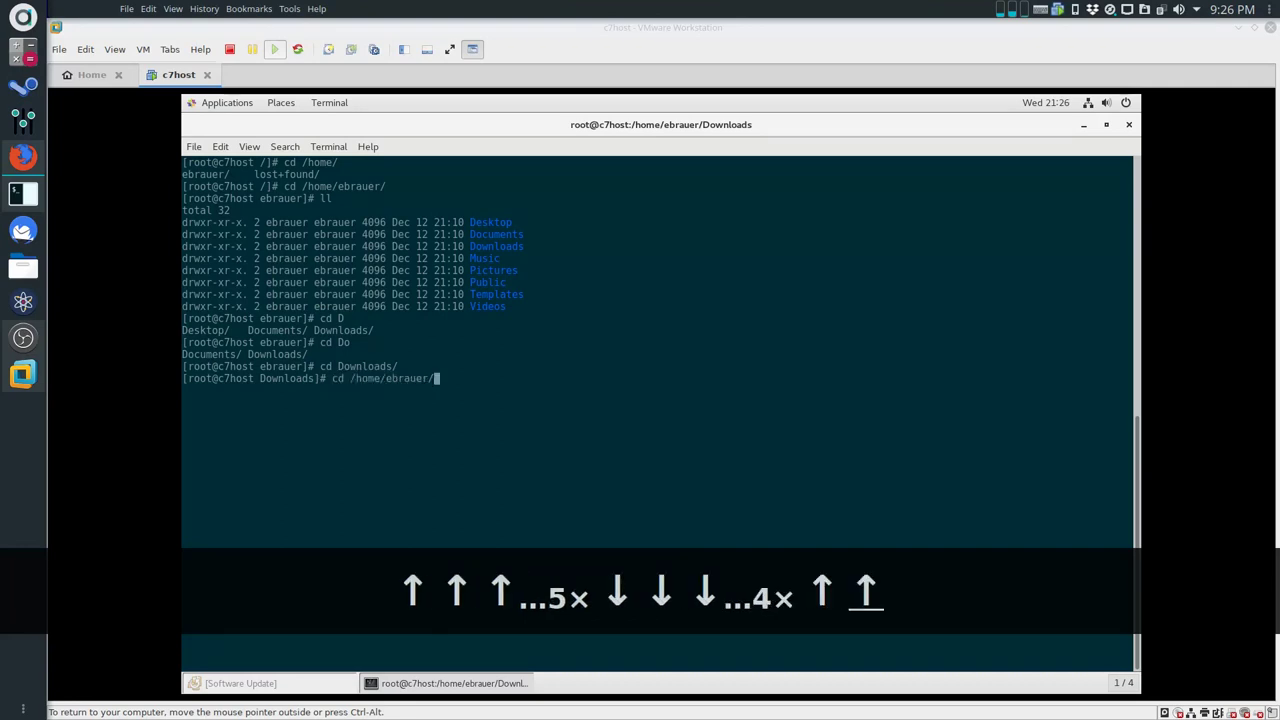
key(Up)
key(Down)
key(Down)
key(Down)
key(Down)
key(Down)
key(Down)
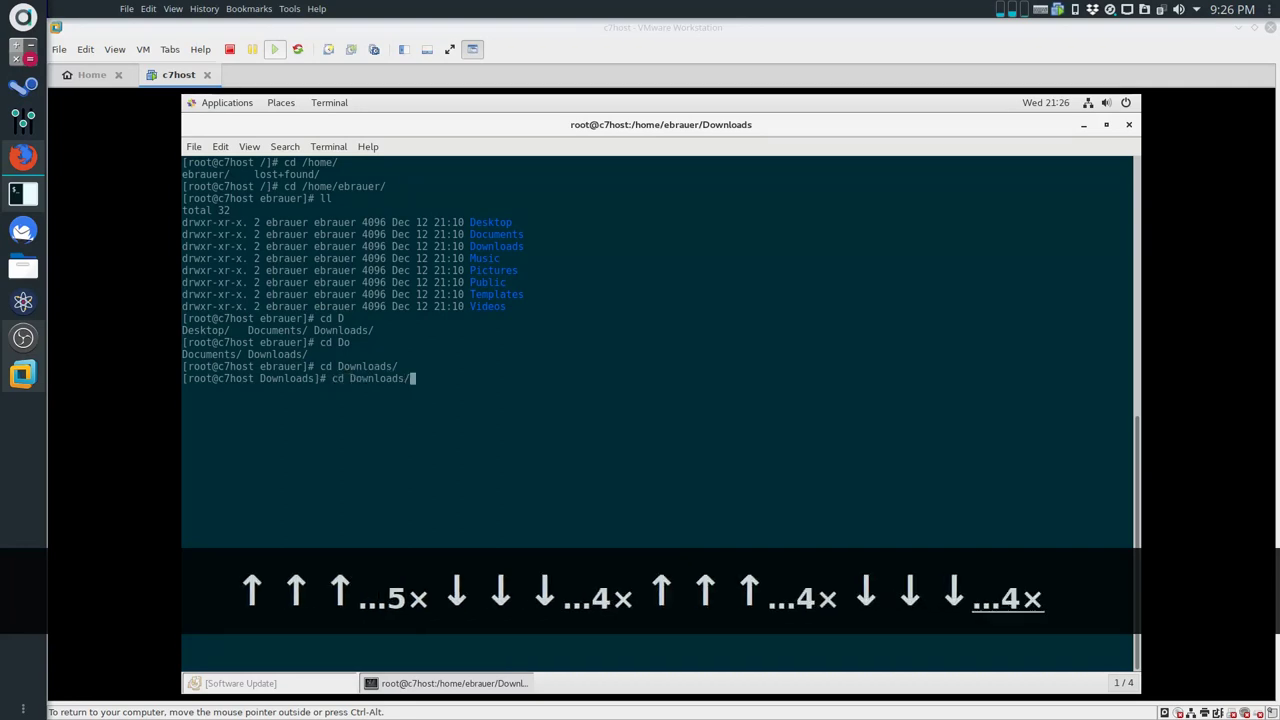
key(Down)
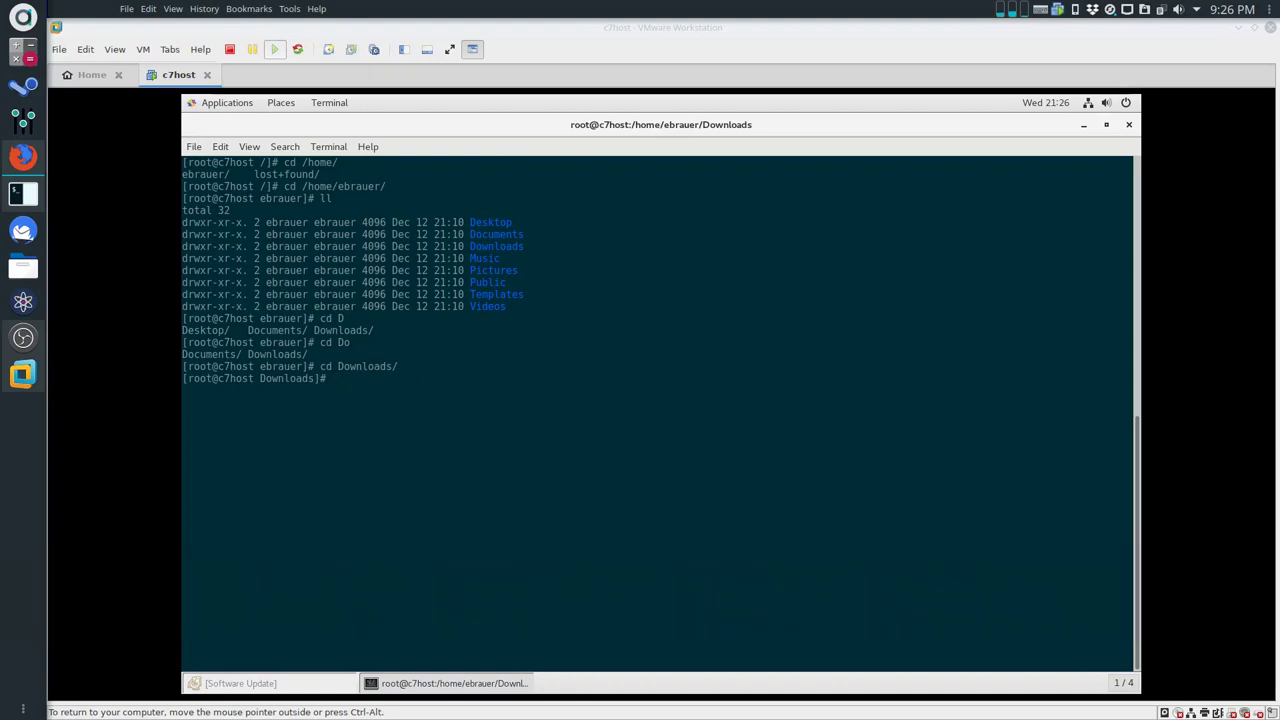
key(Up)
key(BackSpace)
key(BackSpace)
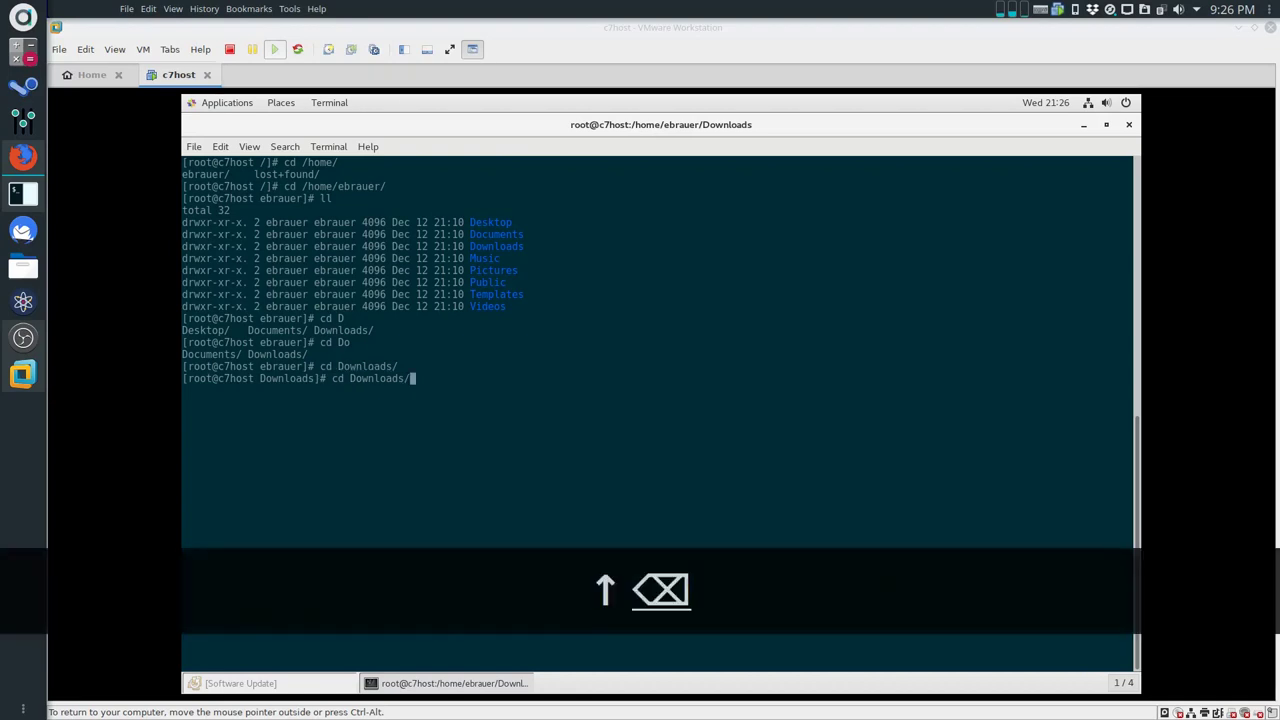
key(Return)
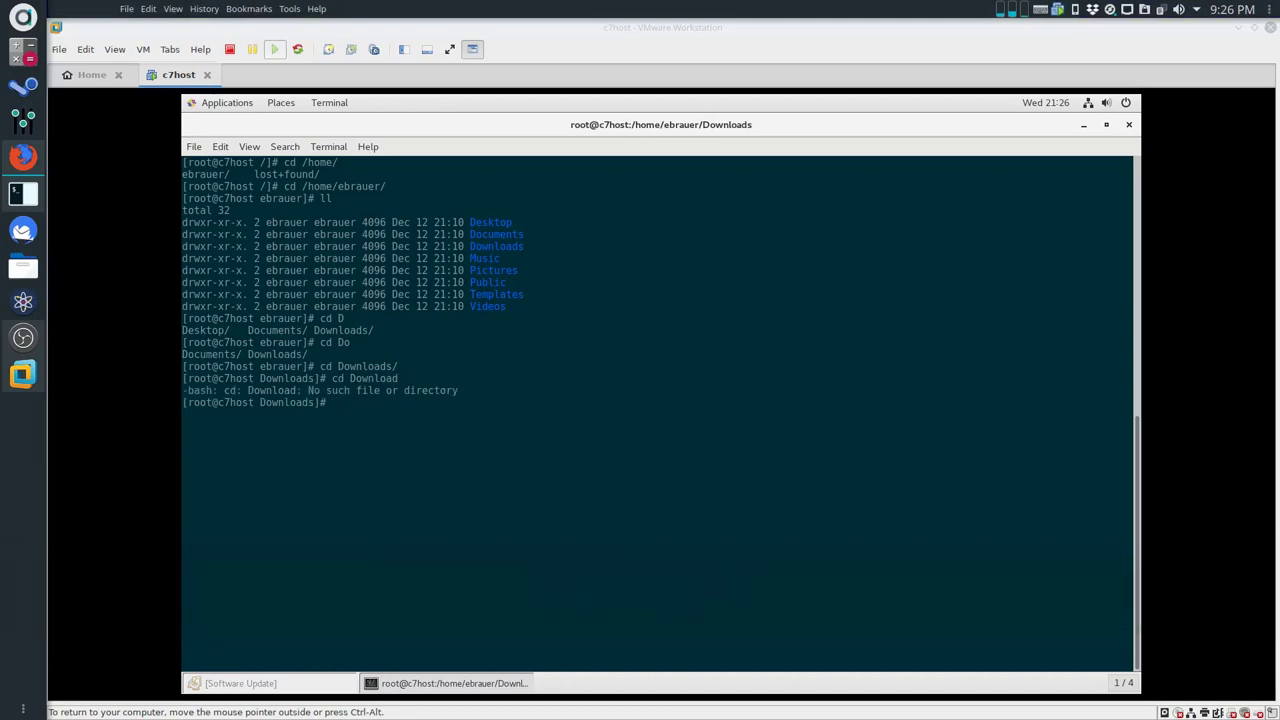
key(Up)
text(s)
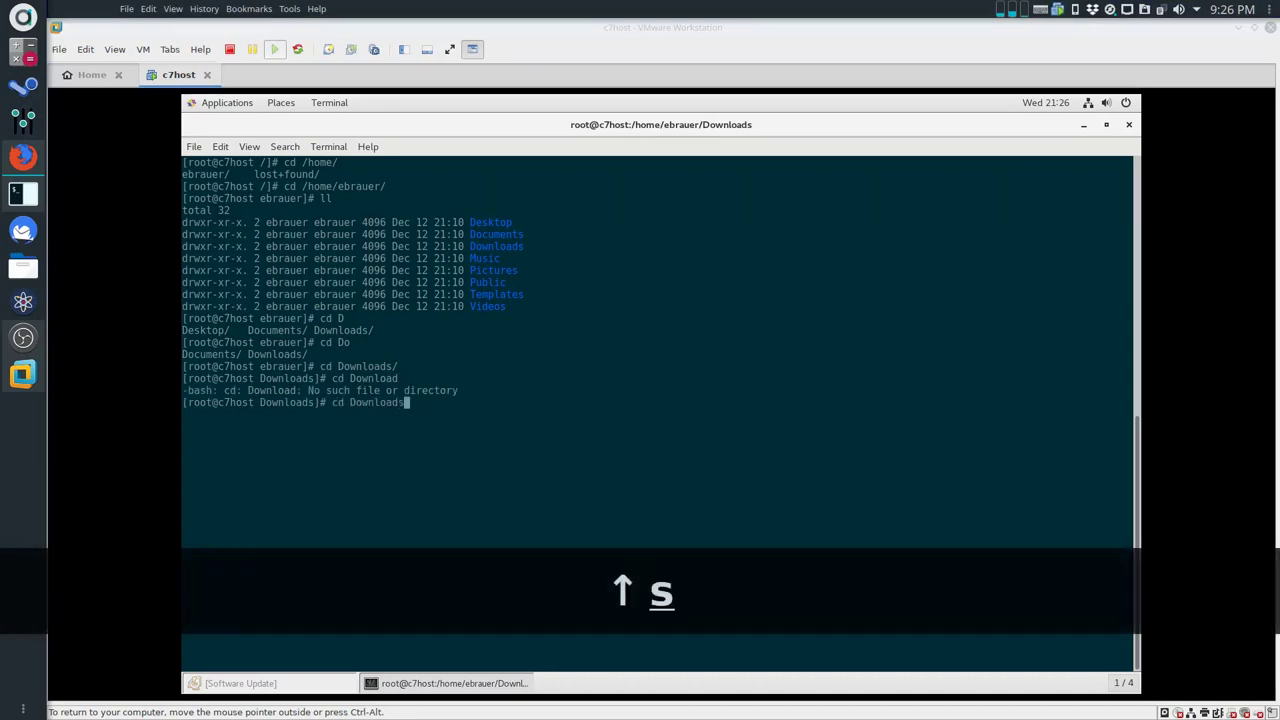
key(Tab)
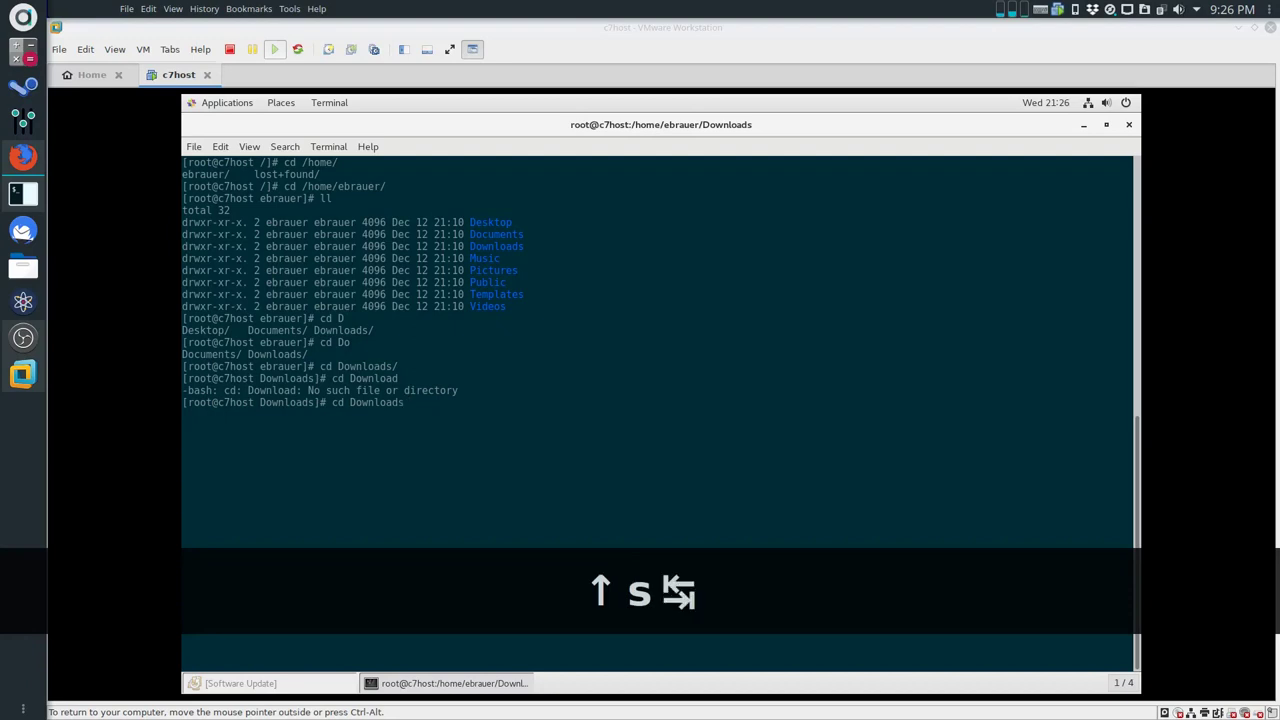
key(Tab)
key(Tab)
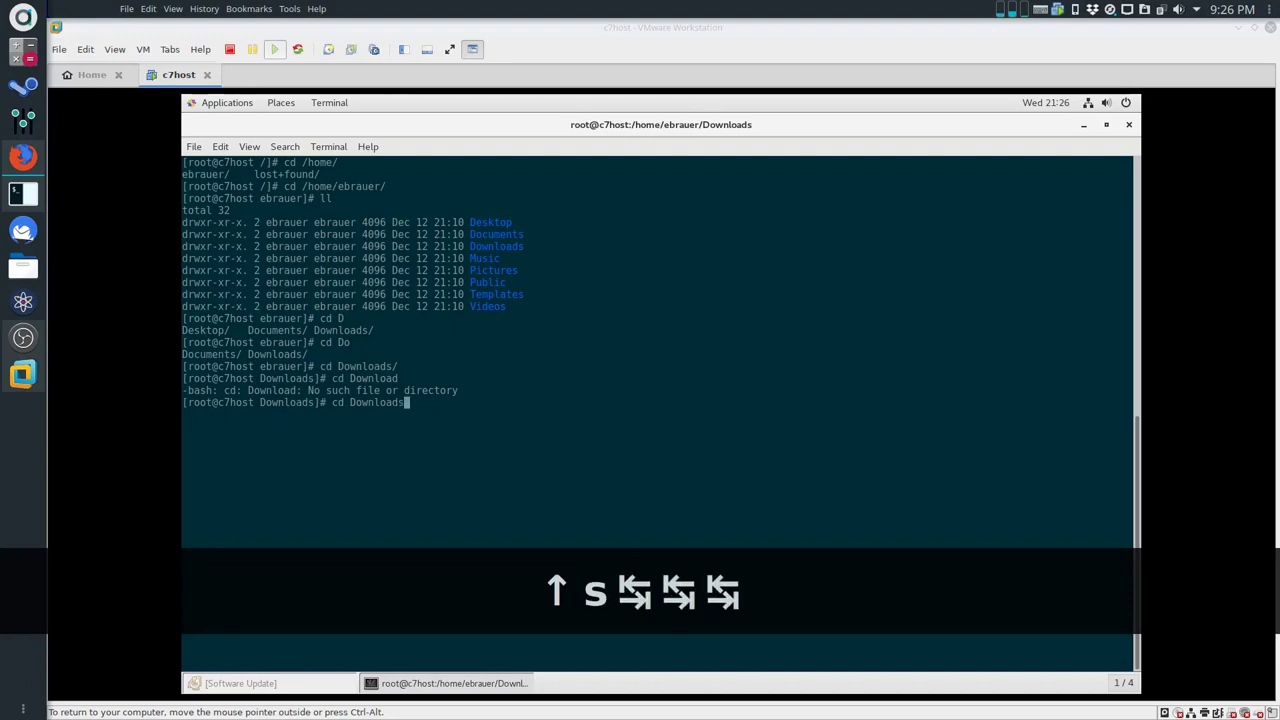
key(Return)
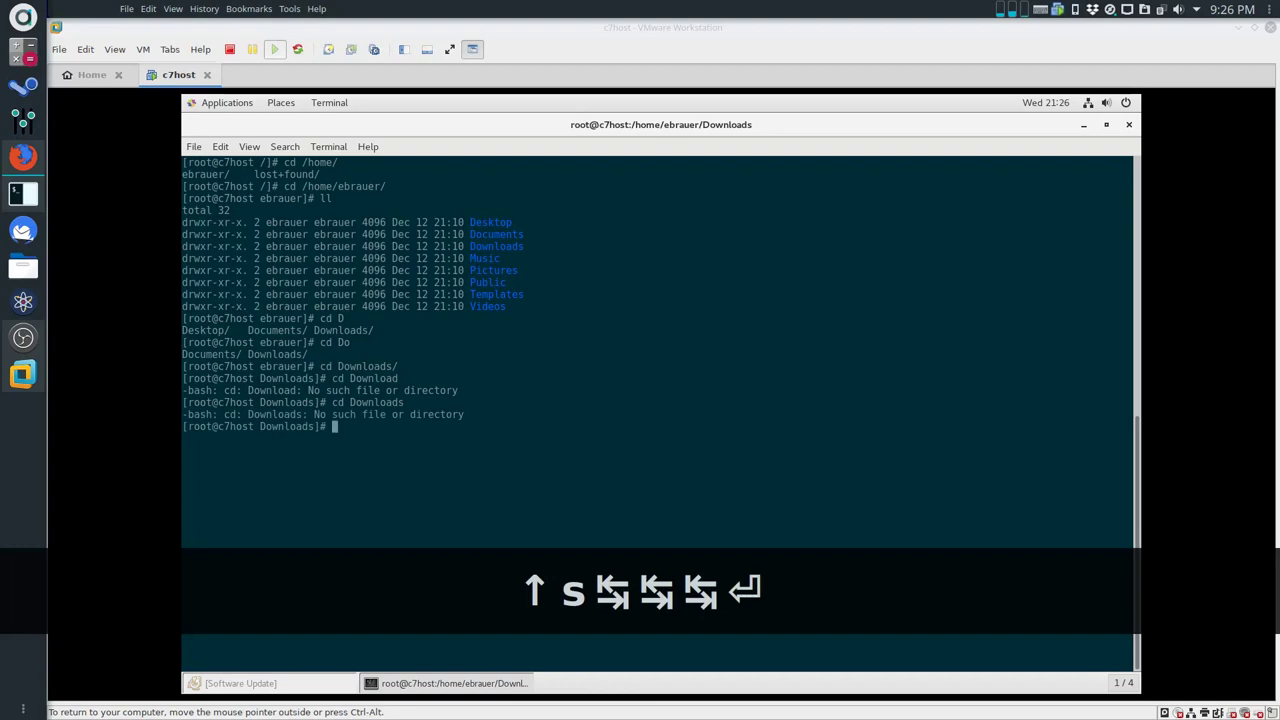
key(Up)
key(BackSpace)
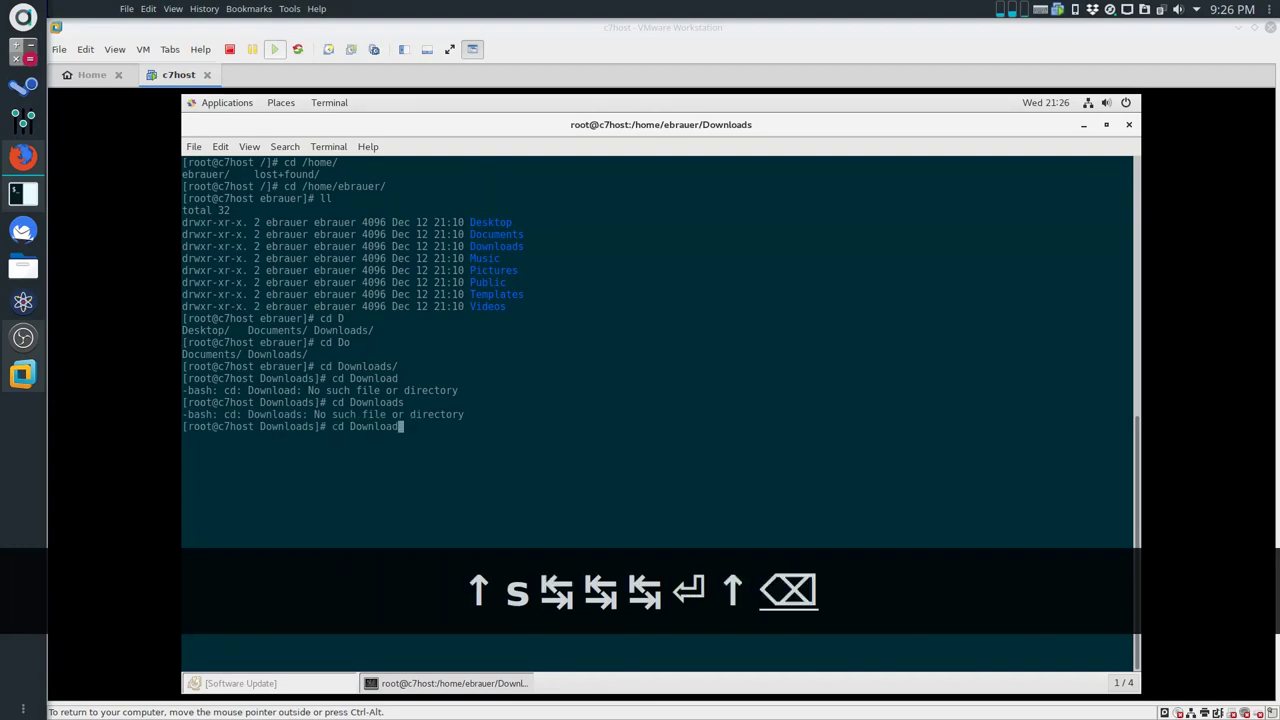
key(Tab)
key(Tab)
key(Tab)
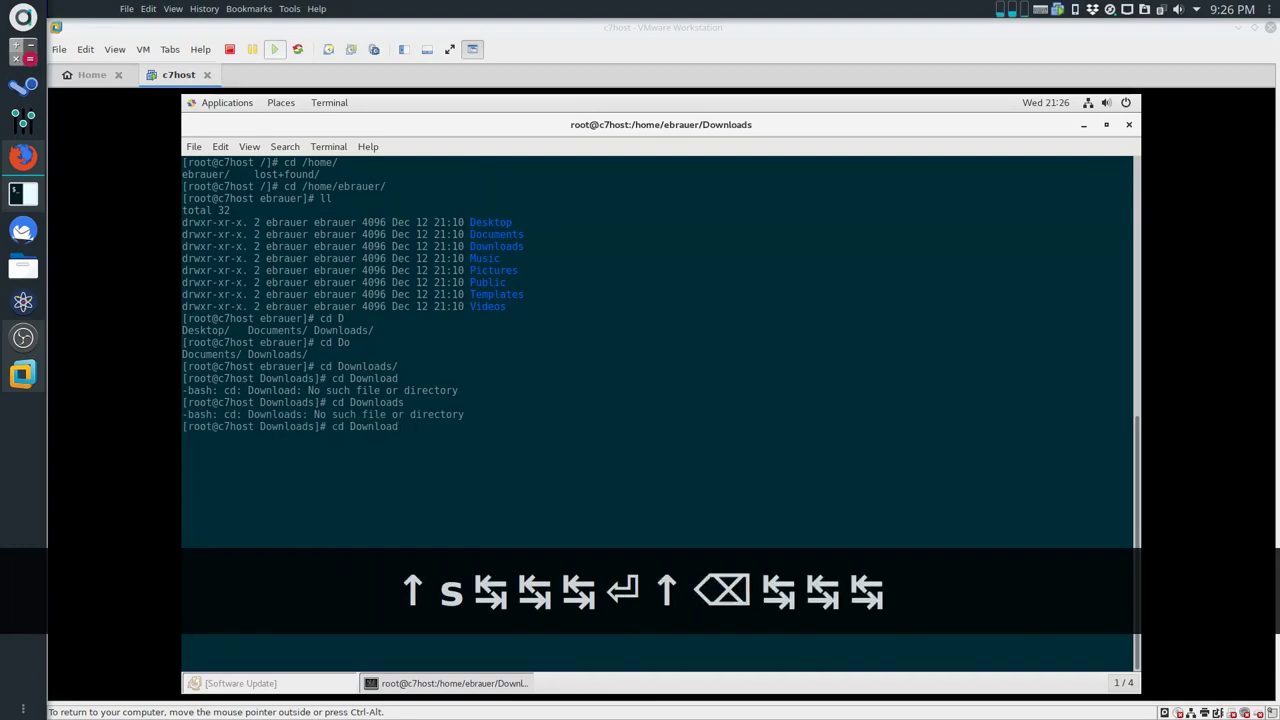
text(s/)
key(Return)
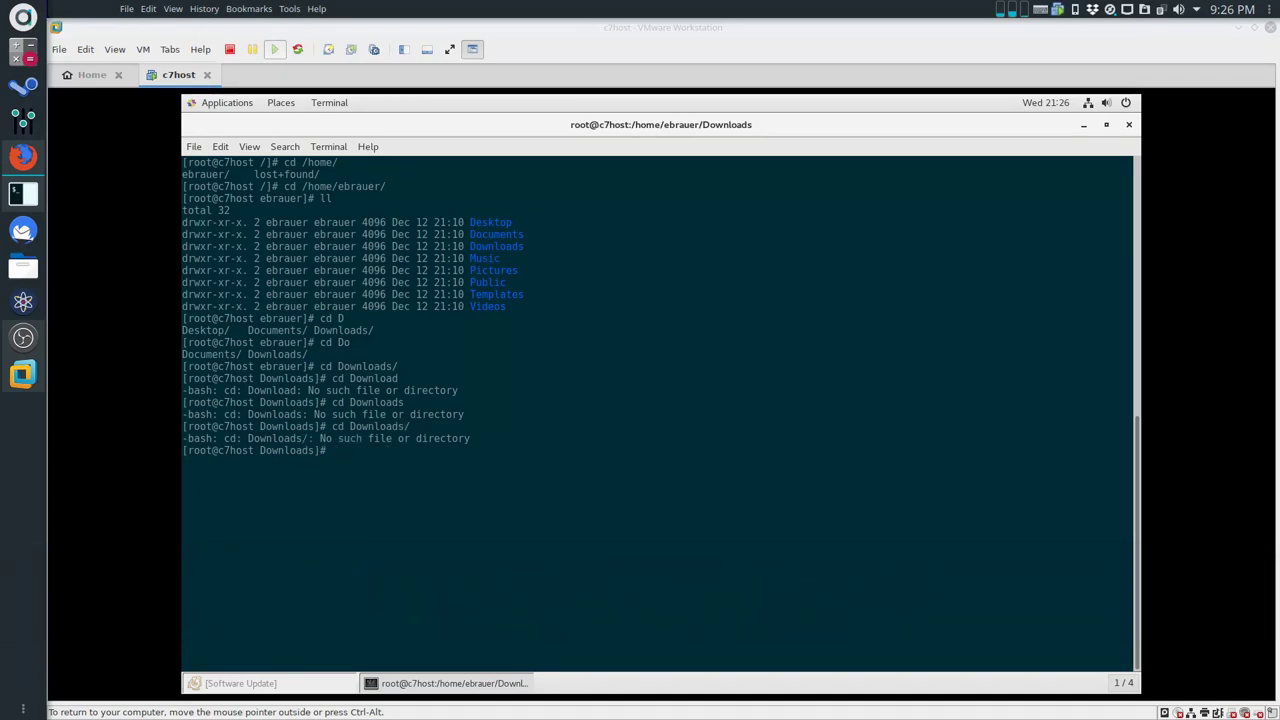
text(cd)
key(BackSpace)
key(BackSpace)
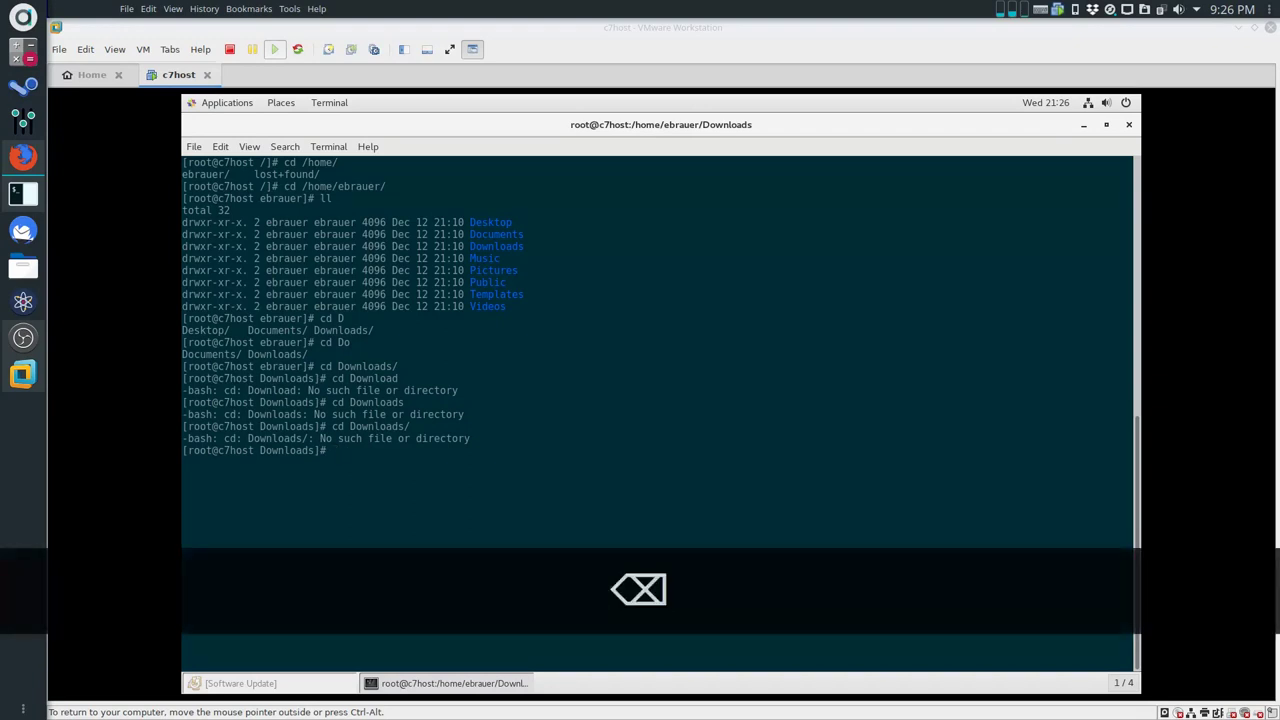
- List the shell's command history and reverse-search it for the earlier vim command
text(history)
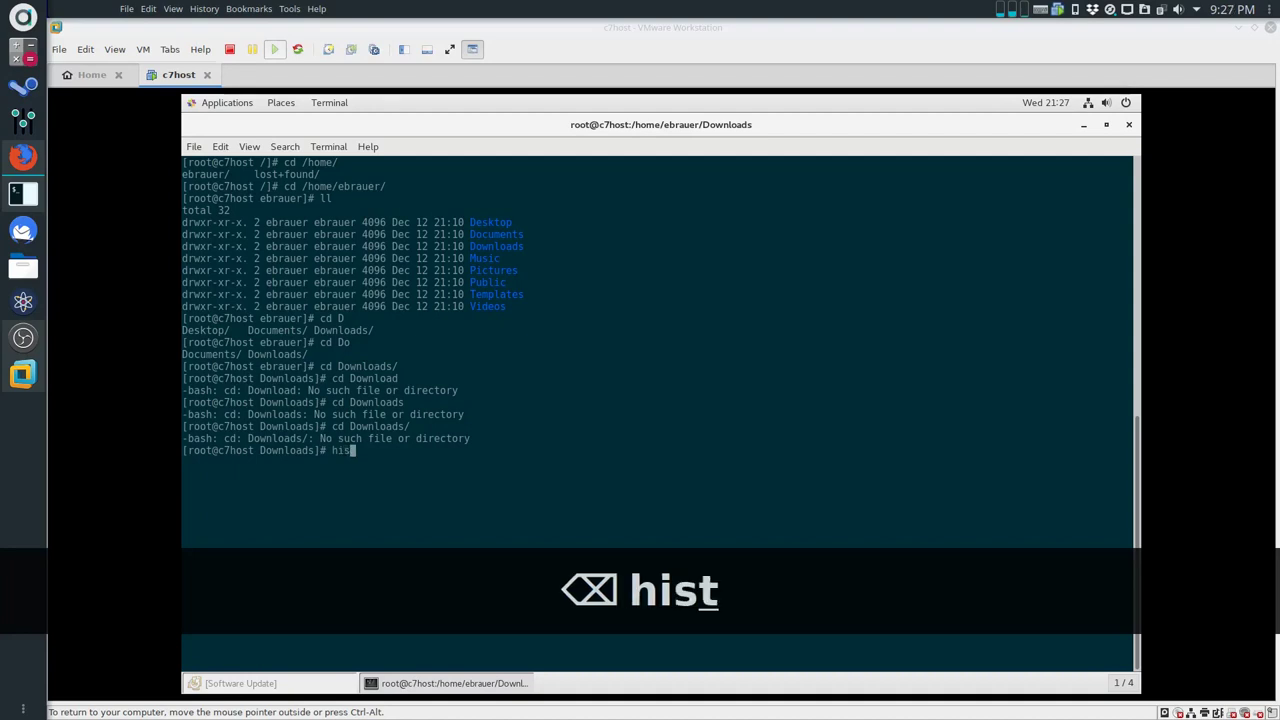
key(Return)
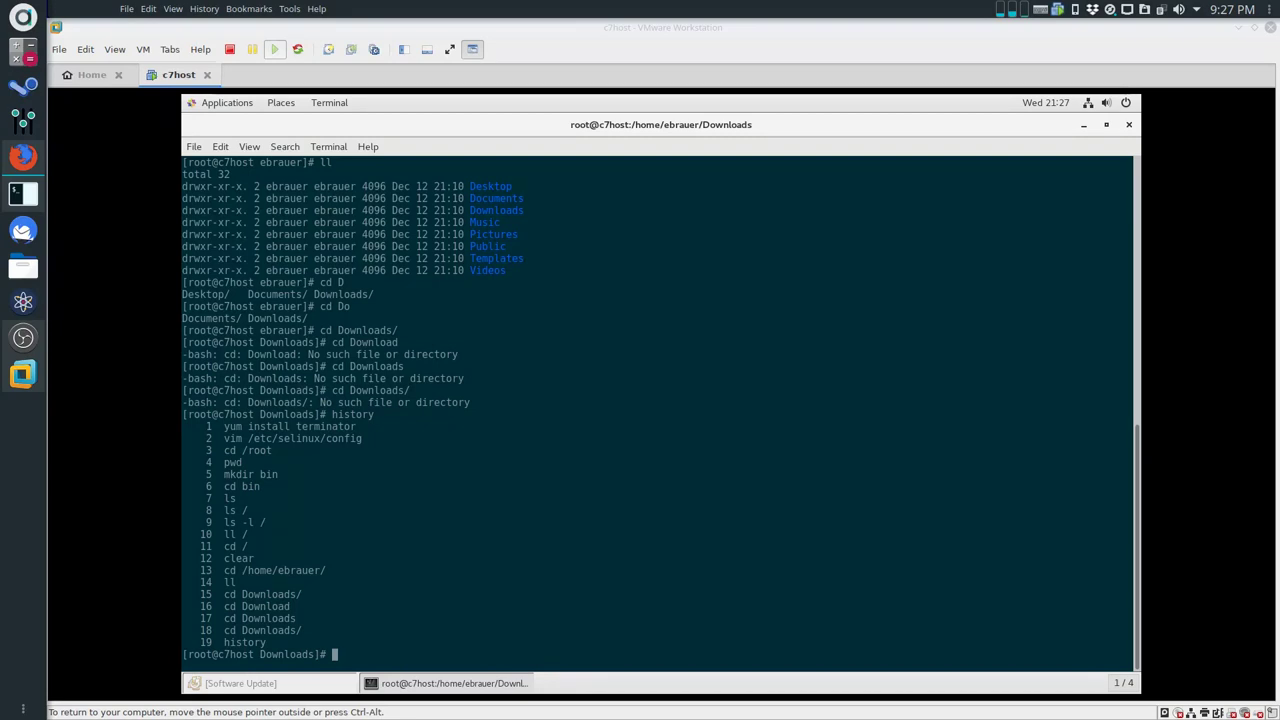
key(ctrl+r)
text(vim': vim /etc/selinux/config)
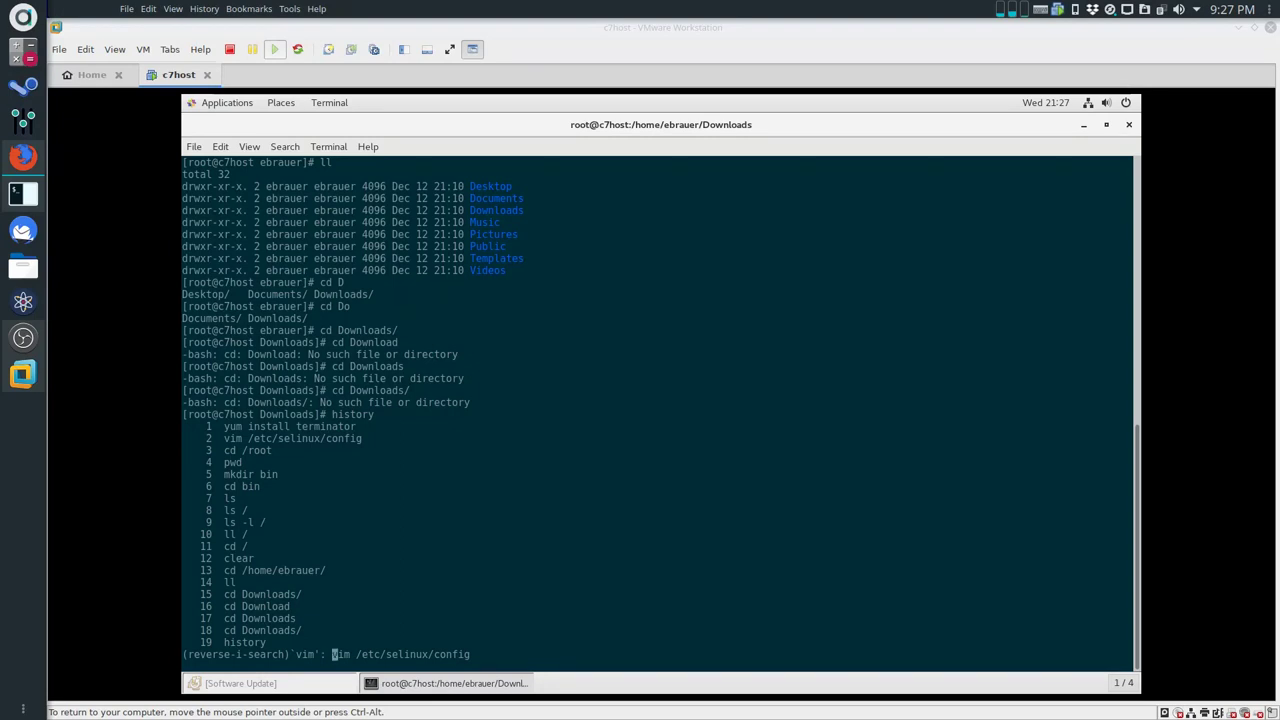
key(Down)
- Clear the terminal to a fresh prompt, fixing a mistyped clear command
key(BackSpace)
key(BackSpace)
key(BackSpace)
key(BackSpace)
key(BackSpace)
key(BackSpace)
key(BackSpace)
key(BackSpace)
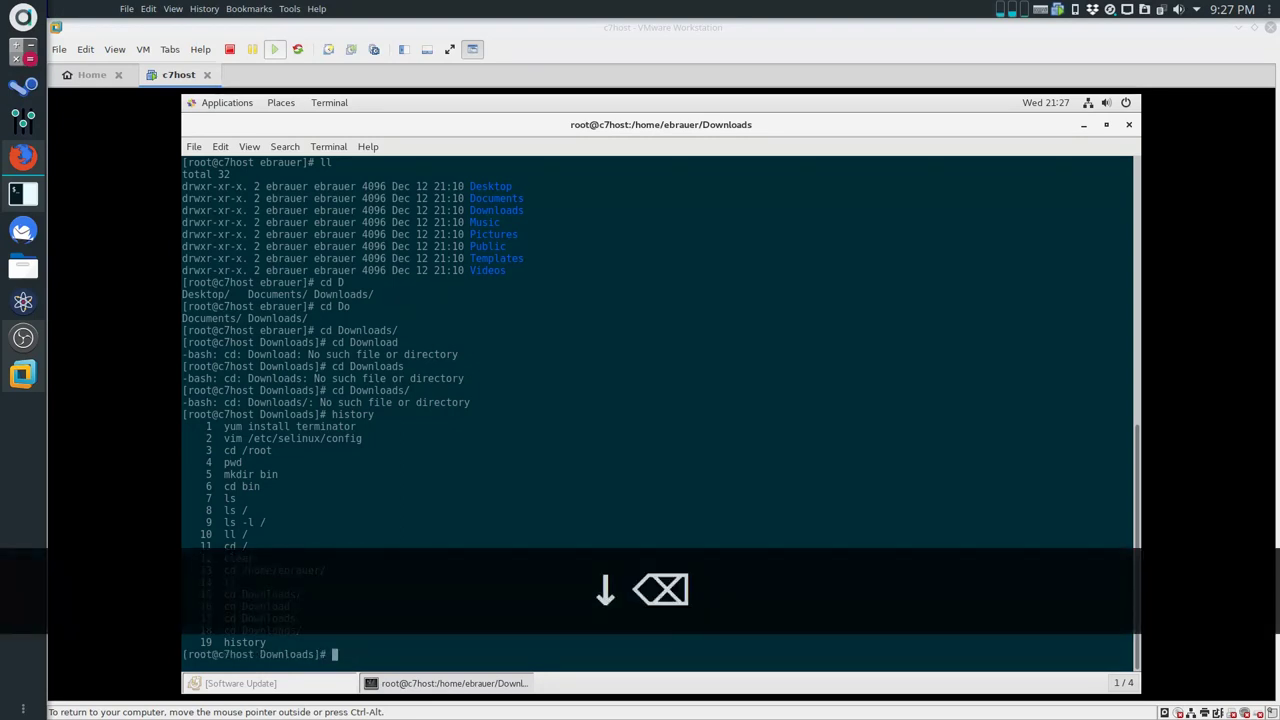
text(cle3ar)
key(BackSpace)
key(BackSpace)
key(BackSpace)
text(ar)
key(Return)
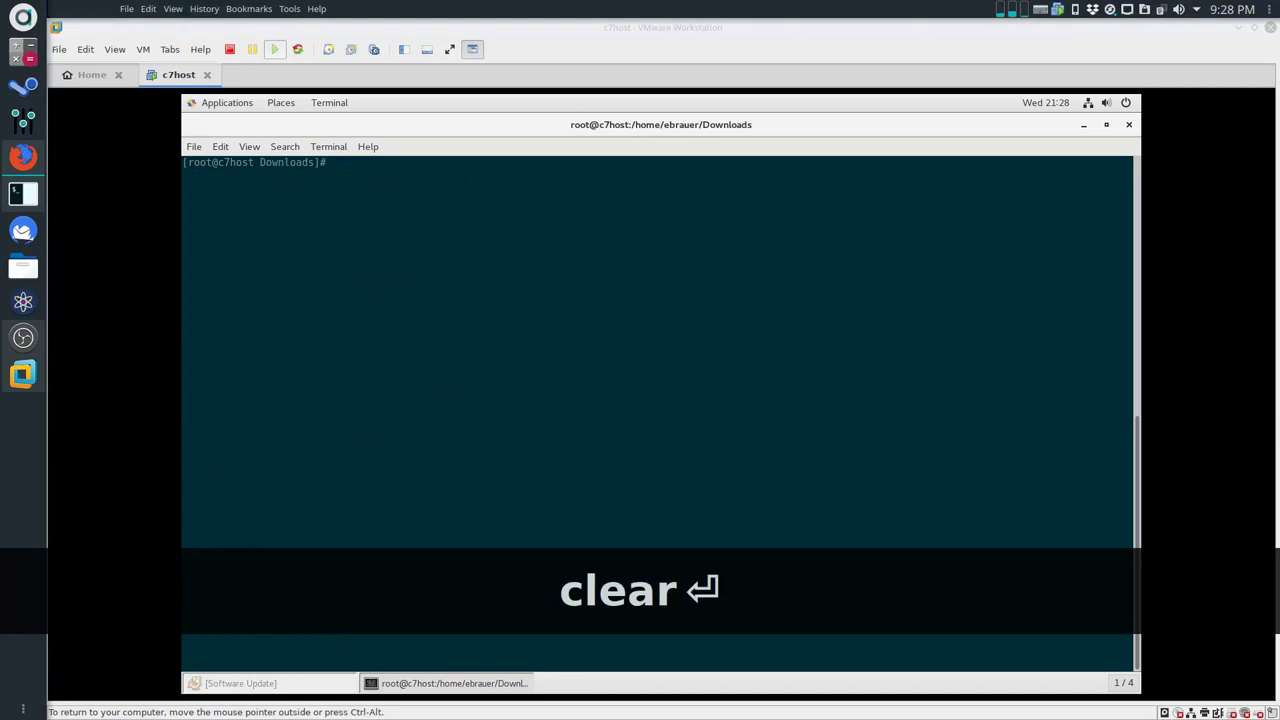
- Download lab1-check.bash from the course server into /root/bin with wget and list the folder
text(cd /root/bin)
key(Return)
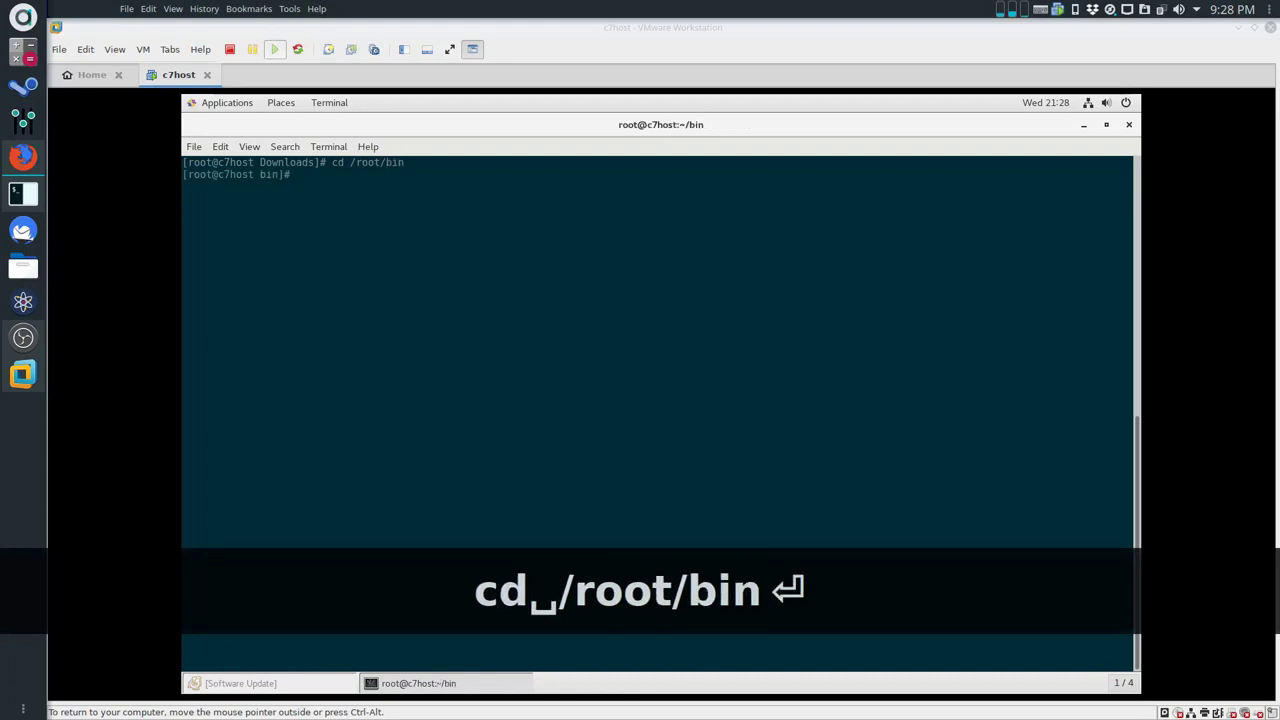
text(wg)
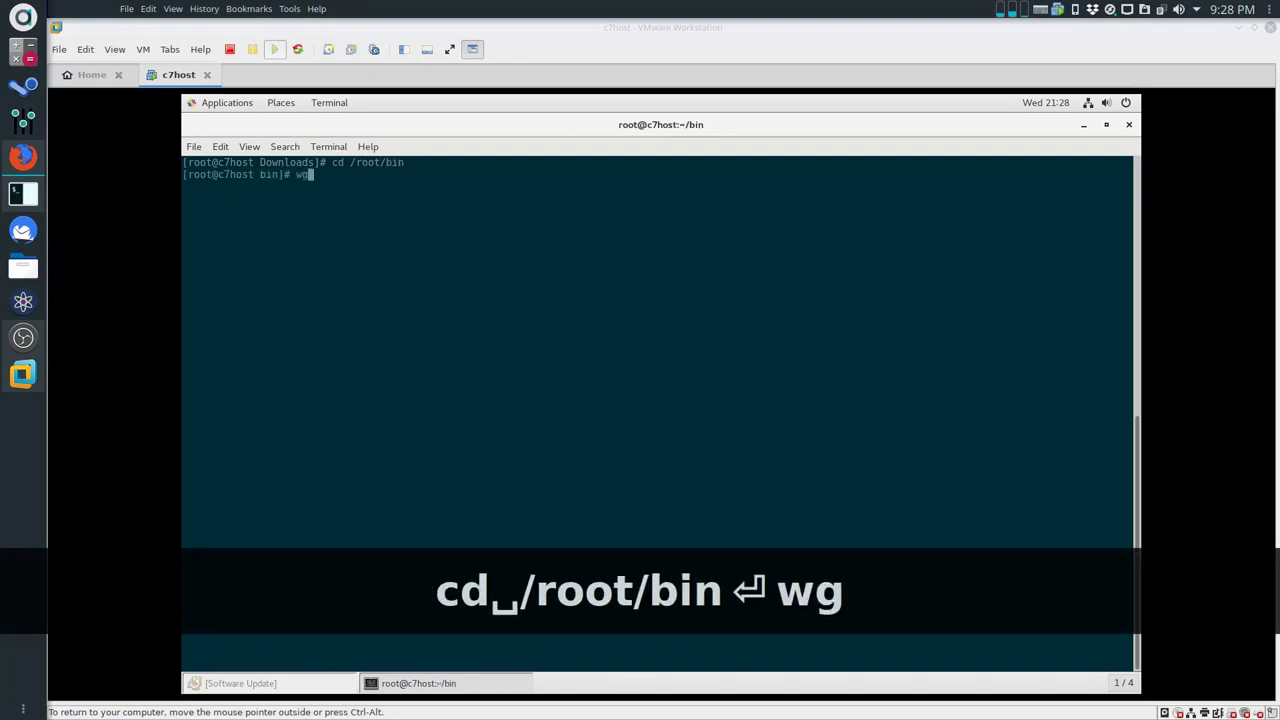
text(et ht)
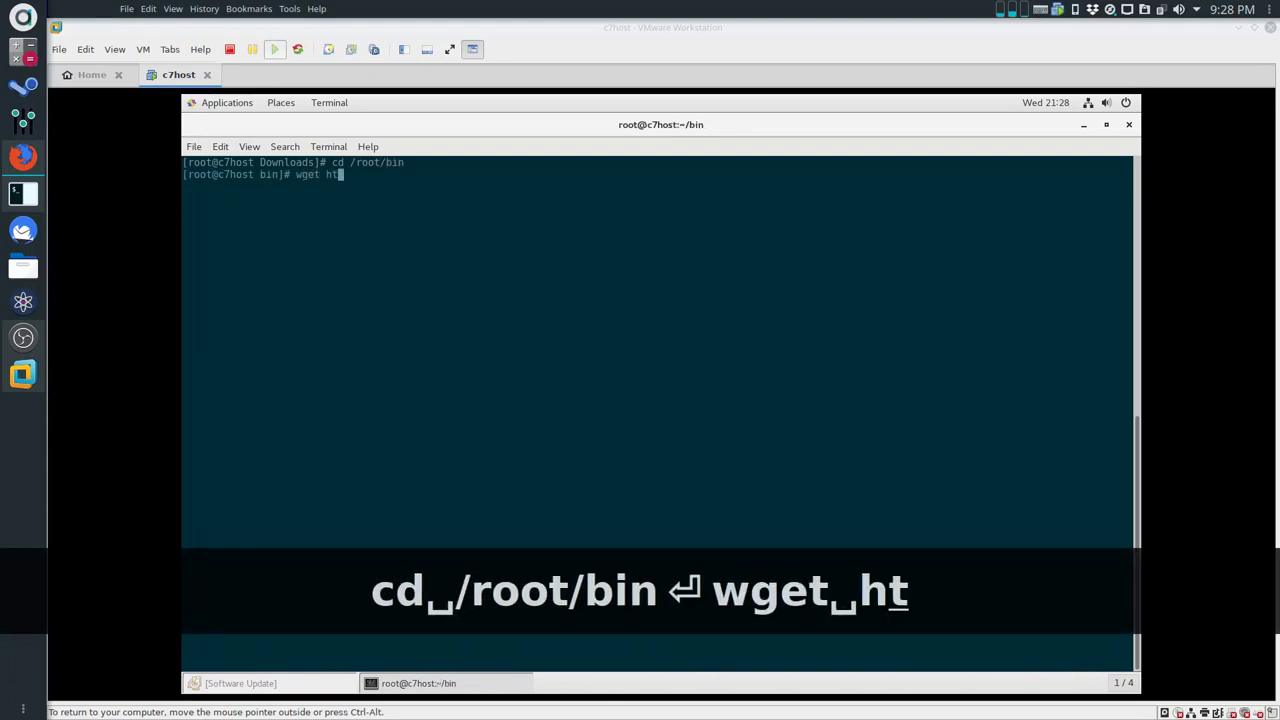
text(tp://m)
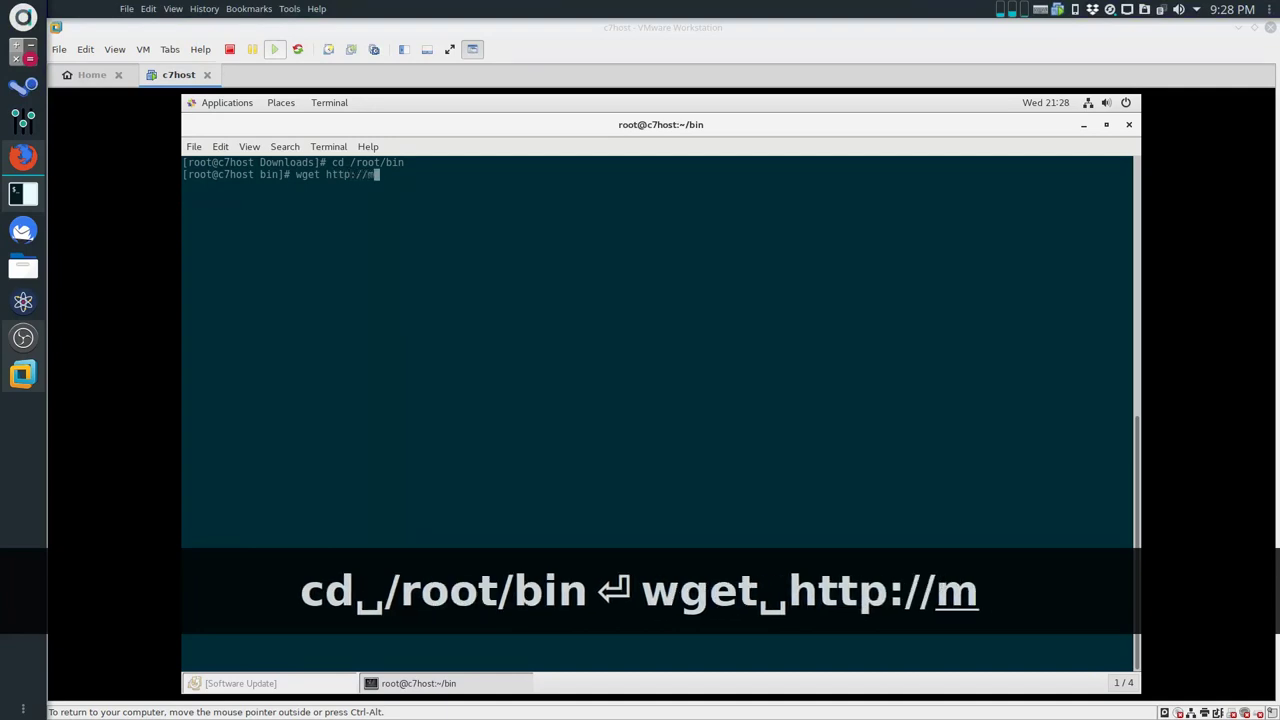
text(atrix.sen)
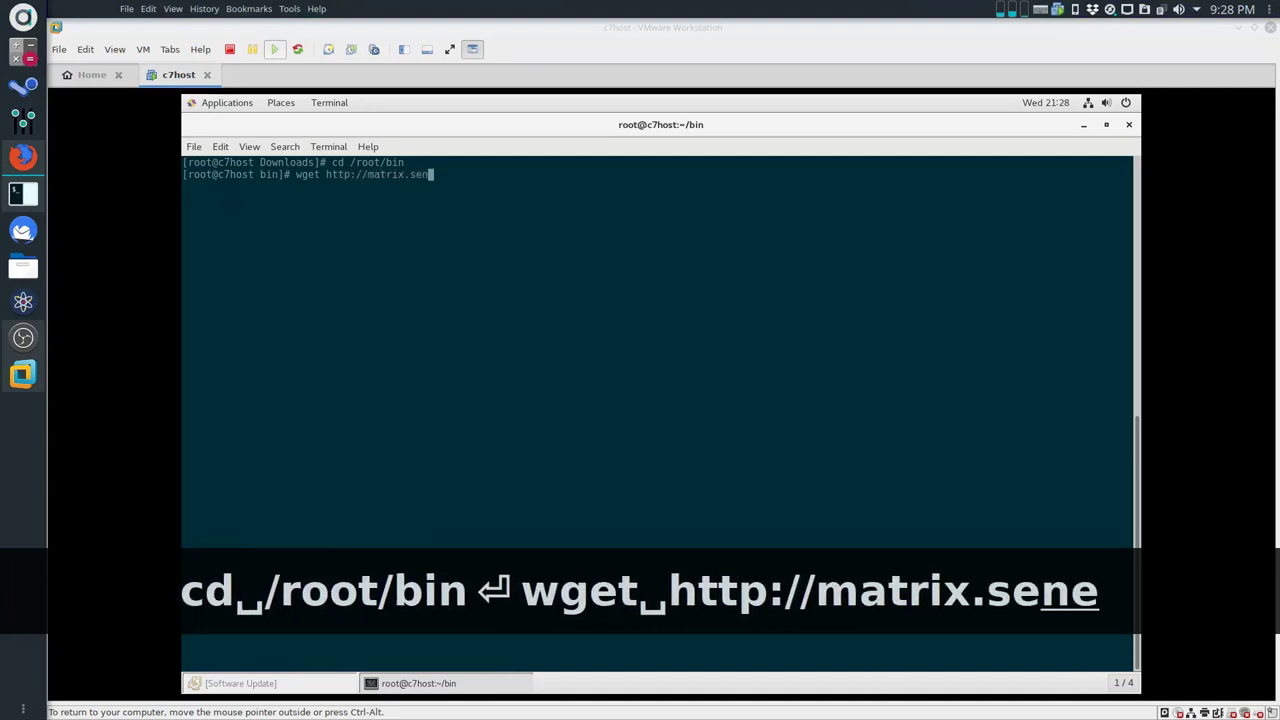
text(ecac.on.ca)
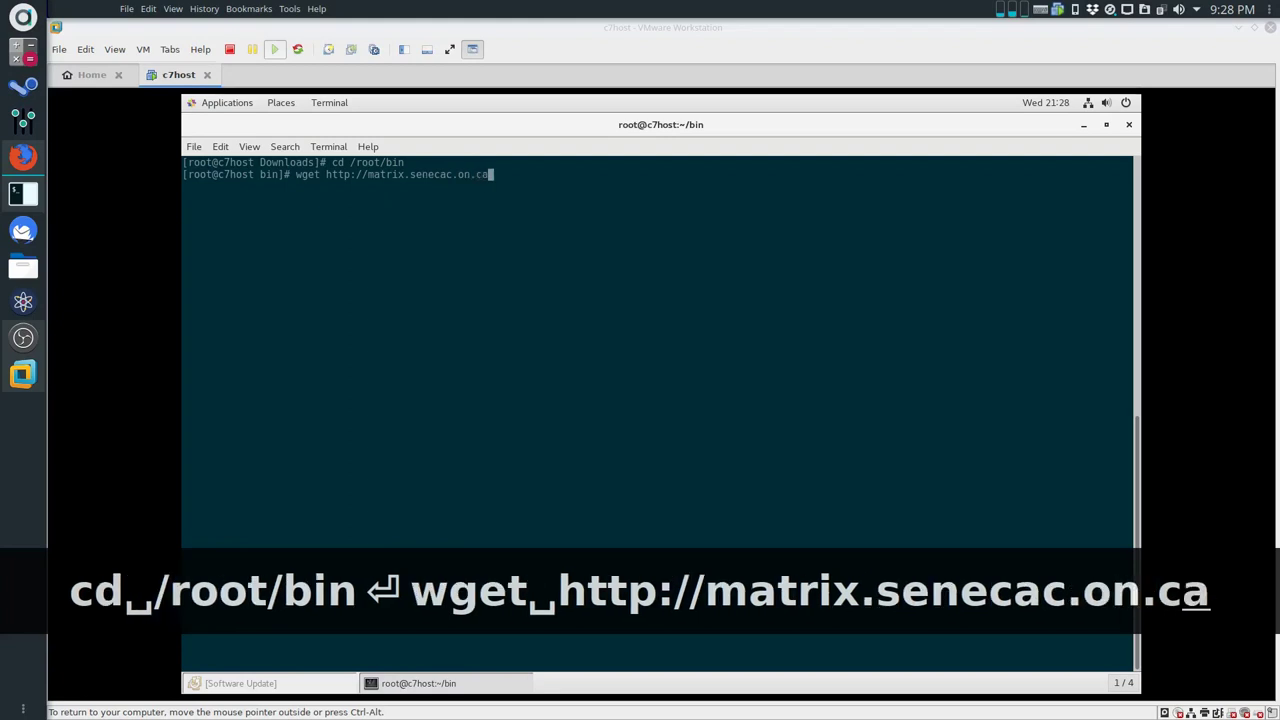
text(/~)
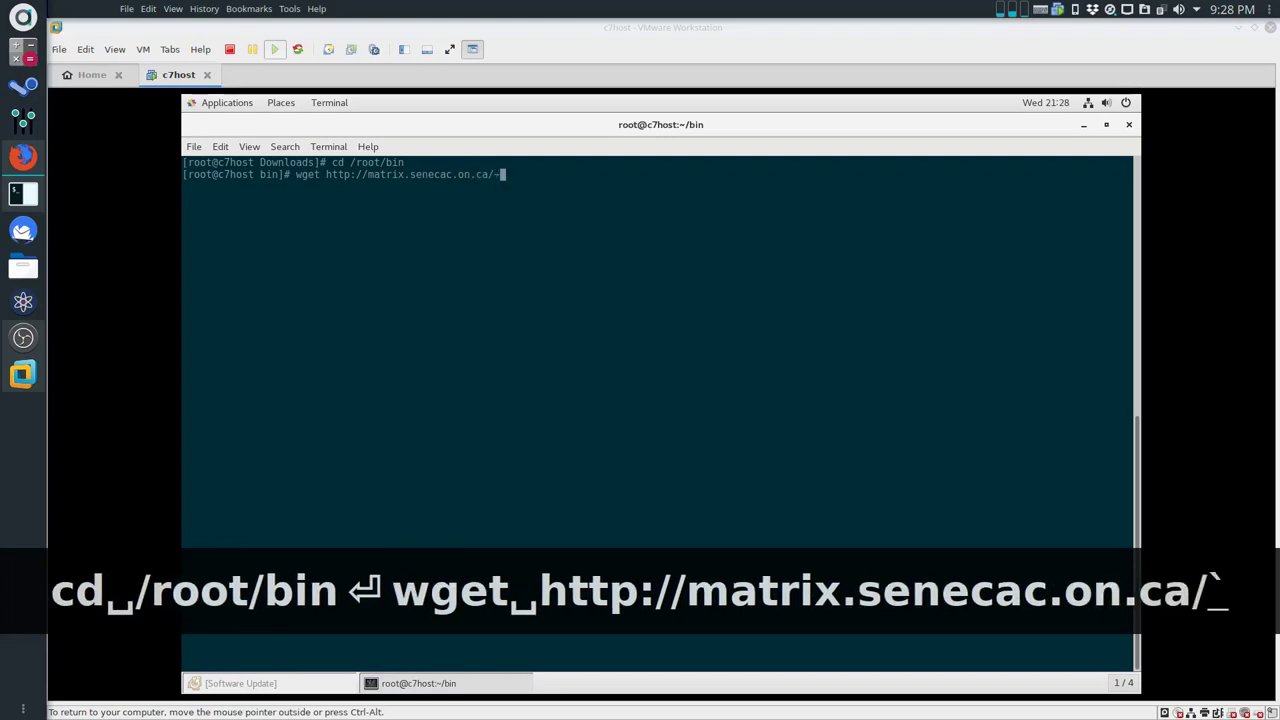
text(murray)
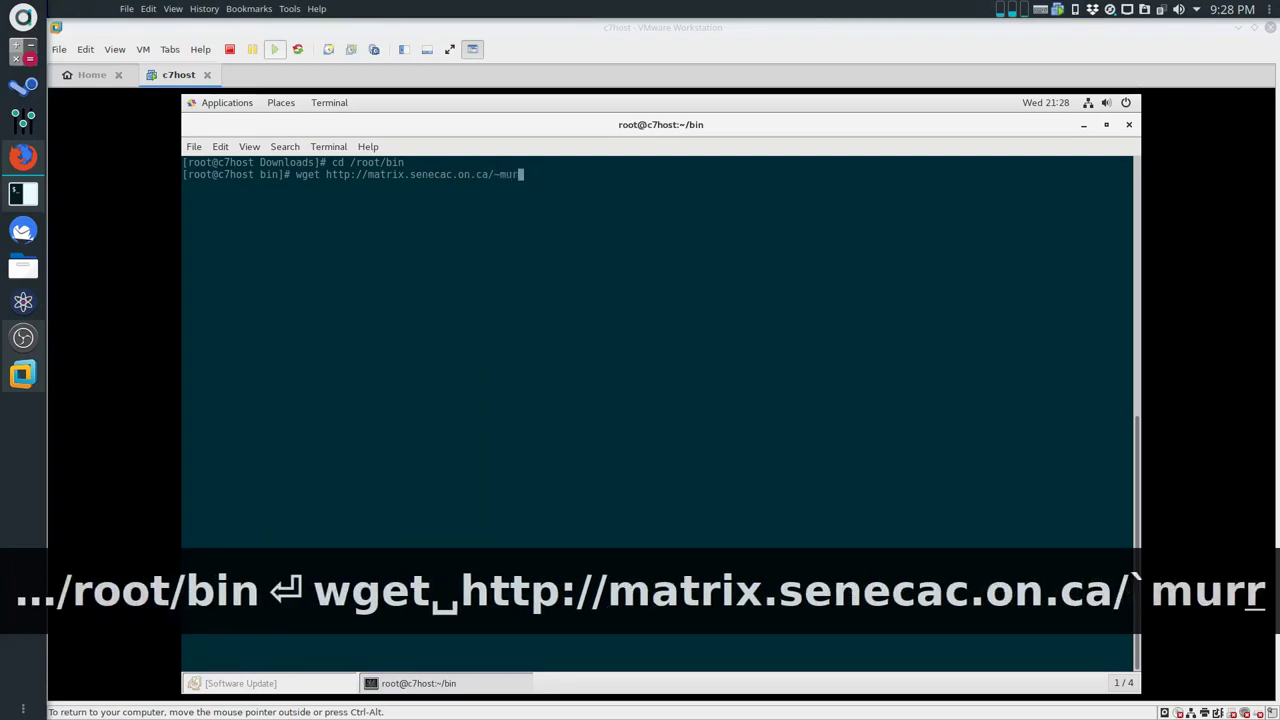
text(.sau)
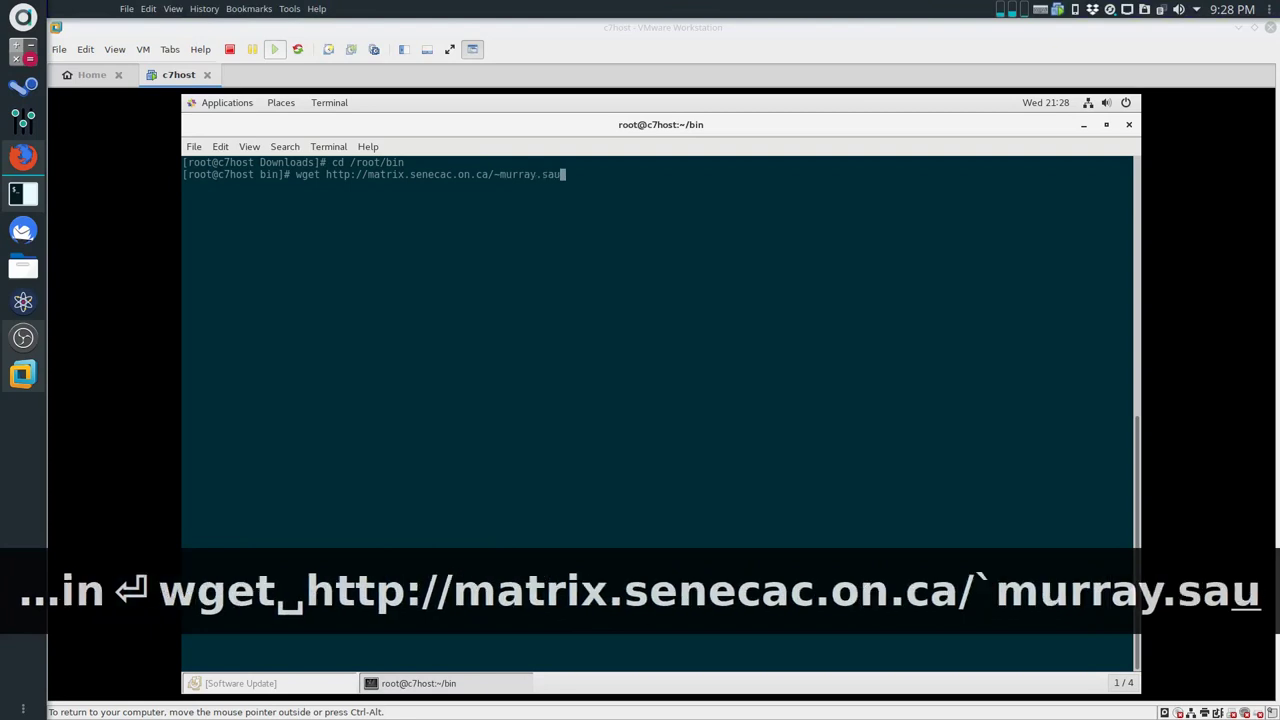
text(l/)
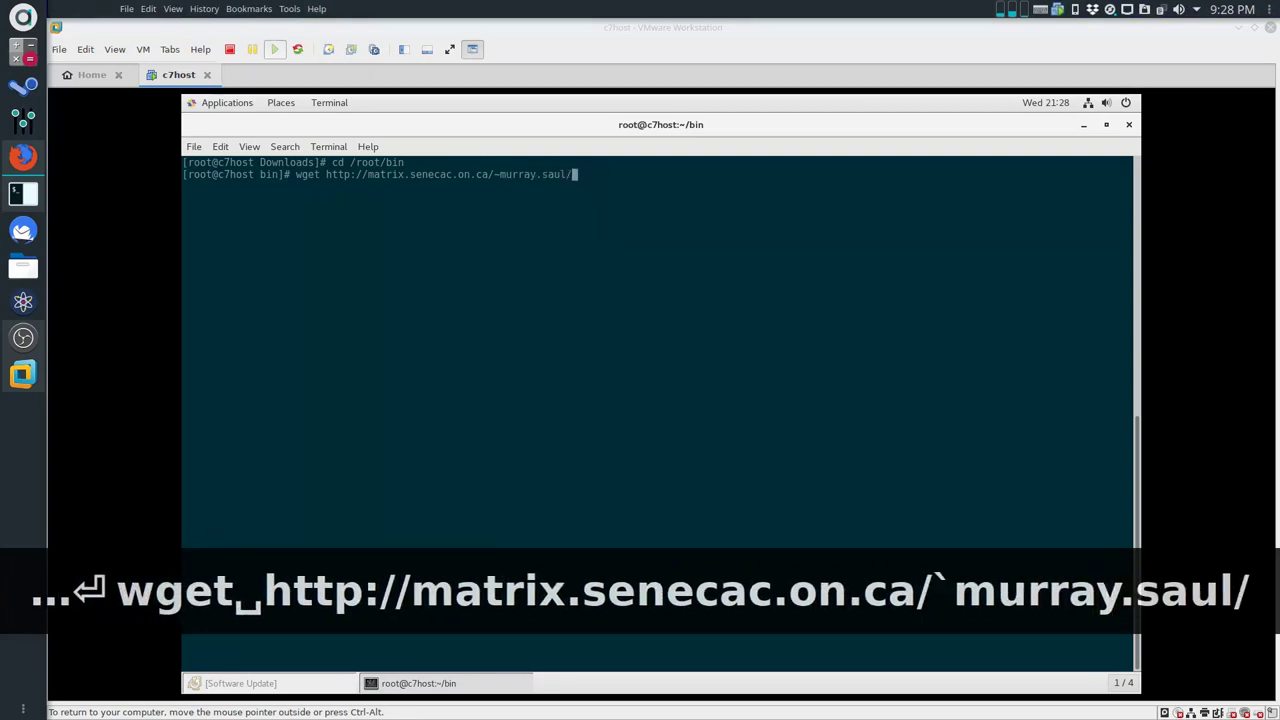
text(ops23)
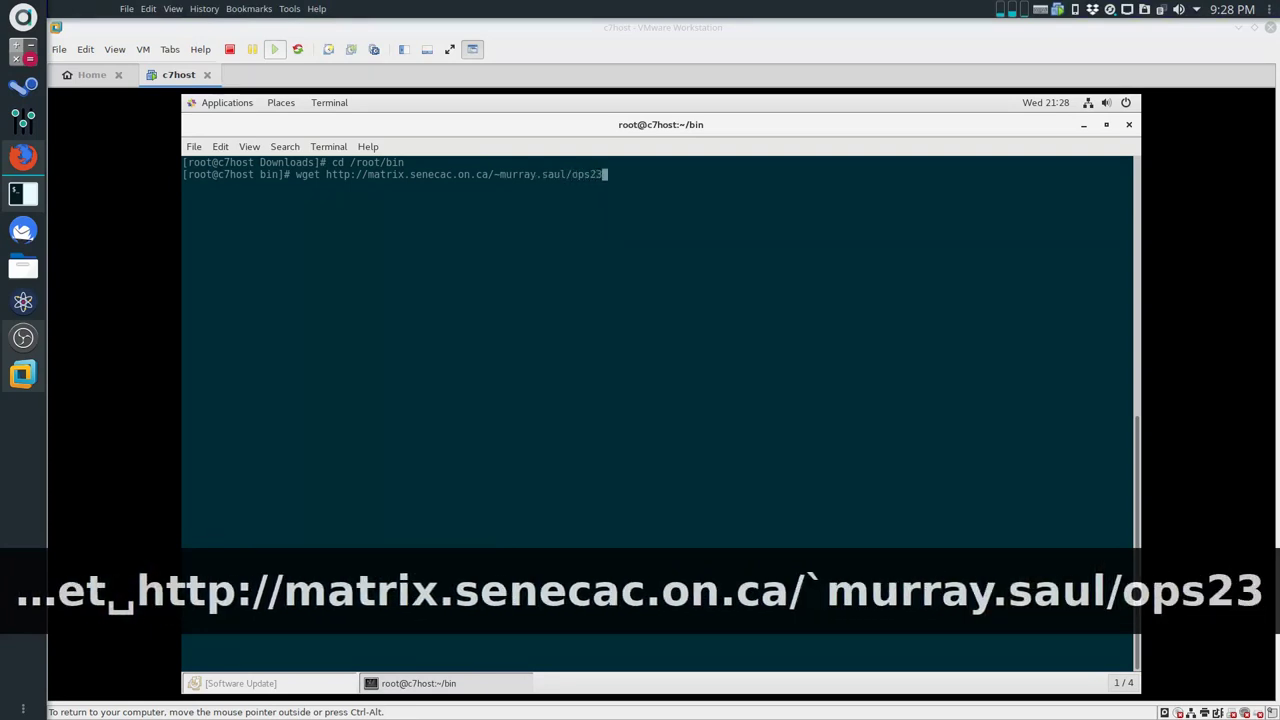
text(5/lab)
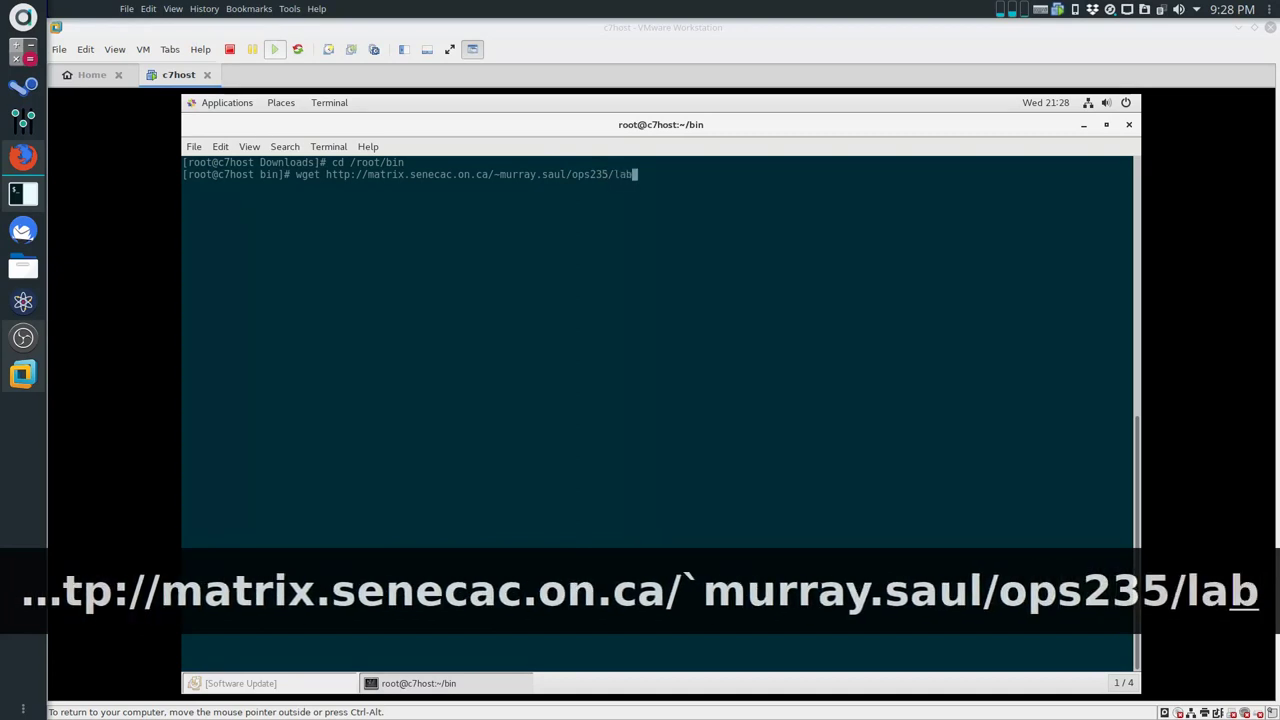
text(1-)
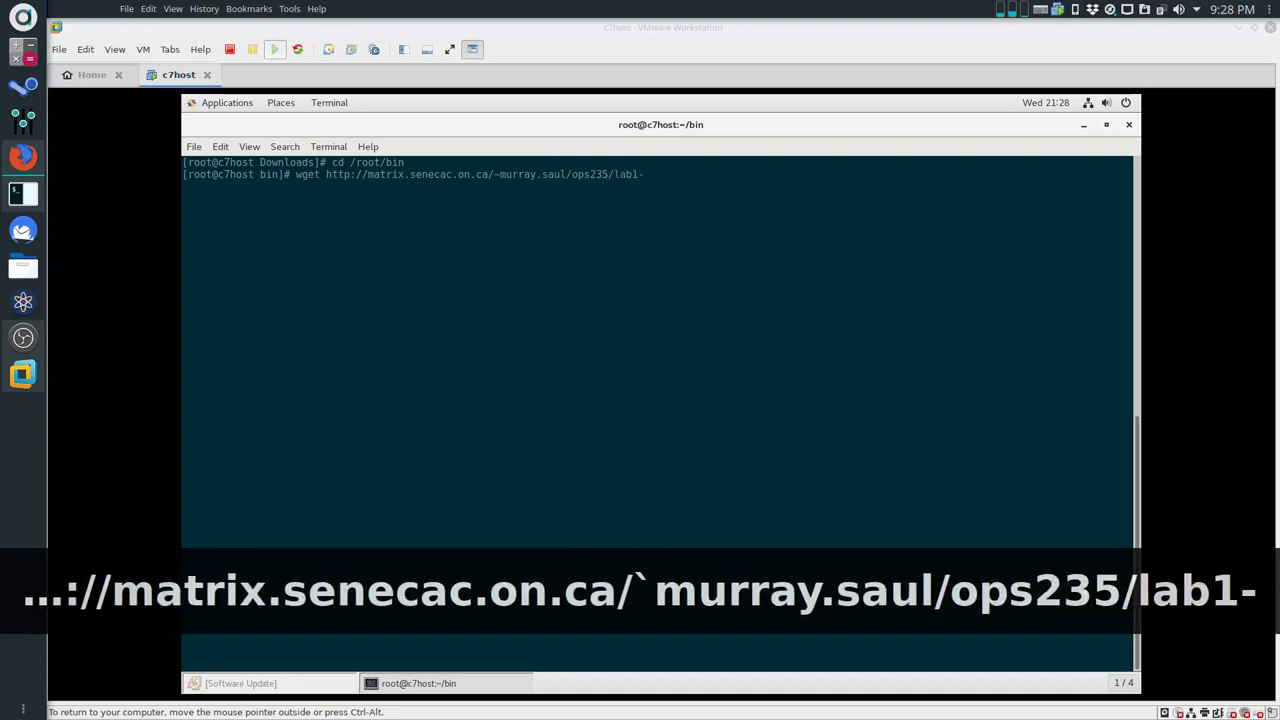
text(check.bash)
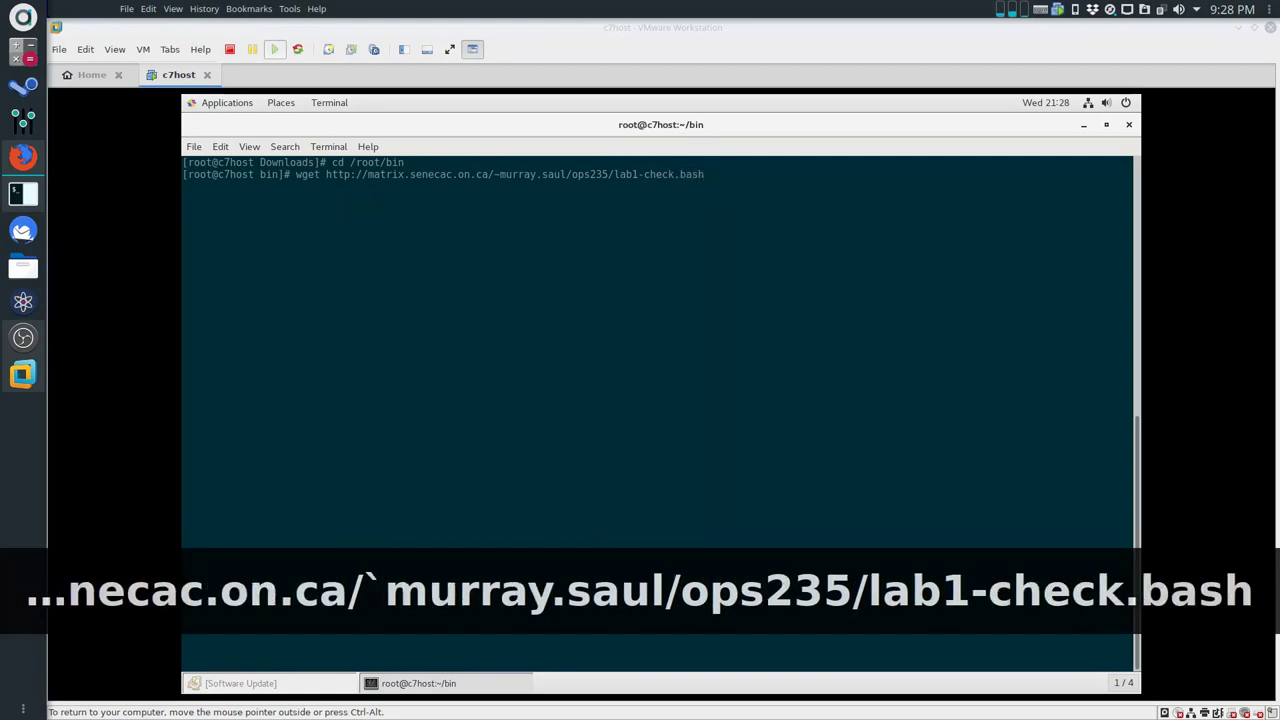
key(Return)
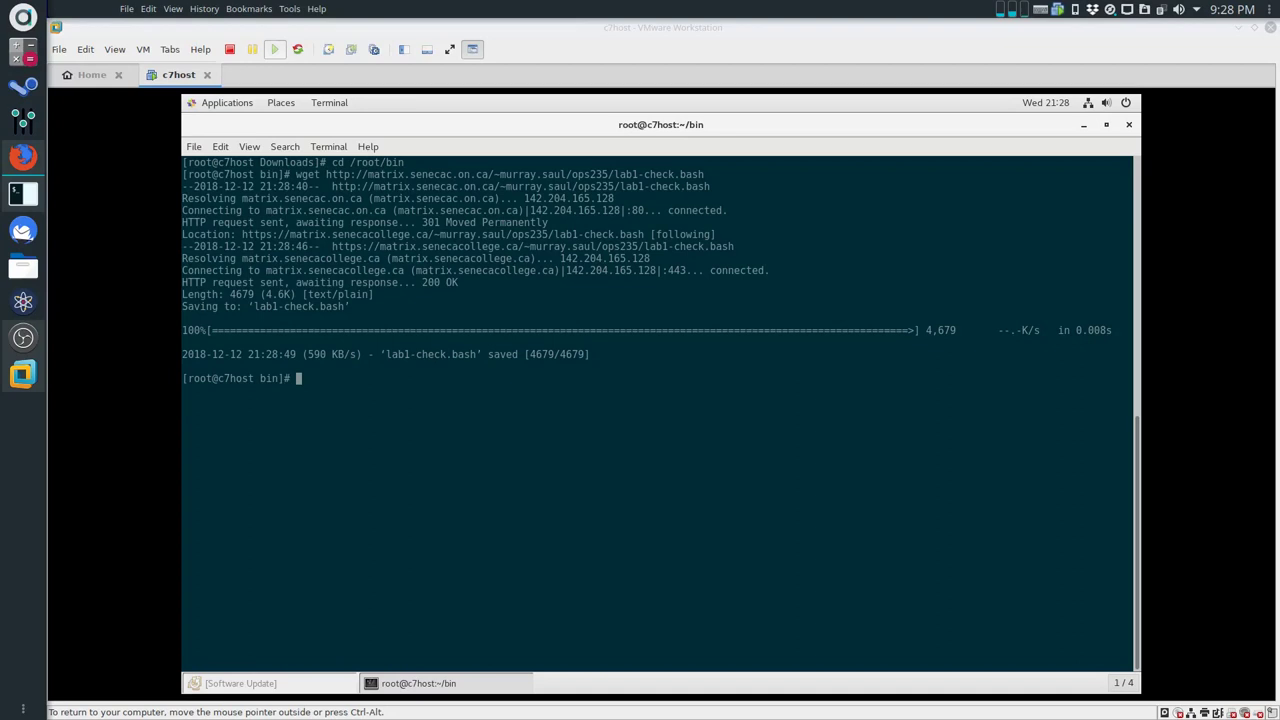
text(l)
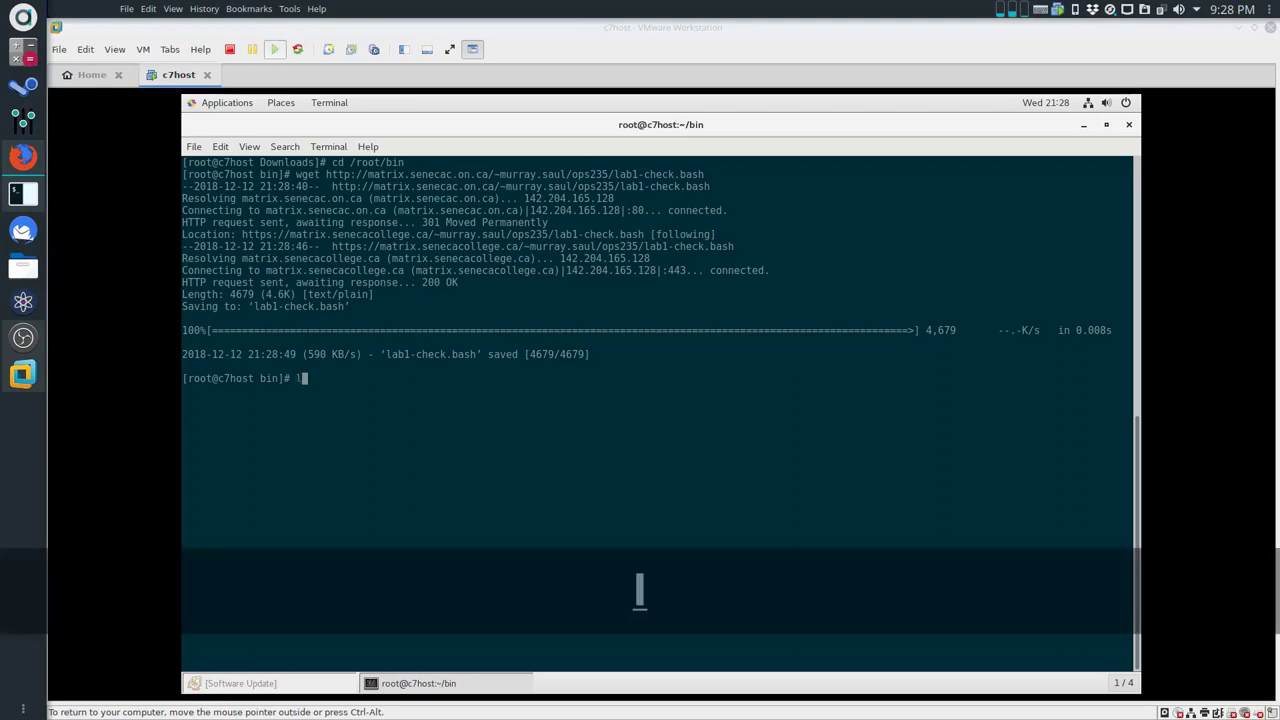
text(l)
key(Return)
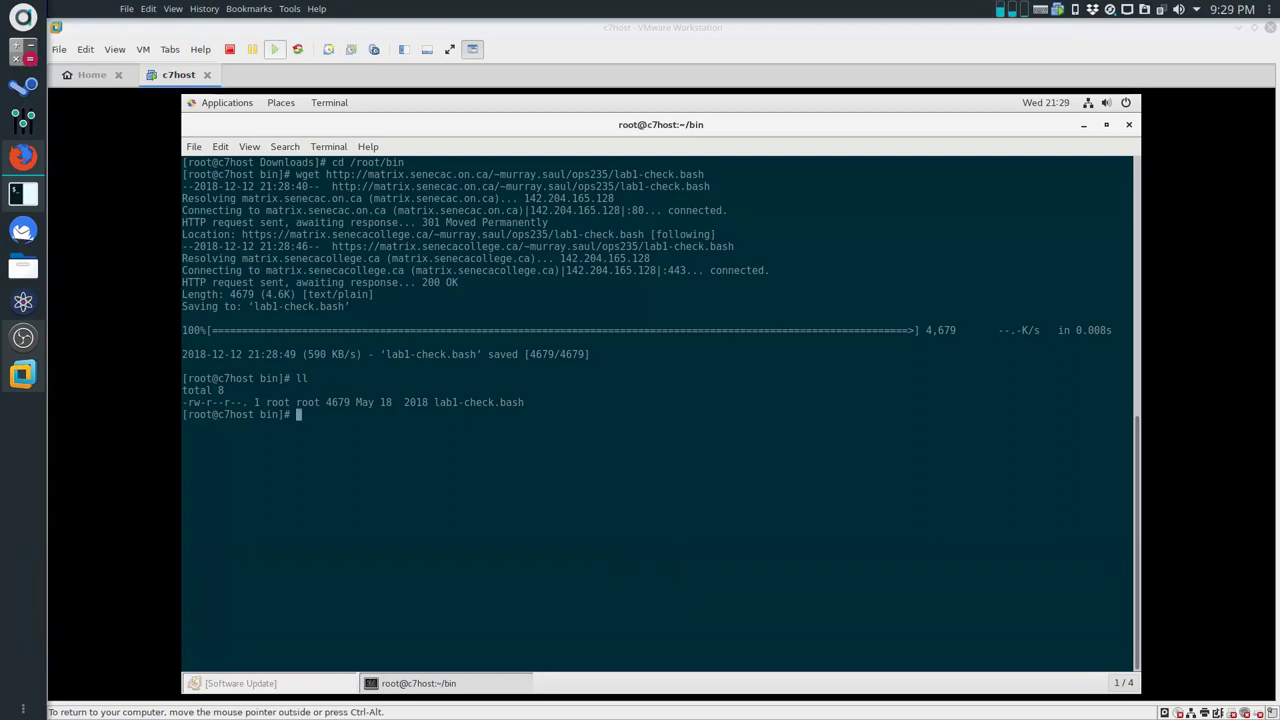
- Make lab1-check.bash executable with chmod +x
text(chmod)
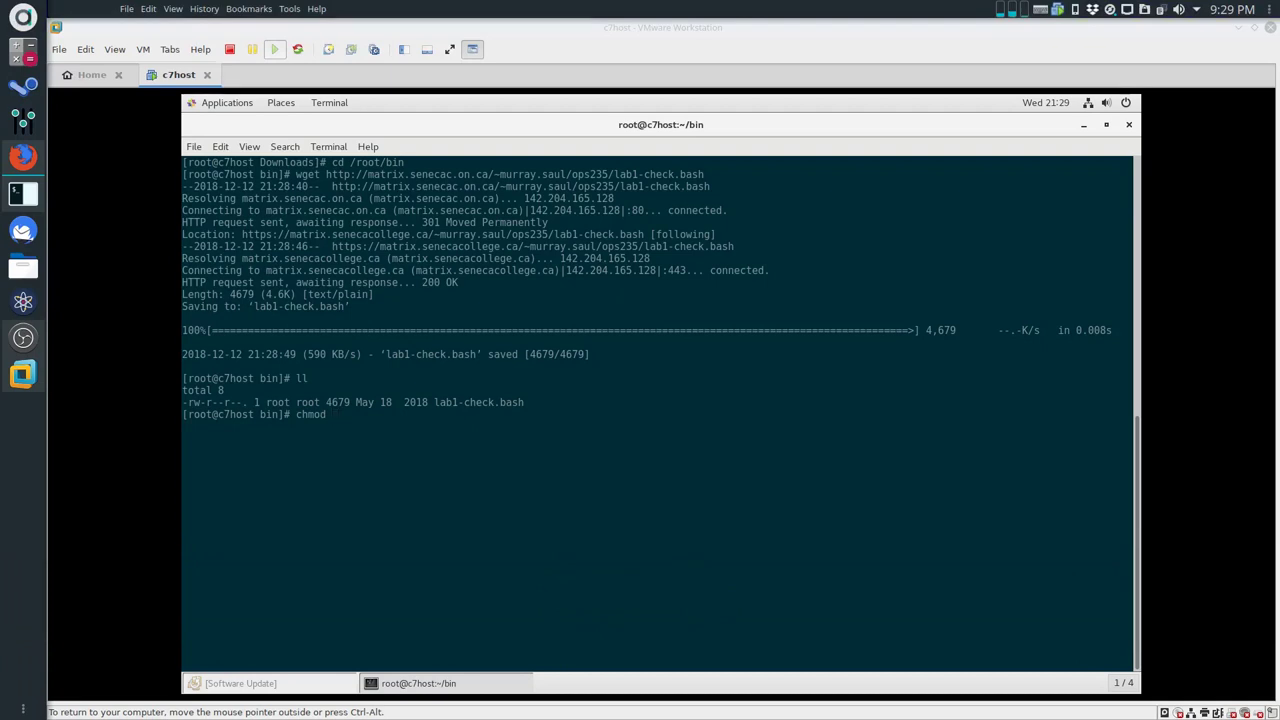
text(+x )
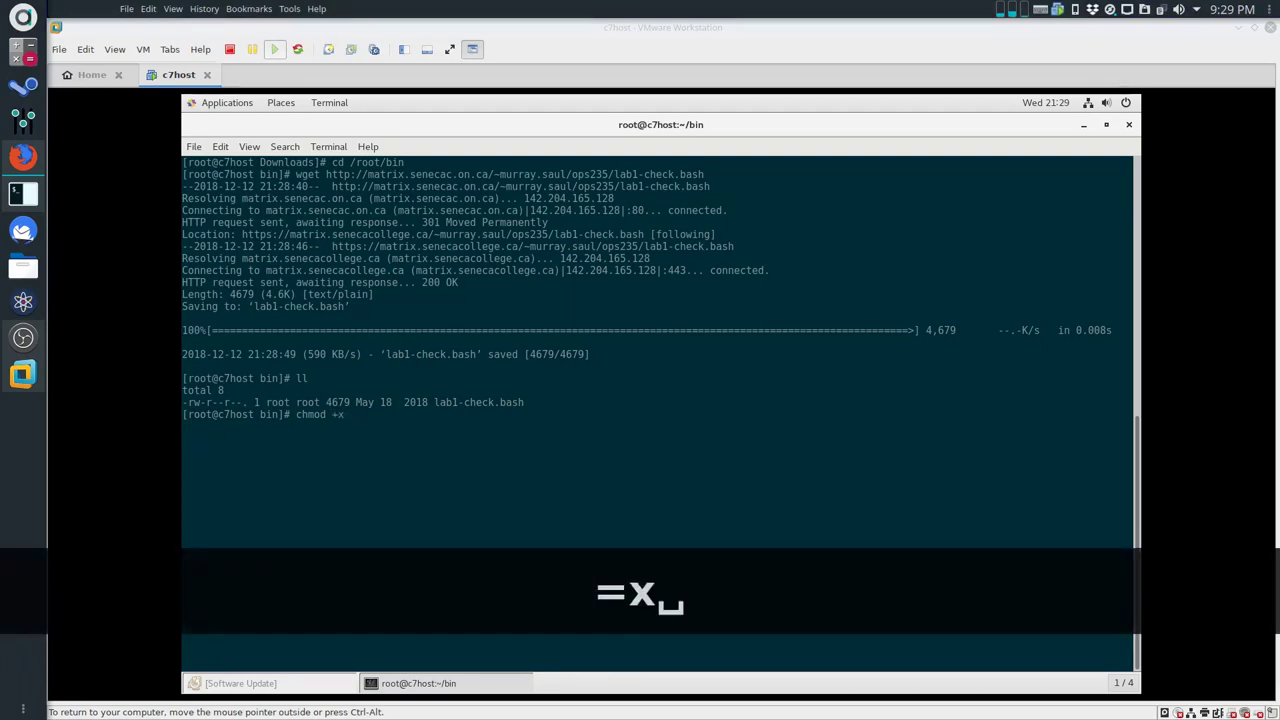
text(la)
key(Tab)
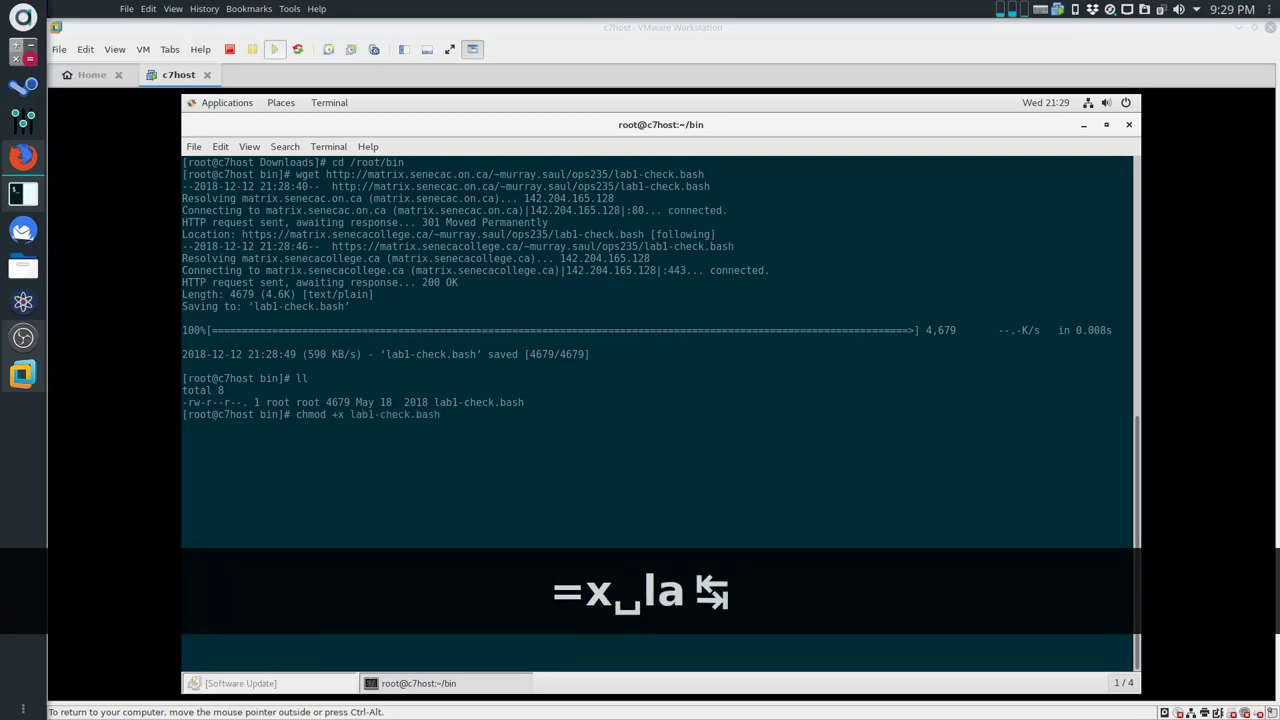
key(Return)
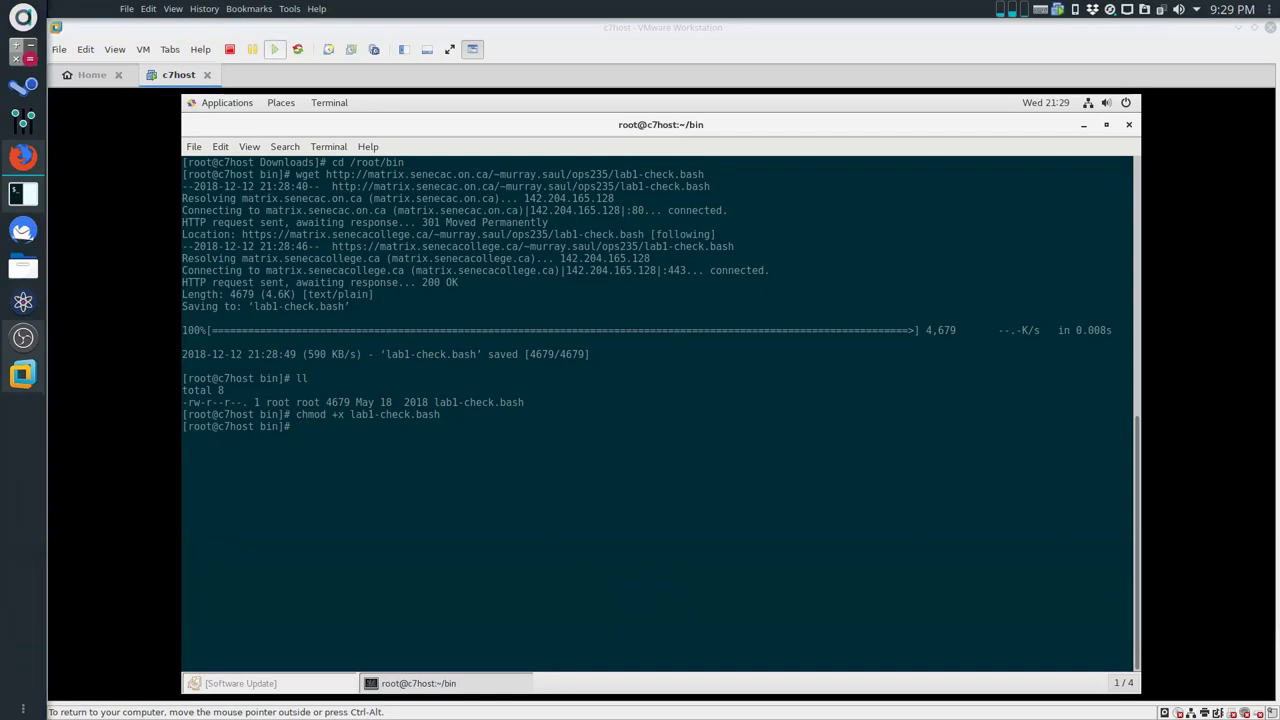
text(cd /)
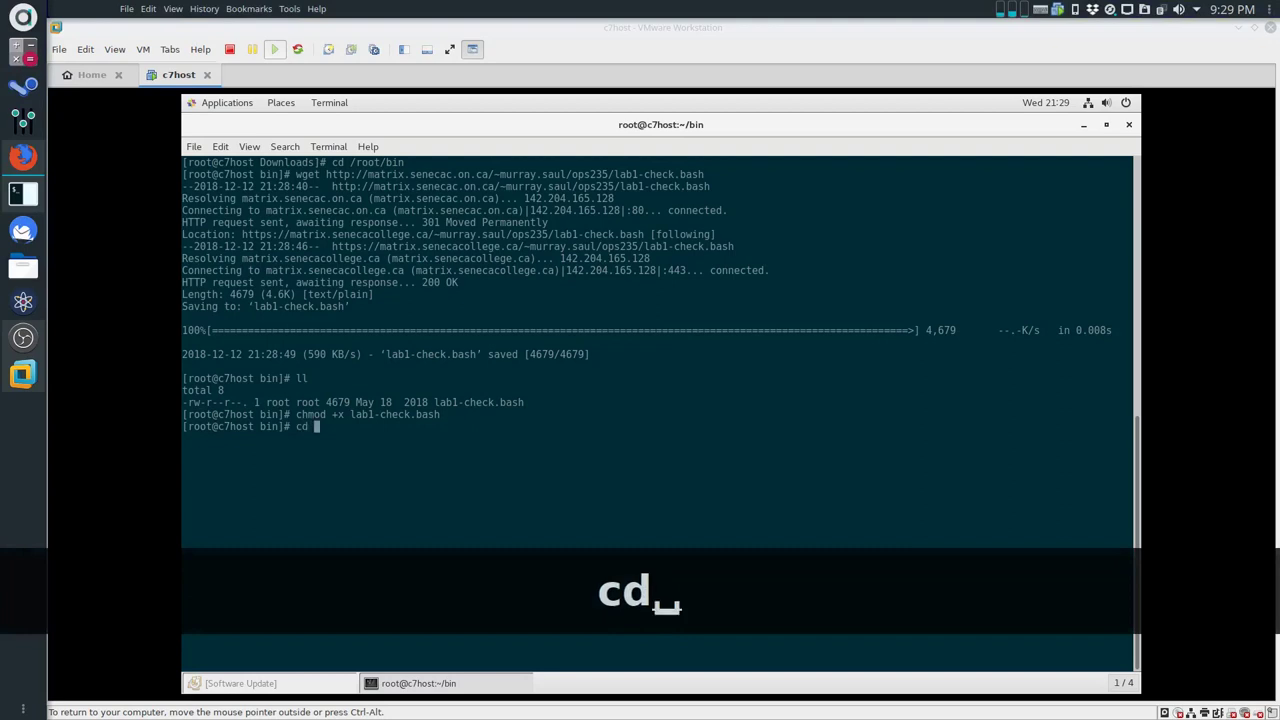
- Return the terminal to / and clear the earlier output
key(Return)
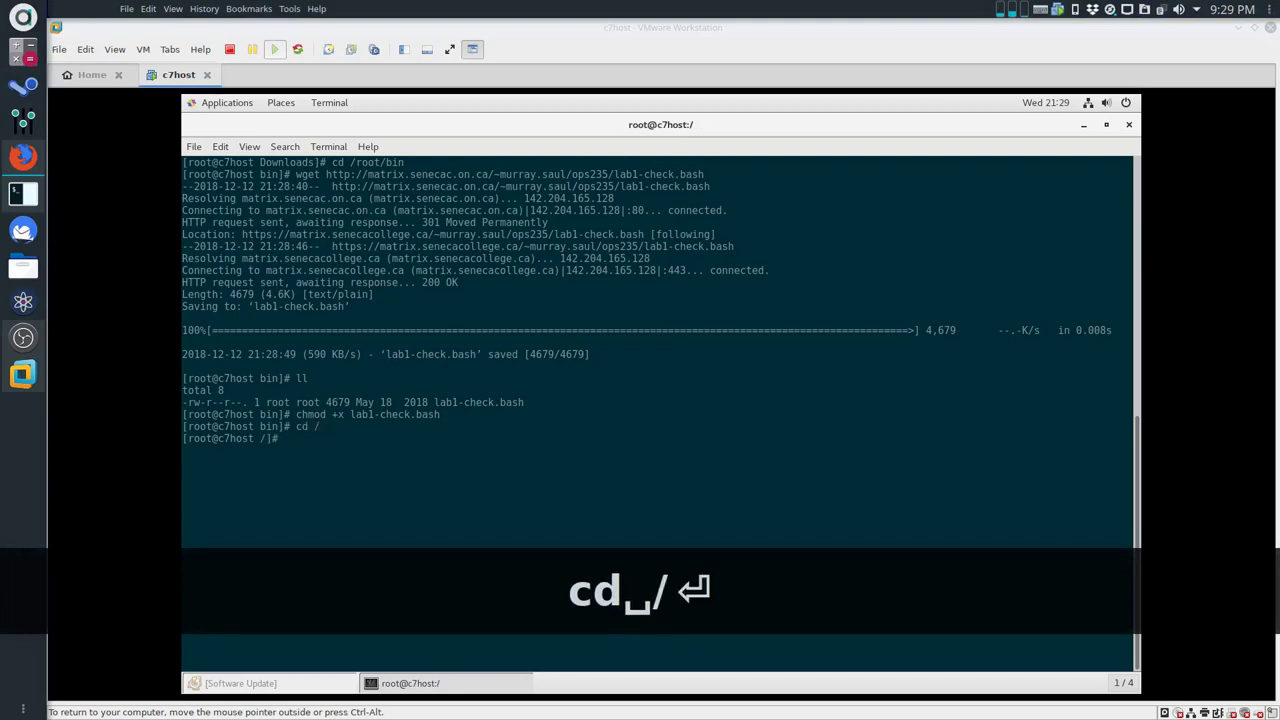
text(clear)
key(Return)
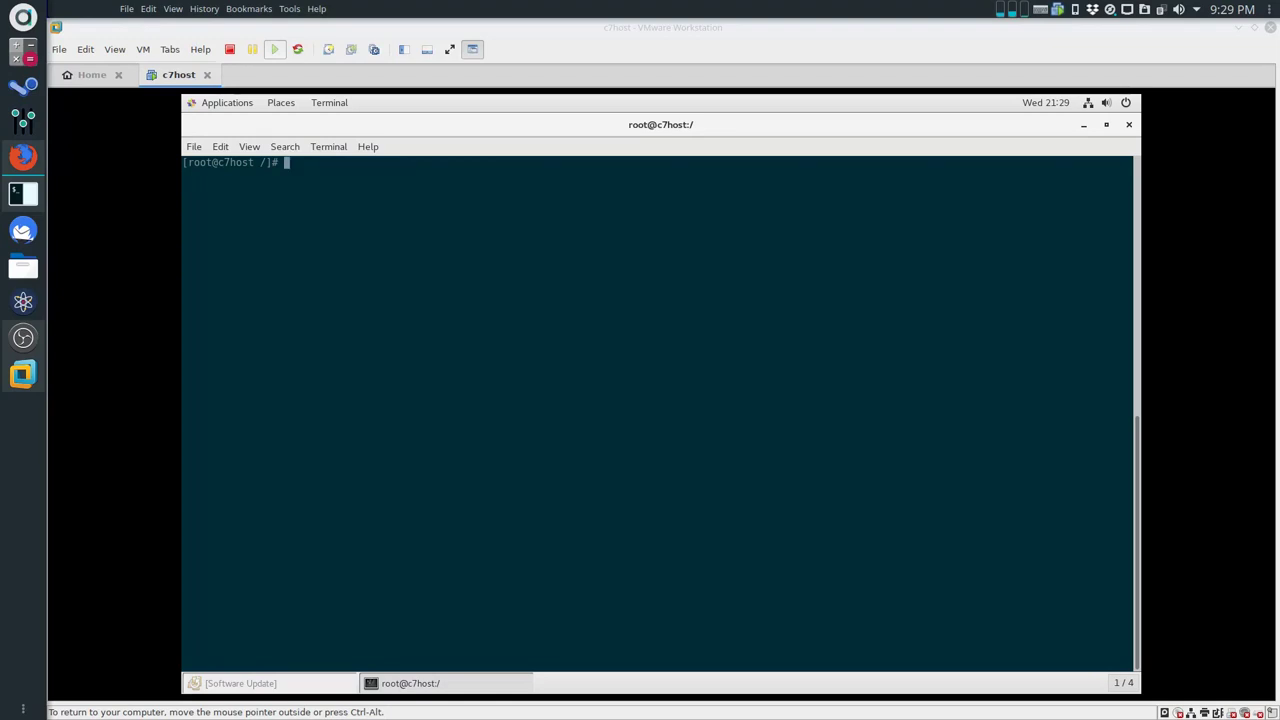
text(find)
- Search the whole file system with find / -iname lab1*.bash 2>/dev/null, locating /root/bin/lab1-check.bash
text(/)
text(-)
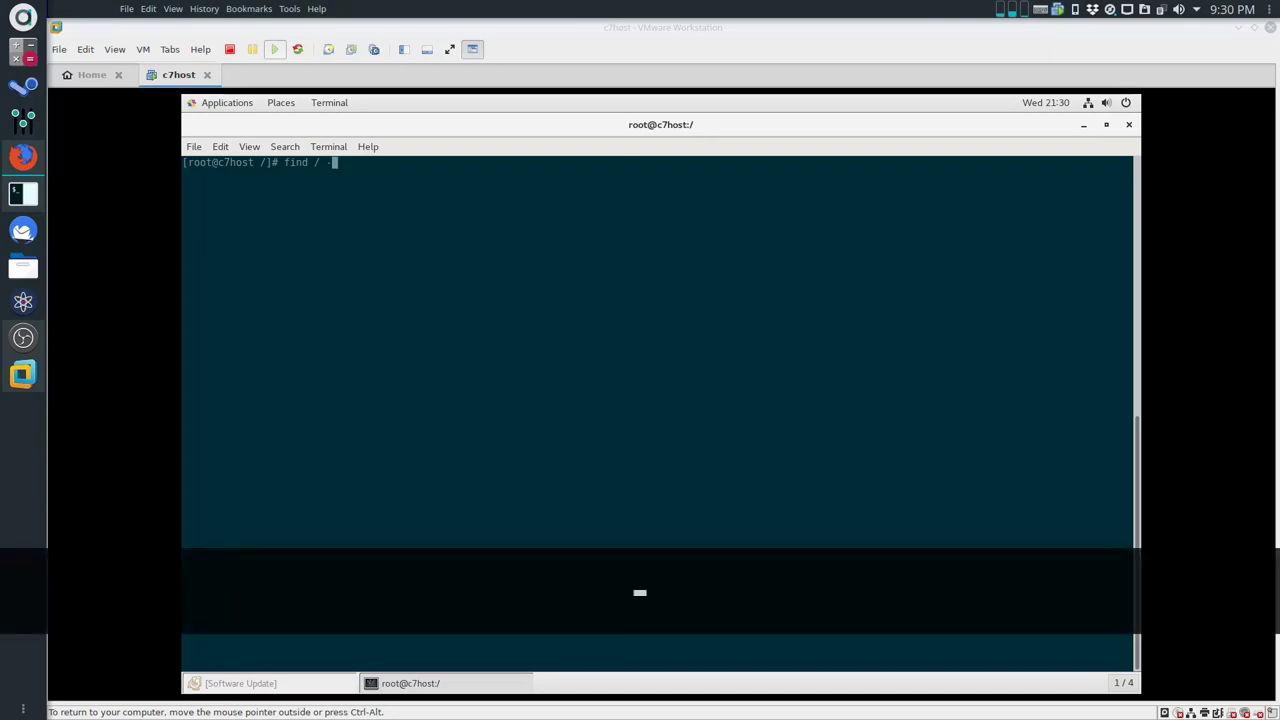
text(name)
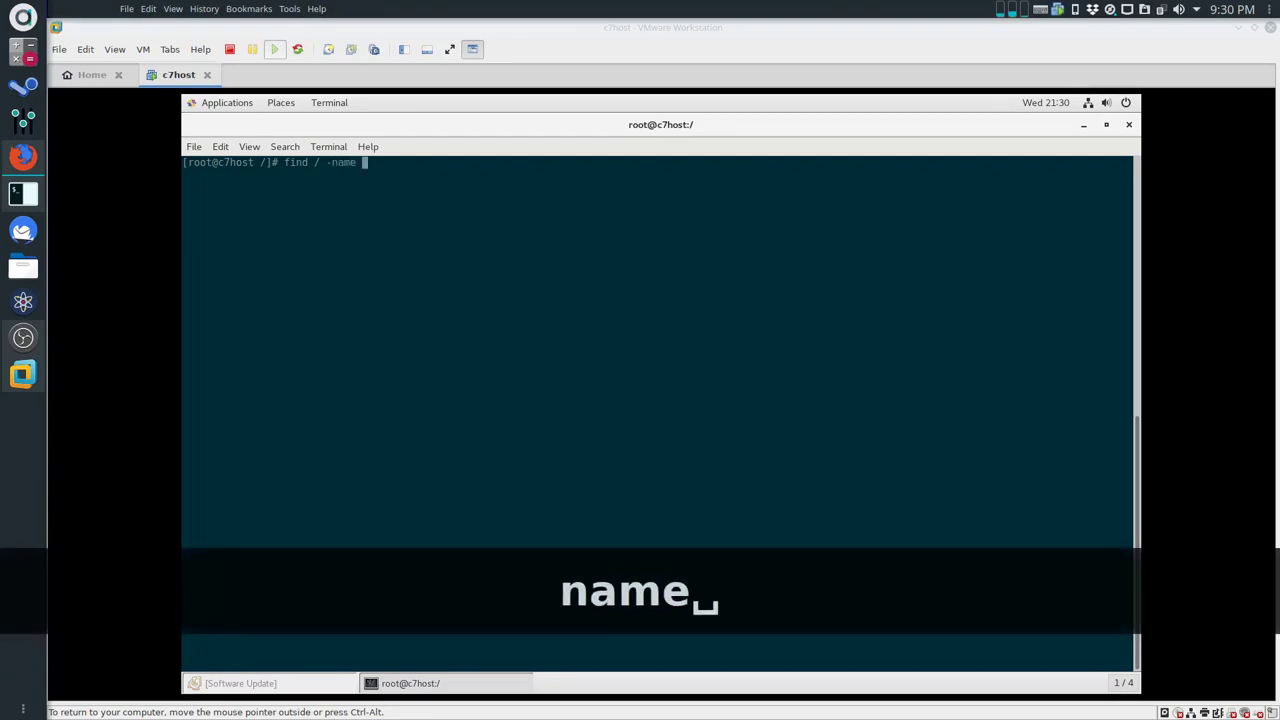
text( lab1*)
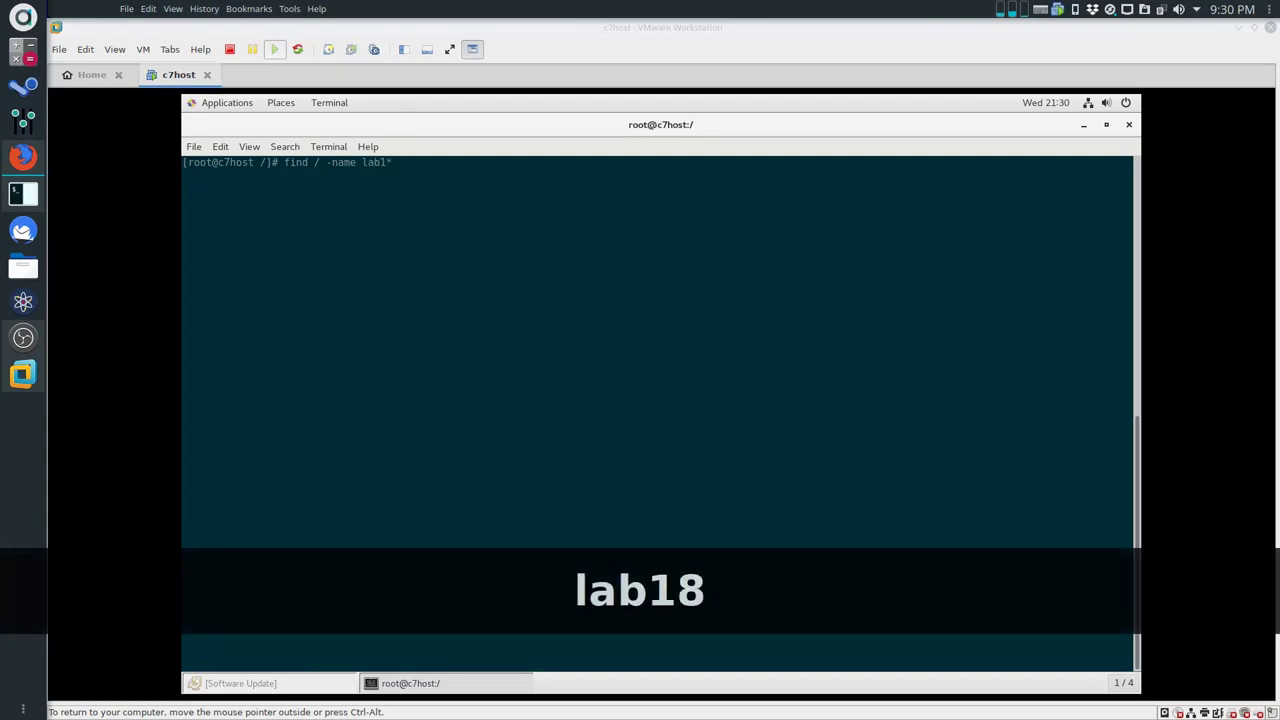
text(.bash)
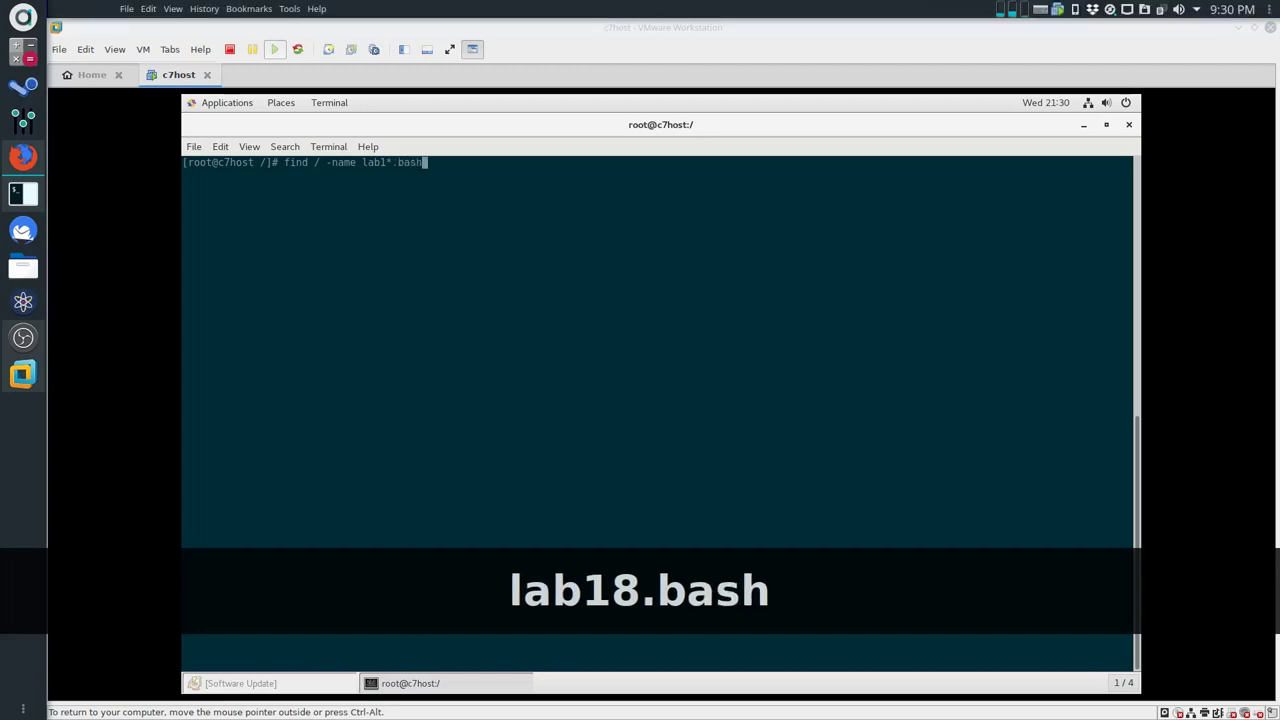
key(Left)
key(Left)
key(Left)
key(Left)
key(Left)
key(Left)
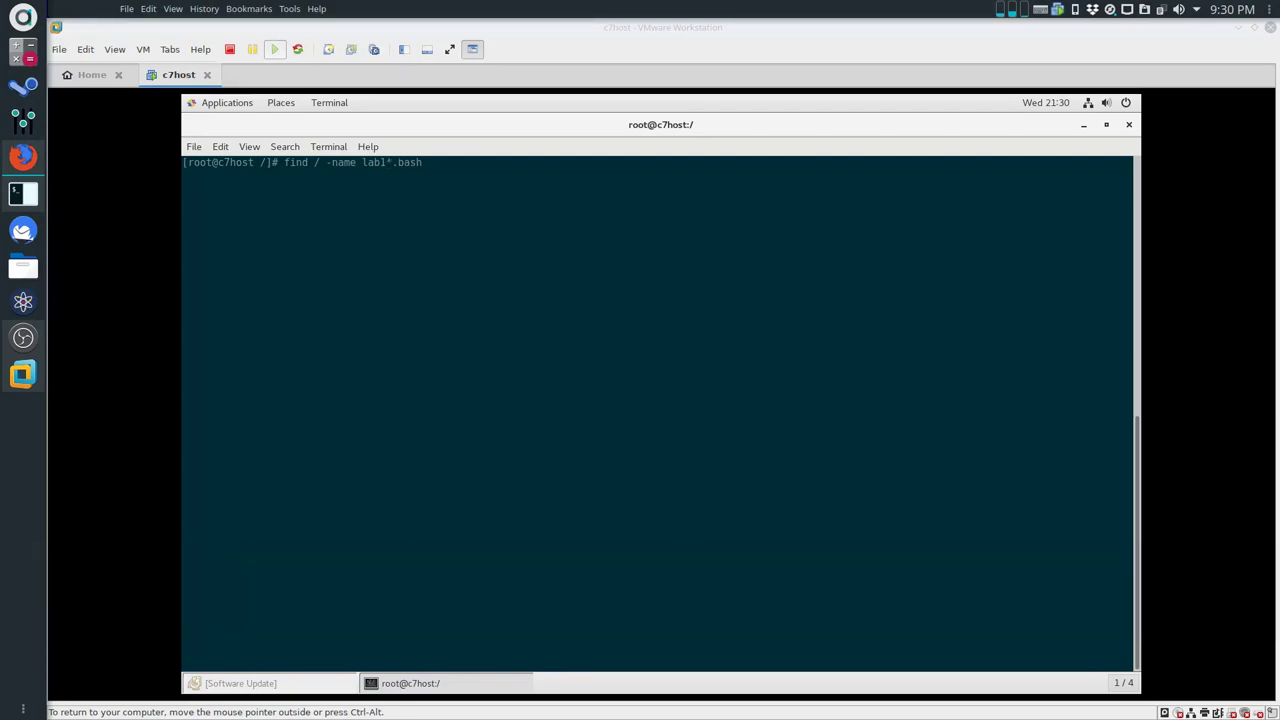
key(Left)
key(Left)
key(Left)
key(Left)
key(Left)
key(Left)
key(Left)
key(Left)
key(Left)
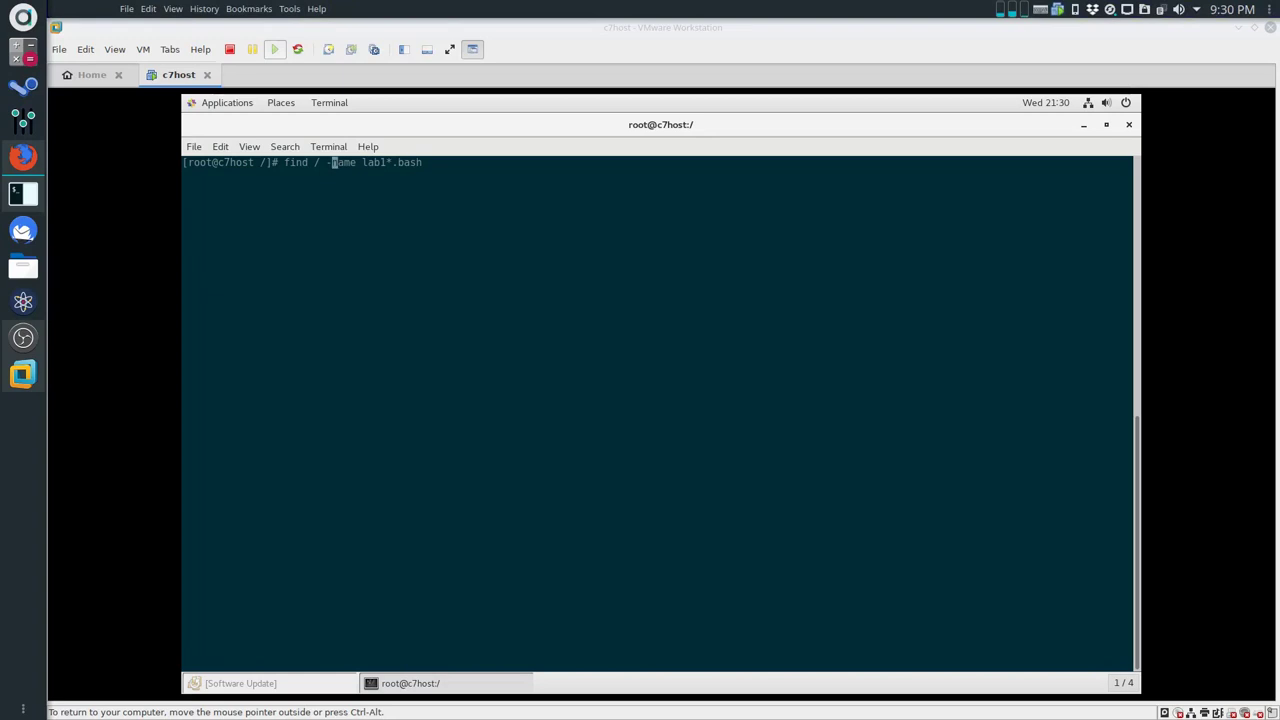
text(i)
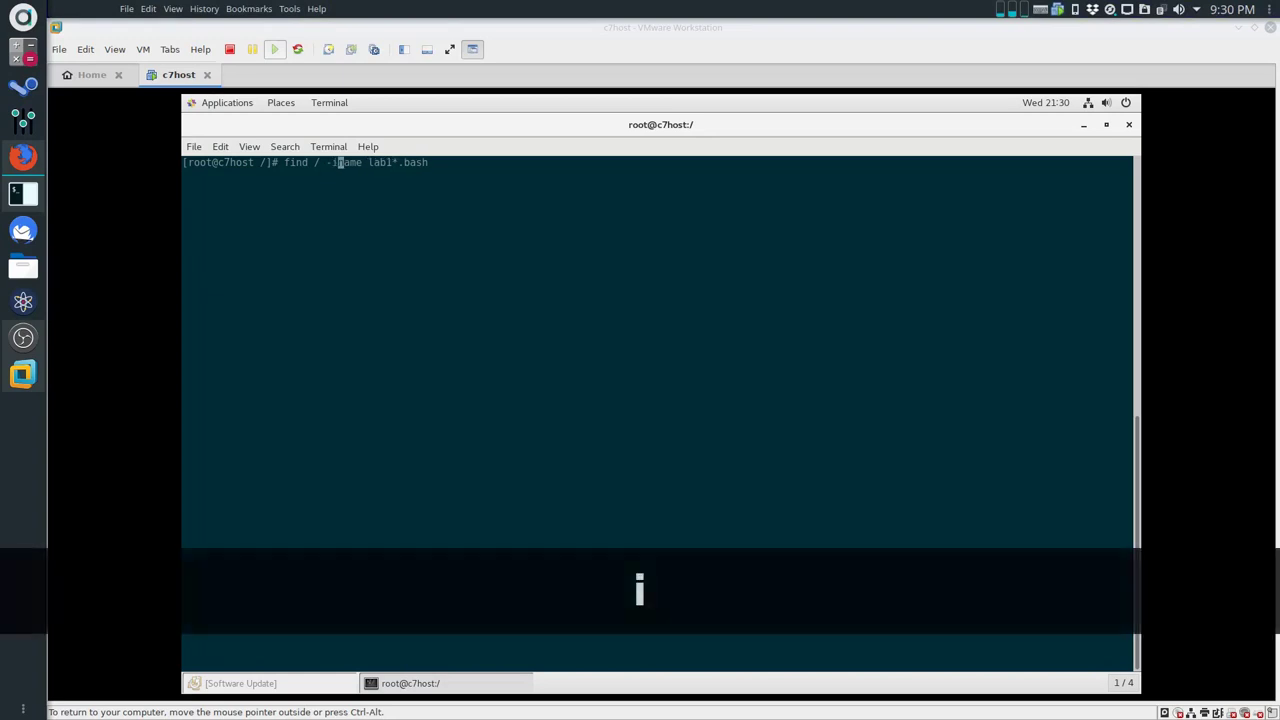
key(Right)
key(Right)
key(Right)
key(Right)
key(Right)
key(Right)
key(Right)
key(Right)
key(Right)
key(Right)
key(Right)
key(Right)
key(Right)
key(Right)
key(Right)
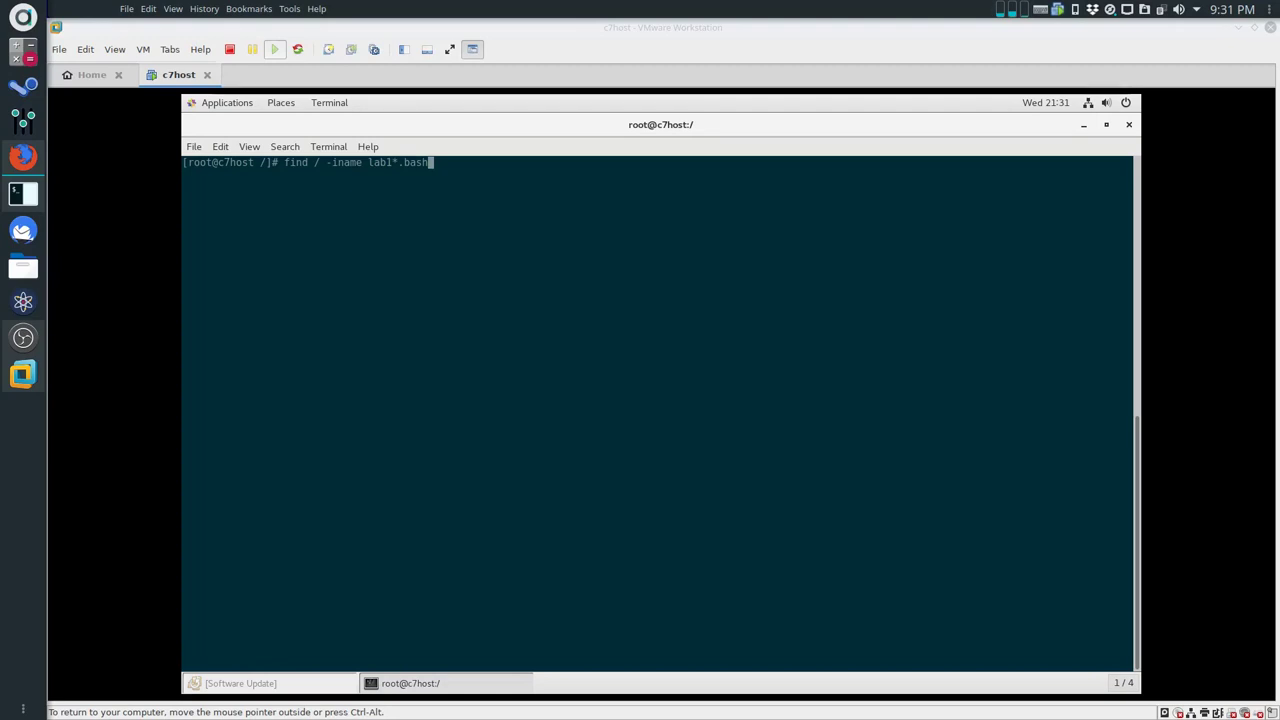
text(2)
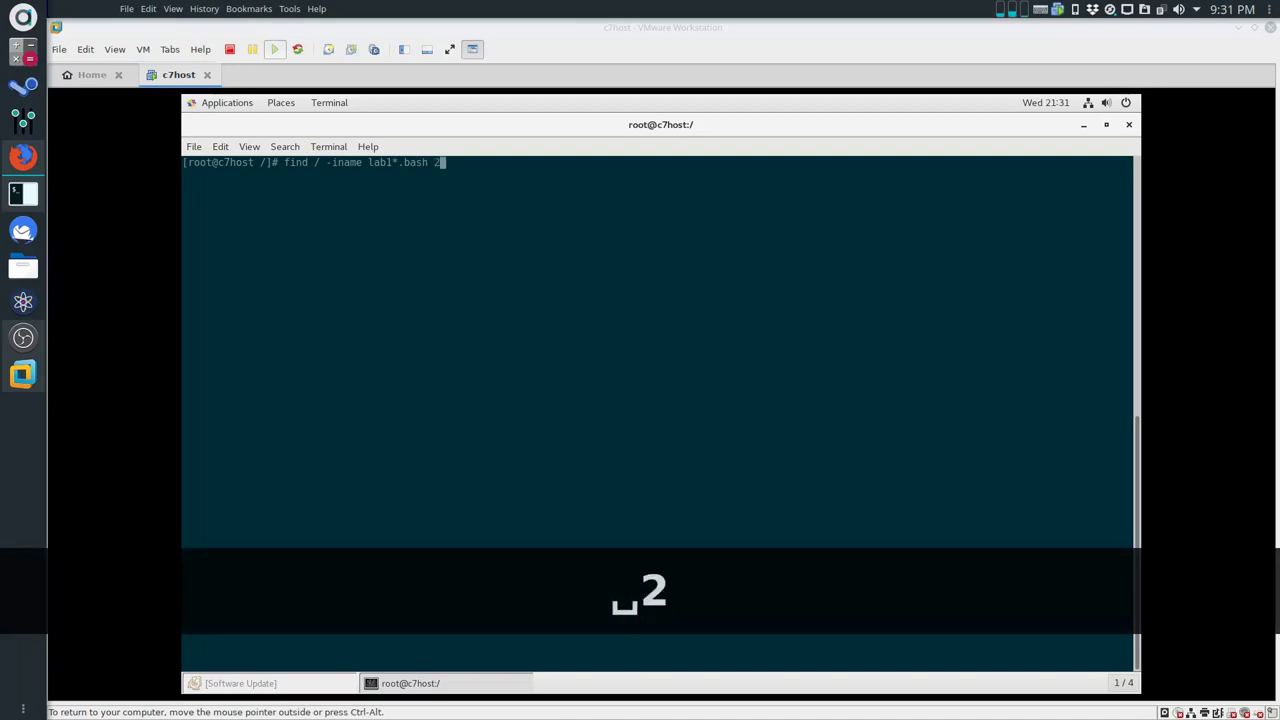
text(>/)
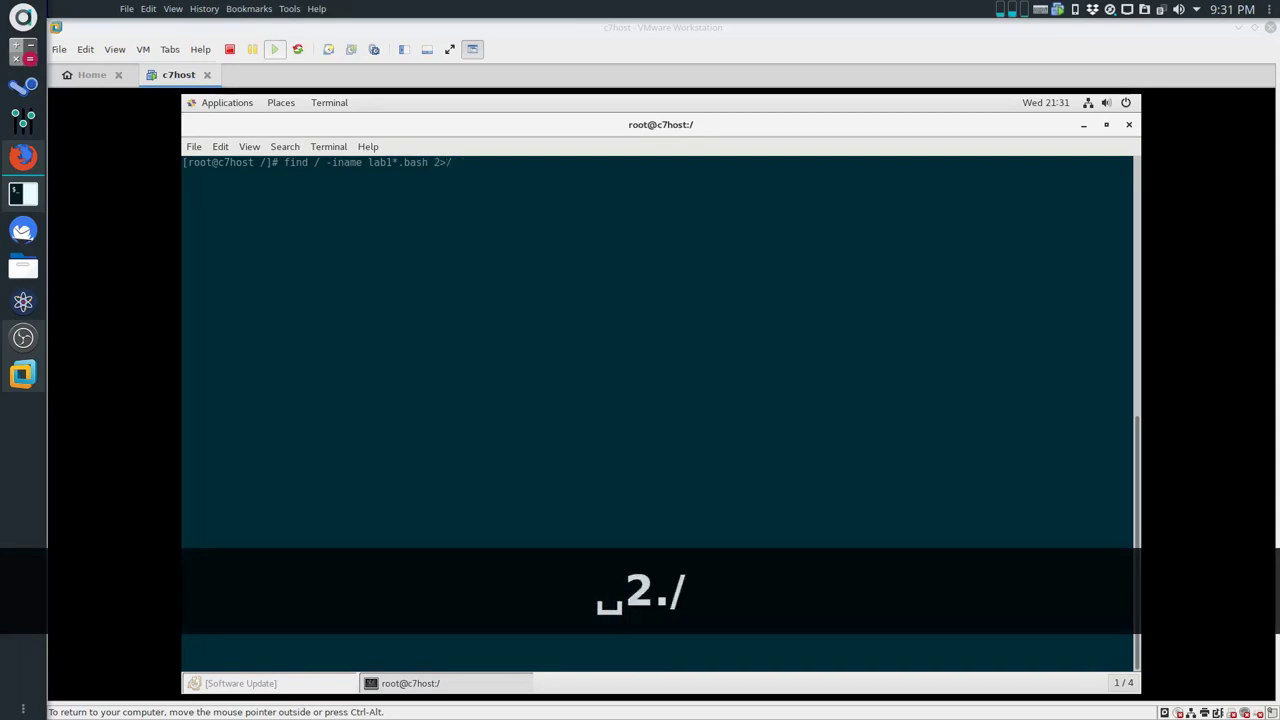
text(dev/null)
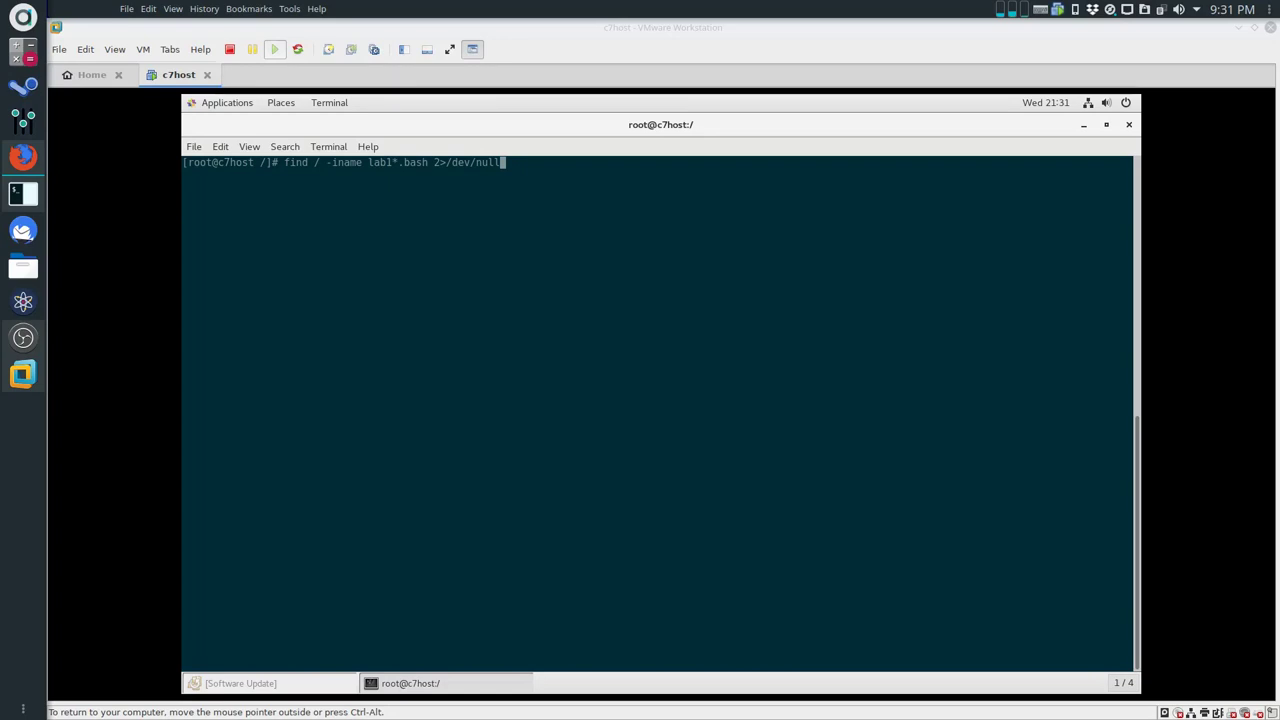
key(Return)
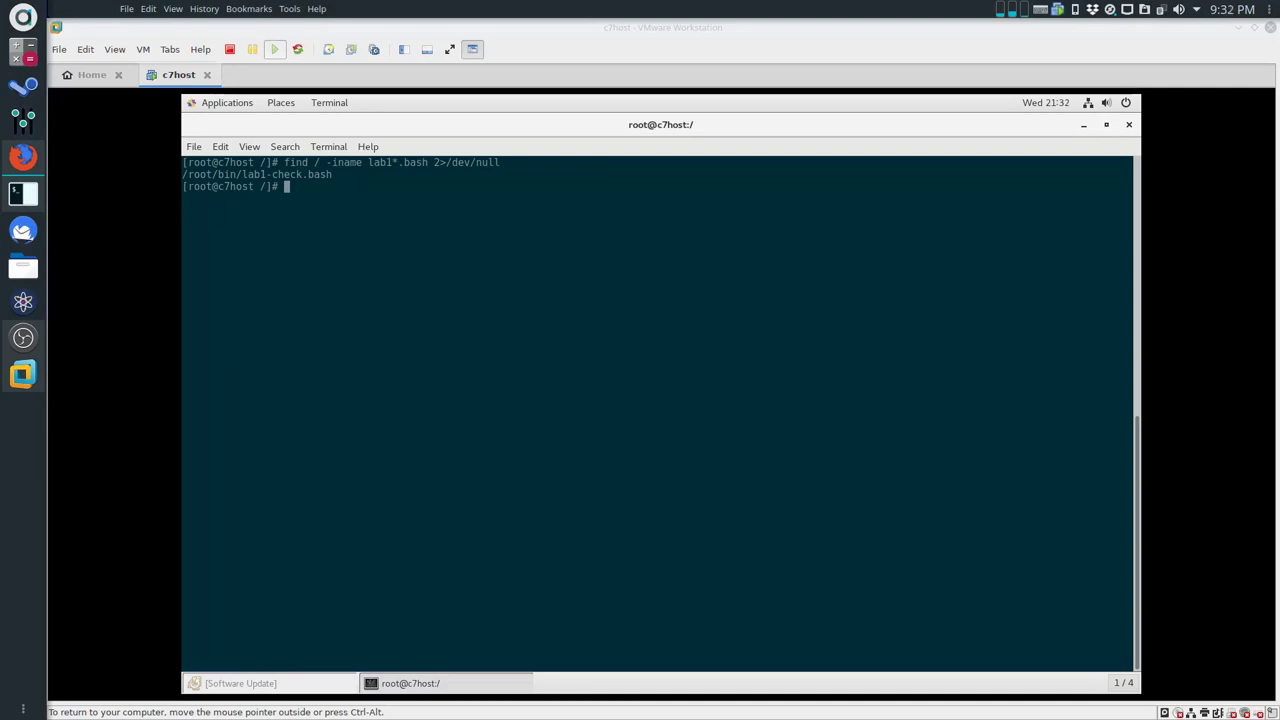
text(cd /)
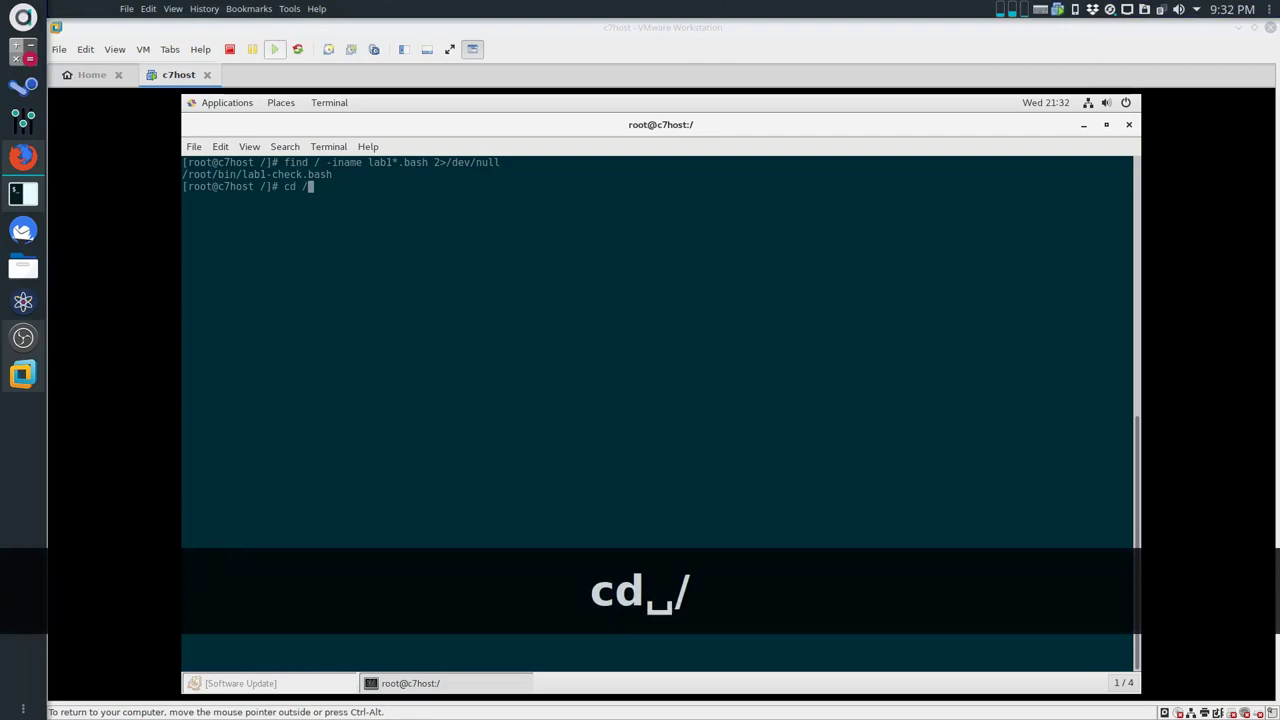
text(root/bin)
- Change into /root/bin and list its files
key(Return)
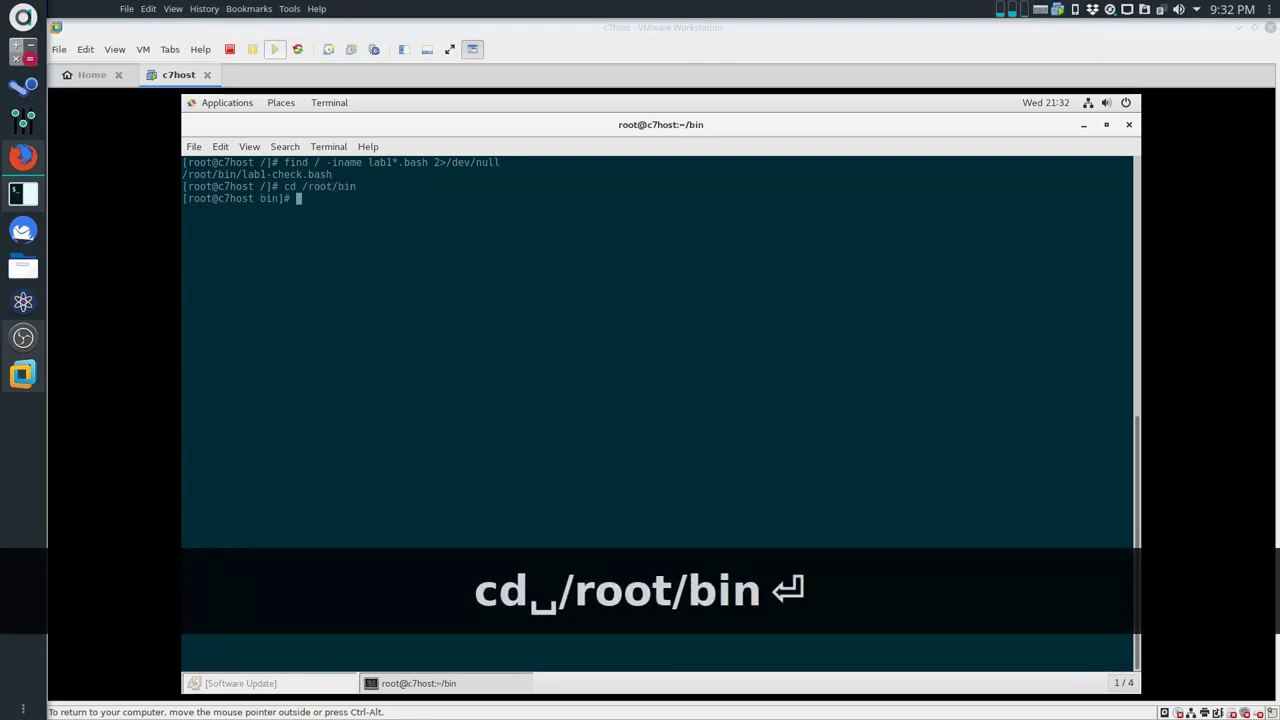
text(ll)
key(Return)
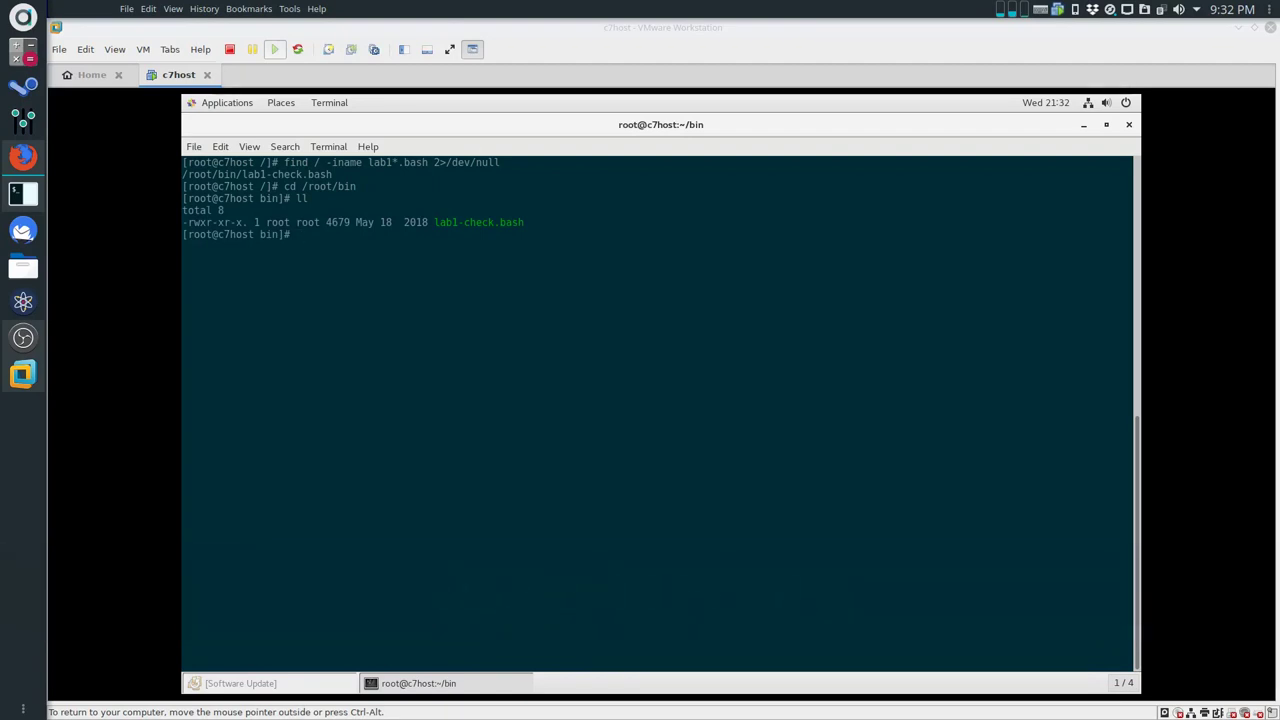
- Run ./lab1-check.bash, which warns only about missing myreport.bash, then switch to the Lab 1 wiki in Firefox
text(./)
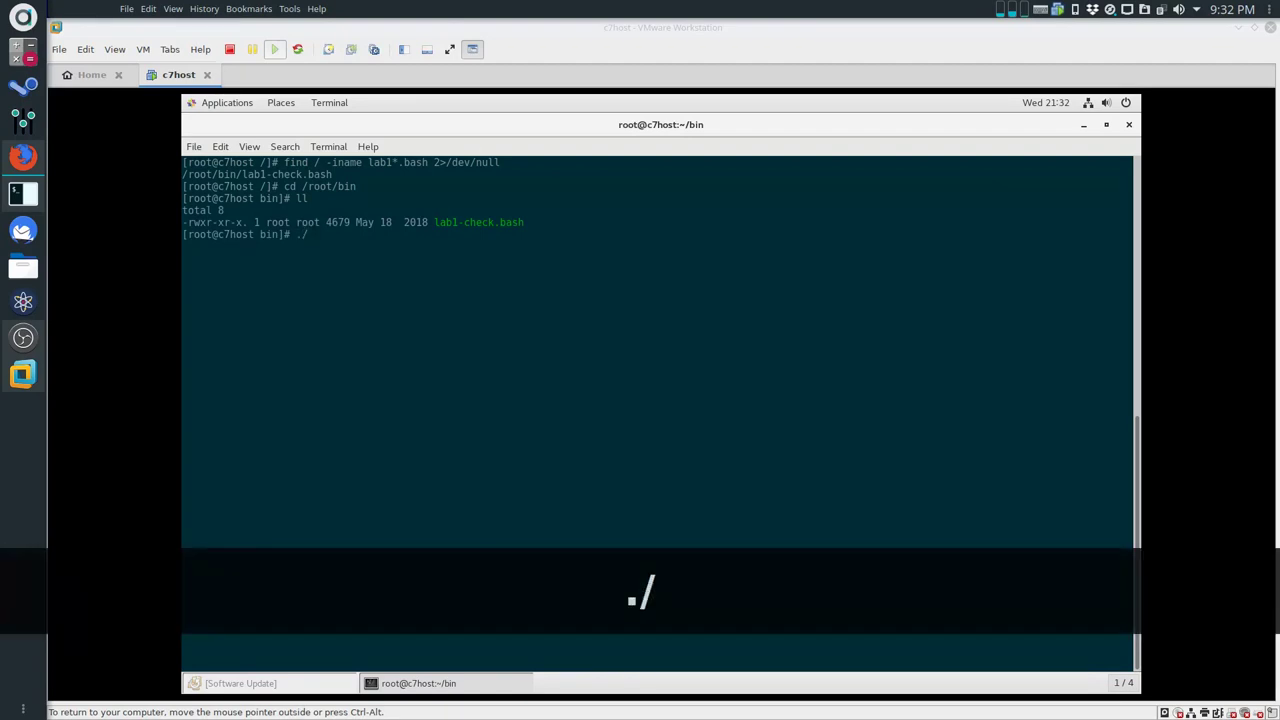
text(la)
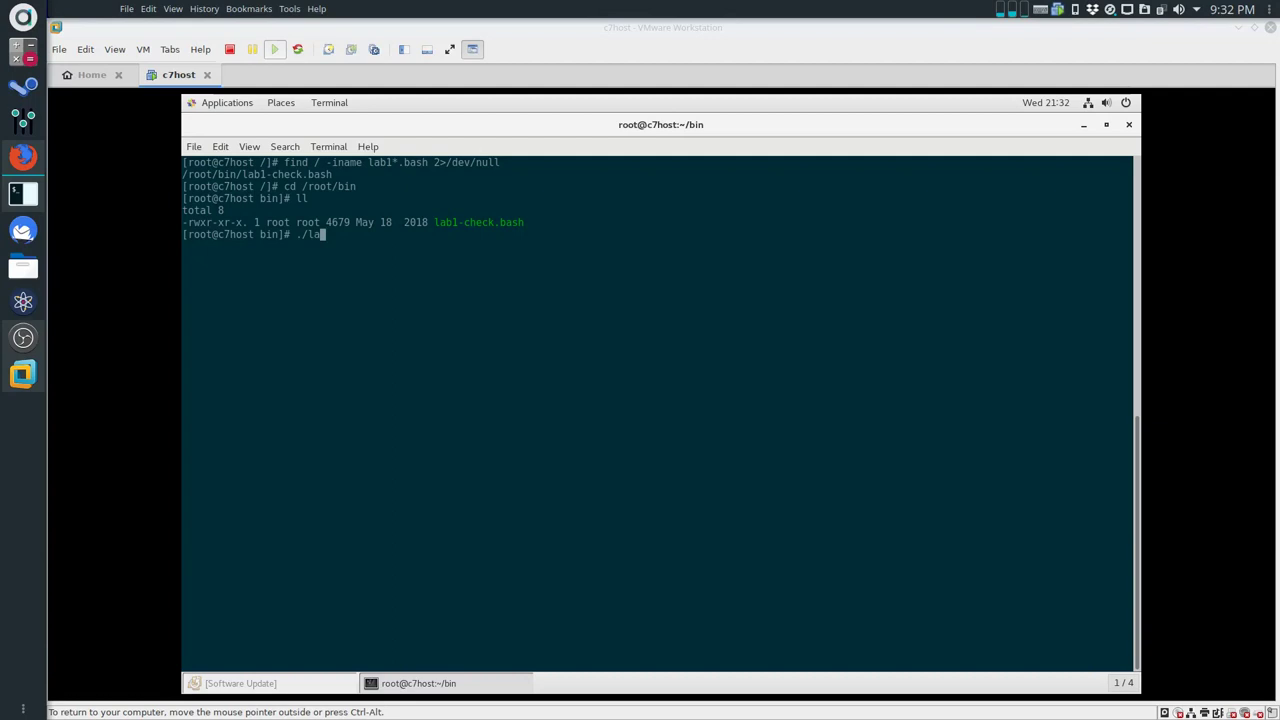
key(Tab)
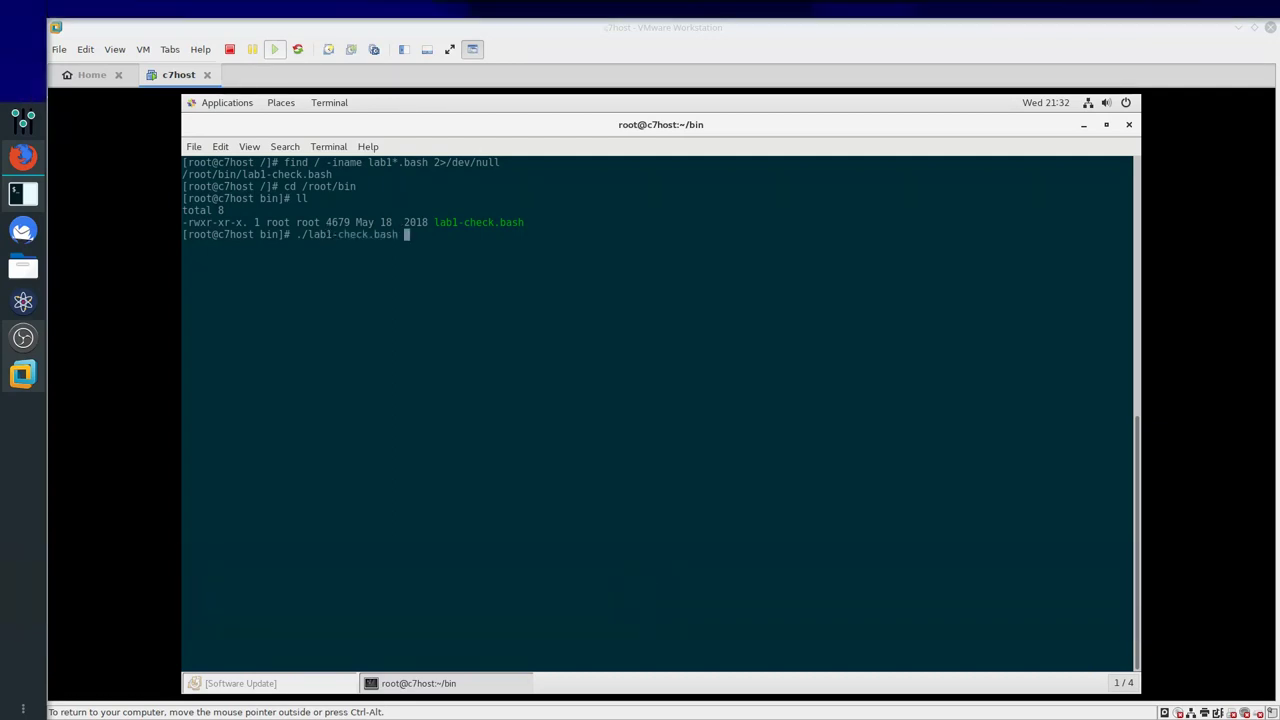
key(Return)
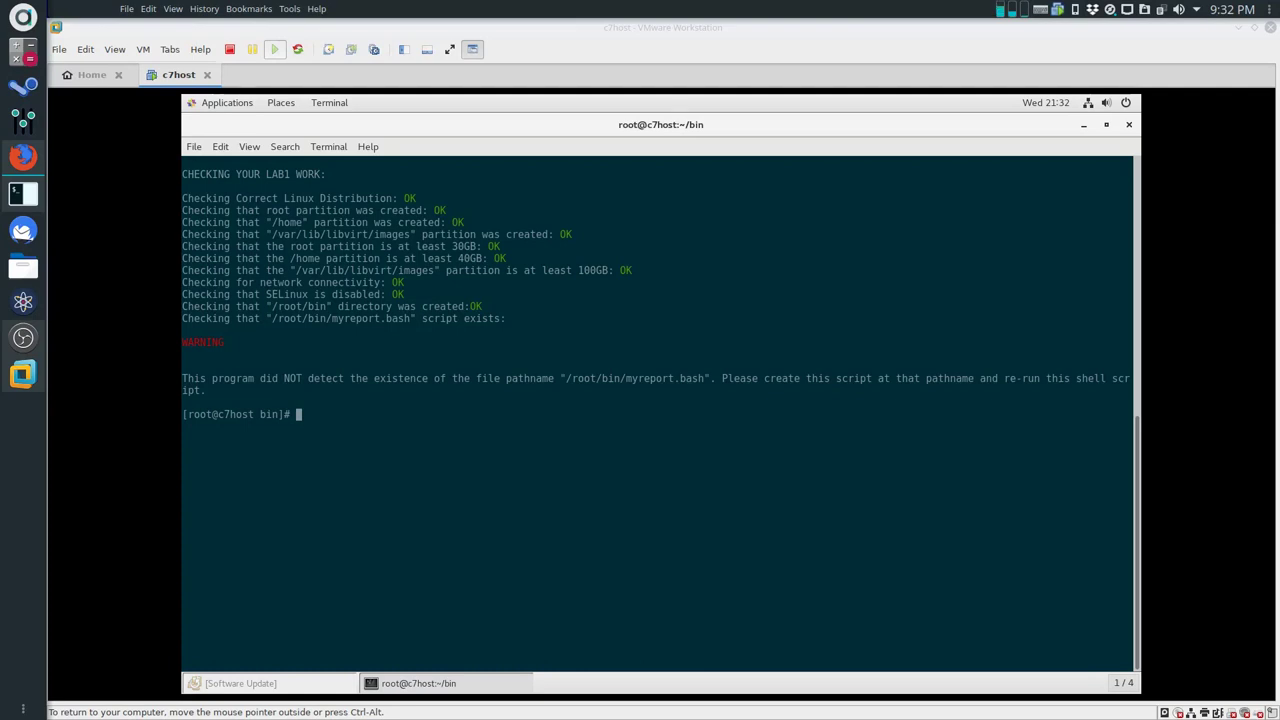
key(ctrl+alt)
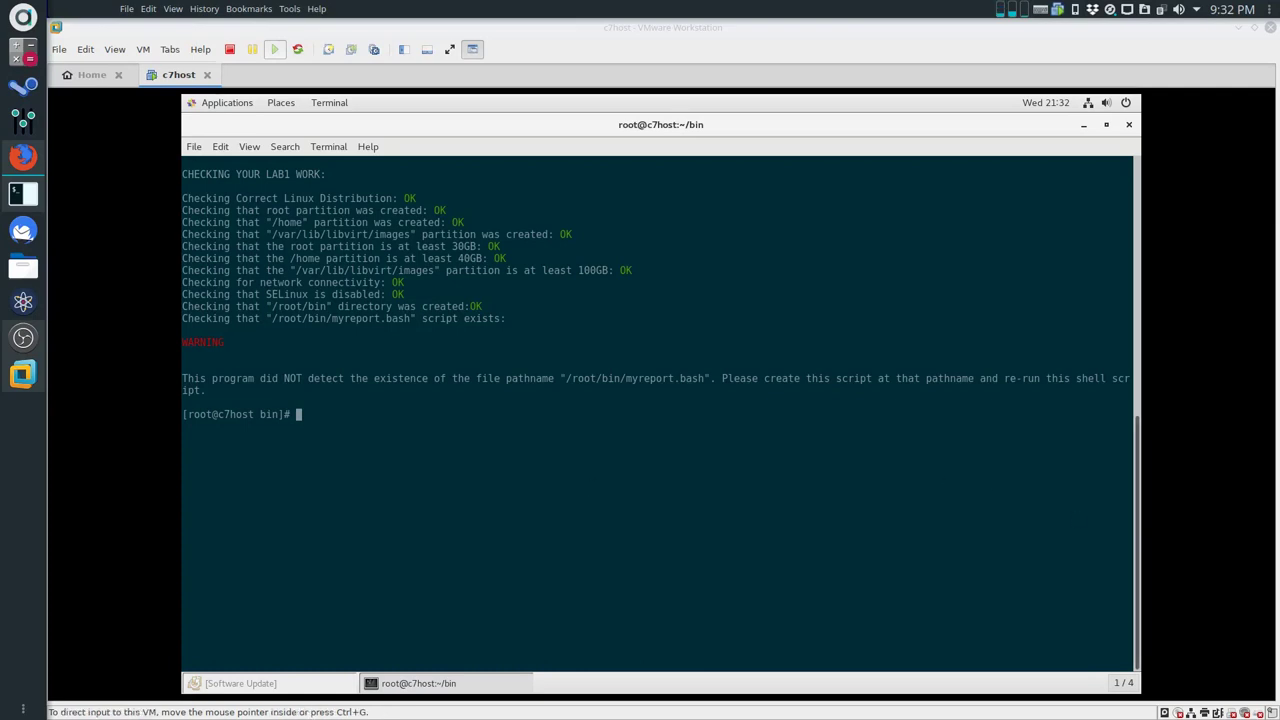
key(alt+Tab)
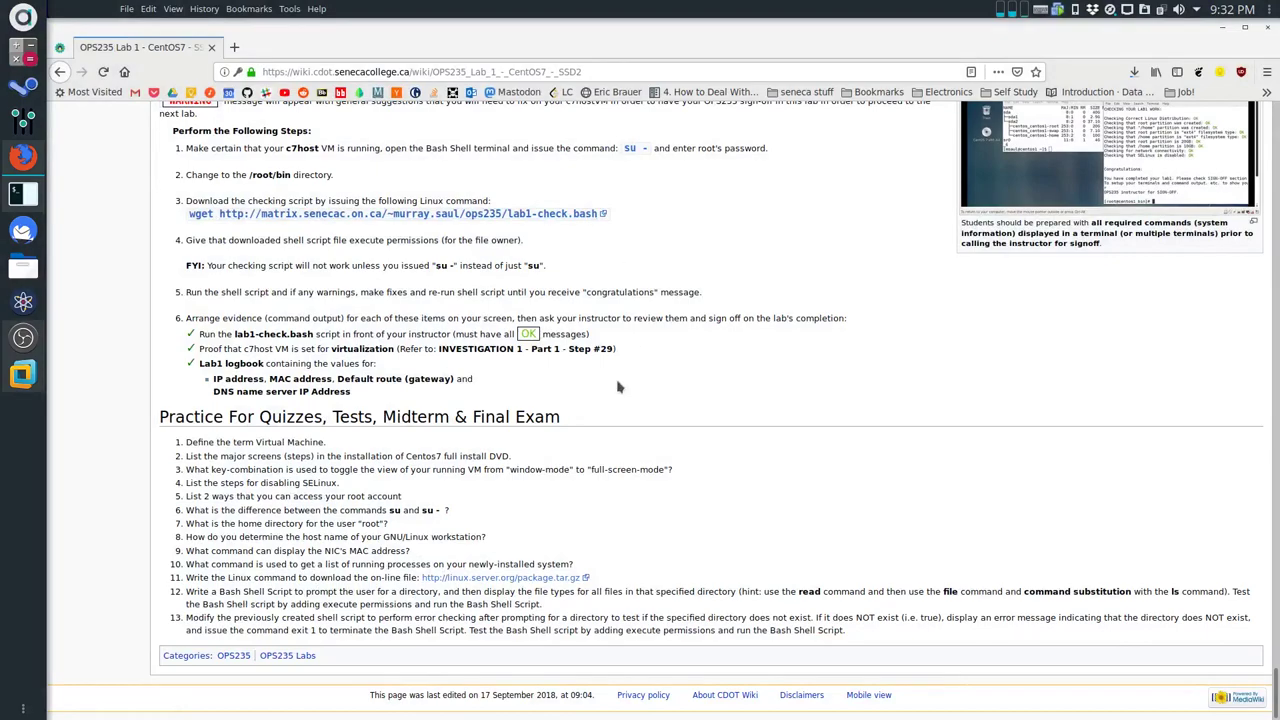
scroll(452, 334, up, 4)
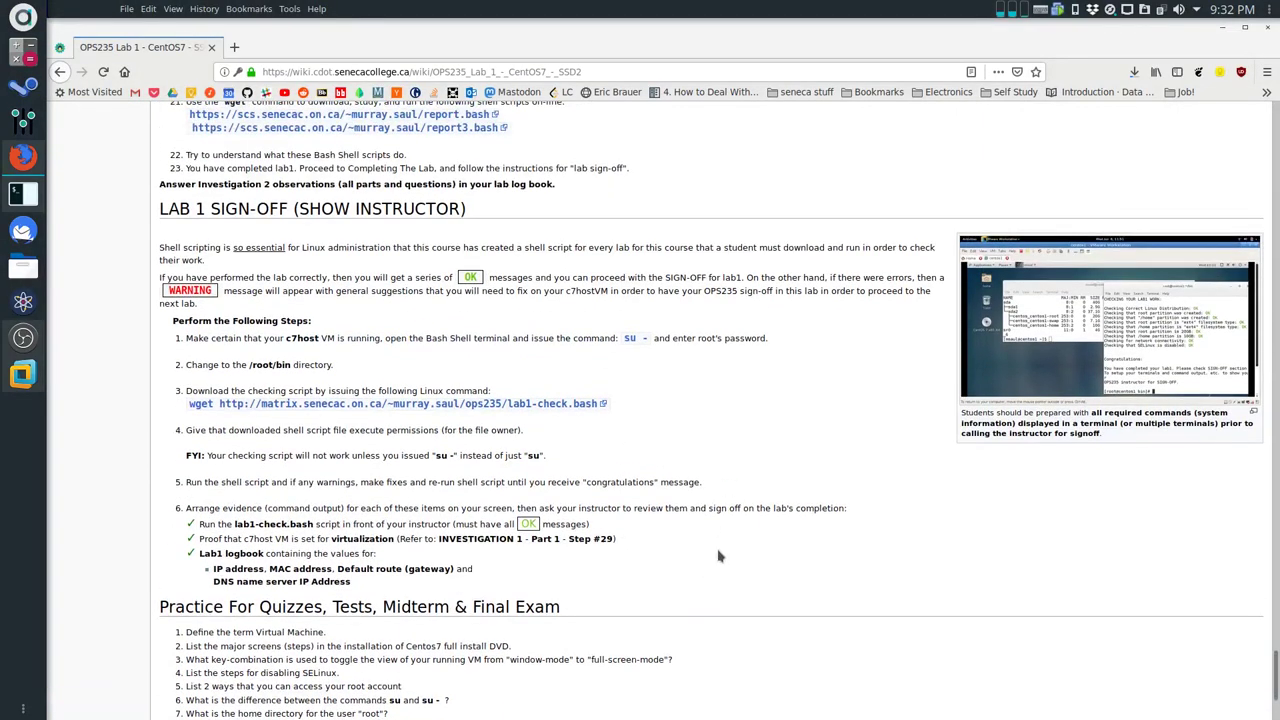
scroll(689, 584, up, 10)
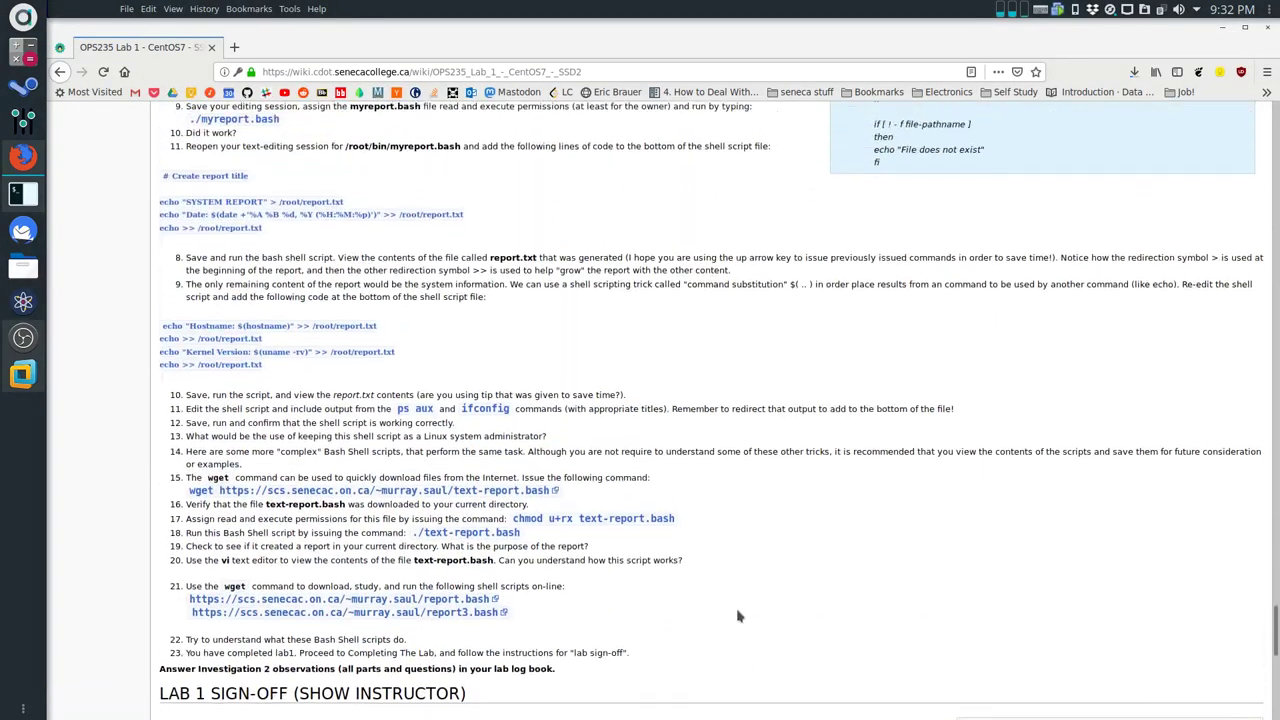
scroll(744, 626, up, 13)
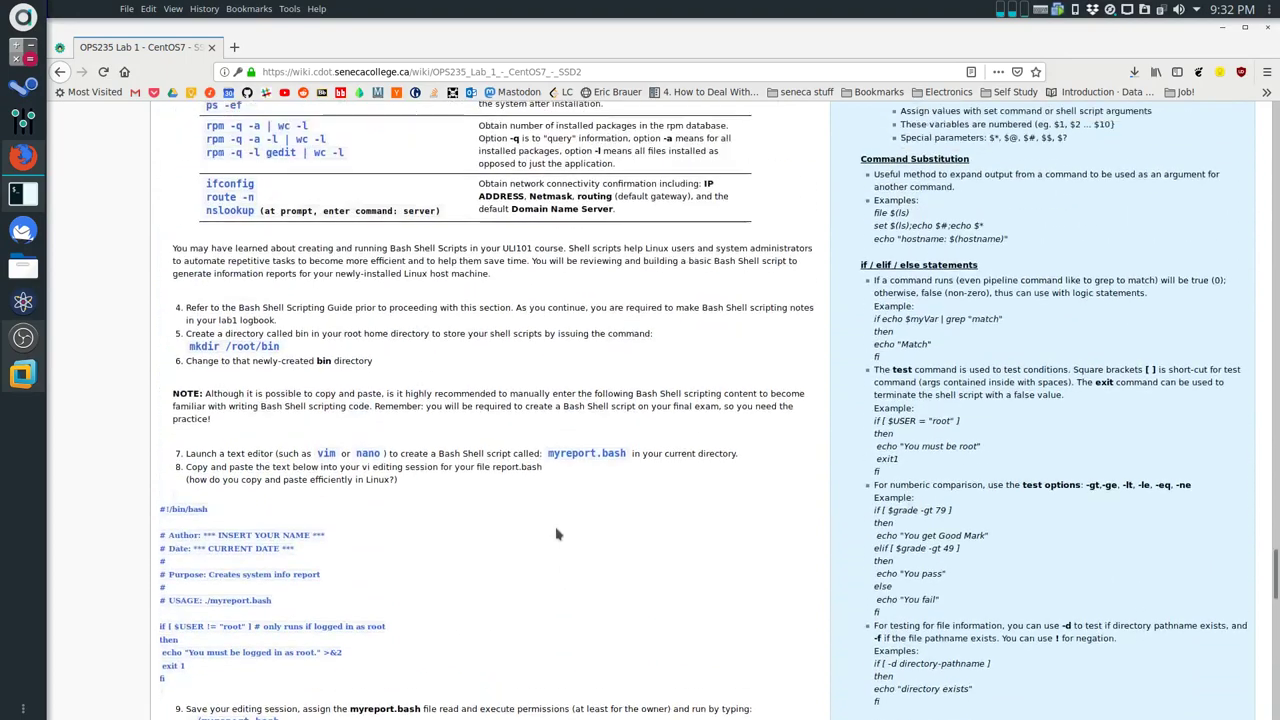
scroll(559, 550, up, 5)
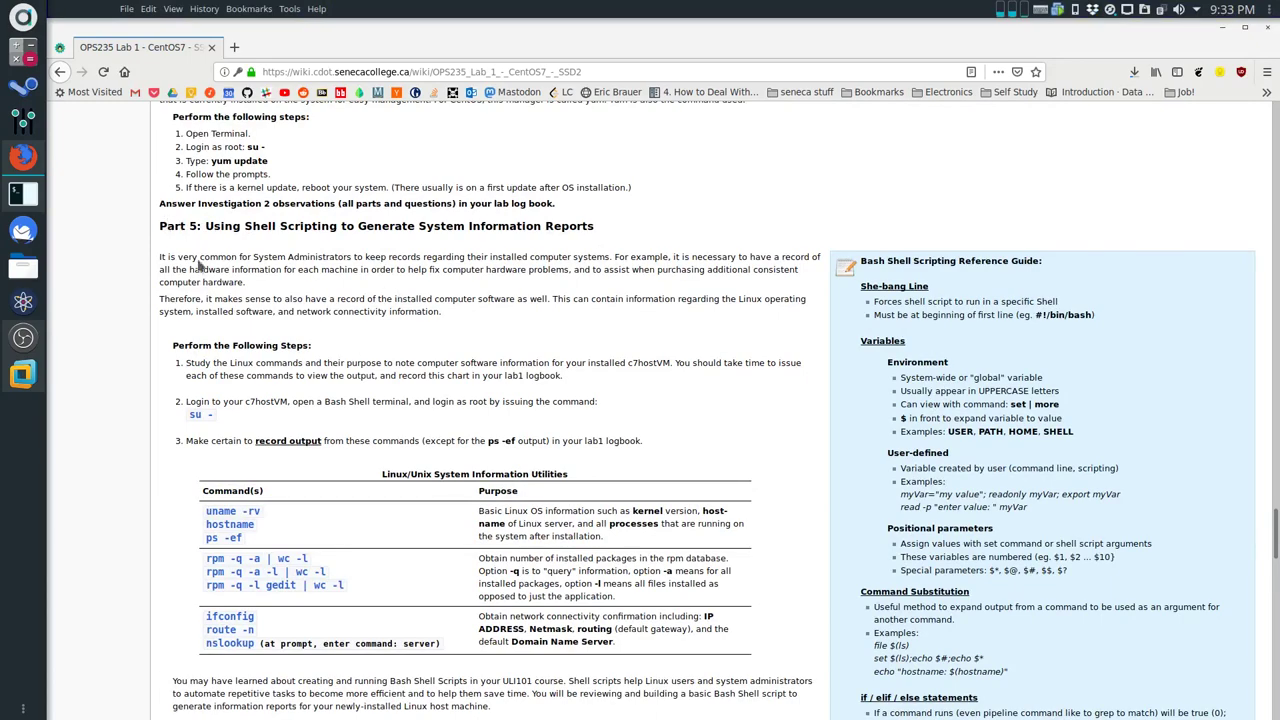
scroll(453, 308, up, 6)
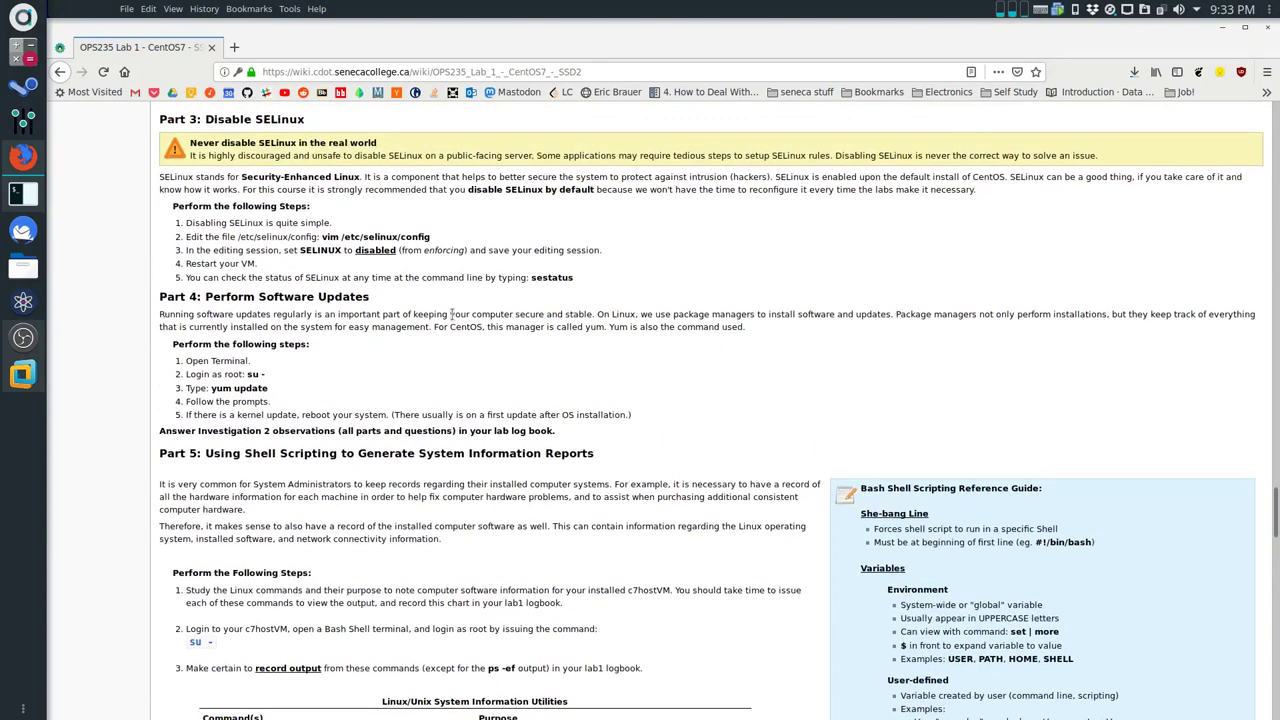
scroll(395, 428, up, 2)
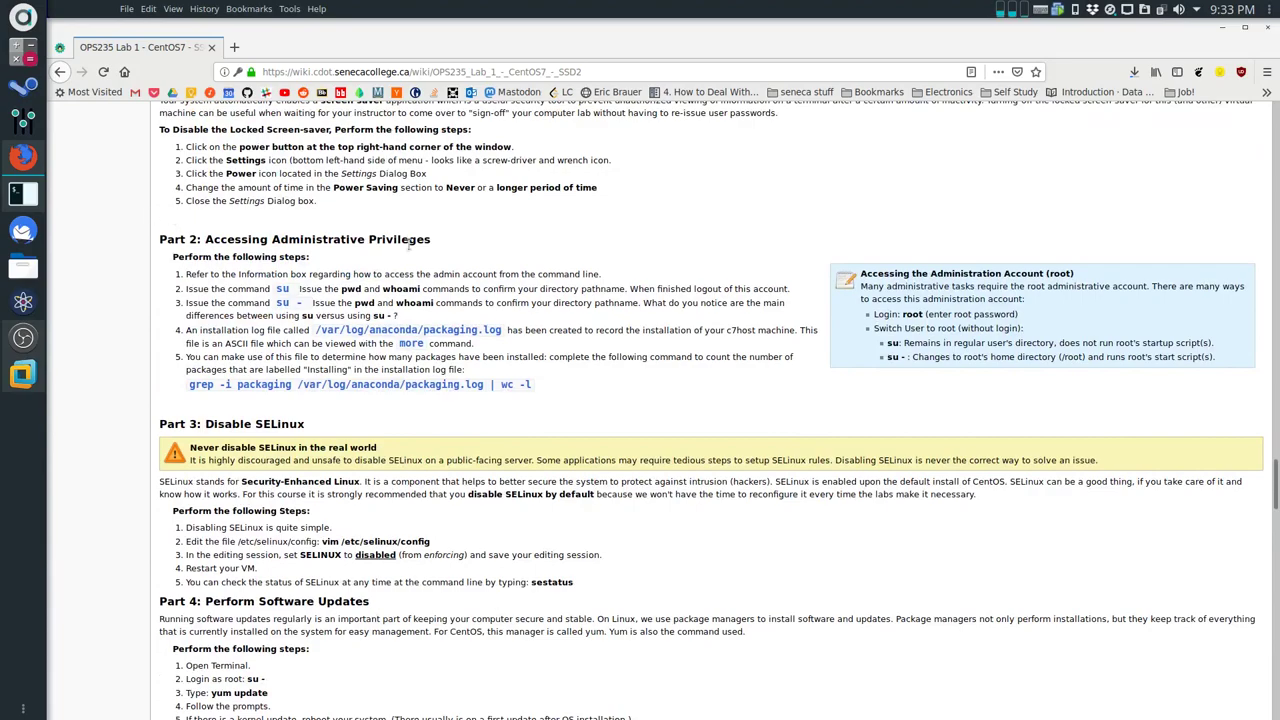
scroll(509, 477, down, 3)
scroll(509, 477, down, 10)
scroll(306, 361, up, 4)
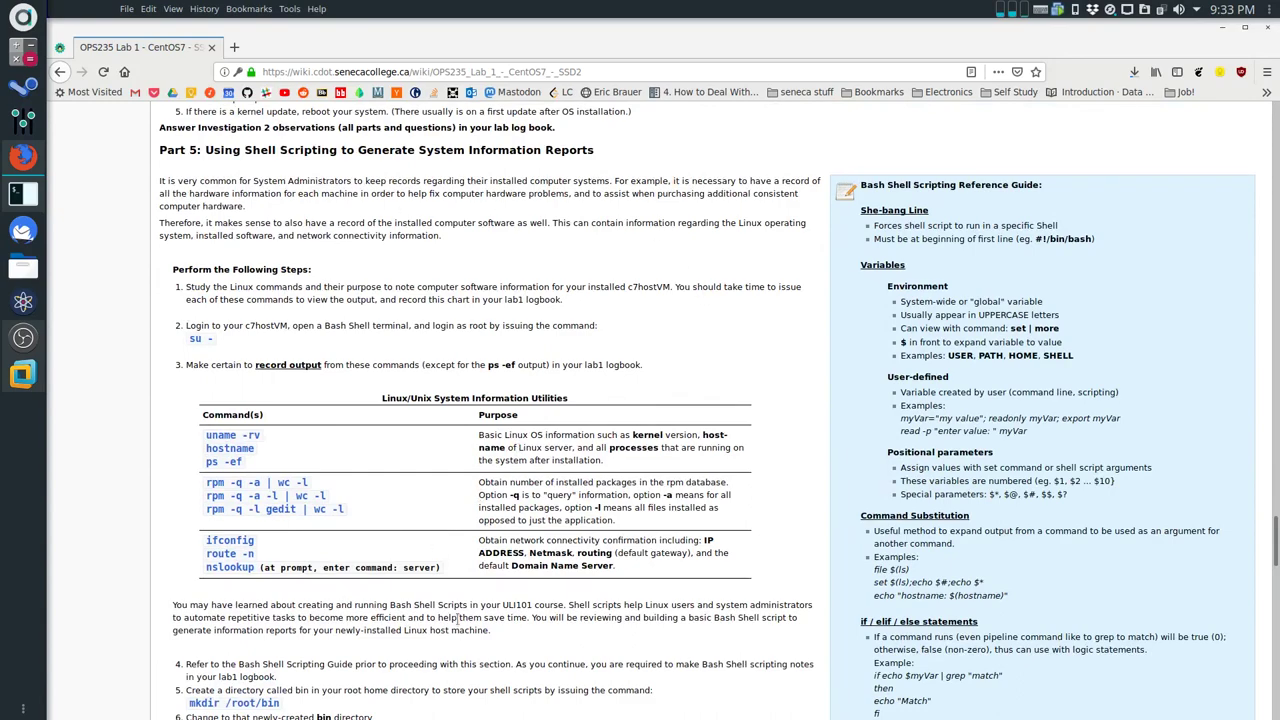
scroll(458, 620, down, 3)
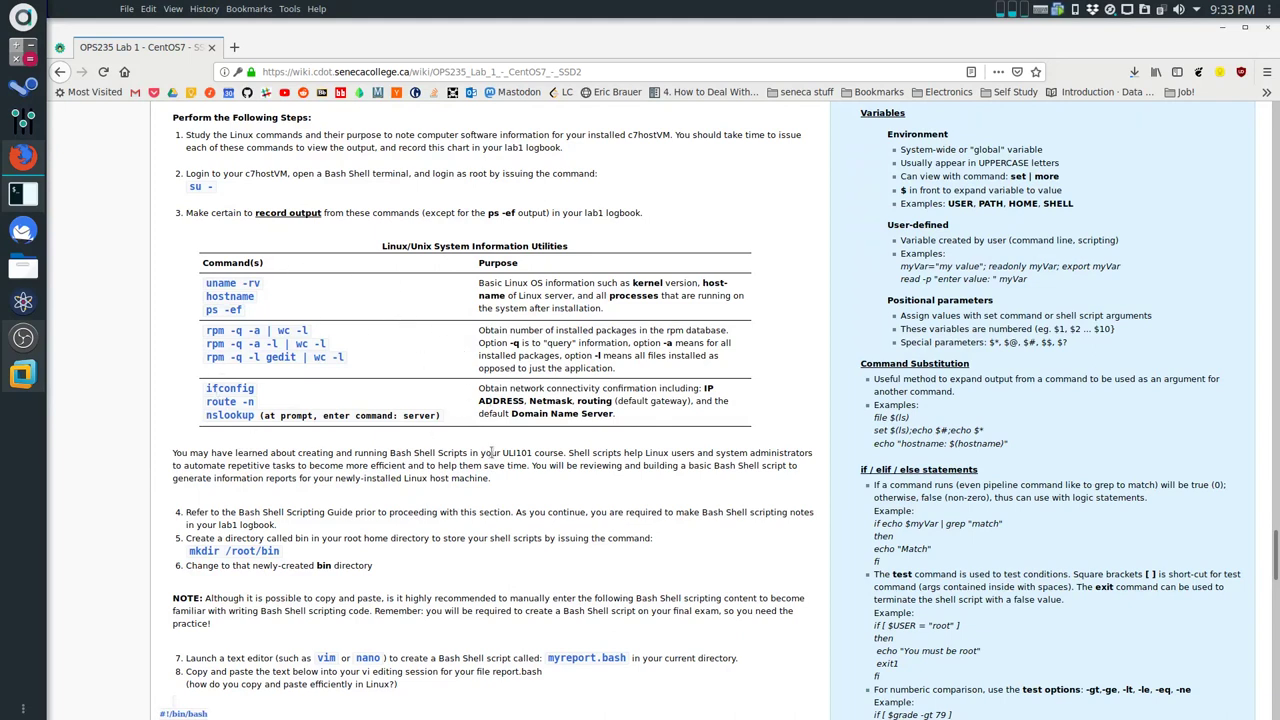
scroll(479, 530, down, 6)
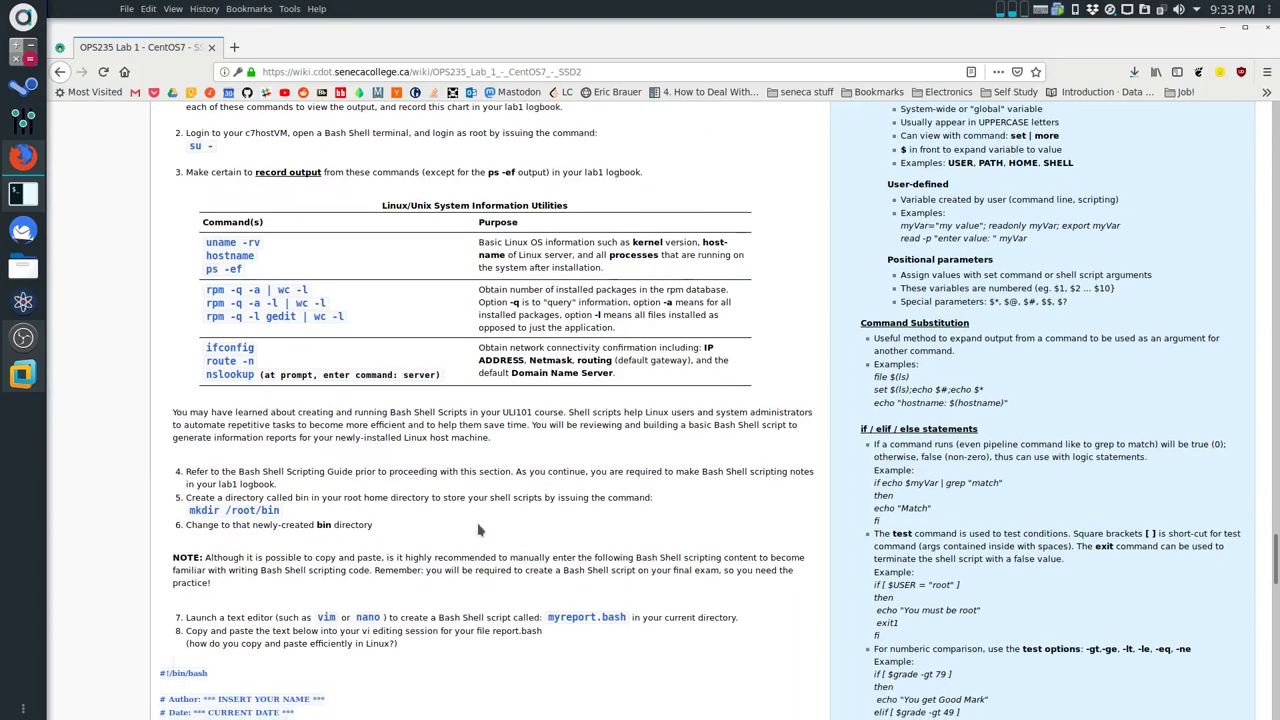
scroll(482, 557, down, 6)
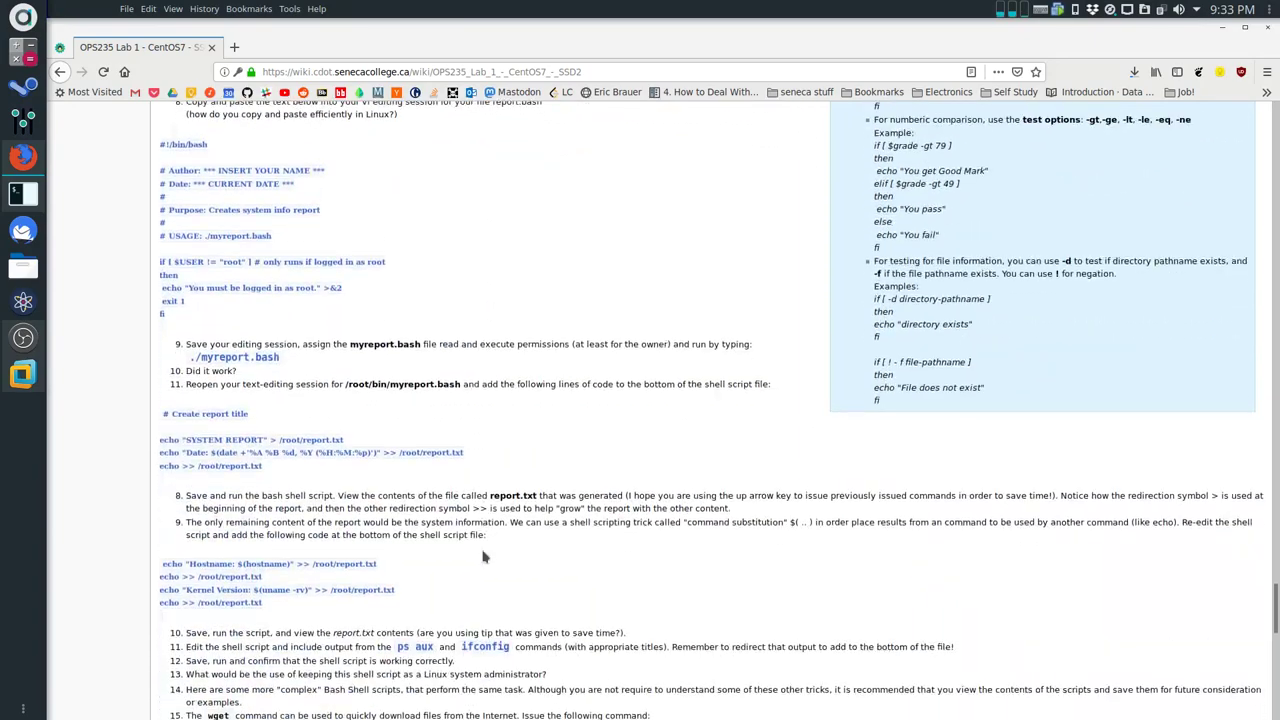
scroll(482, 557, down, 5)
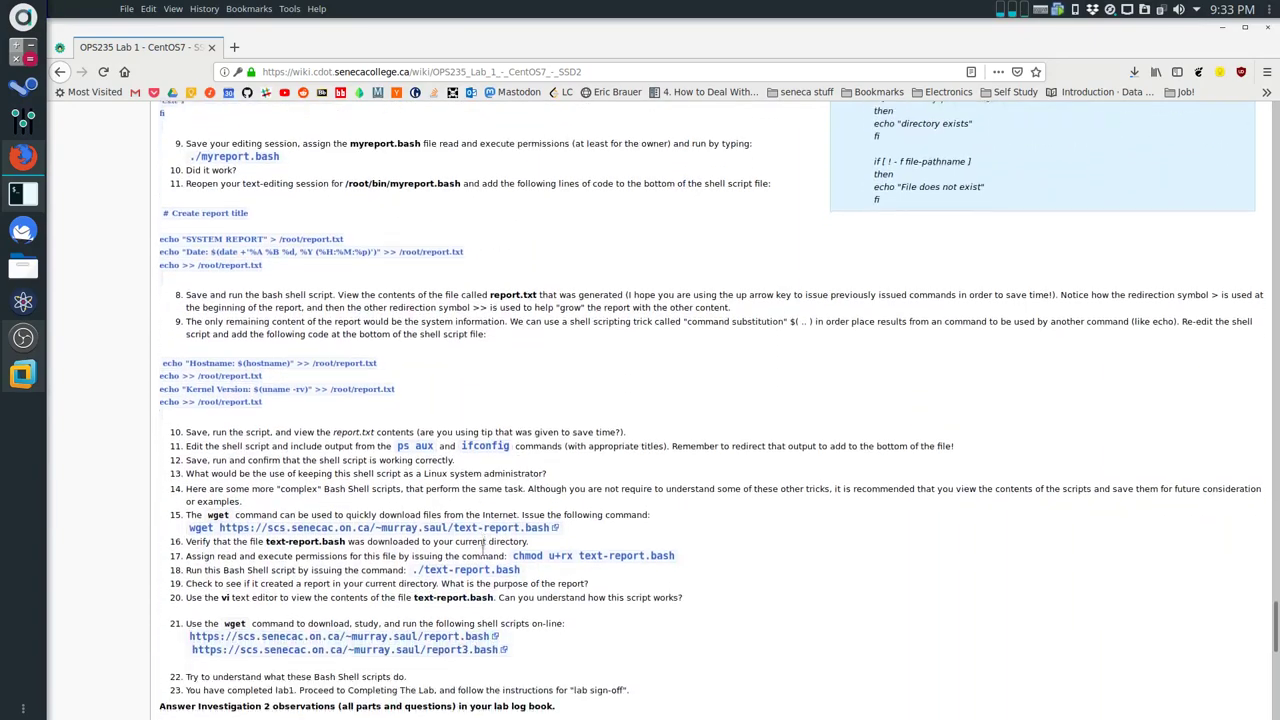
scroll(705, 474, down, 8)
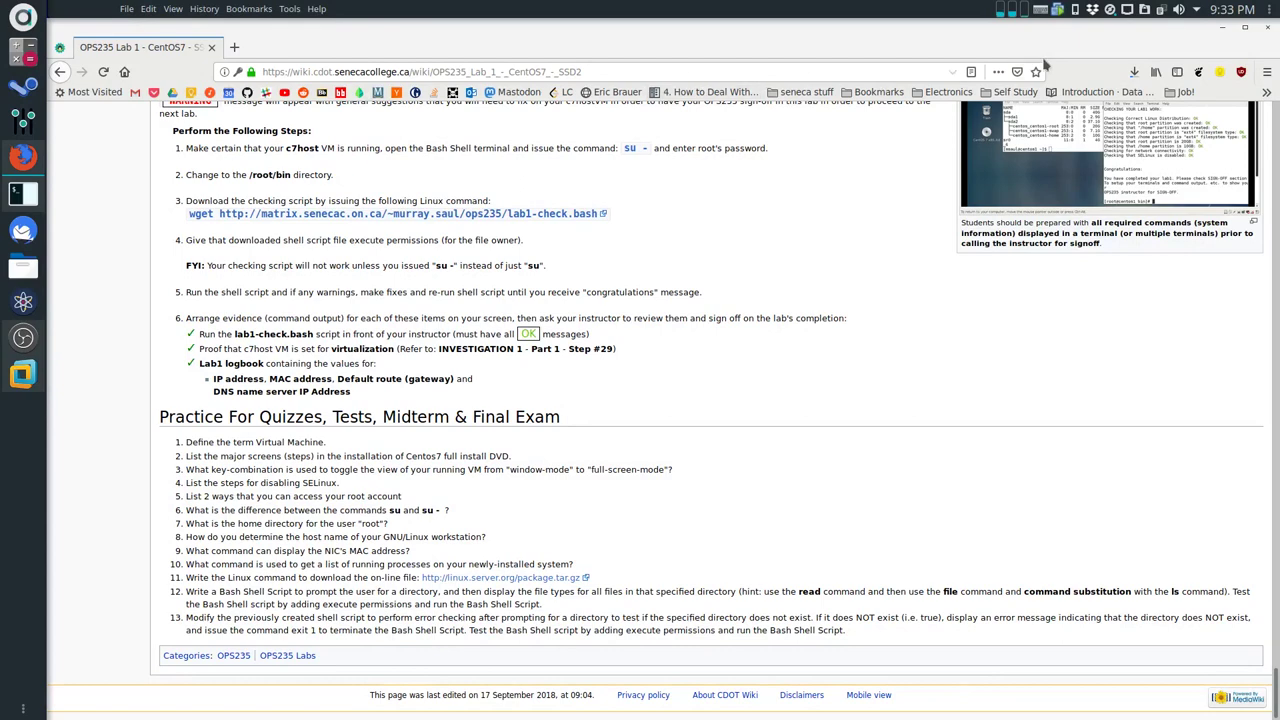
key(alt+Tab)
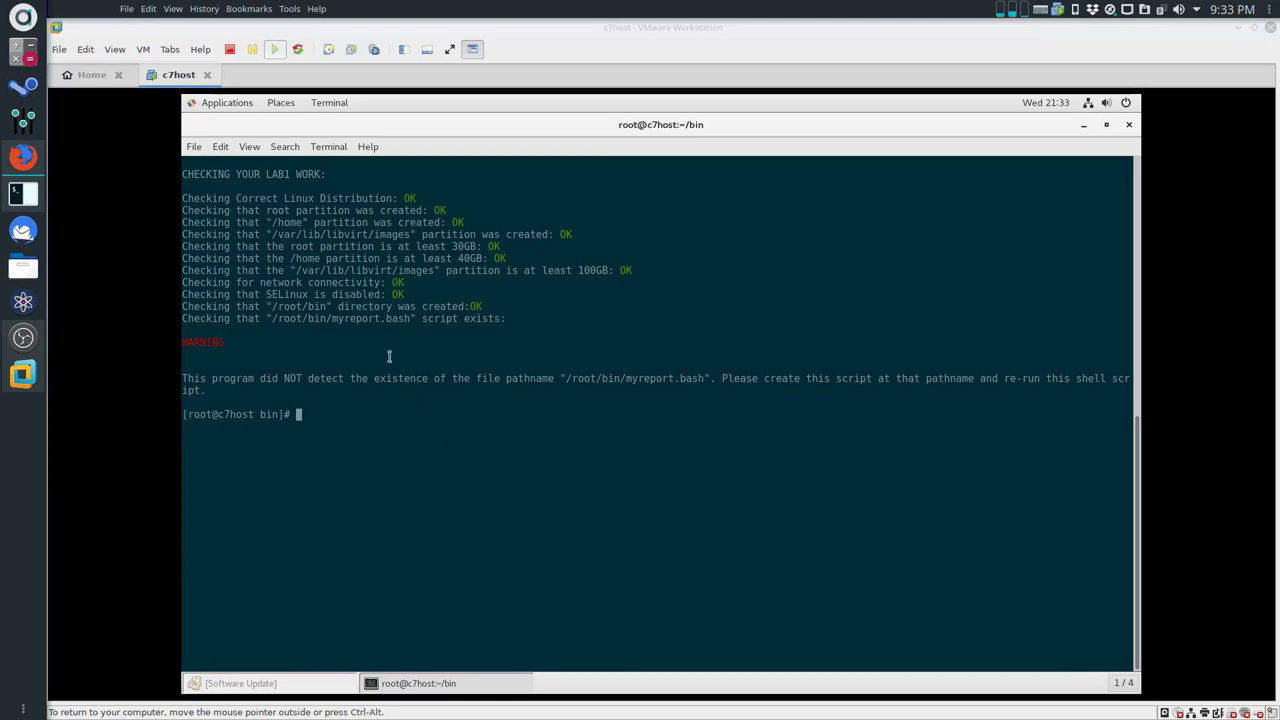
- Bring up the guest's Software Update window downloading the 776 selected updates
click(271, 686)
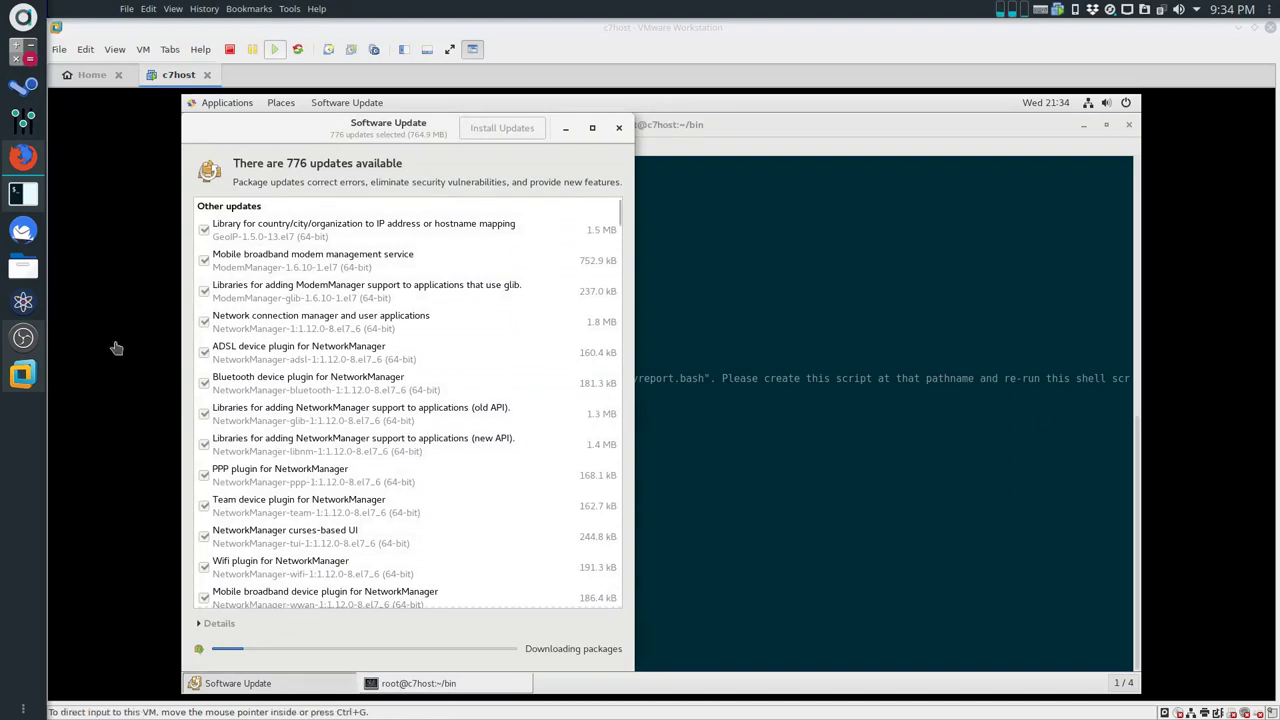
click(26, 340)
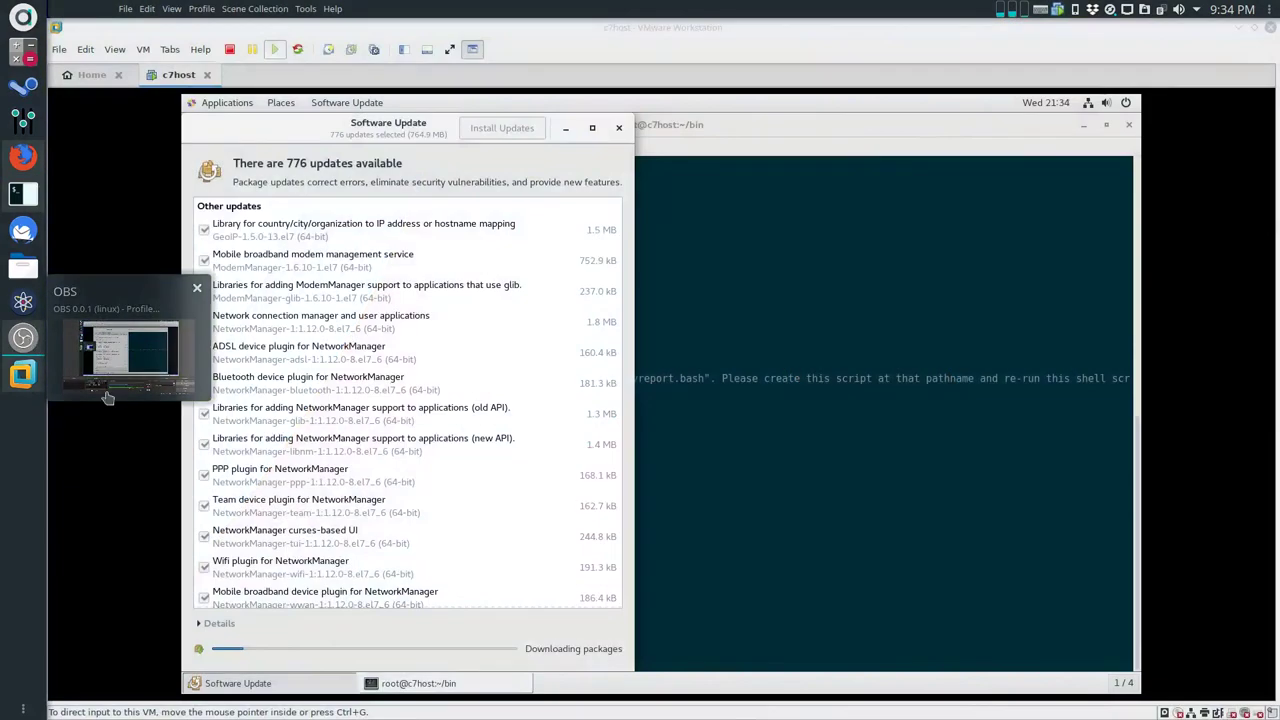